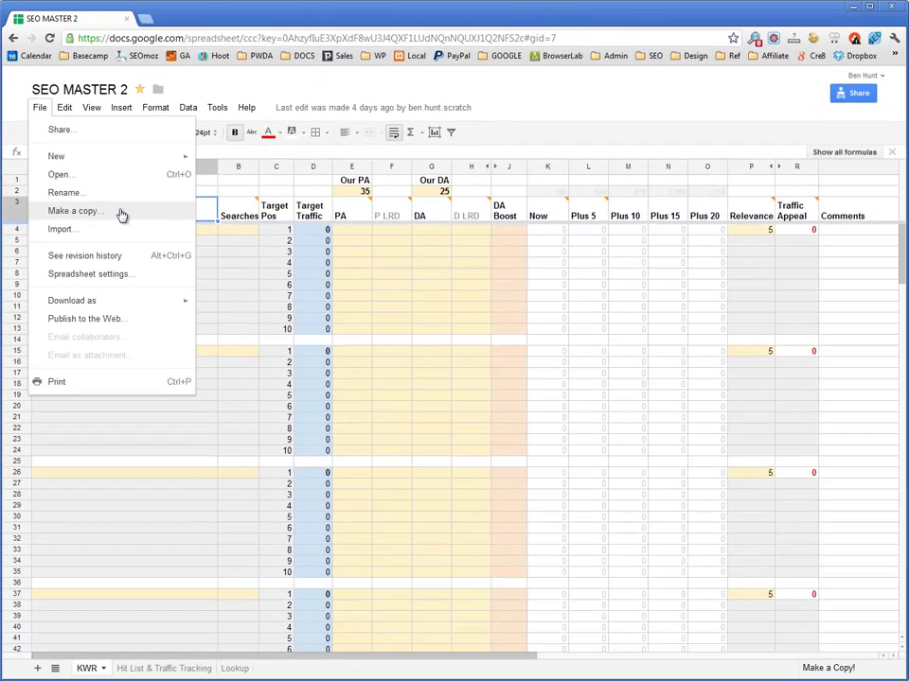
Make a copy of the SEO MASTER 2 spreadsheet named "Learn Web Design".
{"action": "left_click", "coordinate": [249, 443]}
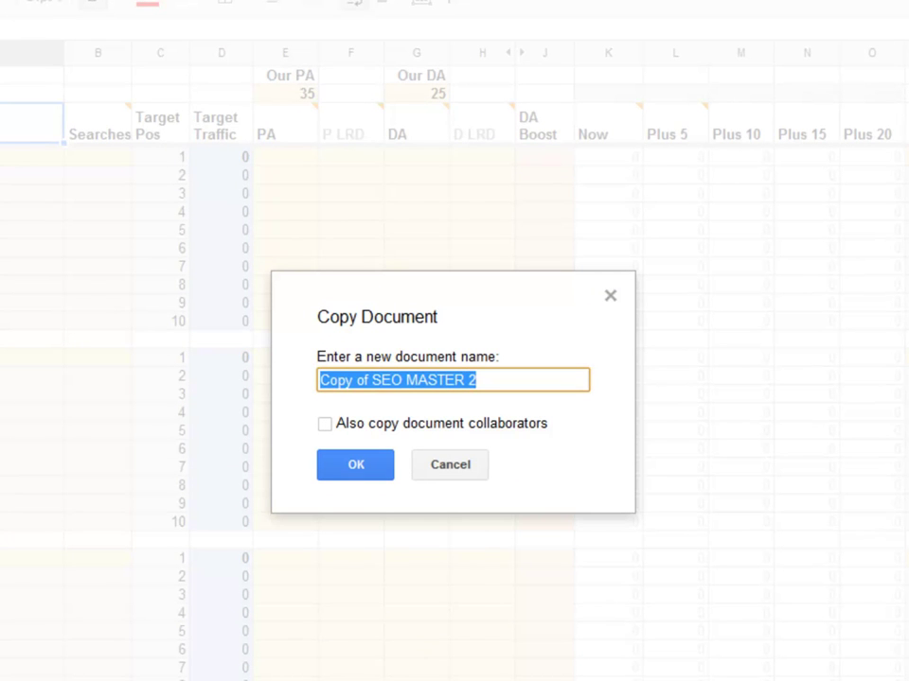
{"action": "type", "text": "Learn Web Design"}
{"action": "key", "text": "Return"}
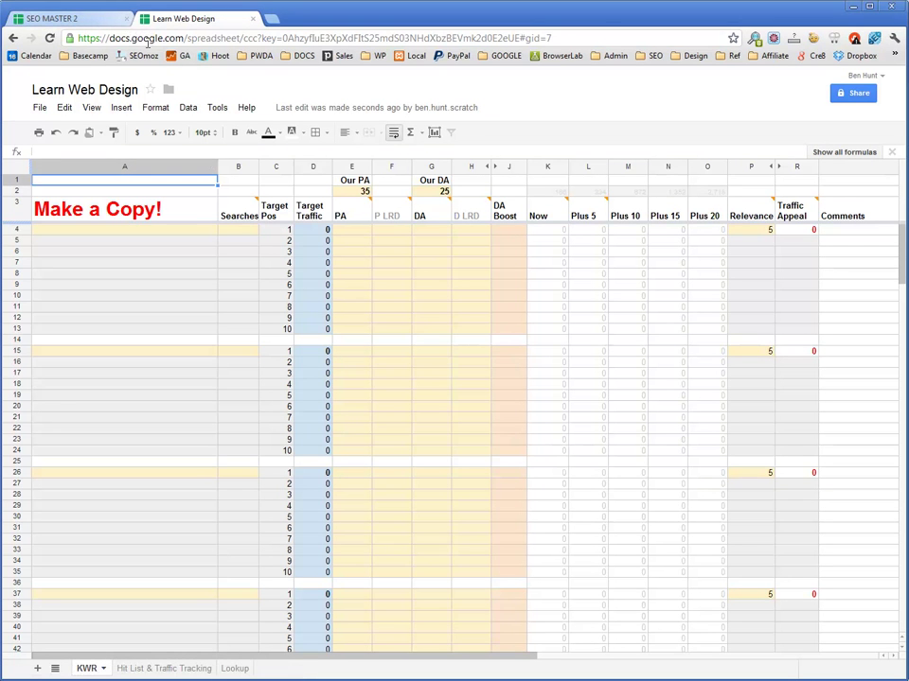
Close the original SEO MASTER 2 spreadsheet and delete the "Make a Copy!" text from cell A3 of the copy.
{"action": "left_click", "coordinate": [127, 19]}
{"action": "left_click", "coordinate": [164, 215]}
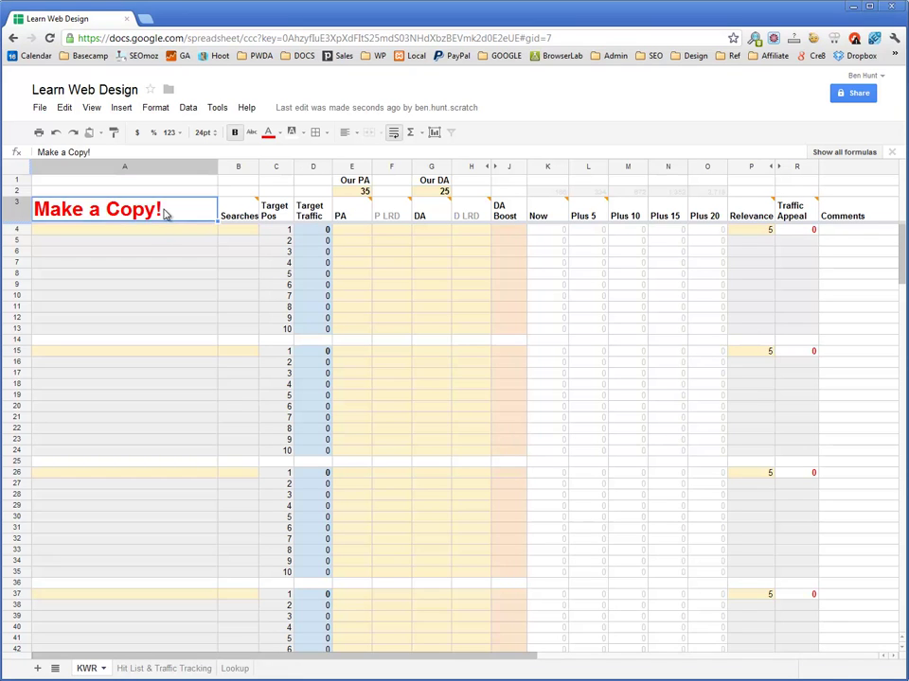
{"action": "key", "text": "Delete"}
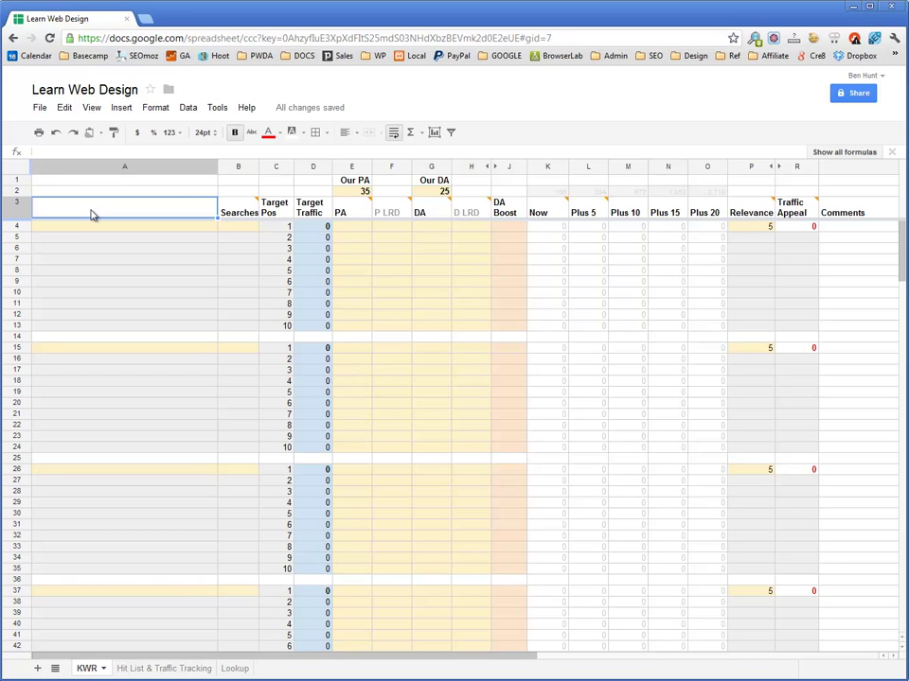
Open prowebdesignalliance.com in a new browser tab and copy its full address.
{"action": "key", "text": "ctrl+t"}
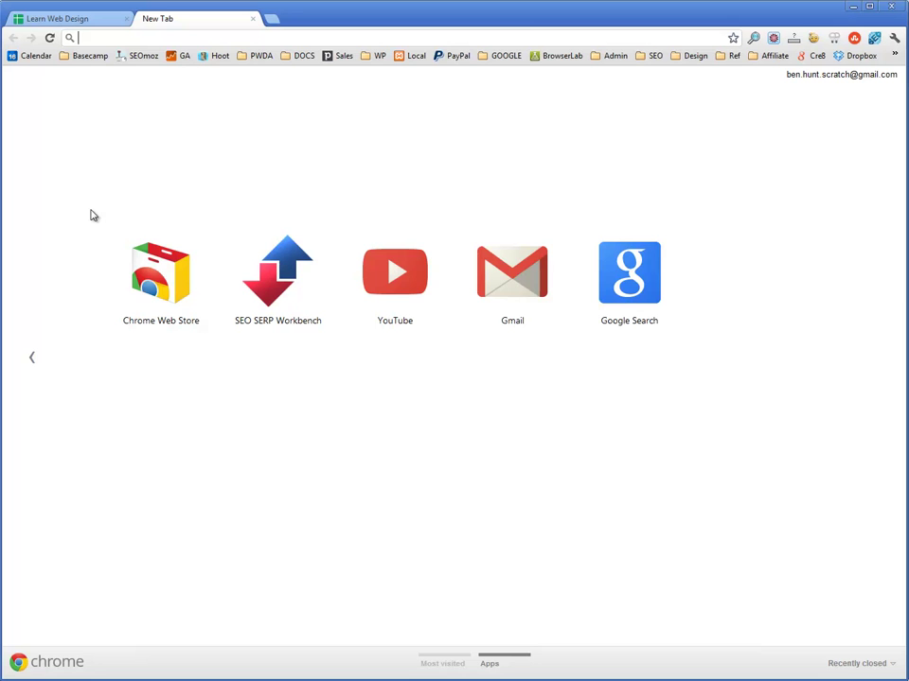
{"action": "type", "text": "prowebdesignalliance.com"}
{"action": "key", "text": "Return"}
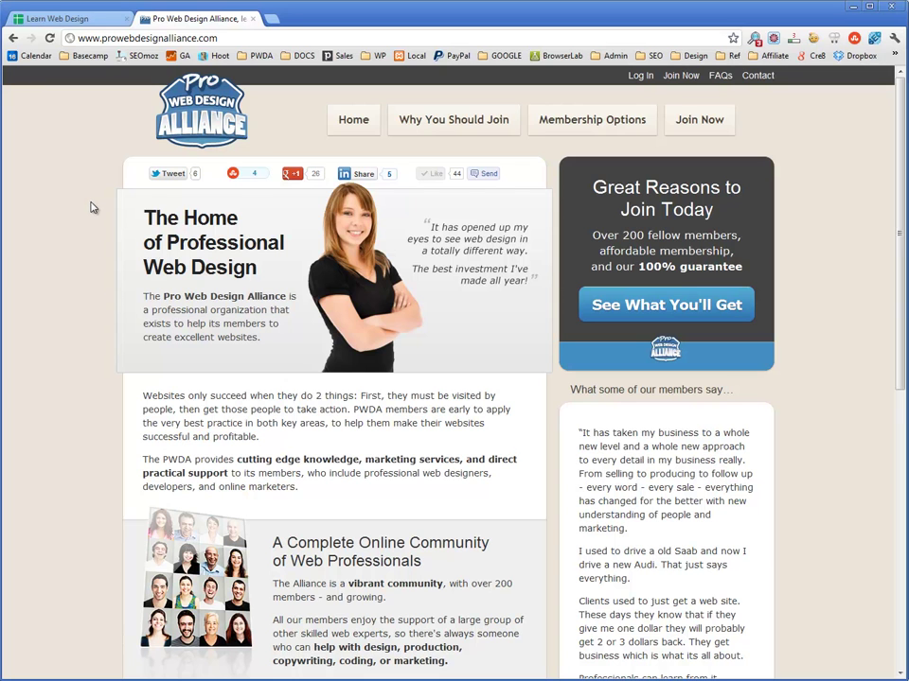
{"action": "left_click", "coordinate": [237, 36]}
{"action": "key", "text": "ctrl+c"}
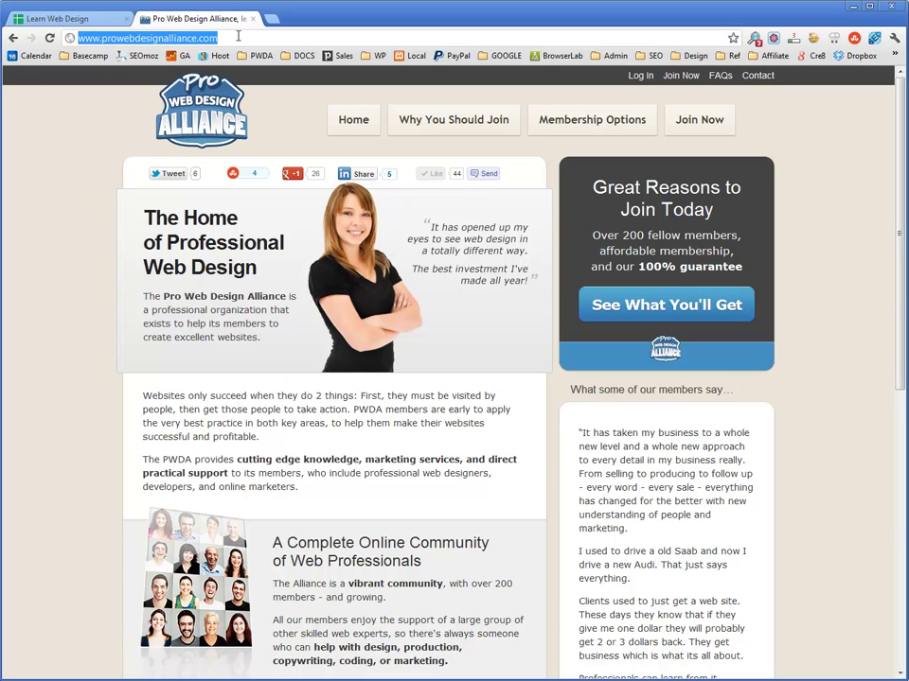
Open Open Site Explorer in a new browser tab and look up the link metrics for the copied home page address.
{"action": "key", "text": "ctrl+t"}
{"action": "type", "text": "ope"}
{"action": "key", "text": "Return"}
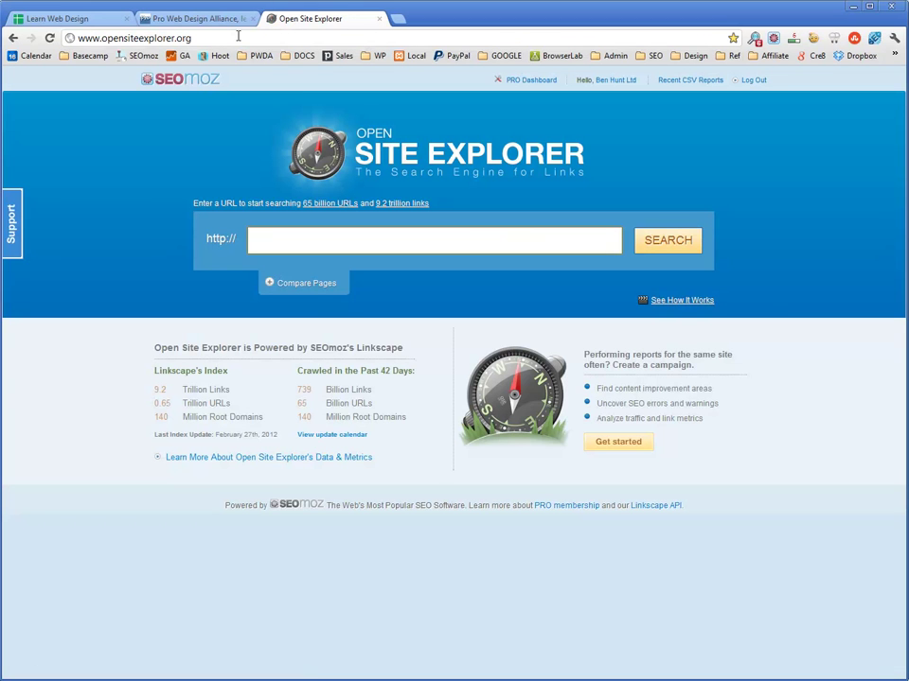
{"action": "key", "text": "ctrl+v"}
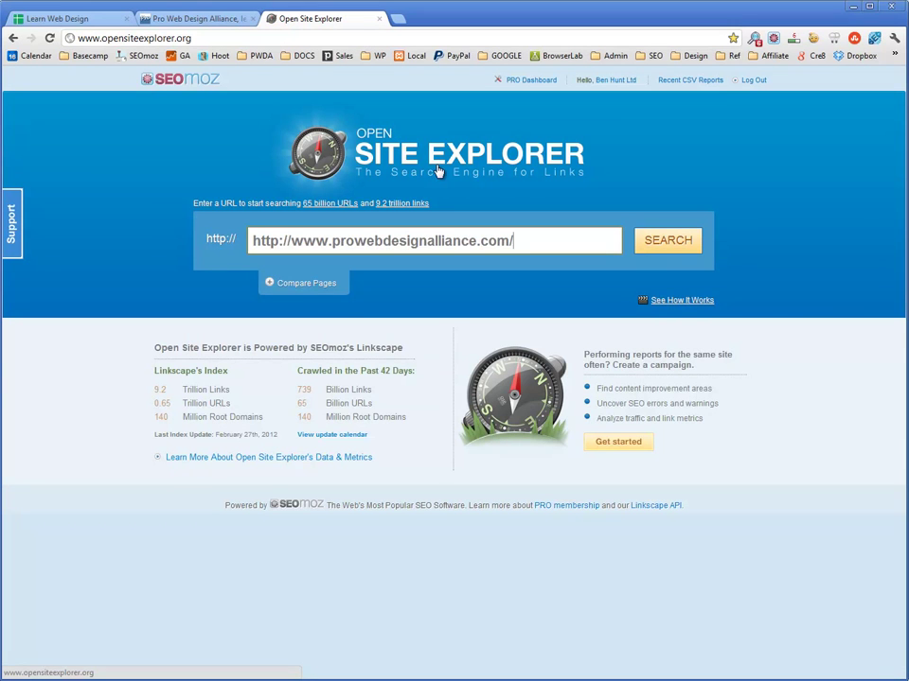
{"action": "left_click", "coordinate": [669, 240]}
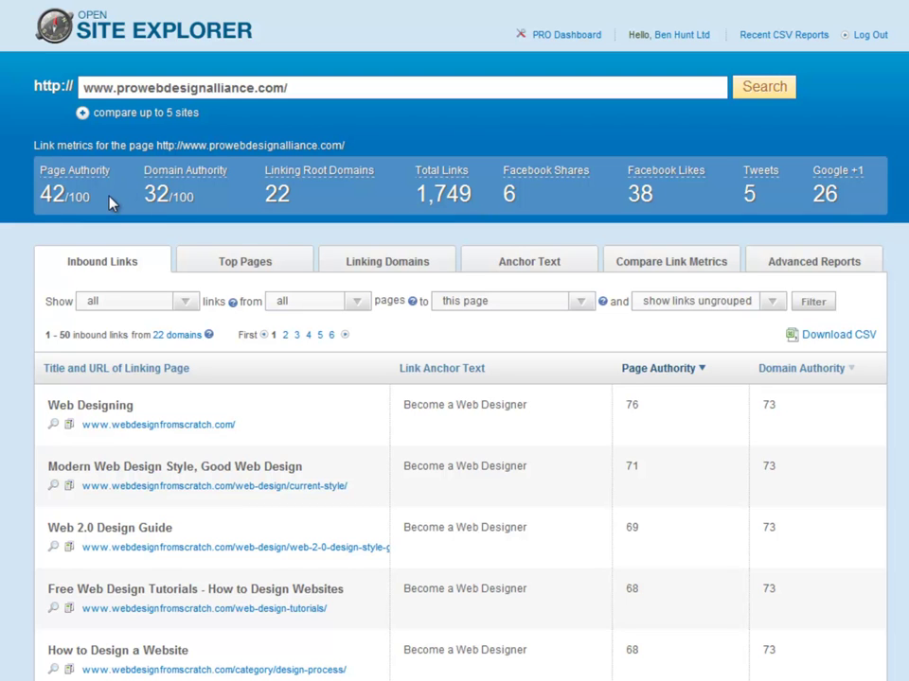
{"action": "left_click", "coordinate": [701, 268]}
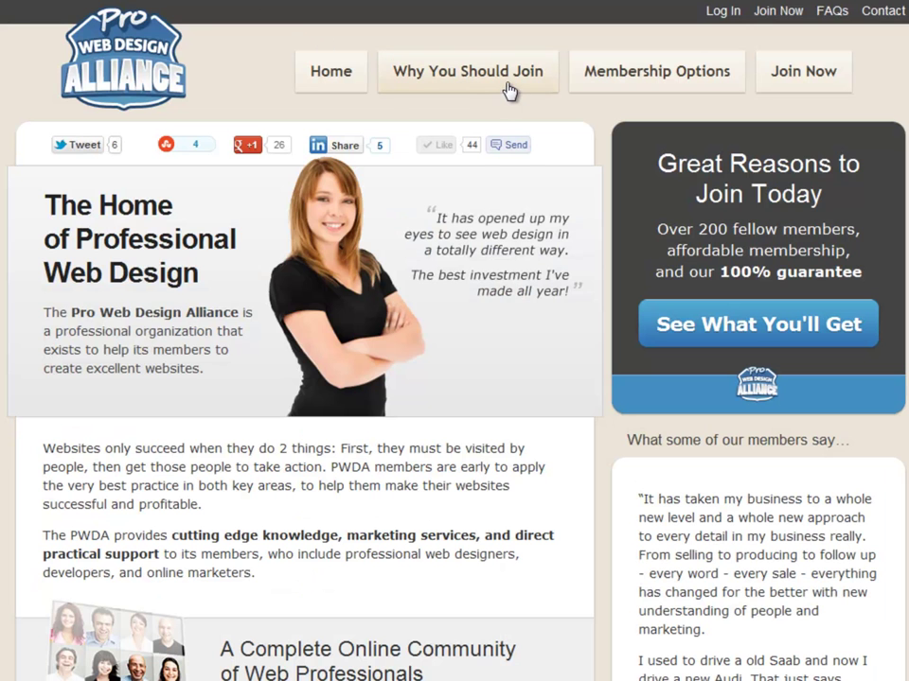
{"action": "left_click", "coordinate": [384, 87]}
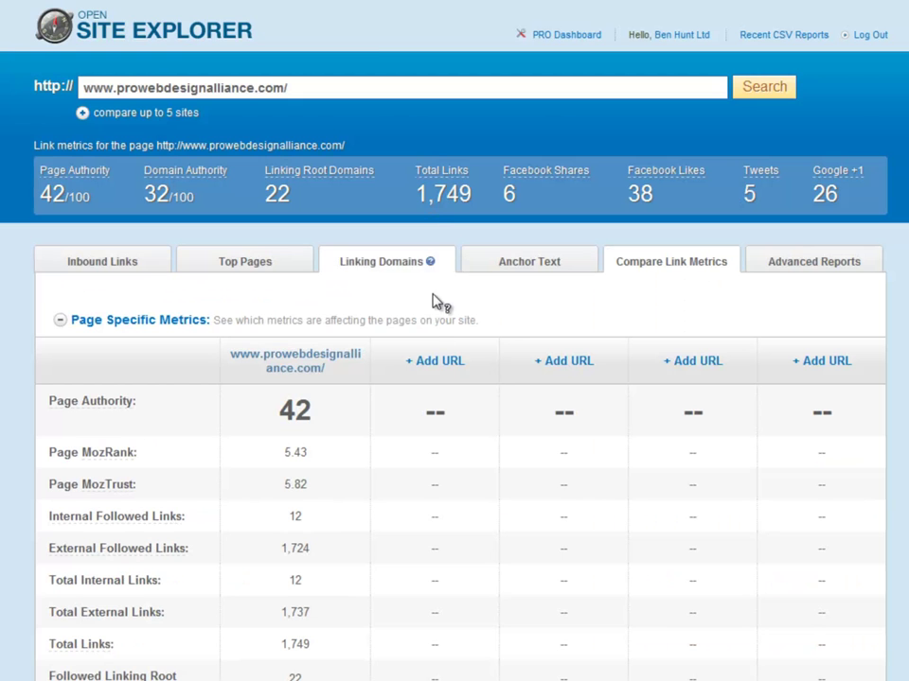
{"action": "left_click", "coordinate": [449, 367]}
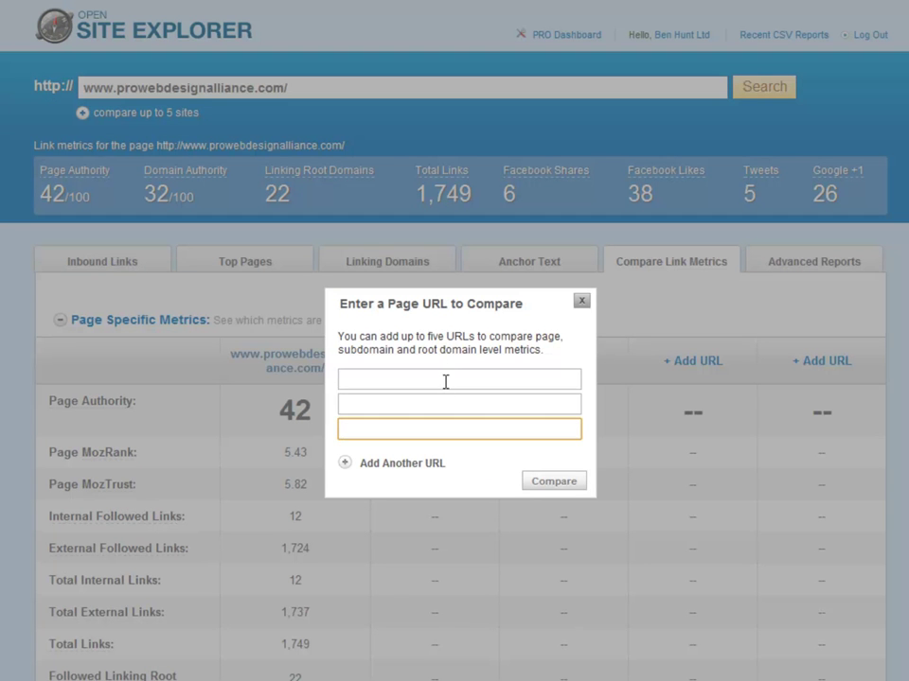
{"action": "type", "text": "http://www.prowebdesignalliance.com/why-join.php"}
{"action": "left_click", "coordinate": [551, 485]}
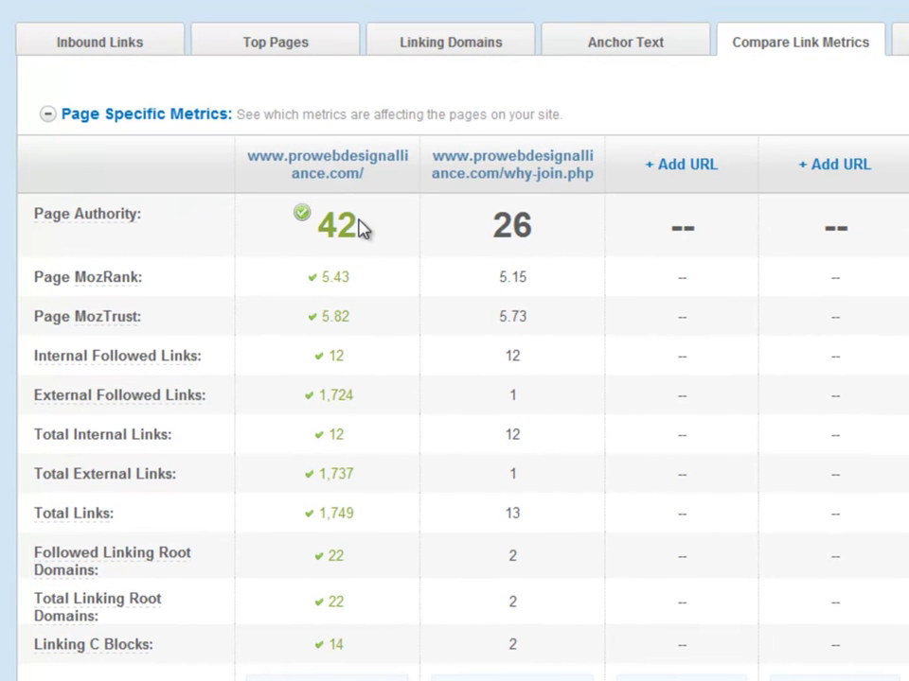
Examine the page authority of both compared pages, plus the why-join page's total external links and followed linking root domains.
{"action": "left_click_drag", "start_coordinate": [354, 224], "coordinate": [316, 227]}
{"action": "left_click", "coordinate": [383, 232]}
{"action": "left_click_drag", "start_coordinate": [547, 232], "coordinate": [487, 216]}
{"action": "left_click", "coordinate": [542, 232]}
{"action": "left_click_drag", "start_coordinate": [527, 475], "coordinate": [510, 476]}
{"action": "left_click", "coordinate": [538, 483]}
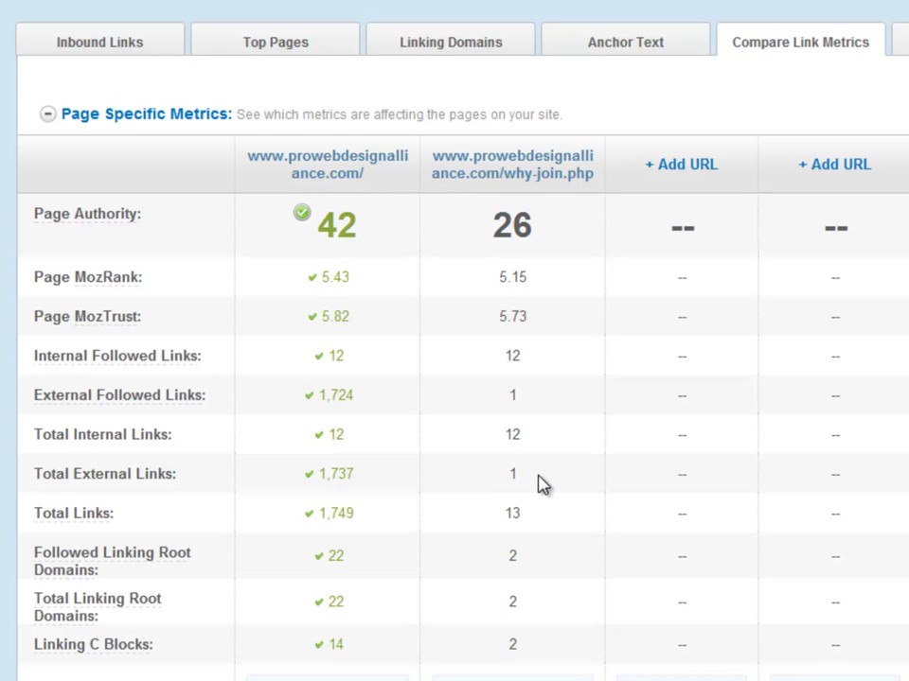
{"action": "left_click_drag", "start_coordinate": [531, 566], "coordinate": [510, 558]}
{"action": "left_click", "coordinate": [539, 559]}
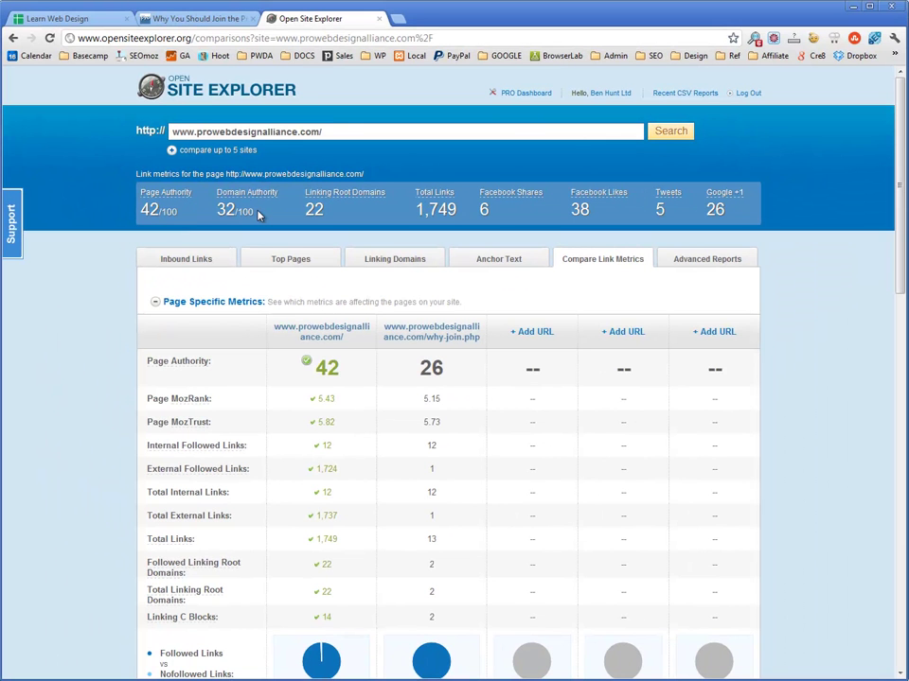
In the Learn Web Design spreadsheet, set Our PA to 42 and Our DA to 32.
{"action": "left_click", "coordinate": [79, 24]}
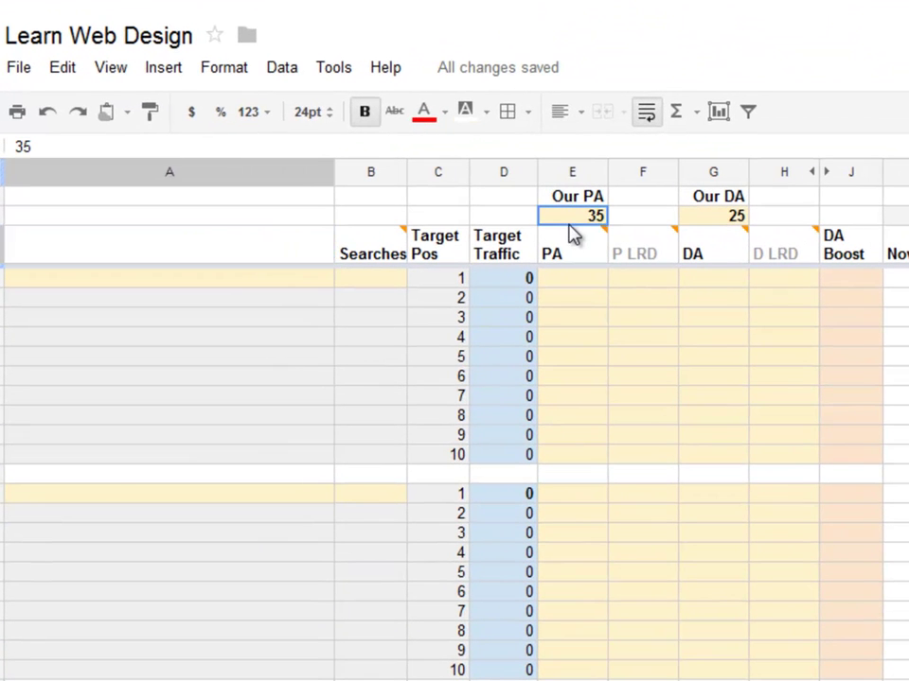
{"action": "left_click", "coordinate": [570, 222]}
{"action": "type", "text": "42"}
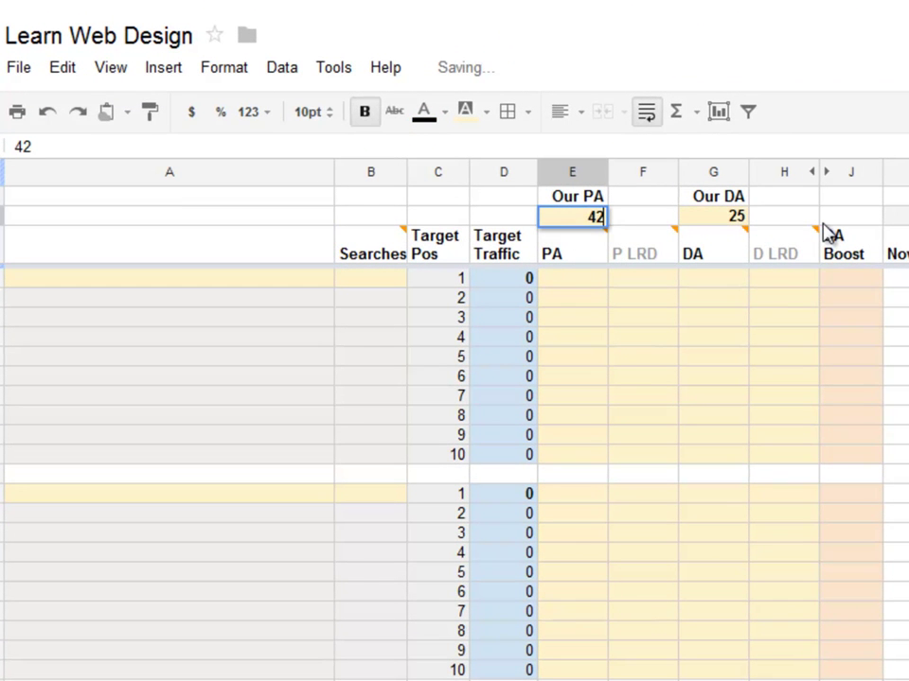
{"action": "left_click", "coordinate": [705, 220]}
{"action": "type", "text": "32"}
{"action": "key", "text": "Tab"}
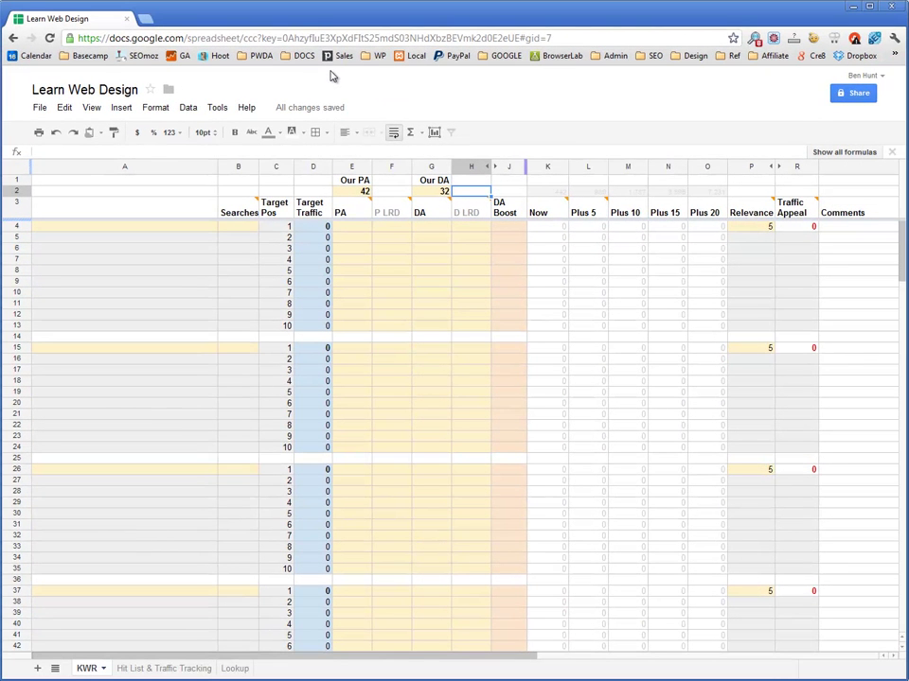
Open the bookmarked Google AdWords Keyword Tool in a new browser tab and enter "learn web design" as the search phrase.
{"action": "left_click", "coordinate": [655, 56]}
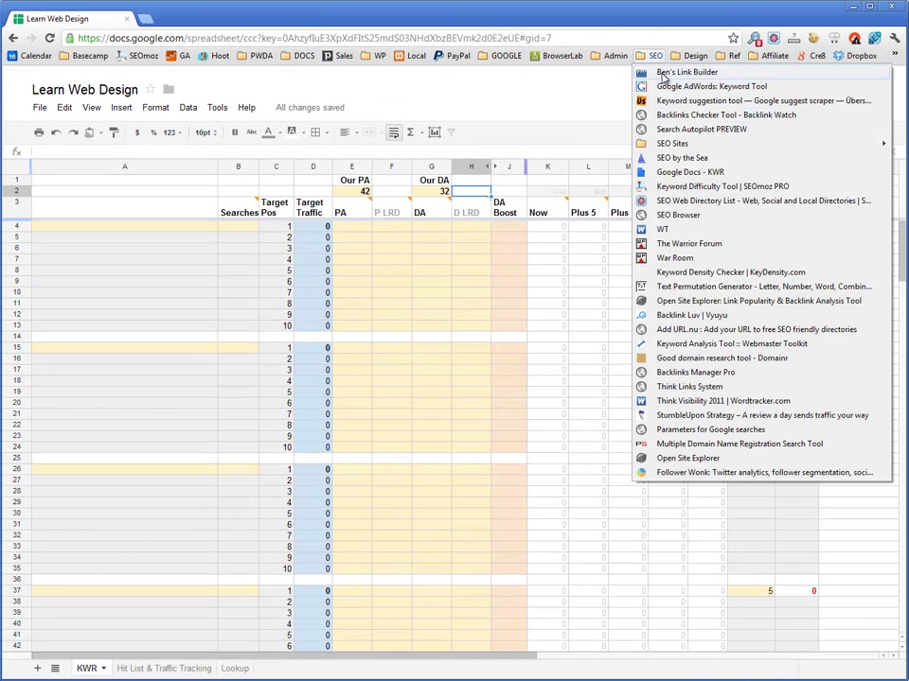
{"action": "middle_click", "coordinate": [692, 87]}
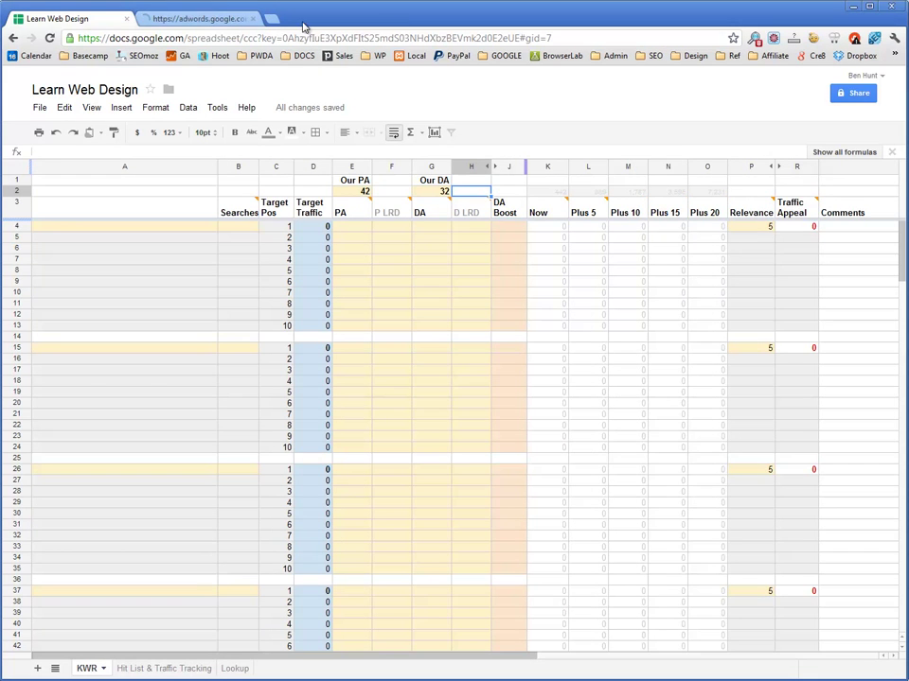
{"action": "left_click", "coordinate": [202, 19]}
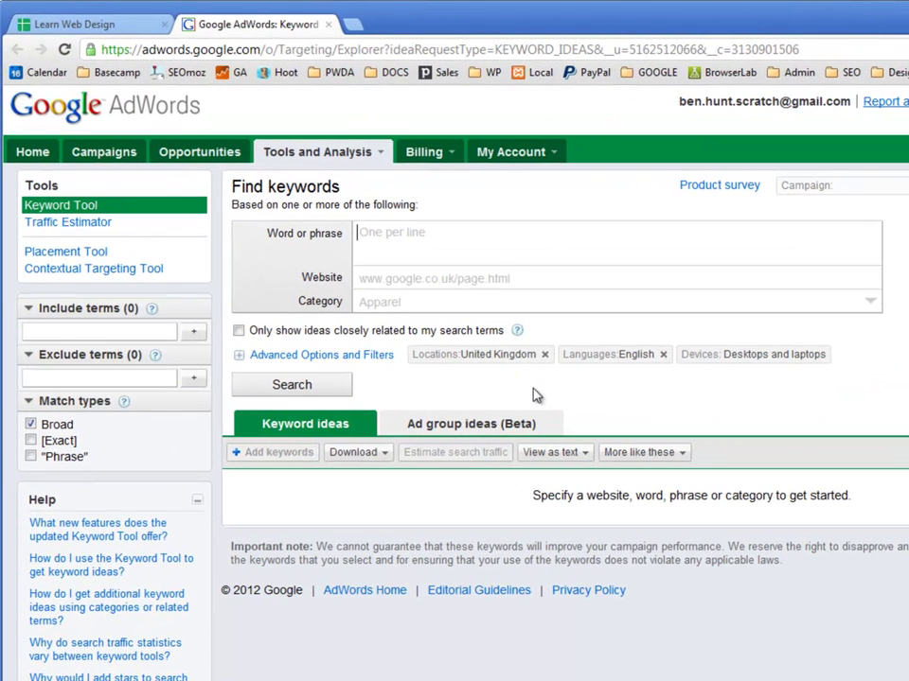
{"action": "type", "text": "learn web design"}
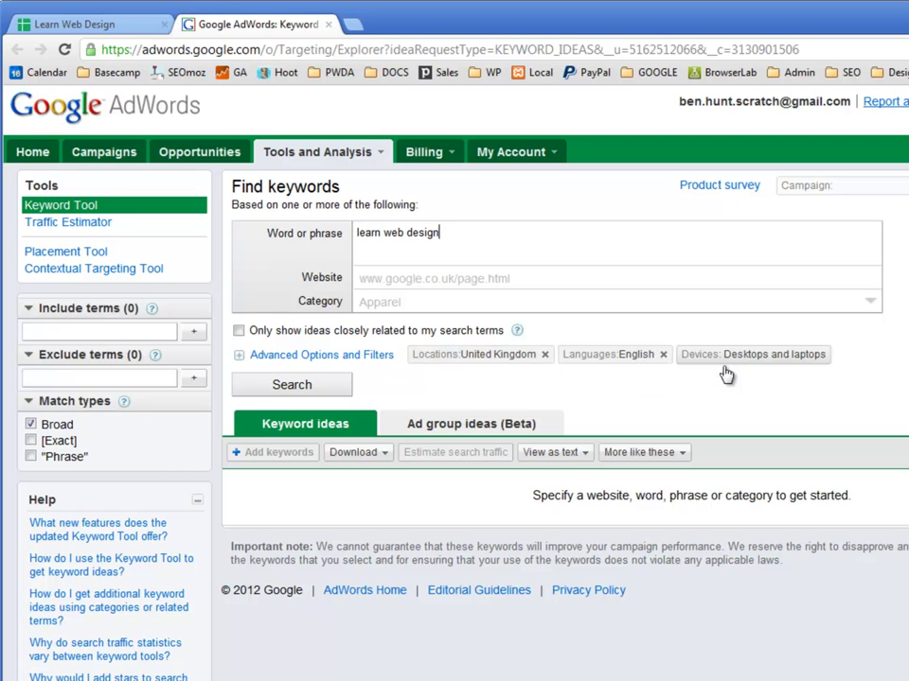
Remove the United Kingdom location filter and switch the match type from Broad to Exact for the keyword search.
{"action": "left_click", "coordinate": [545, 356]}
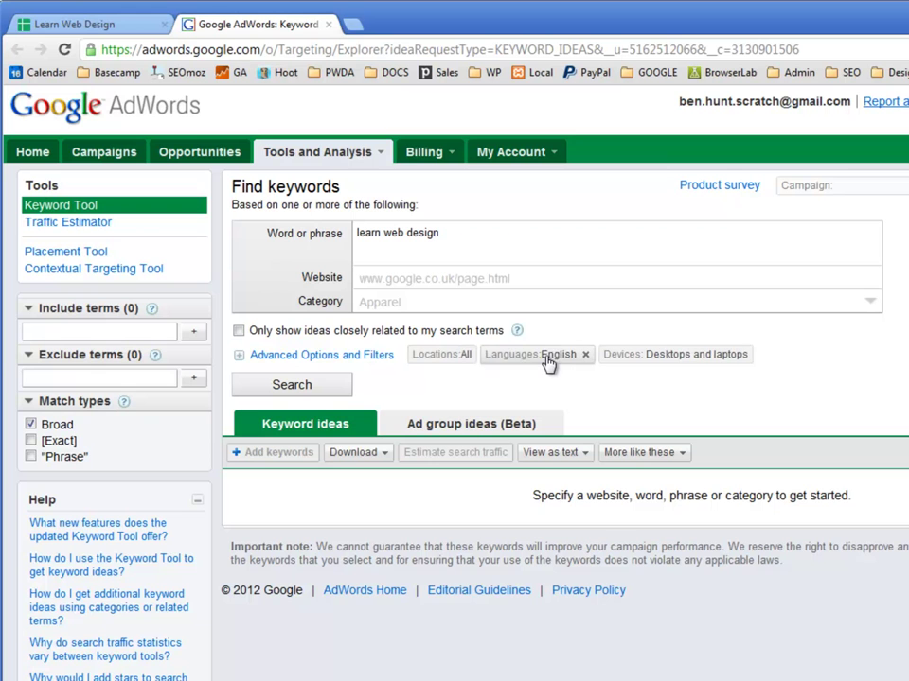
{"action": "left_click", "coordinate": [237, 356]}
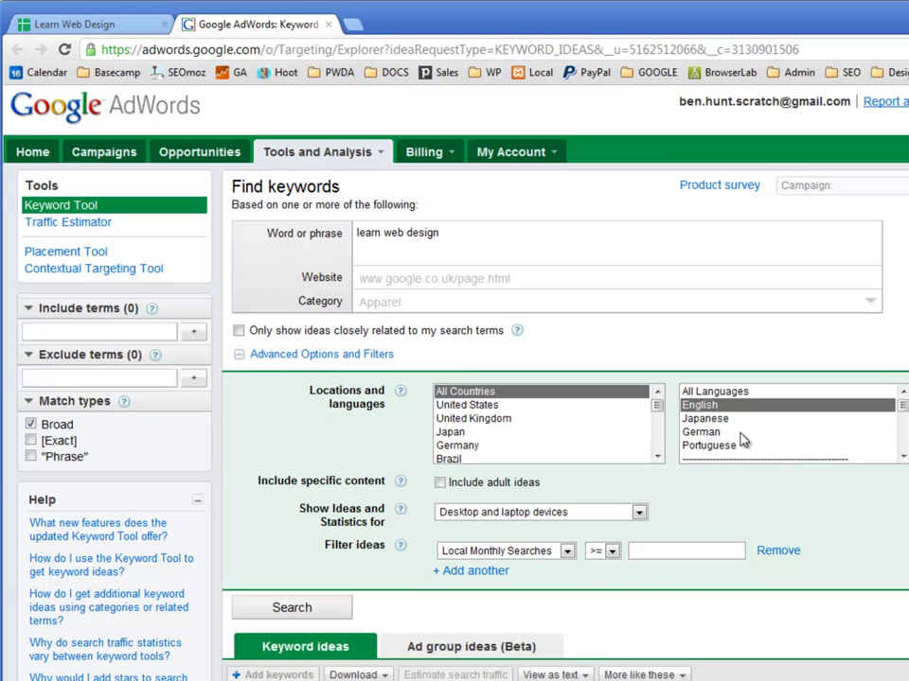
{"action": "left_click", "coordinate": [239, 357]}
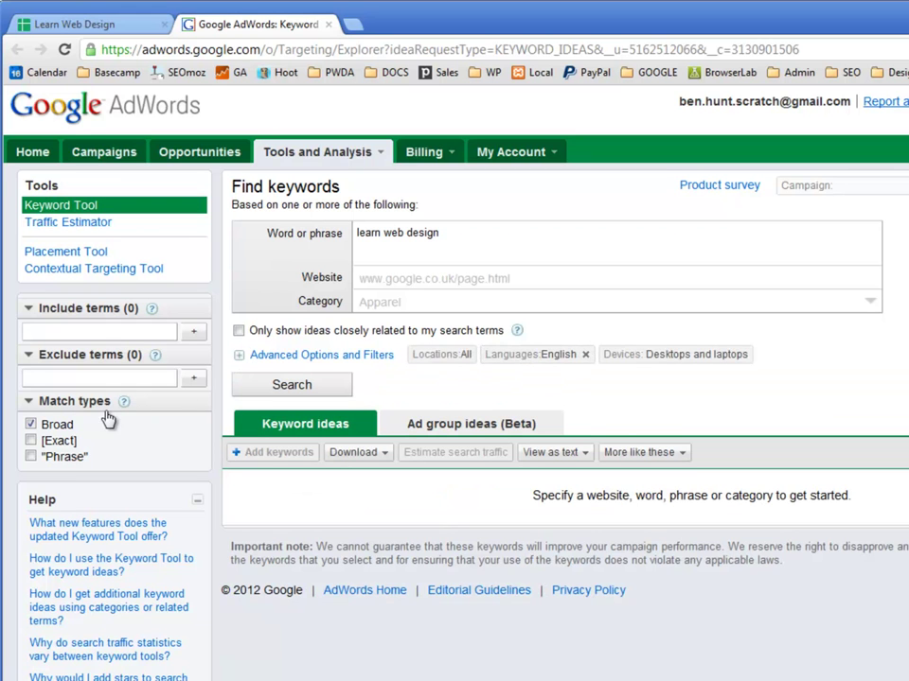
{"action": "left_click", "coordinate": [30, 424]}
{"action": "left_click", "coordinate": [30, 440]}
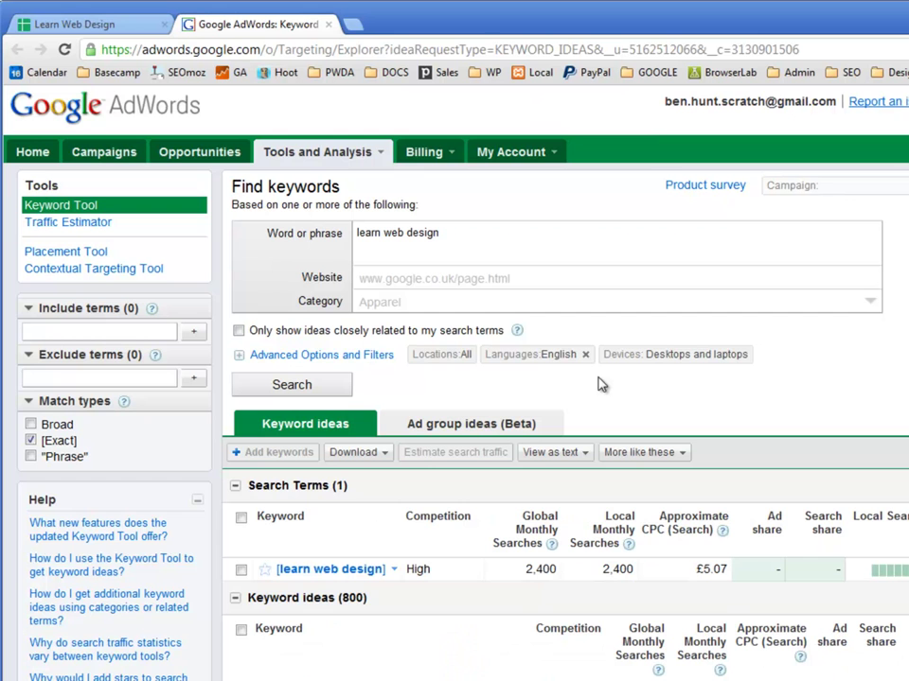
Check the search term's global monthly searches, and copy the keyword [learn web design] into cell A4 of the Learn Web Design spreadsheet.
{"action": "scroll", "coordinate": [568, 369], "scroll_direction": "down", "scroll_amount": 1}
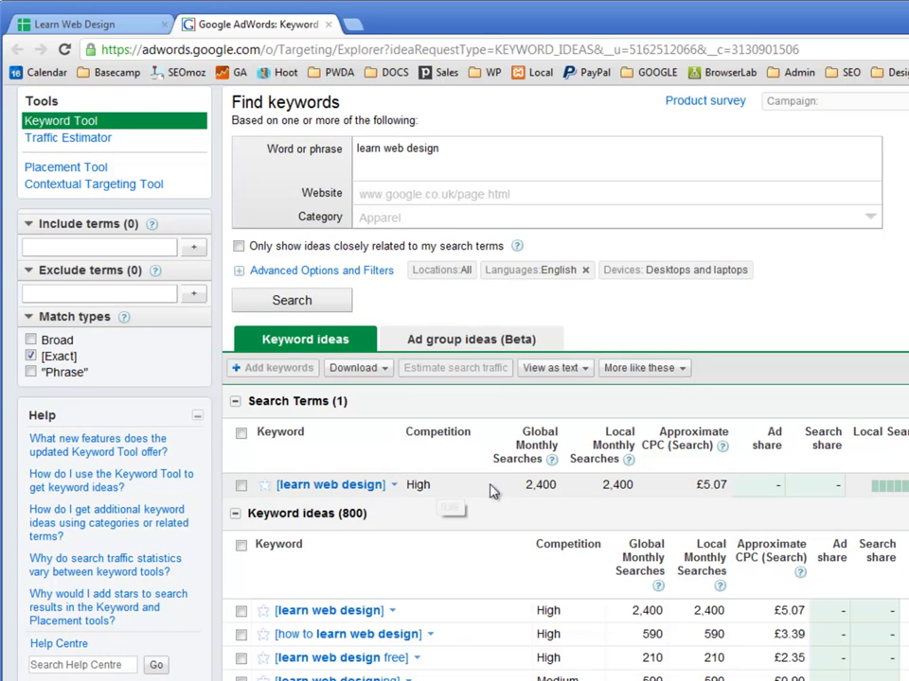
{"action": "double_click", "coordinate": [538, 484]}
{"action": "left_click", "coordinate": [565, 487]}
{"action": "left_click_drag", "start_coordinate": [386, 486], "coordinate": [274, 484]}
{"action": "key", "text": "ctrl+c"}
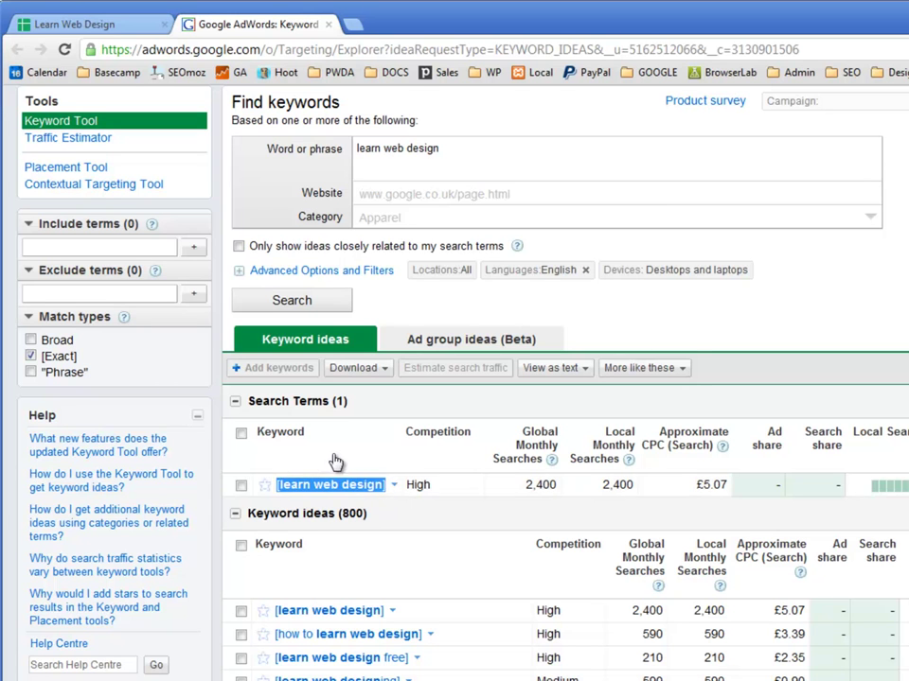
{"action": "left_click", "coordinate": [101, 27]}
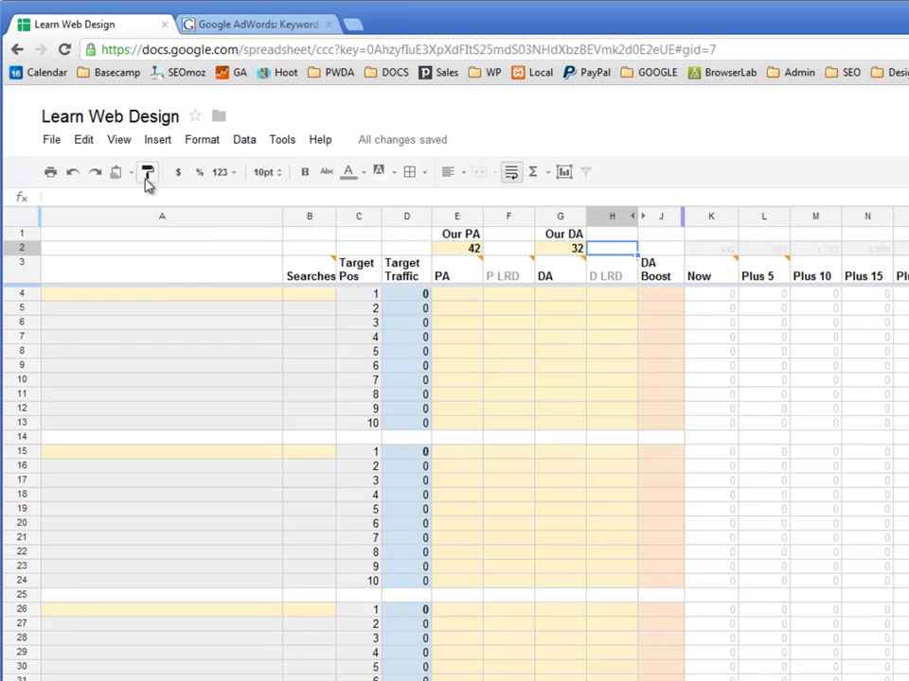
{"action": "left_click", "coordinate": [162, 298]}
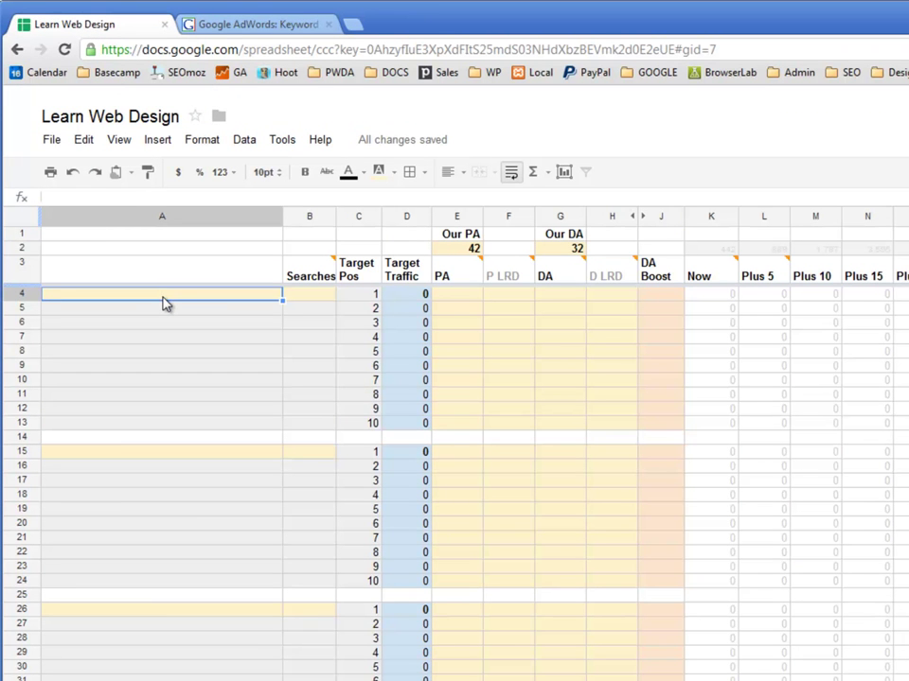
{"action": "key", "text": "ctrl+v"}
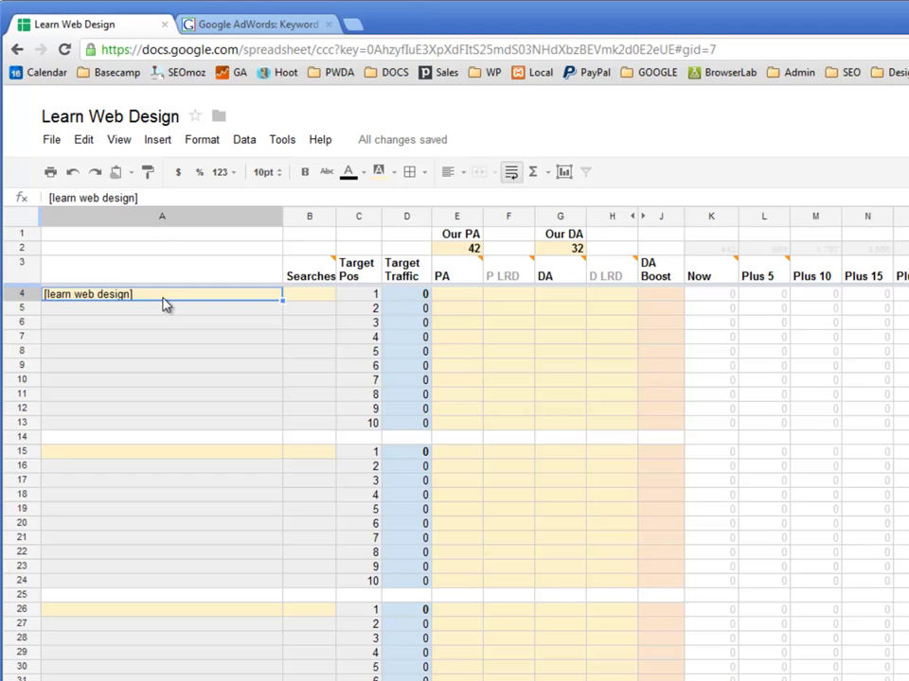
Copy the global monthly searches of [learn web design], 2,400, from the AdWords Keyword Tool into cell B4 of the spreadsheet.
{"action": "left_click", "coordinate": [322, 299]}
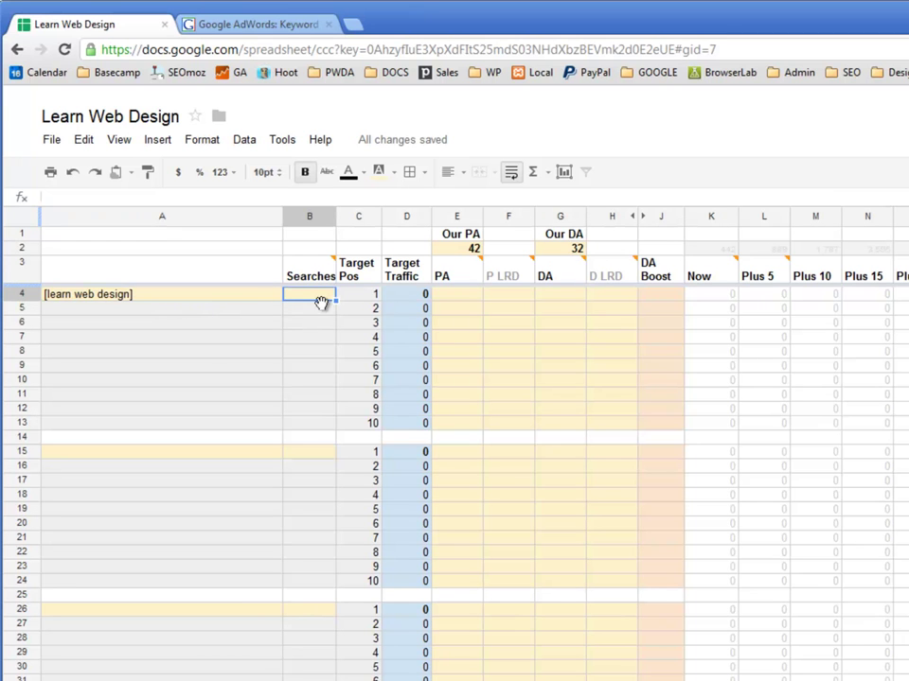
{"action": "mouse_move", "coordinate": [293, 274]}
{"action": "left_click", "coordinate": [257, 24]}
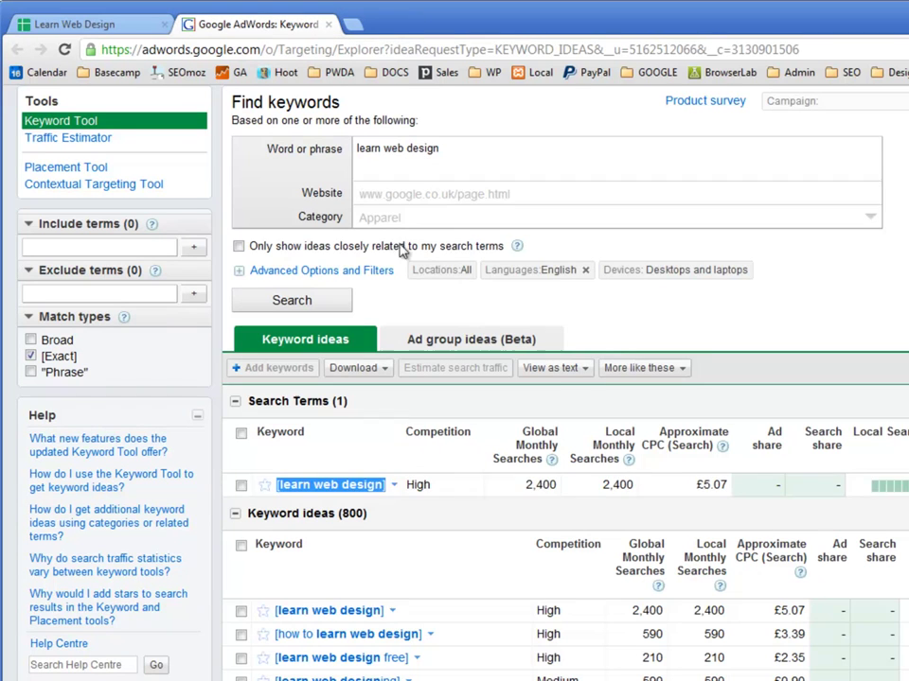
{"action": "double_click", "coordinate": [538, 485]}
{"action": "key", "text": "ctrl+c"}
{"action": "left_click", "coordinate": [126, 27]}
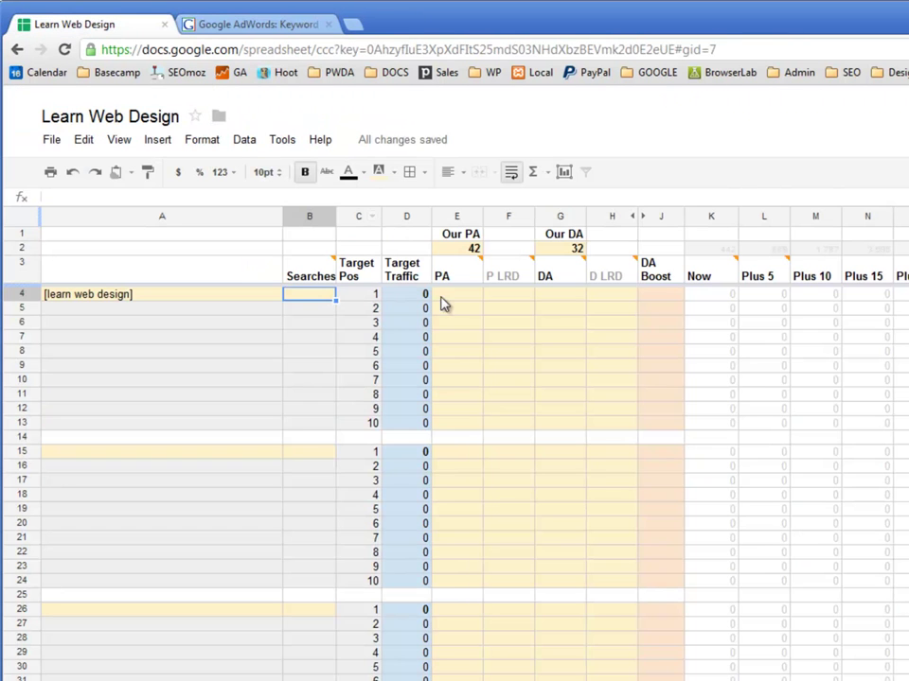
{"action": "key", "text": "ctrl+v"}
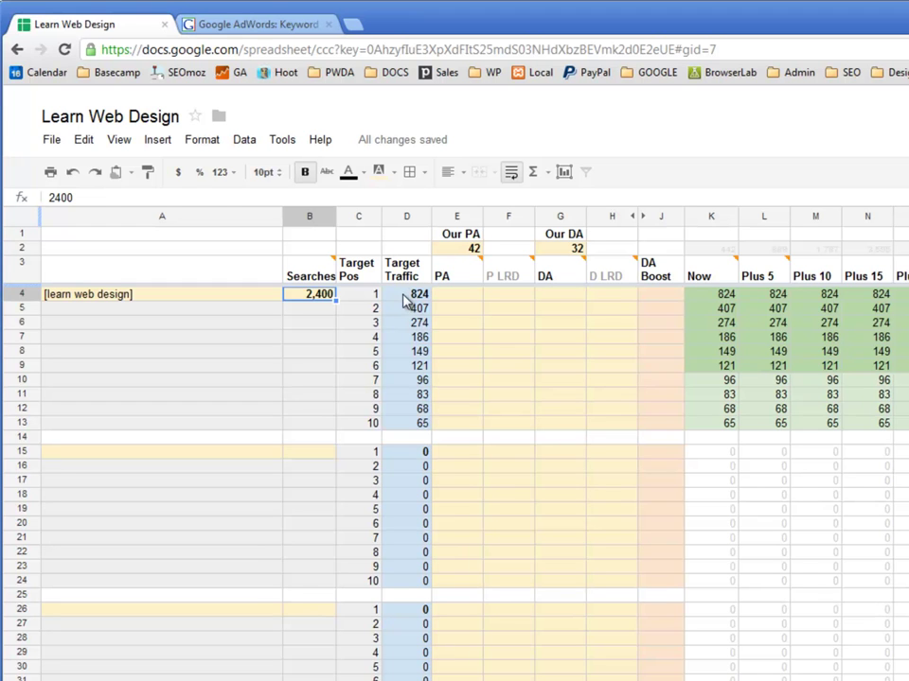
Examine the Target Traffic figures for positions 1 to 10, their formula in D4 and the click-through rates for ranks 1 to 20 on the lookup sheet.
{"action": "left_click_drag", "start_coordinate": [405, 301], "coordinate": [399, 424]}
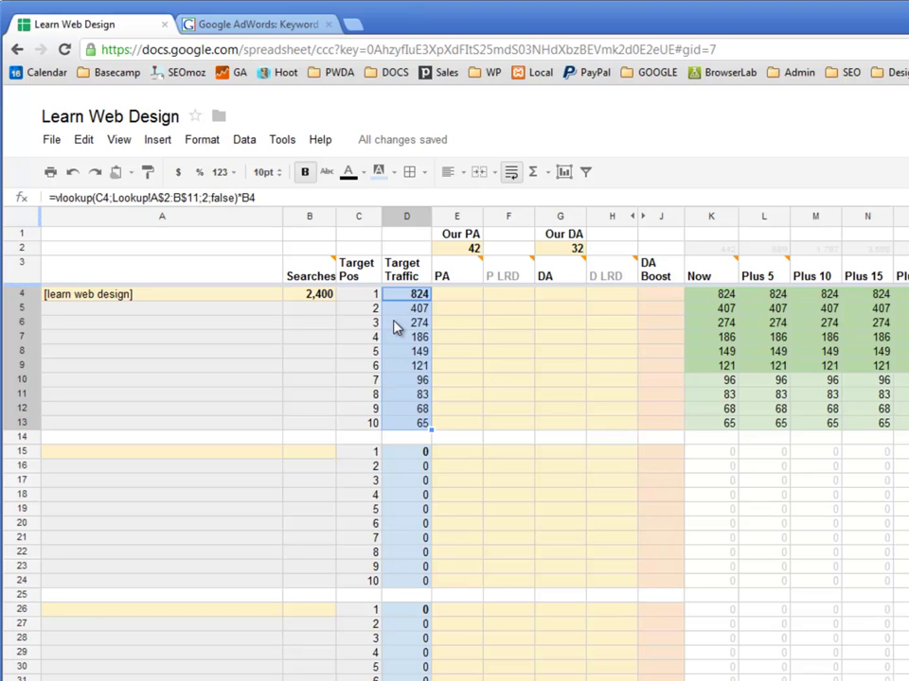
{"action": "left_click_drag", "start_coordinate": [361, 299], "coordinate": [359, 427]}
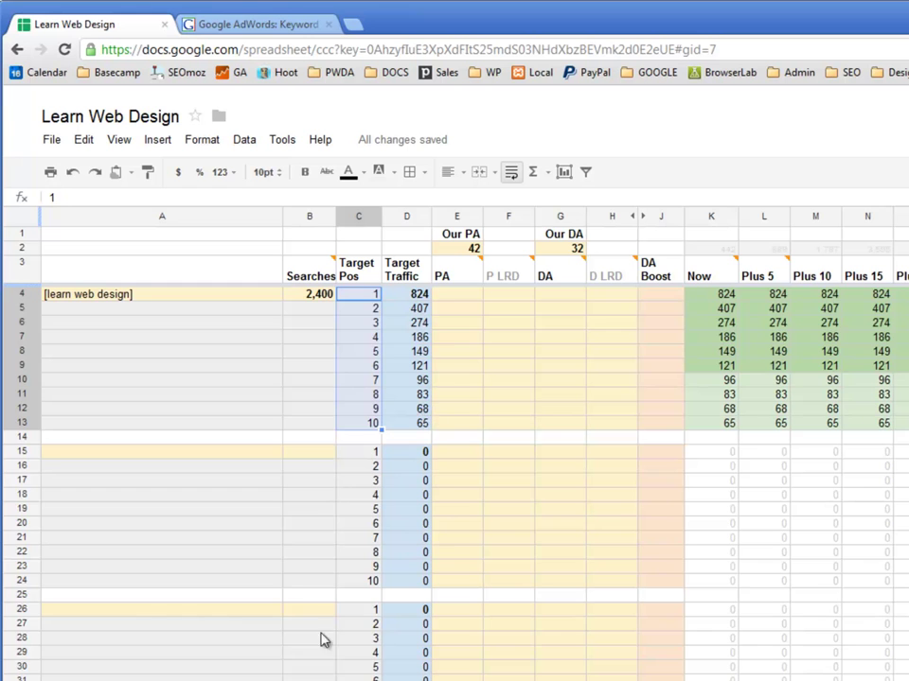
{"action": "key", "text": "ctrl+shift+Page_Up"}
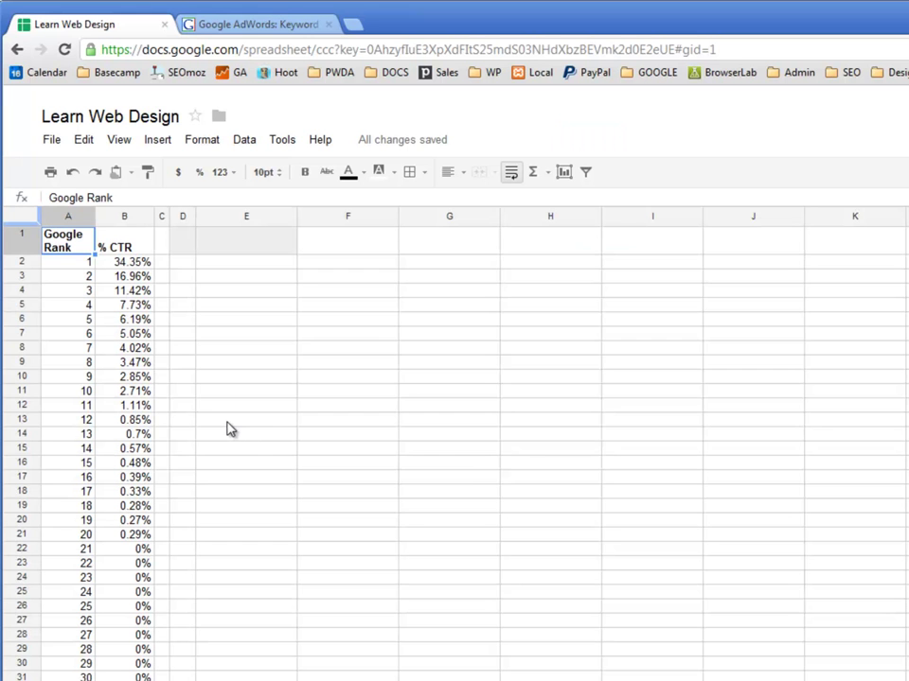
{"action": "left_click_drag", "start_coordinate": [81, 262], "coordinate": [128, 535]}
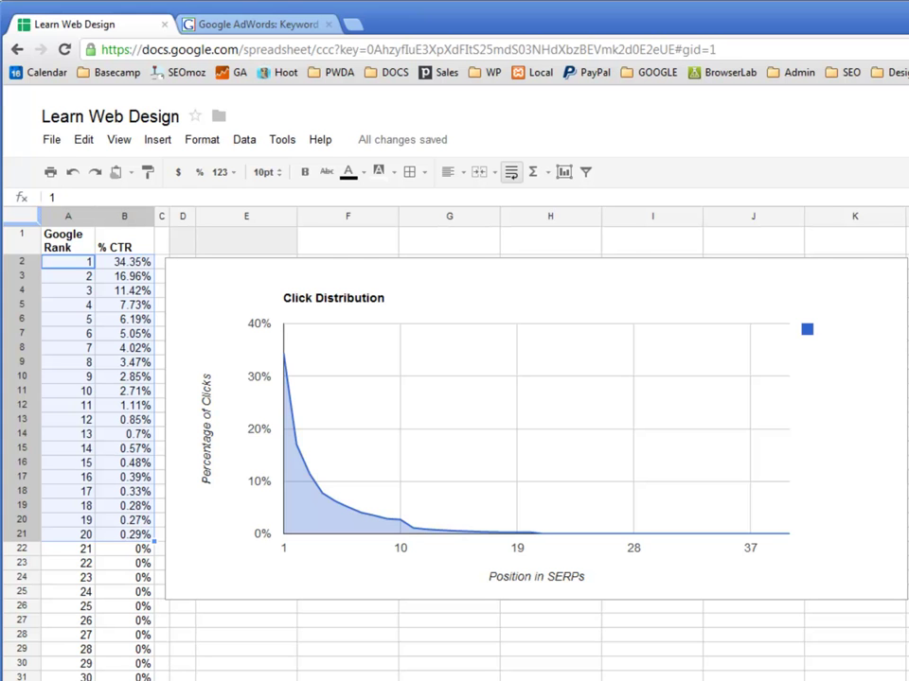
{"action": "key", "text": "ctrl+shift+Page_Down"}
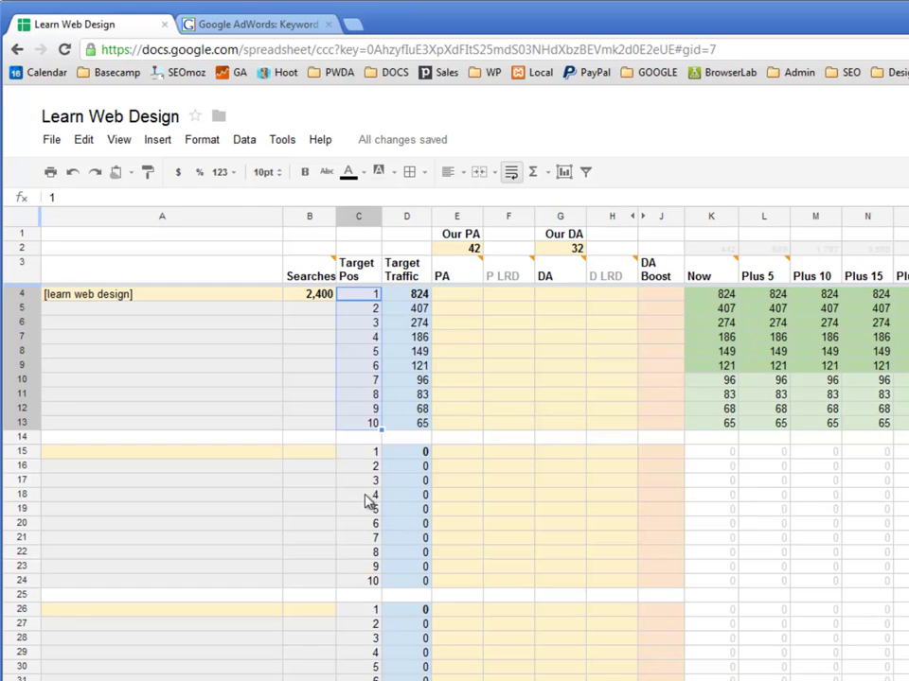
{"action": "left_click", "coordinate": [427, 297]}
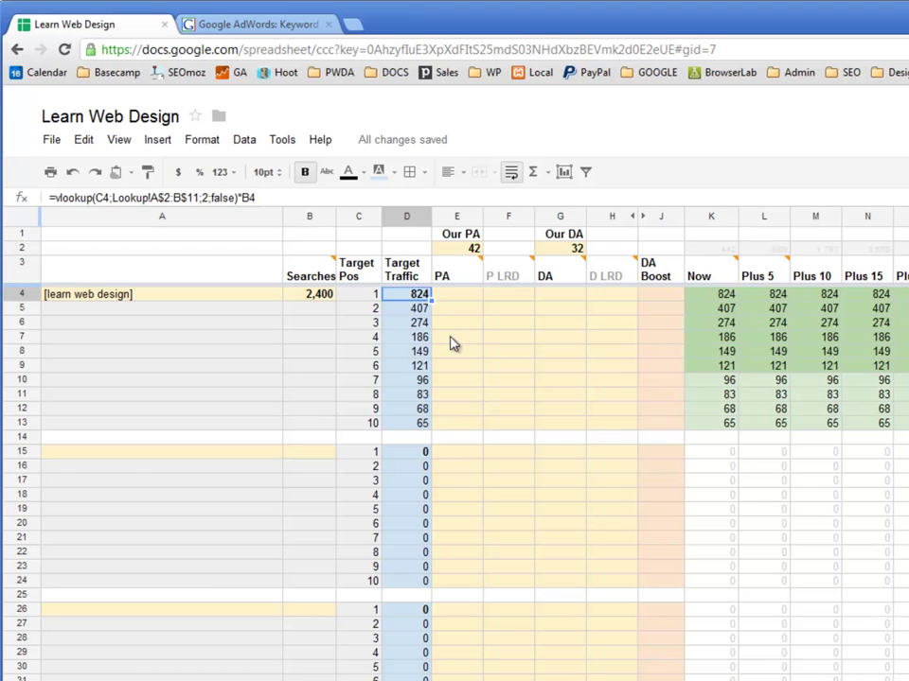
Check the approximate CPC of [learn web design] in the AdWords Keyword Tool and return to the spreadsheet.
{"action": "left_click", "coordinate": [250, 26]}
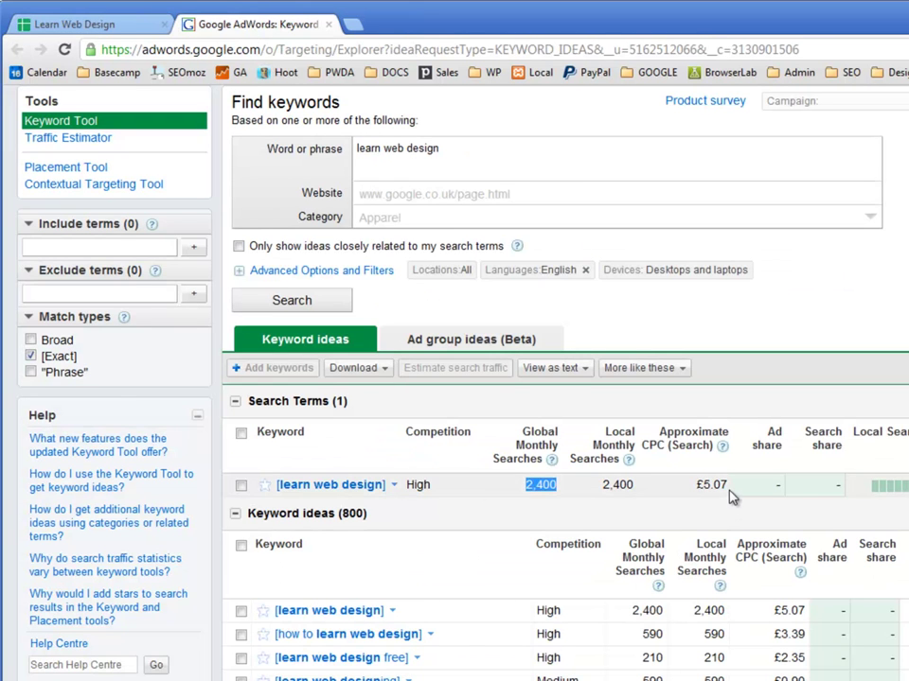
{"action": "left_click_drag", "start_coordinate": [726, 484], "coordinate": [700, 487]}
{"action": "left_click", "coordinate": [708, 507]}
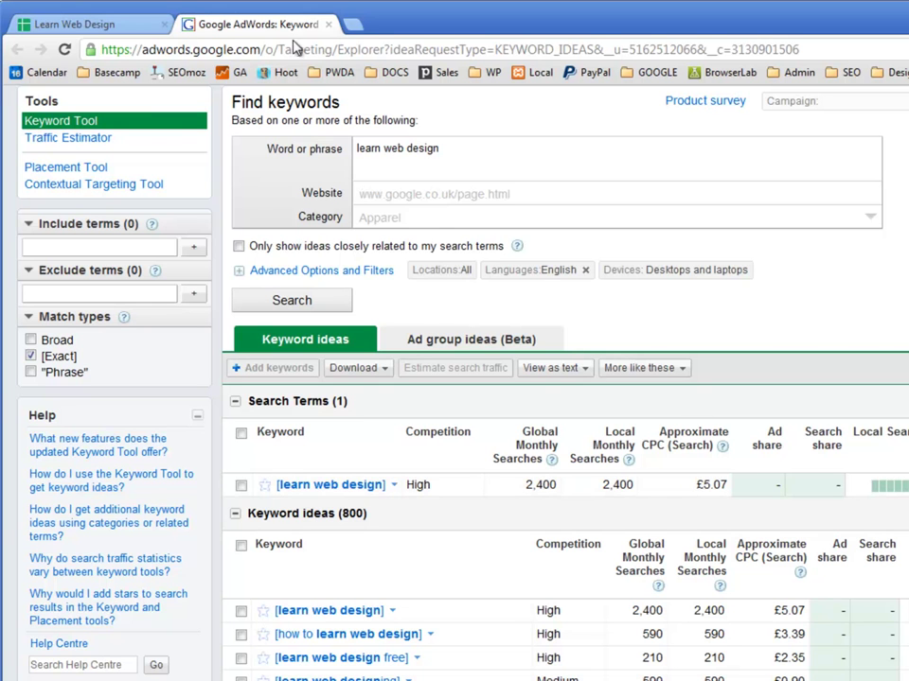
{"action": "left_click", "coordinate": [126, 28]}
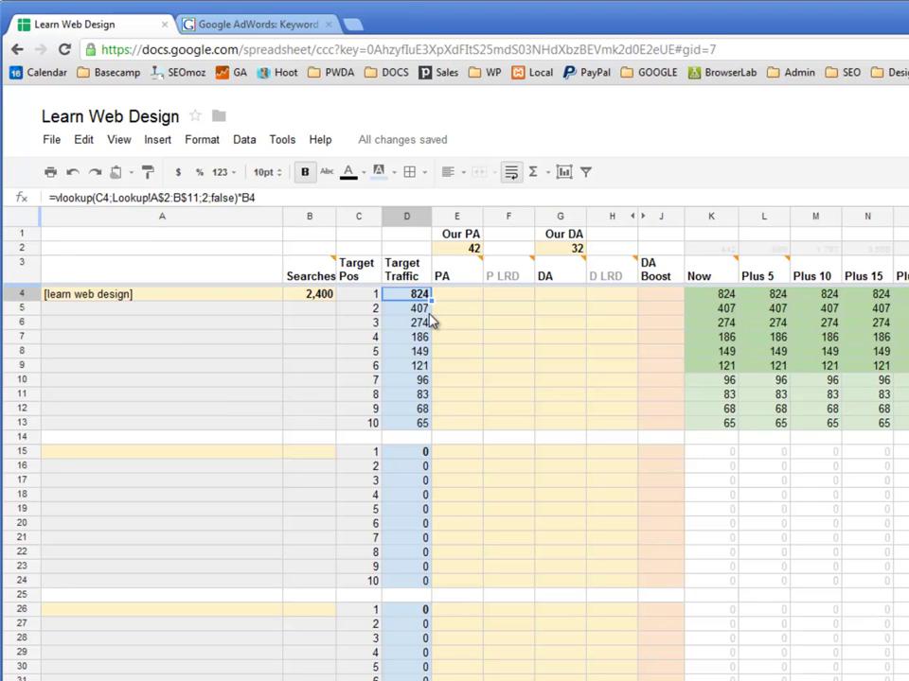
Select the phrase inside the brackets in cell A4, open Google in a new browser tab and search for "learn web design".
{"action": "left_click", "coordinate": [183, 294]}
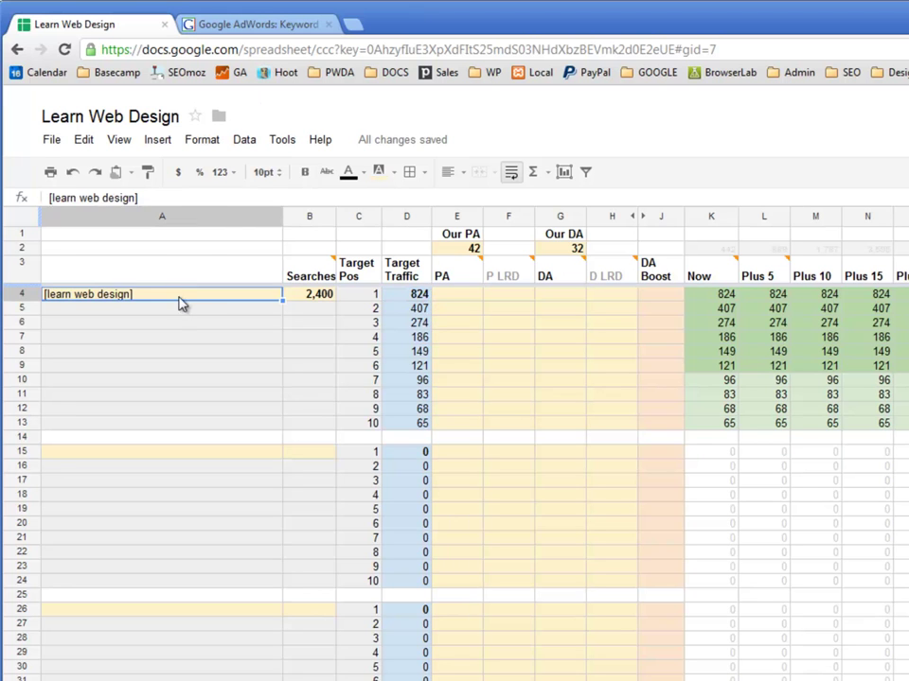
{"action": "double_click", "coordinate": [185, 294]}
{"action": "key", "text": "ctrl+shift+Left"}
{"action": "key", "text": "ctrl+shift+Left"}
{"action": "key", "text": "ctrl+shift+Left"}
{"action": "key", "text": "ctrl+shift+Left"}
{"action": "key", "text": "ctrl+shift+Left"}
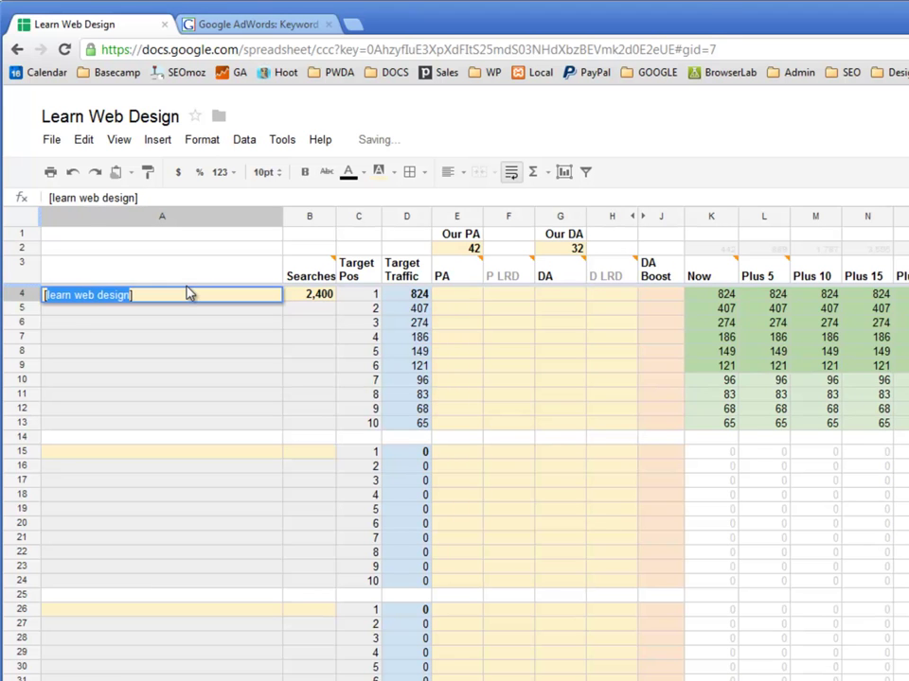
{"action": "key", "text": "ctrl+t"}
{"action": "type", "text": "google"}
{"action": "key", "text": "Return"}
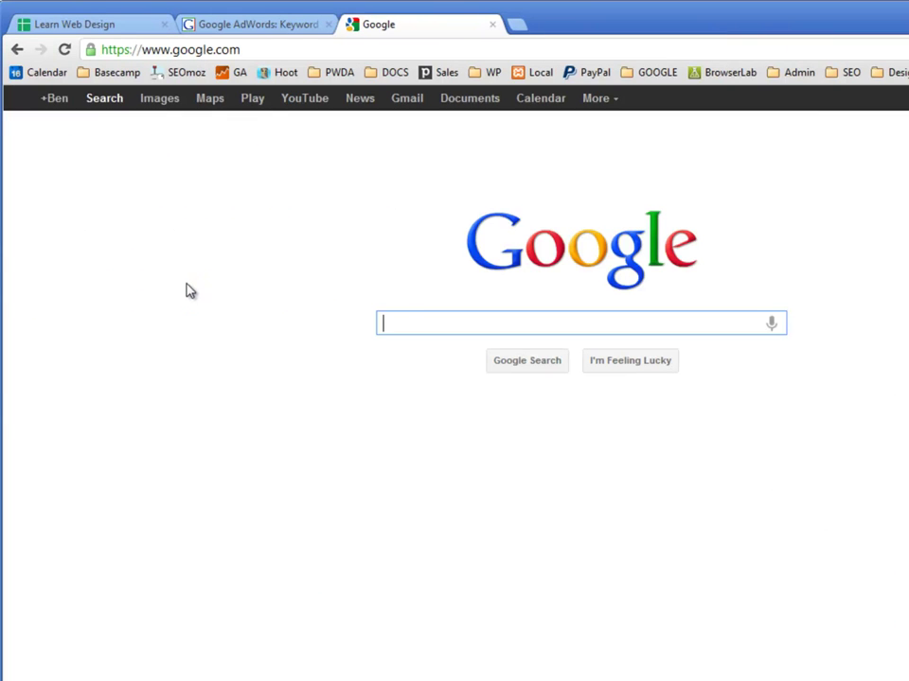
{"action": "type", "text": "learn web design"}
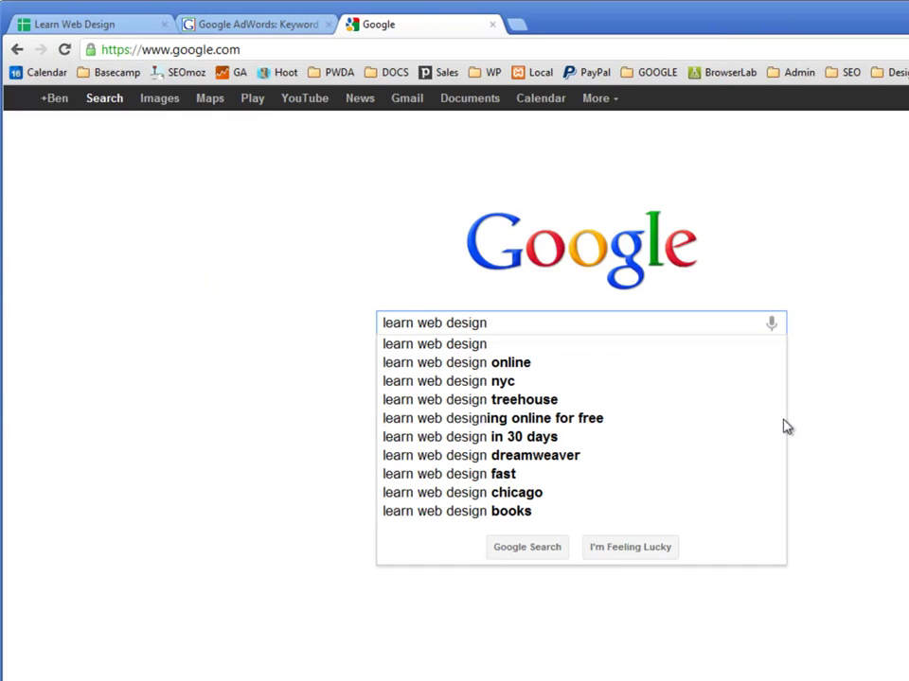
{"action": "left_click", "coordinate": [533, 366]}
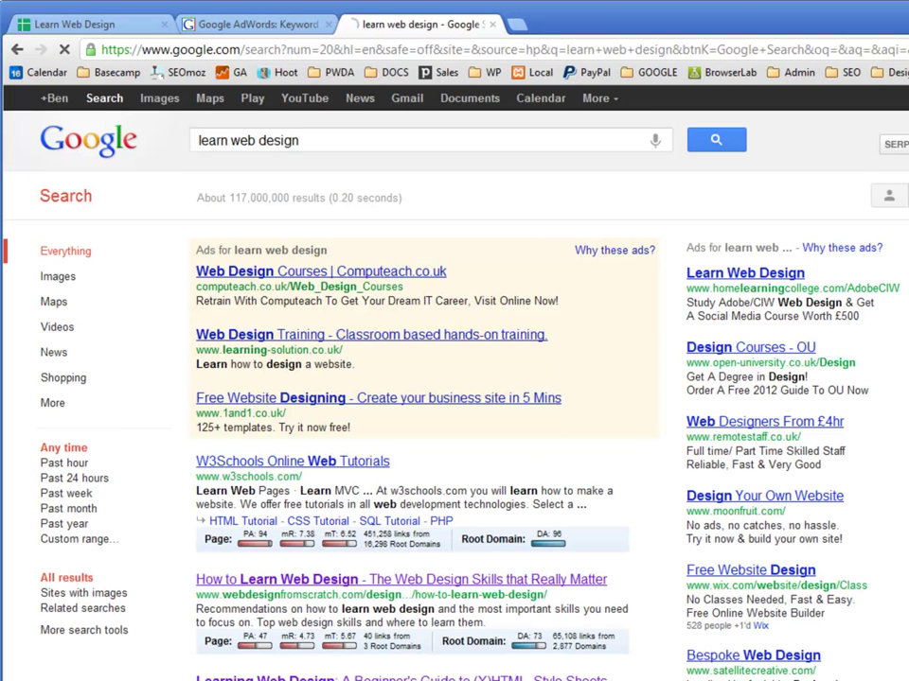
Append "&pws=0" to the search results URL and reload the page to turn off personalised results.
{"action": "scroll", "coordinate": [632, 431], "scroll_direction": "down", "scroll_amount": 1}
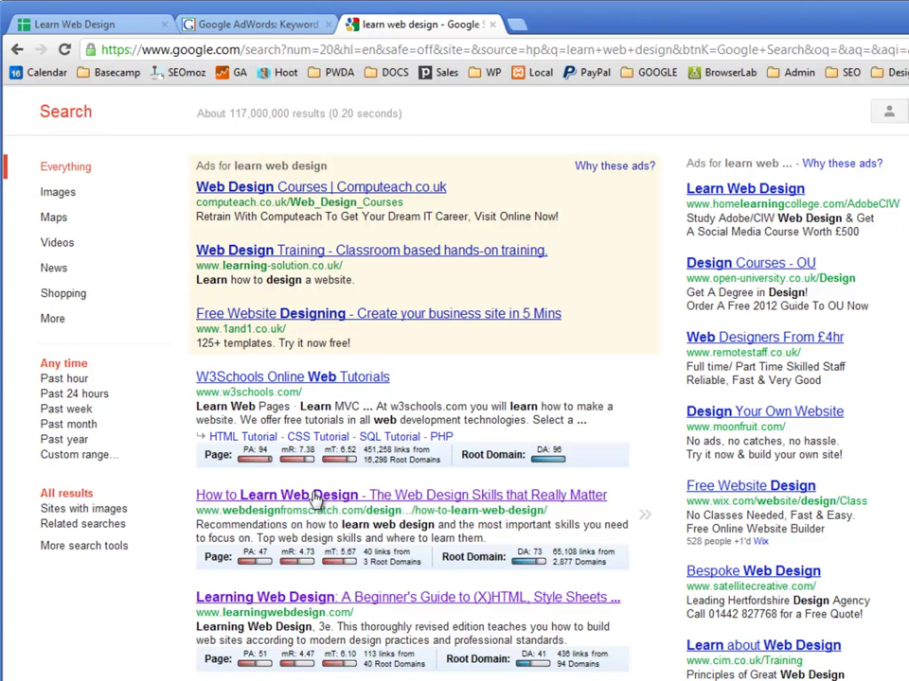
{"action": "scroll", "coordinate": [820, 406], "scroll_direction": "up", "scroll_amount": 1}
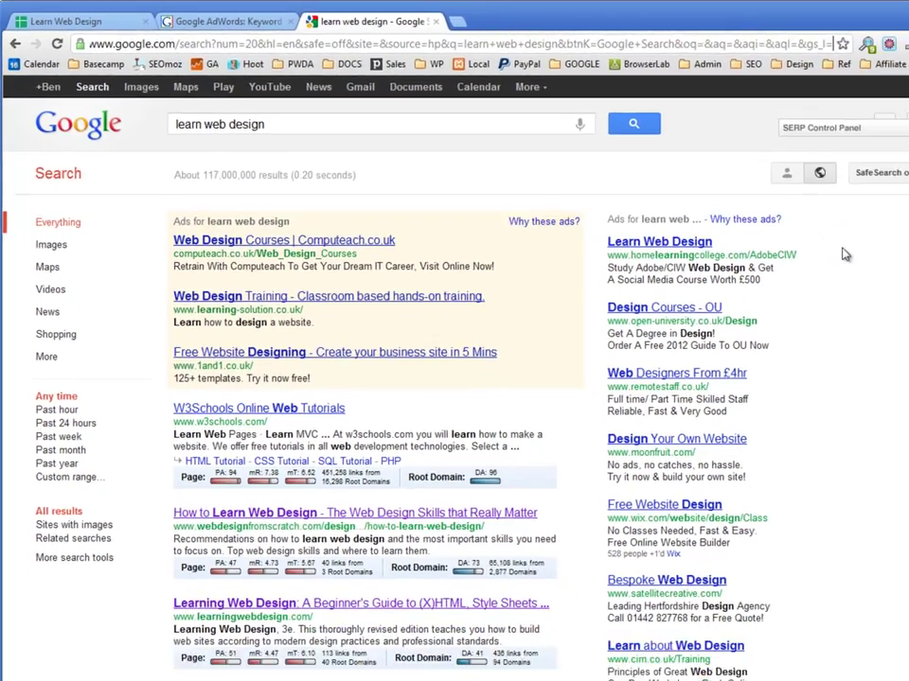
{"action": "type", "text": "&pw"}
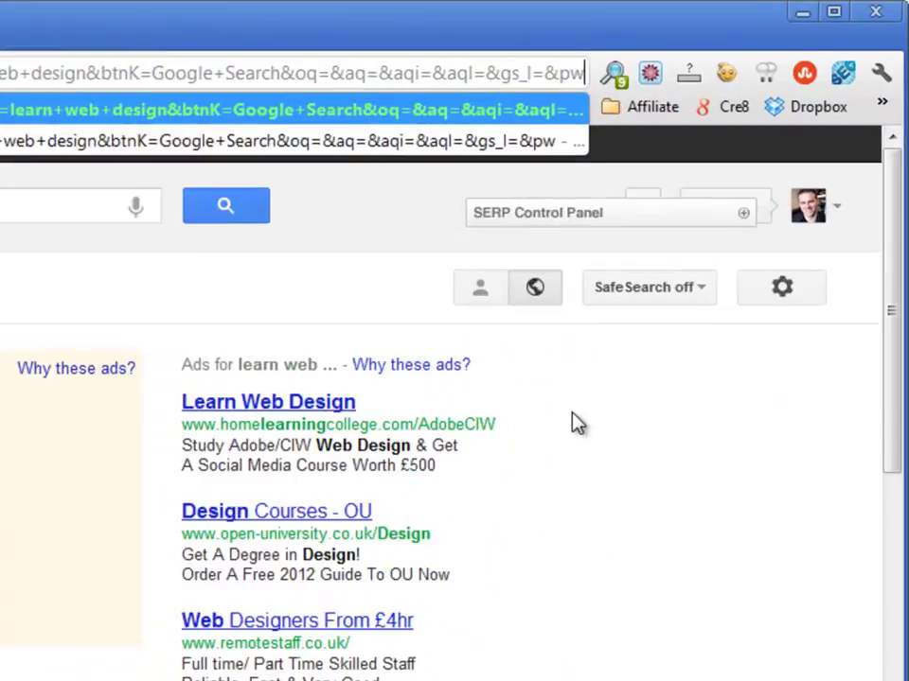
{"action": "type", "text": "s_l=&pws"}
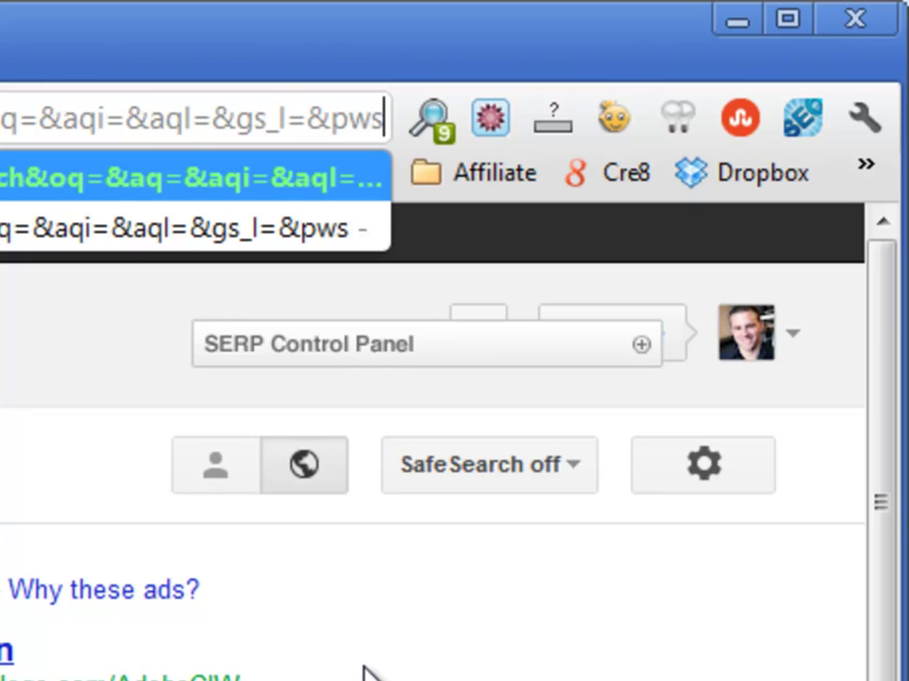
{"action": "type", "text": "=0"}
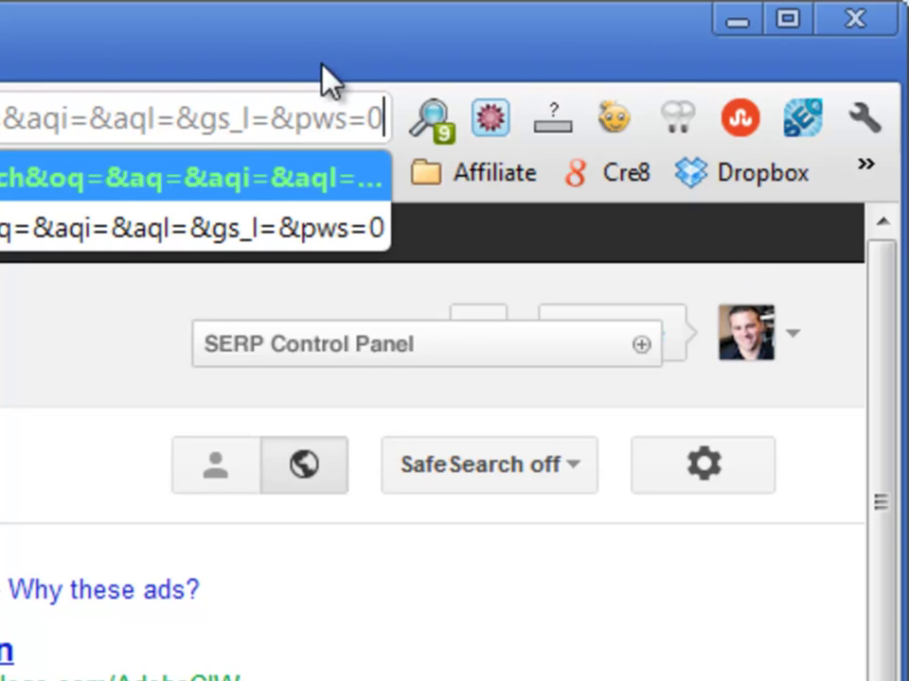
{"action": "left_click_drag", "start_coordinate": [269, 119], "coordinate": [390, 126]}
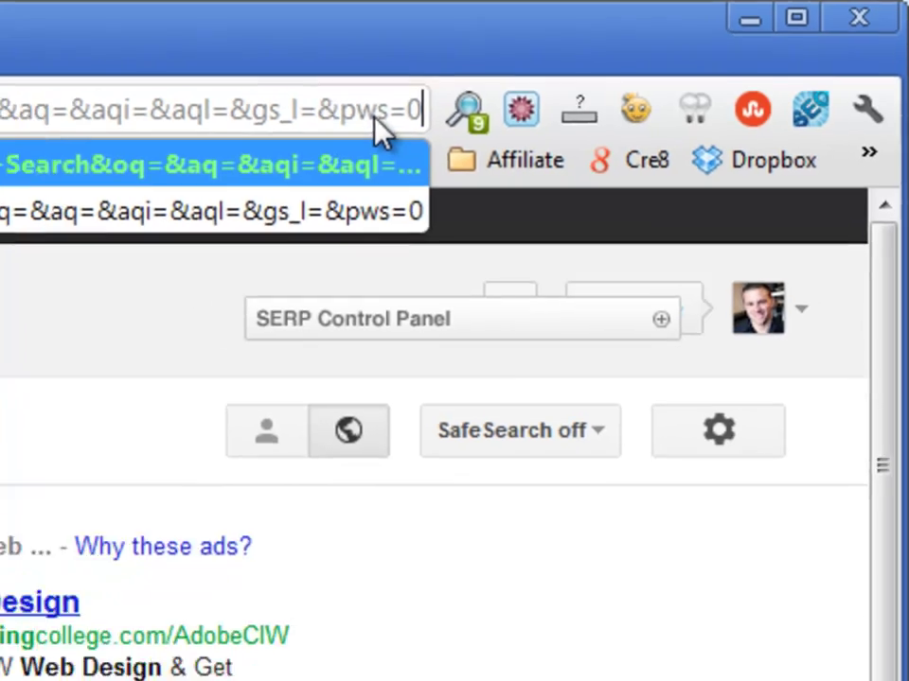
{"action": "key", "text": "Return"}
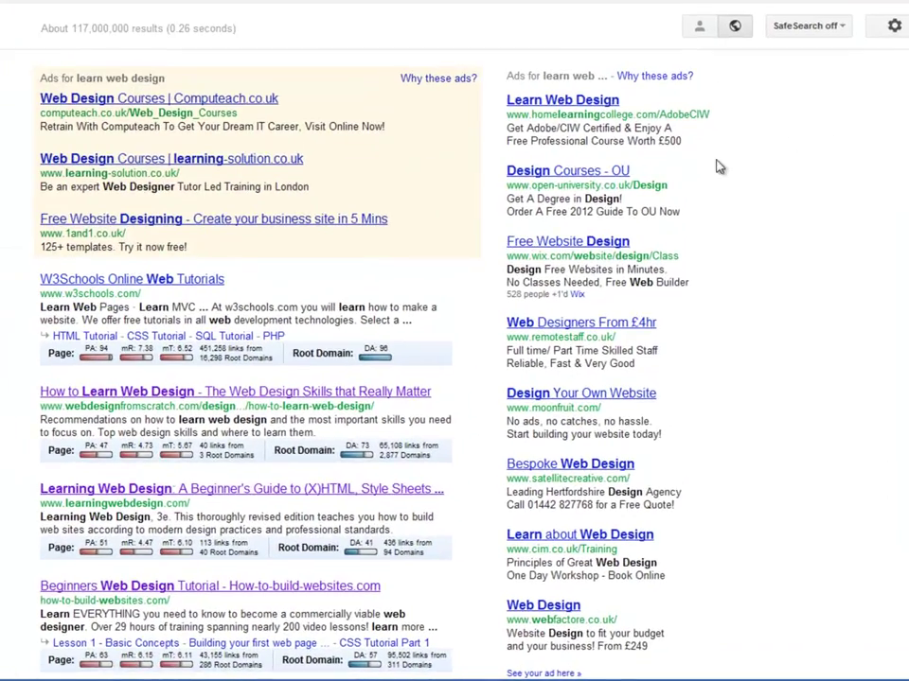
Read the top organic result's authority scores and enter PA 94 and DA 96 for target position 1 in the spreadsheet.
{"action": "scroll", "coordinate": [391, 239], "scroll_direction": "down", "scroll_amount": 3}
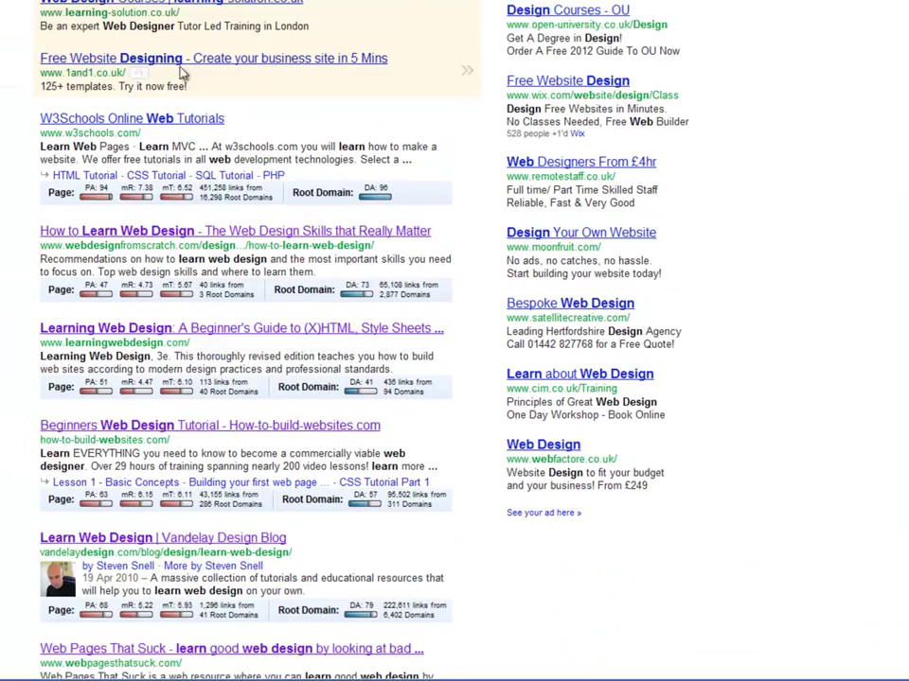
{"action": "scroll", "coordinate": [166, 123], "scroll_direction": "down", "scroll_amount": 2}
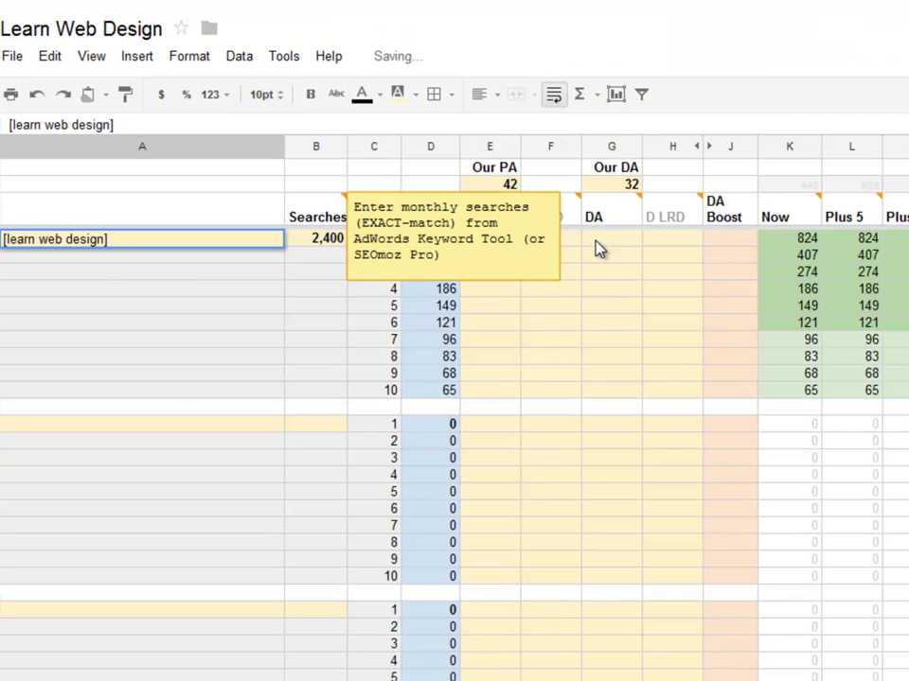
{"action": "left_click", "coordinate": [595, 243]}
{"action": "left_click", "coordinate": [479, 238]}
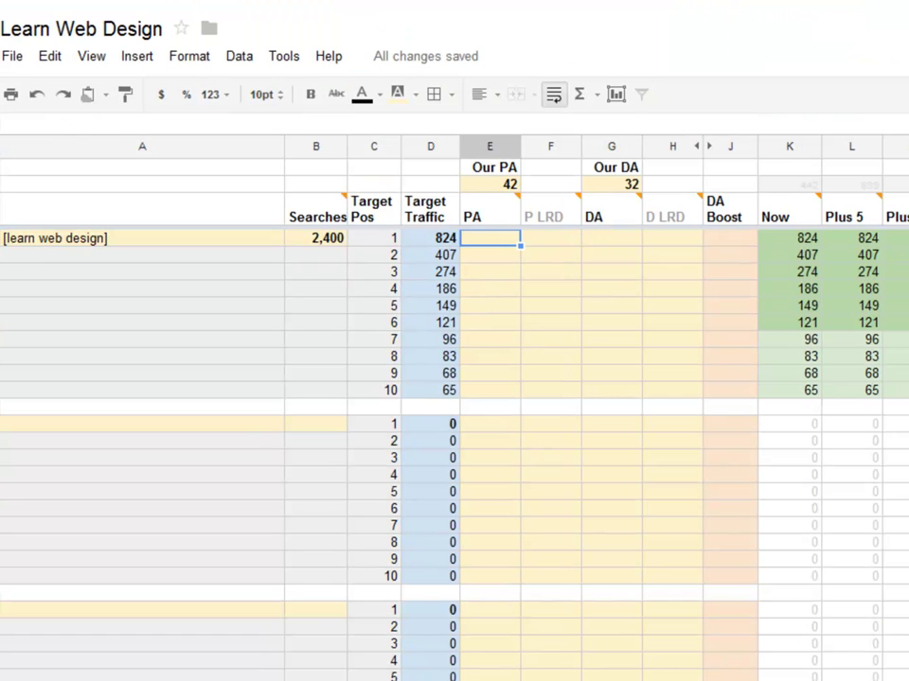
{"action": "type", "text": "94"}
{"action": "key", "text": "Tab"}
{"action": "key", "text": "Tab"}
{"action": "type", "text": "96"}
{"action": "key", "text": "Return"}
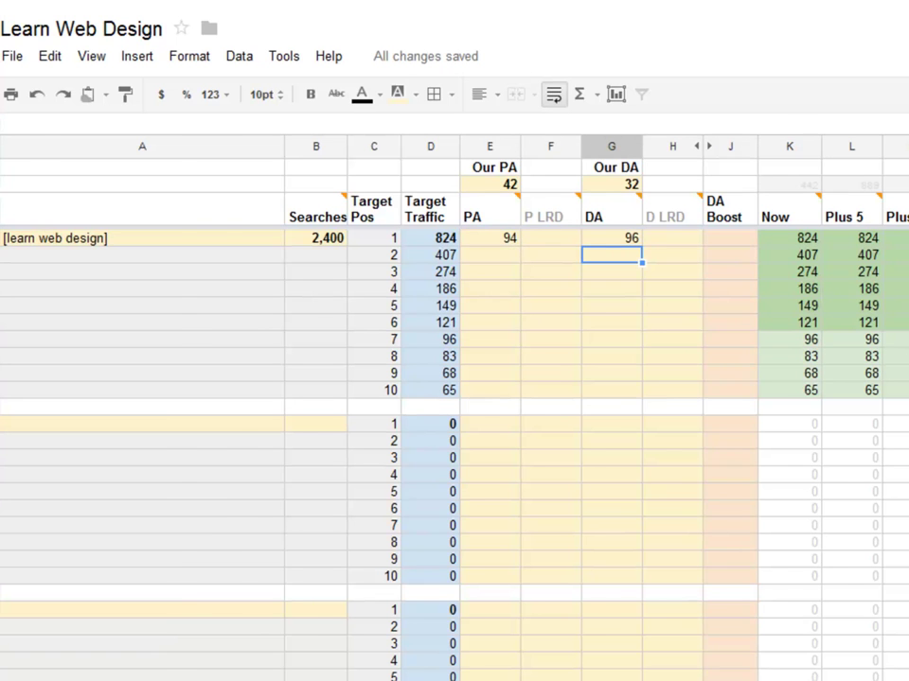
Review the authority scores of the other Google results and search for "mozbar" in a new browser tab.
{"action": "key", "text": "ctrl+Tab"}
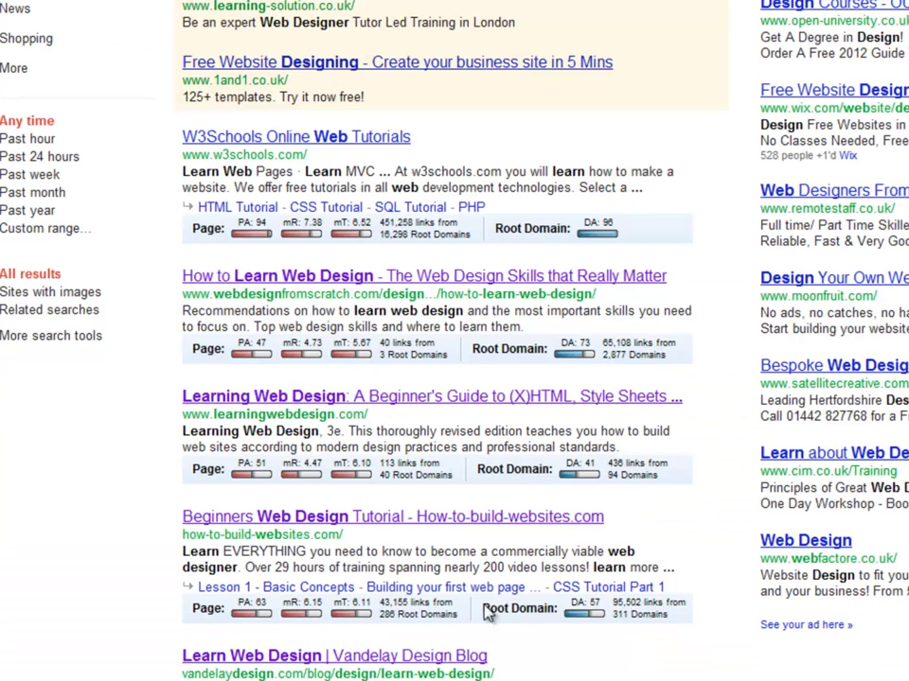
{"action": "scroll", "coordinate": [624, 615], "scroll_direction": "down", "scroll_amount": 2}
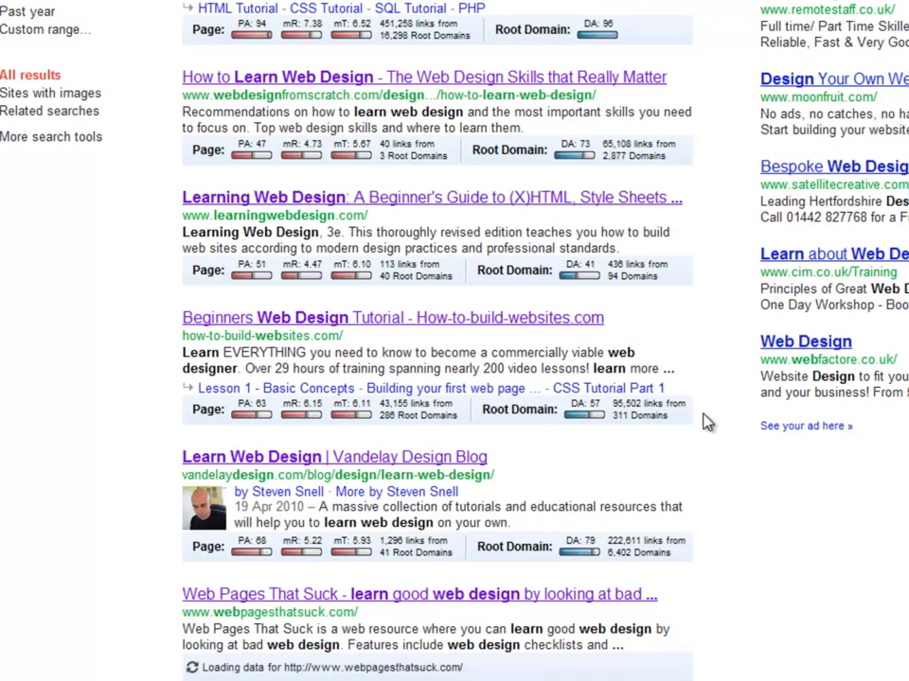
{"action": "key", "text": "ctrl+t"}
{"action": "type", "text": "mozbar"}
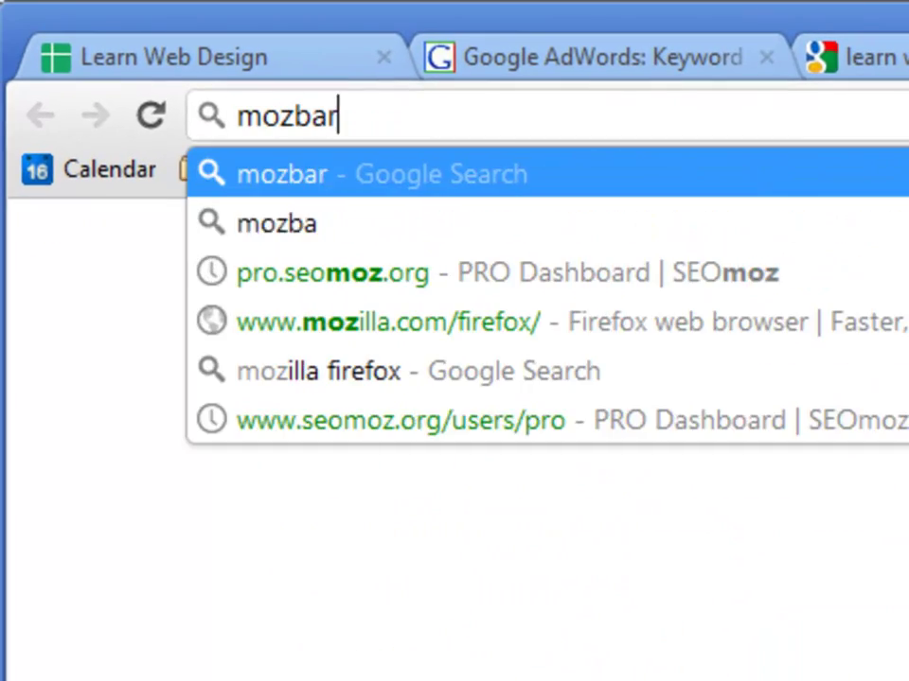
{"action": "key", "text": "Return"}
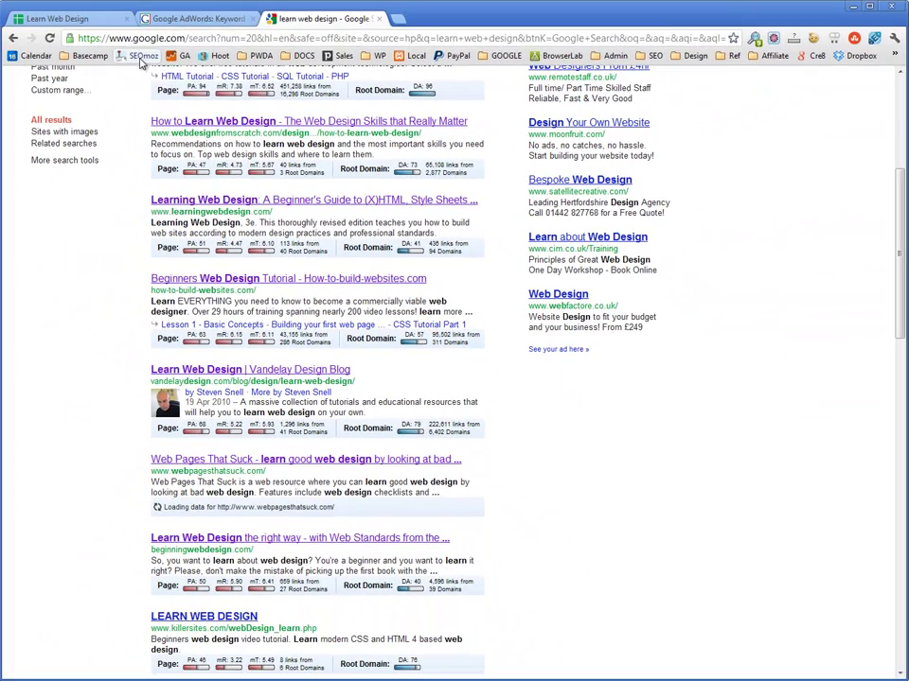
Open SEOmoz's Keyword Difficulty Tool and run a report for "learn web design" on Google United States.
{"action": "left_click", "coordinate": [137, 56]}
{"action": "left_click", "coordinate": [201, 76]}
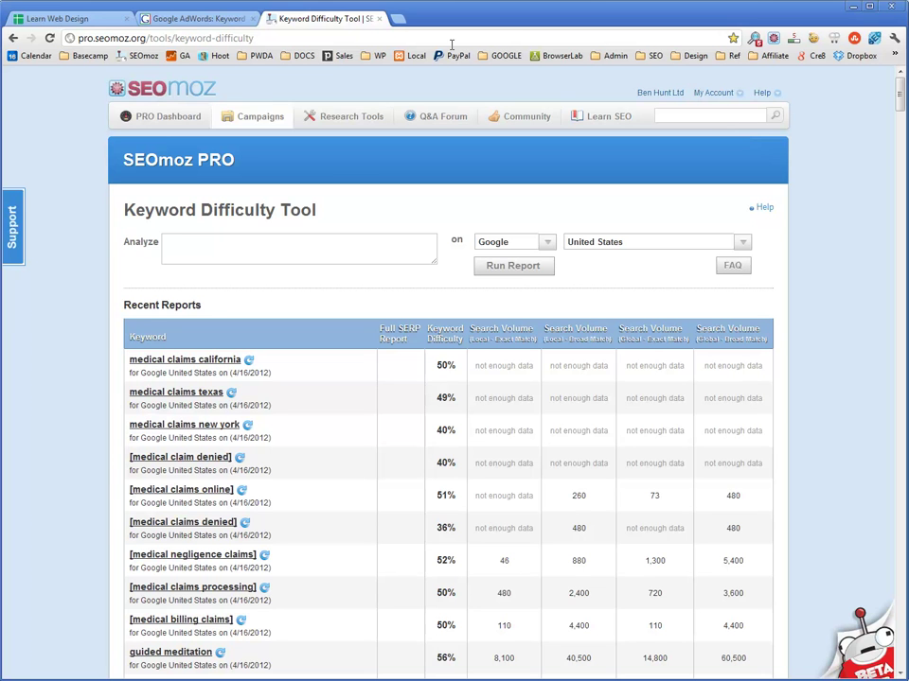
{"action": "left_click", "coordinate": [301, 251]}
{"action": "type", "text": "learn web design"}
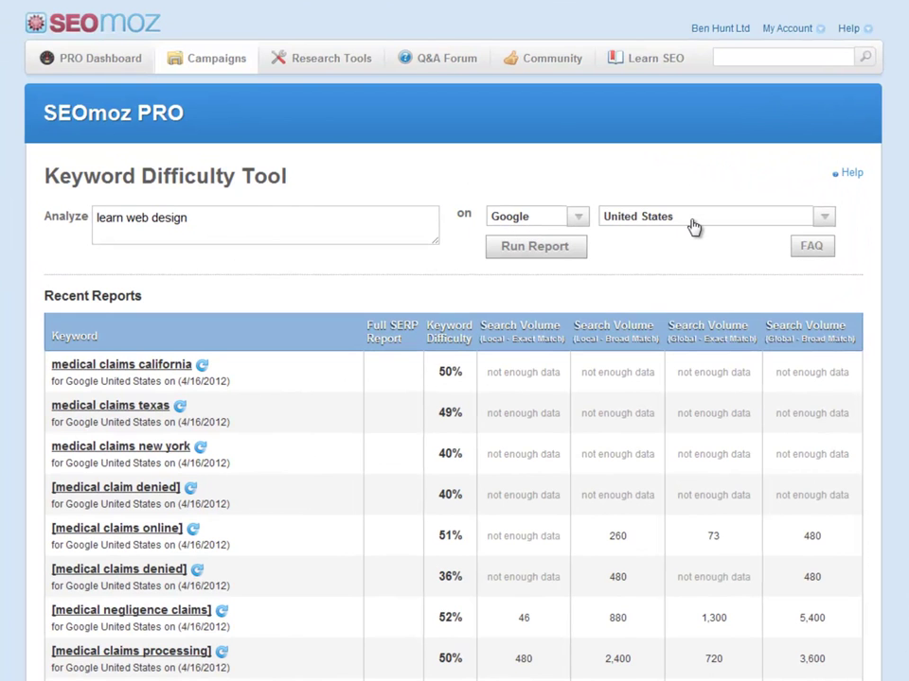
{"action": "left_click", "coordinate": [586, 246]}
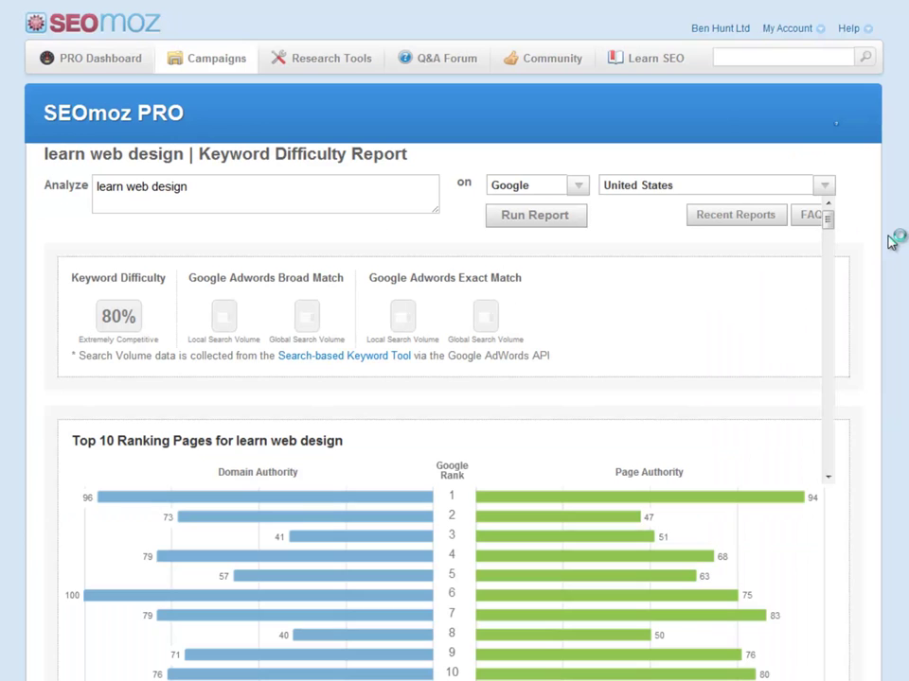
Examine the report's AdWords search volumes, the top 10 authority chart and the ranking analysis table.
{"action": "scroll", "coordinate": [641, 91], "scroll_direction": "down", "scroll_amount": 3}
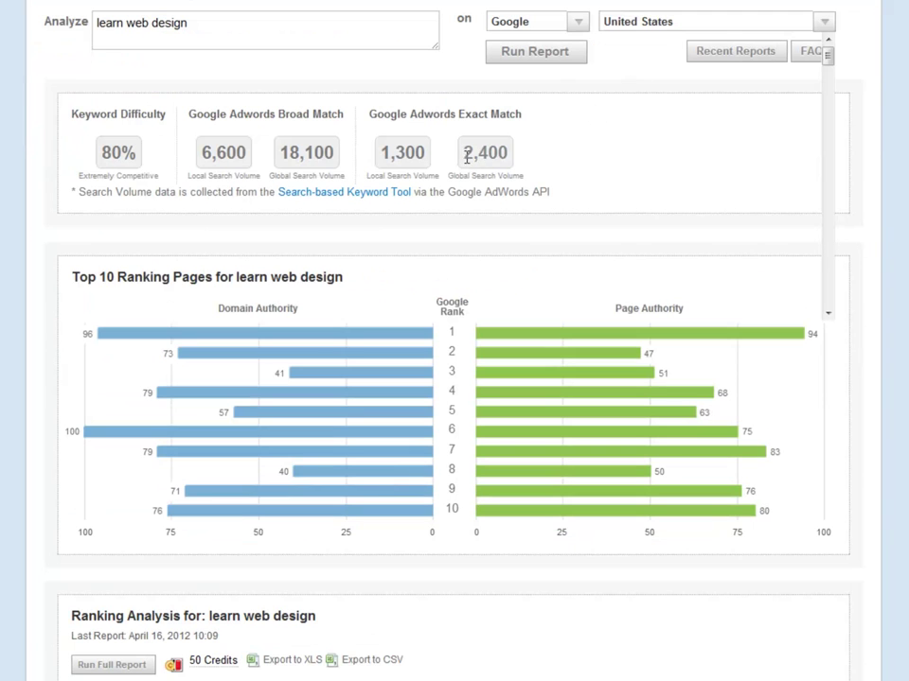
{"action": "left_click_drag", "start_coordinate": [511, 153], "coordinate": [461, 152]}
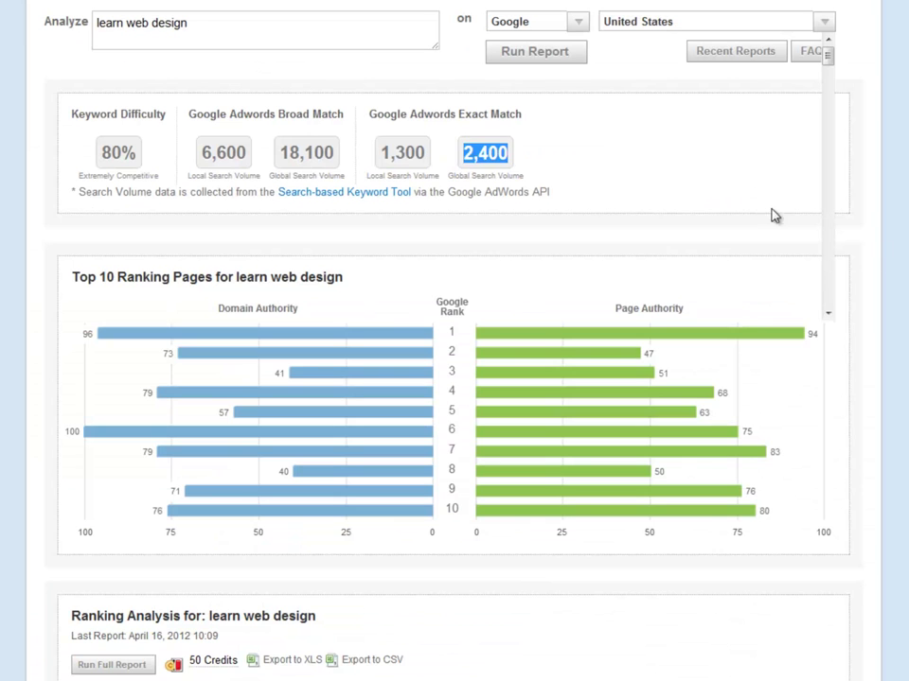
{"action": "left_click", "coordinate": [771, 213]}
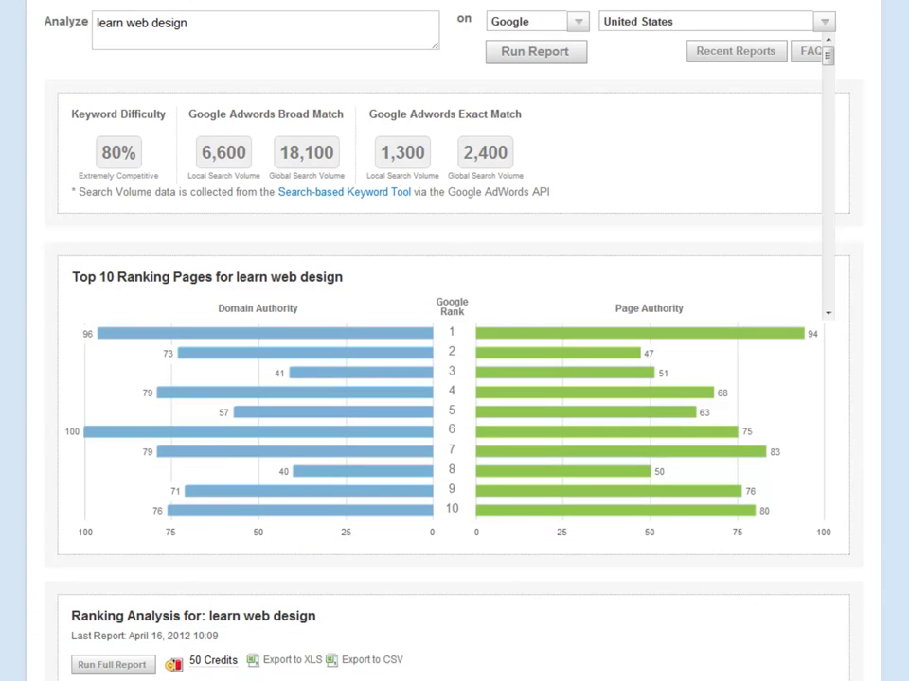
{"action": "scroll", "coordinate": [274, 152], "scroll_direction": "down", "scroll_amount": 3}
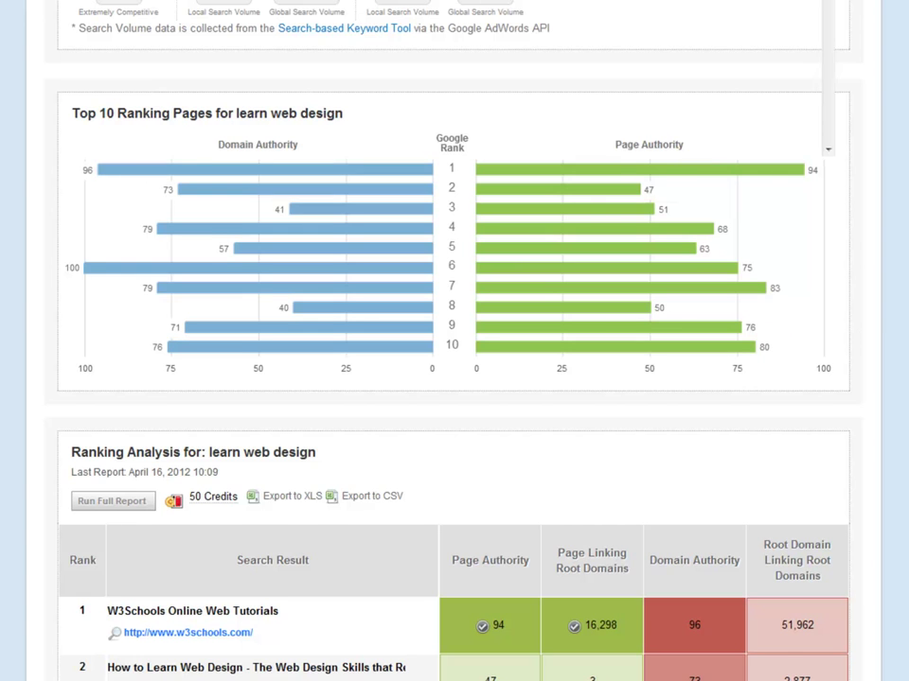
{"action": "scroll", "coordinate": [454, 379], "scroll_direction": "down", "scroll_amount": 5}
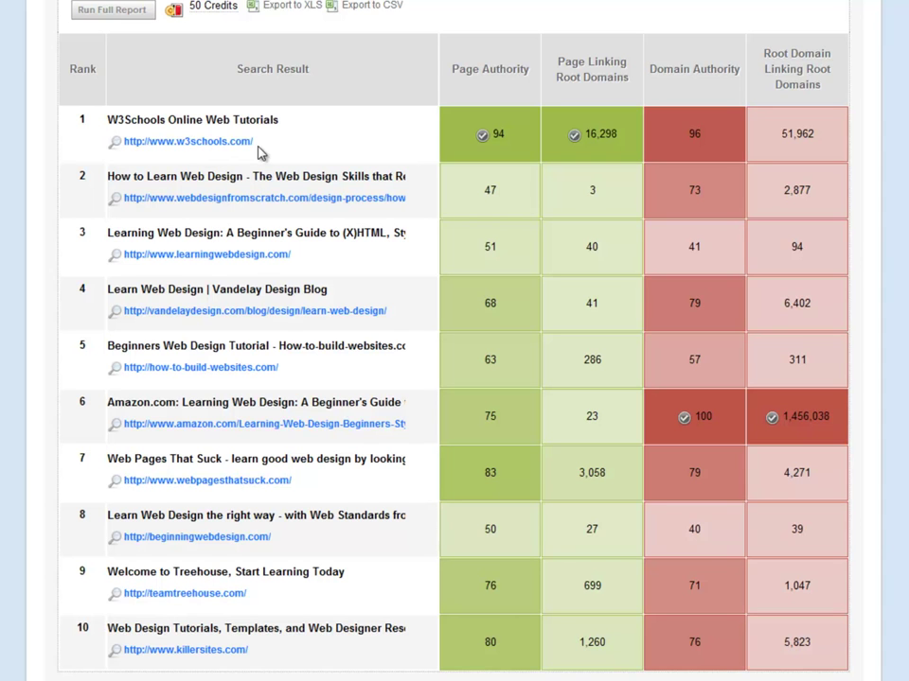
{"action": "left_click", "coordinate": [815, 134]}
{"action": "left_click_drag", "start_coordinate": [813, 134], "coordinate": [781, 137]}
{"action": "left_click", "coordinate": [857, 129]}
Copy the authority and linking root domain values of all ten ranking pages into the Learn Web Design spreadsheet, starting at cell E4.
{"action": "left_click_drag", "start_coordinate": [819, 647], "coordinate": [524, 147]}
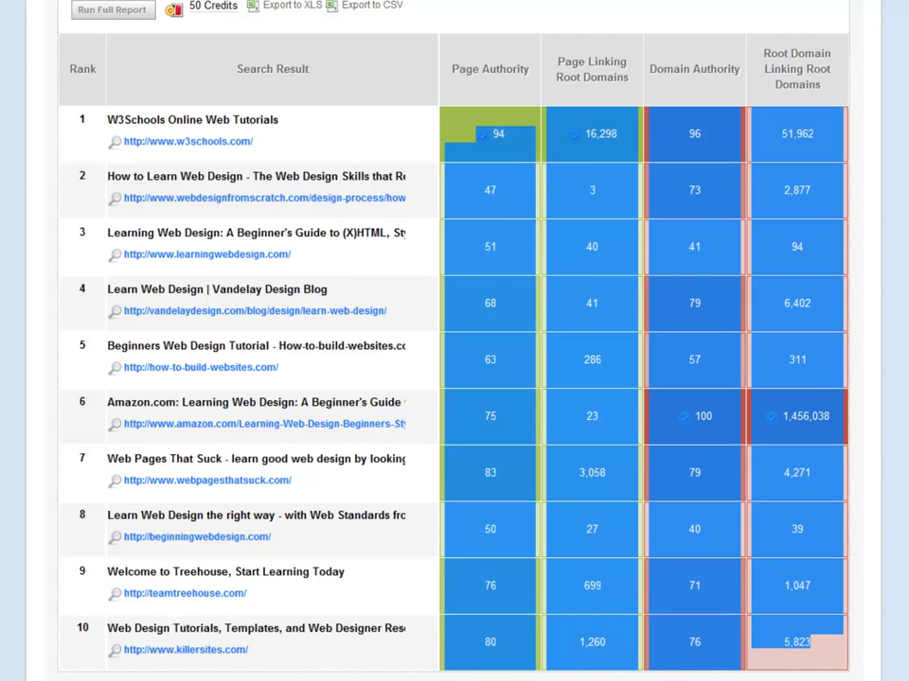
{"action": "left_click", "coordinate": [70, 2]}
{"action": "left_click", "coordinate": [339, 200]}
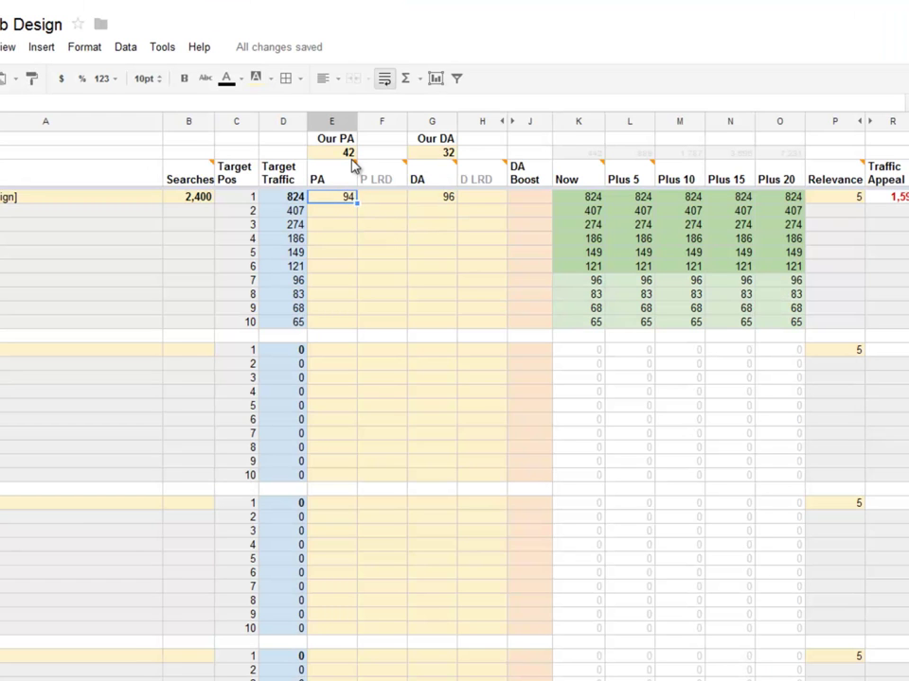
{"action": "key", "text": "ctrl+v"}
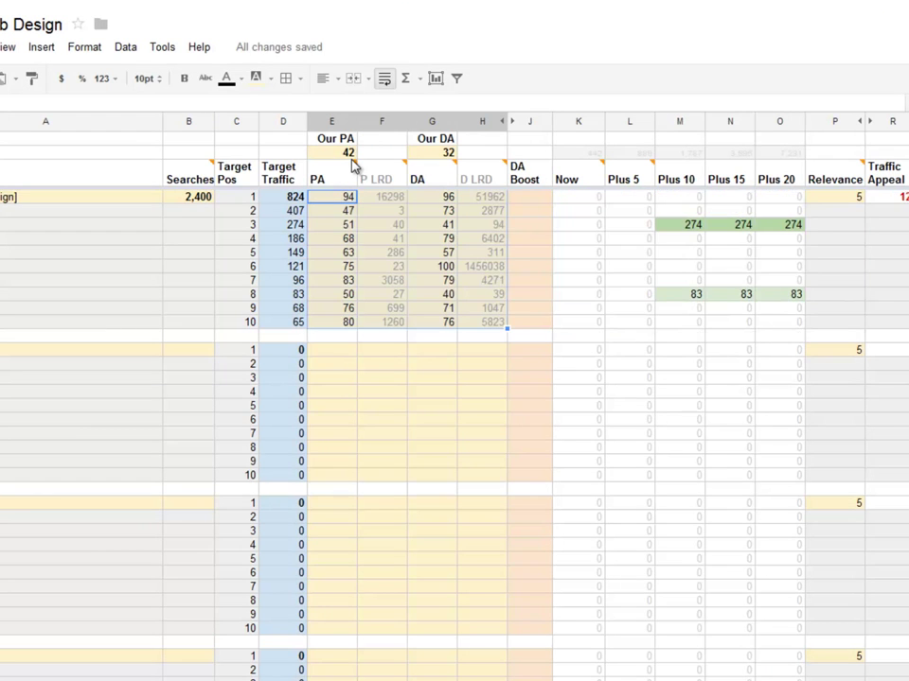
Examine the first keyword's traffic projections from Now to Plus 20, focusing on the Now column.
{"action": "left_click", "coordinate": [629, 349]}
{"action": "left_click_drag", "start_coordinate": [577, 196], "coordinate": [899, 322]}
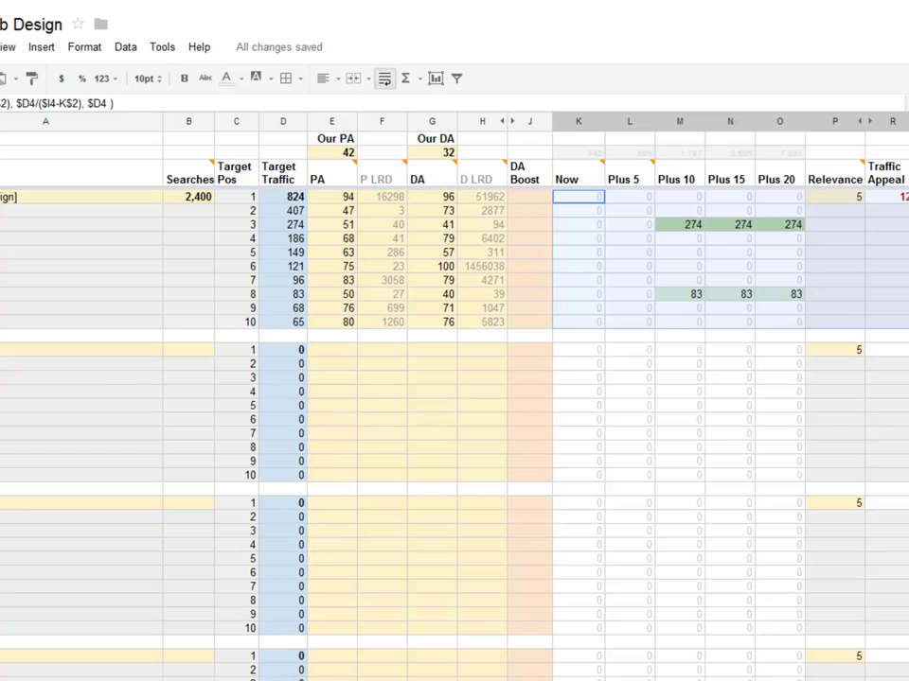
{"action": "left_click", "coordinate": [906, 322]}
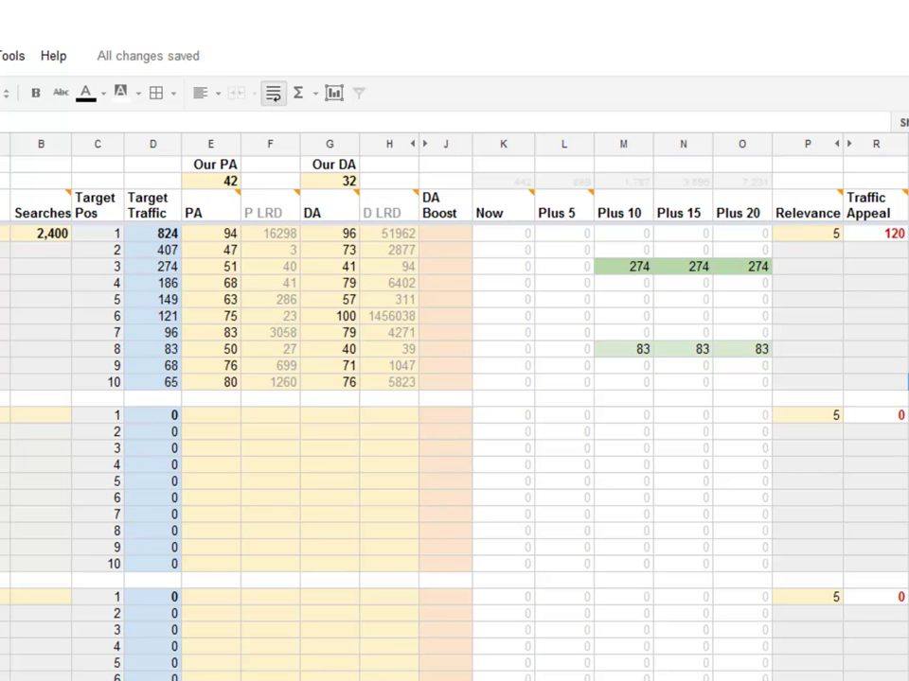
{"action": "left_click_drag", "start_coordinate": [513, 237], "coordinate": [519, 395]}
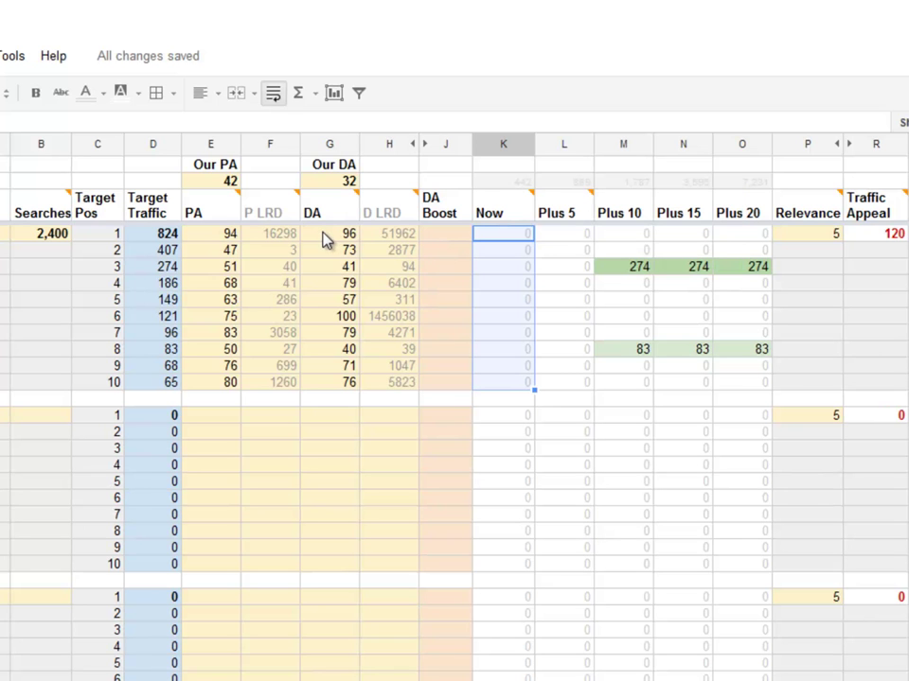
{"action": "mouse_move", "coordinate": [333, 201]}
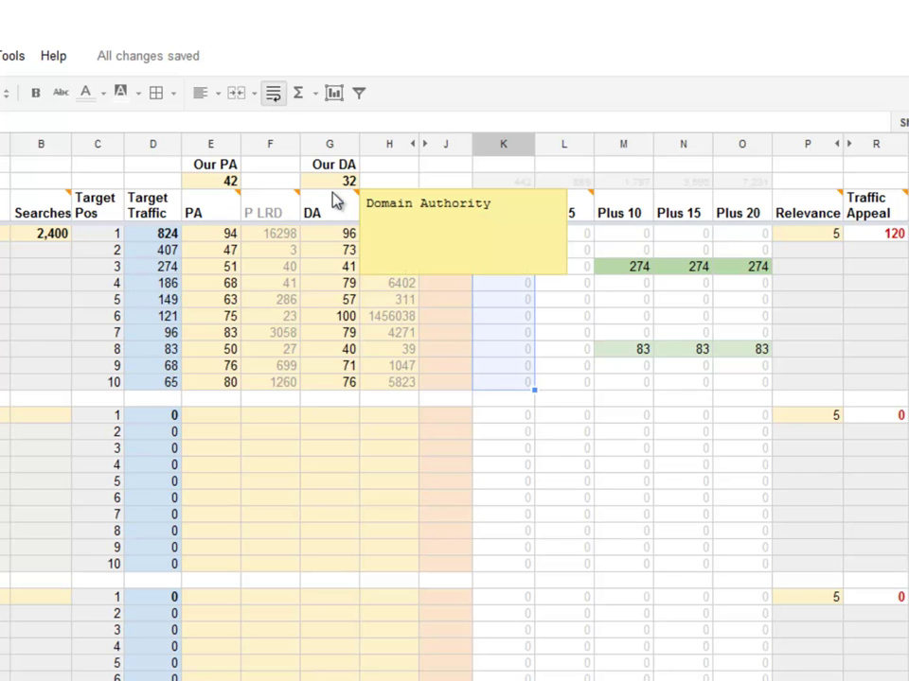
Compare Our PA and Our DA with the competitors' scores, checking the Now and Plus 5 projections and target position 3.
{"action": "left_click", "coordinate": [397, 166]}
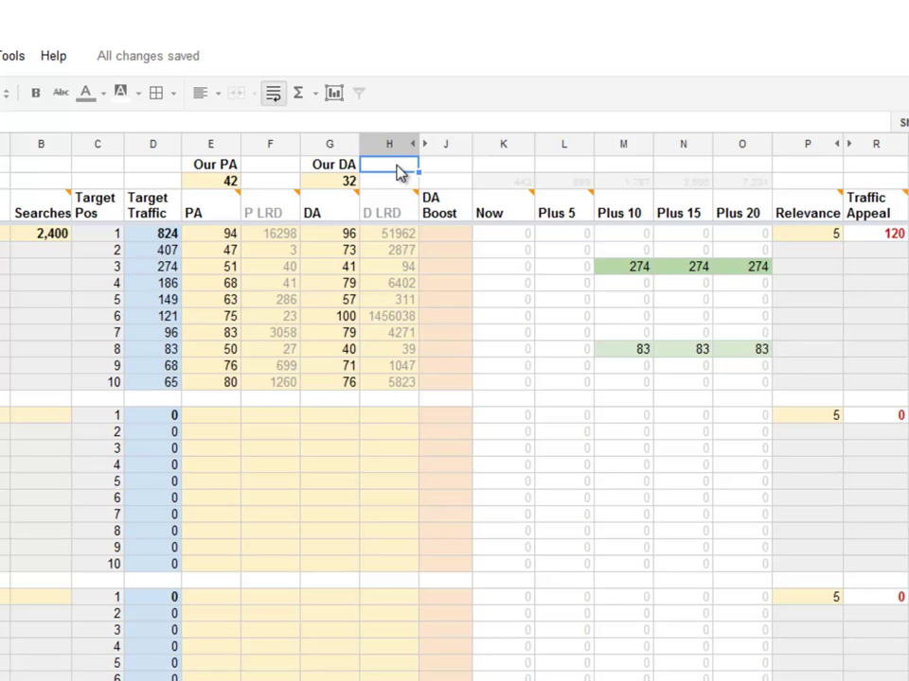
{"action": "left_click", "coordinate": [216, 183]}
{"action": "left_click_drag", "start_coordinate": [217, 187], "coordinate": [339, 187]}
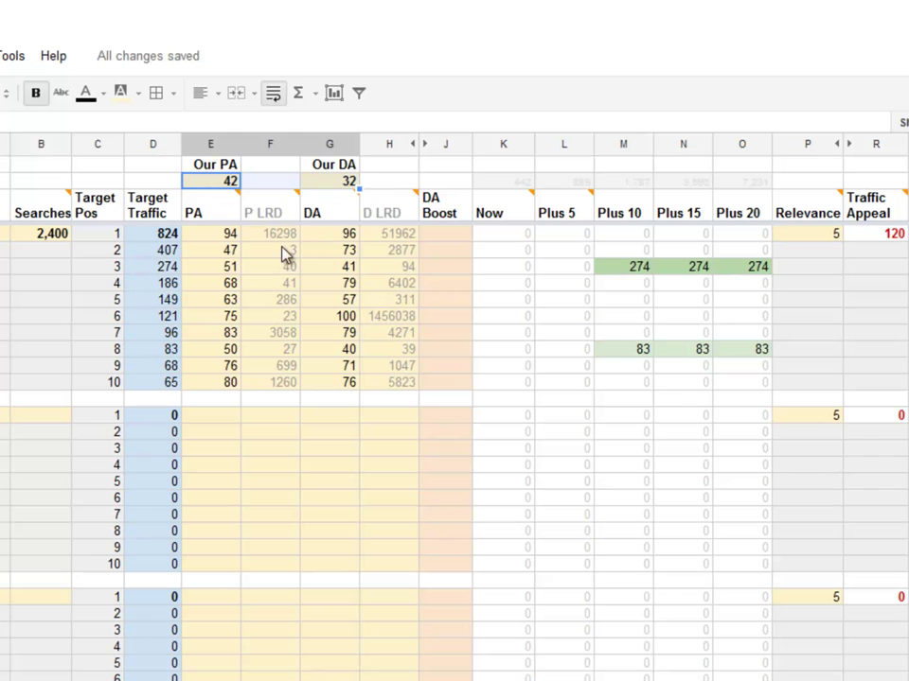
{"action": "left_click_drag", "start_coordinate": [217, 236], "coordinate": [350, 387]}
{"action": "left_click_drag", "start_coordinate": [517, 235], "coordinate": [517, 391]}
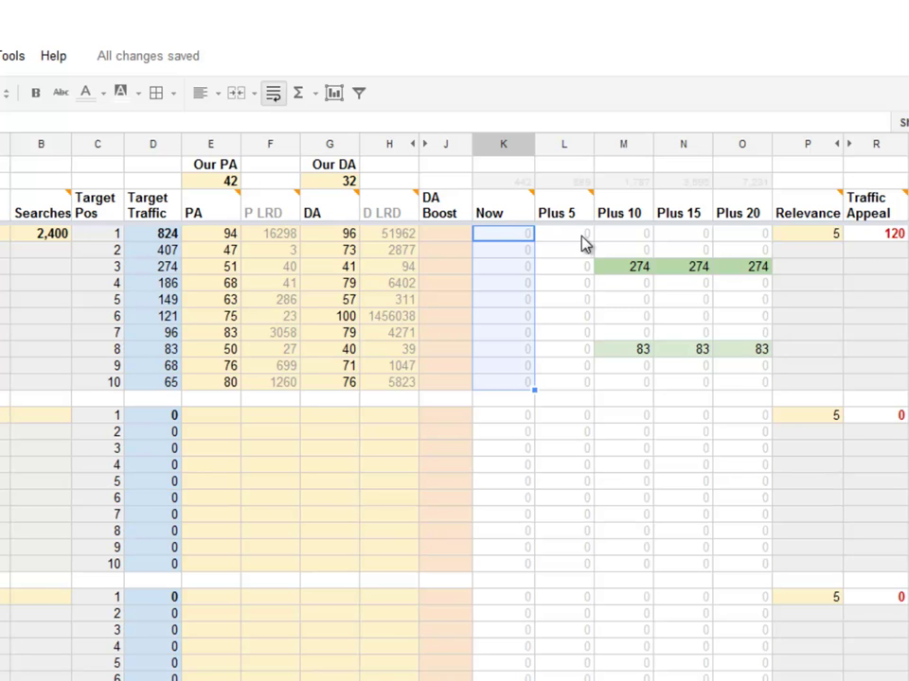
{"action": "left_click_drag", "start_coordinate": [574, 237], "coordinate": [580, 385]}
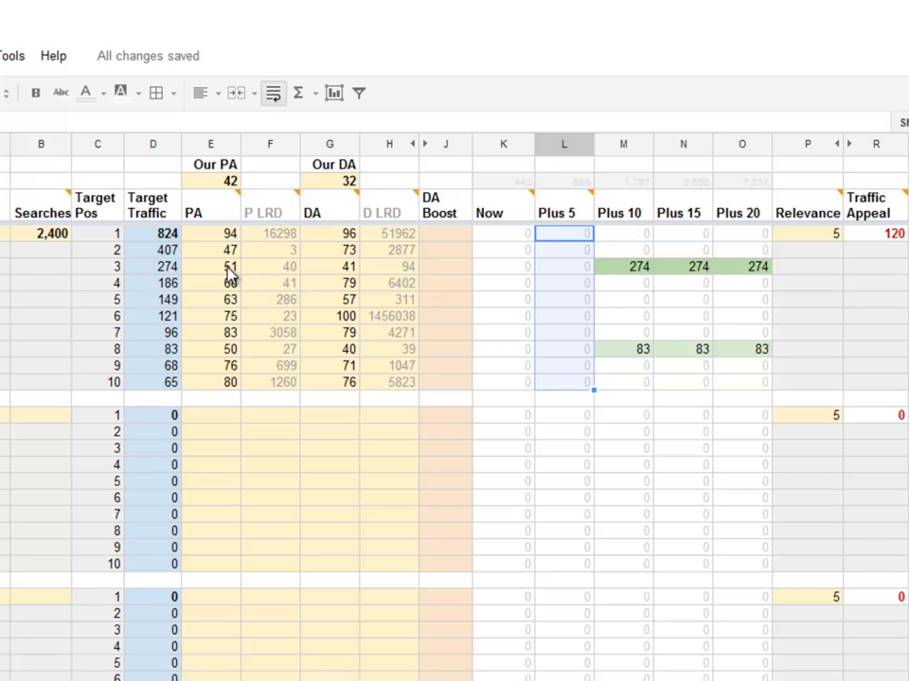
{"action": "left_click_drag", "start_coordinate": [230, 273], "coordinate": [329, 274]}
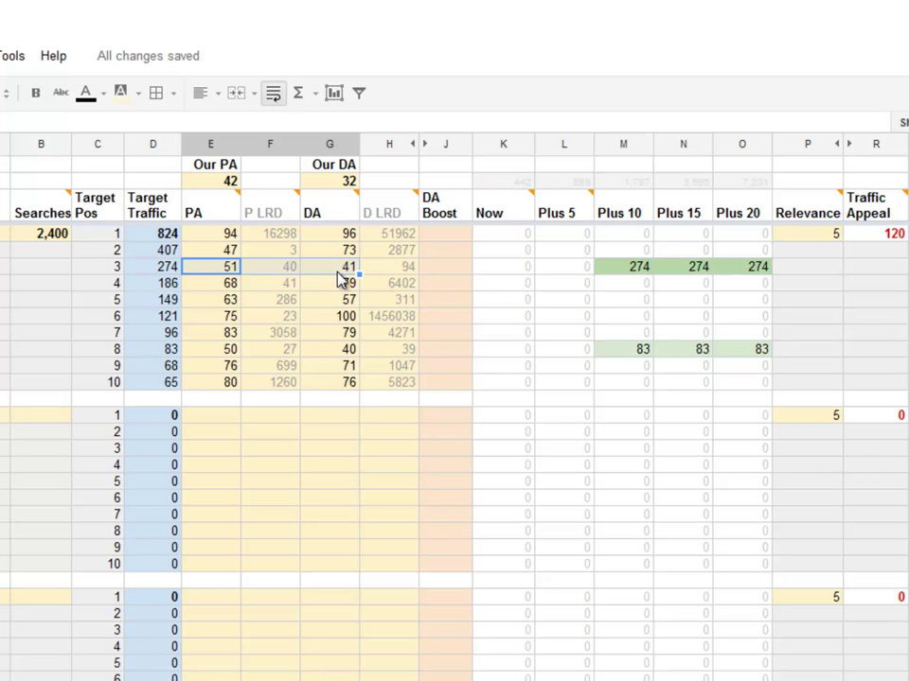
Examine the first keyword's Traffic Appeal formula against the Now to Plus 20 columns, and check its Relevance cell.
{"action": "left_click", "coordinate": [880, 234]}
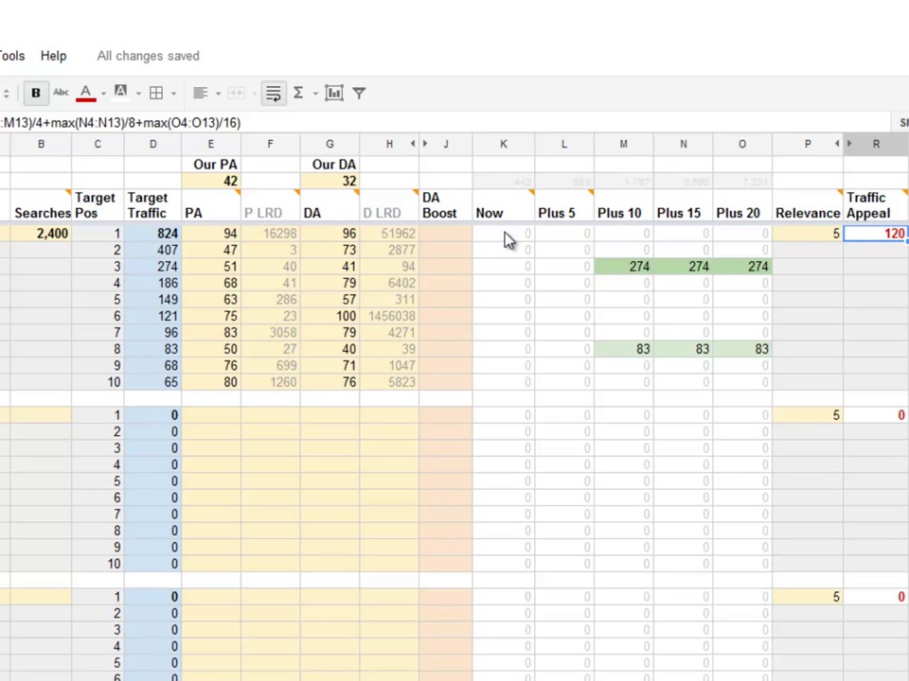
{"action": "left_click_drag", "start_coordinate": [509, 240], "coordinate": [503, 384]}
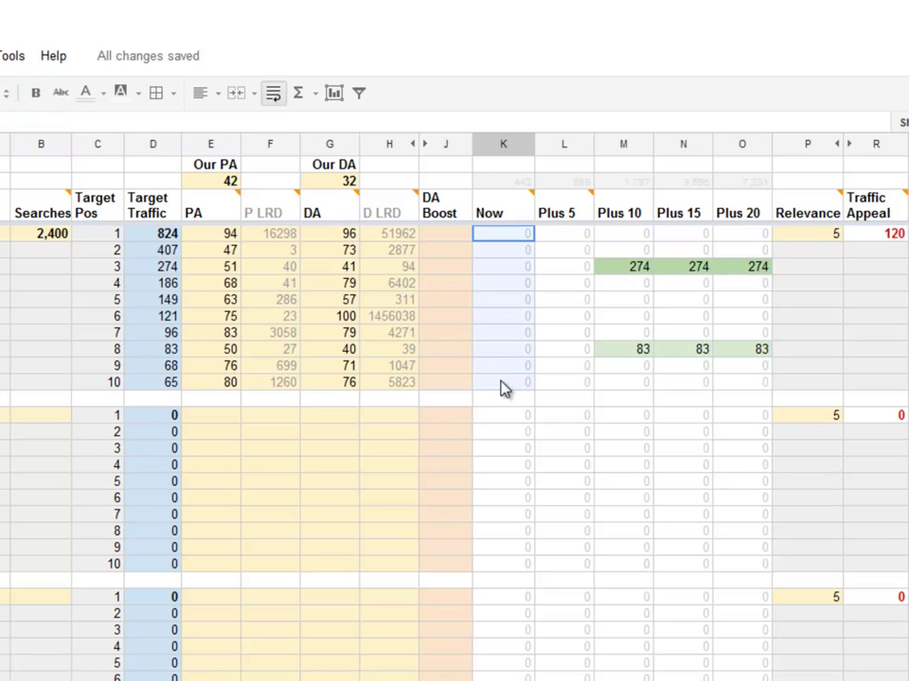
{"action": "mouse_move", "coordinate": [567, 240]}
{"action": "left_mouse_down"}
{"action": "mouse_move", "coordinate": [639, 280]}
{"action": "mouse_move", "coordinate": [765, 386]}
{"action": "left_mouse_up"}
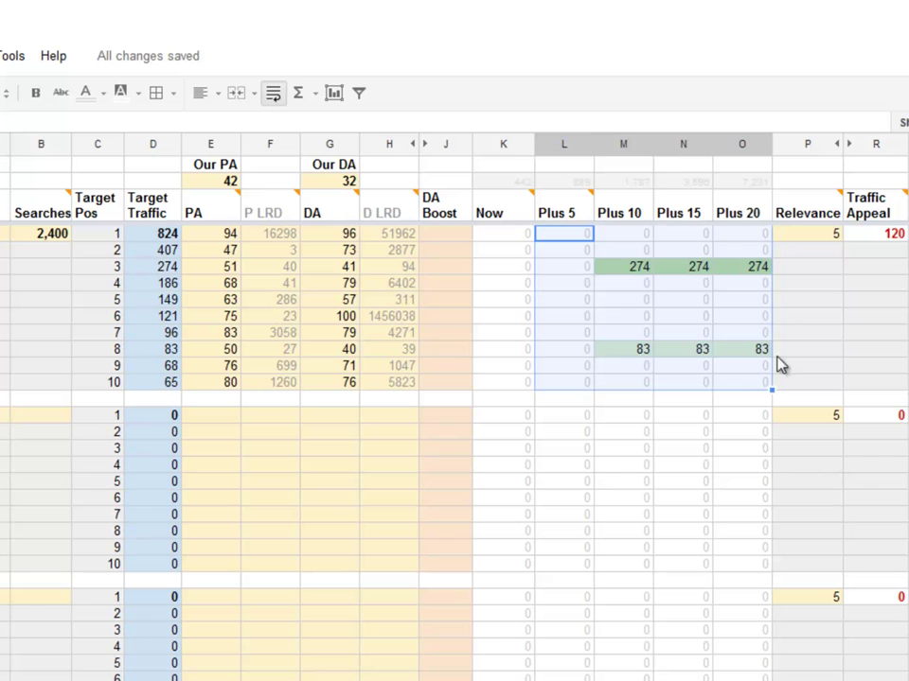
{"action": "left_click", "coordinate": [885, 236]}
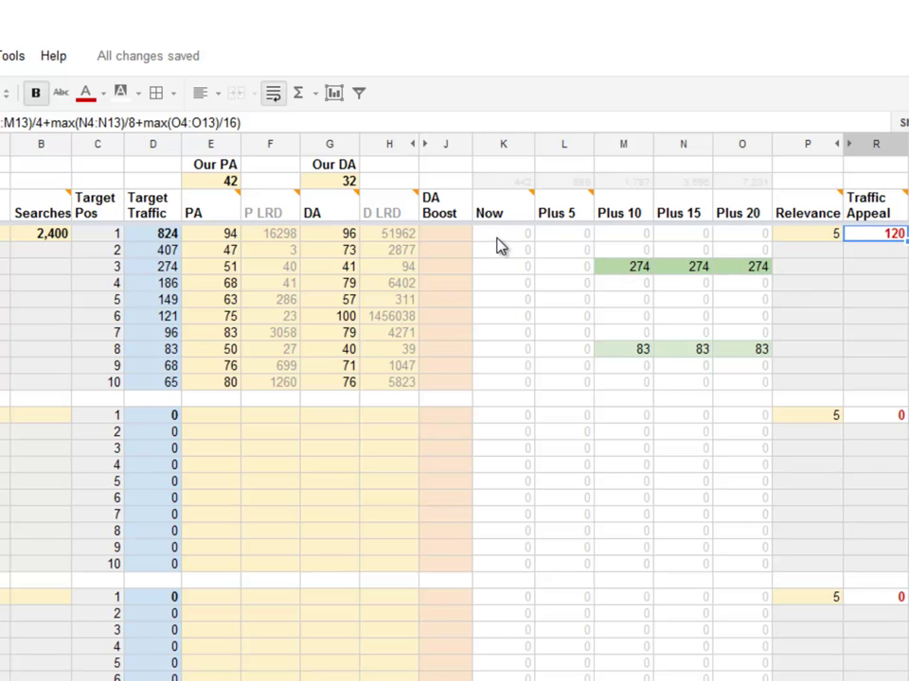
{"action": "left_click_drag", "start_coordinate": [499, 238], "coordinate": [502, 386]}
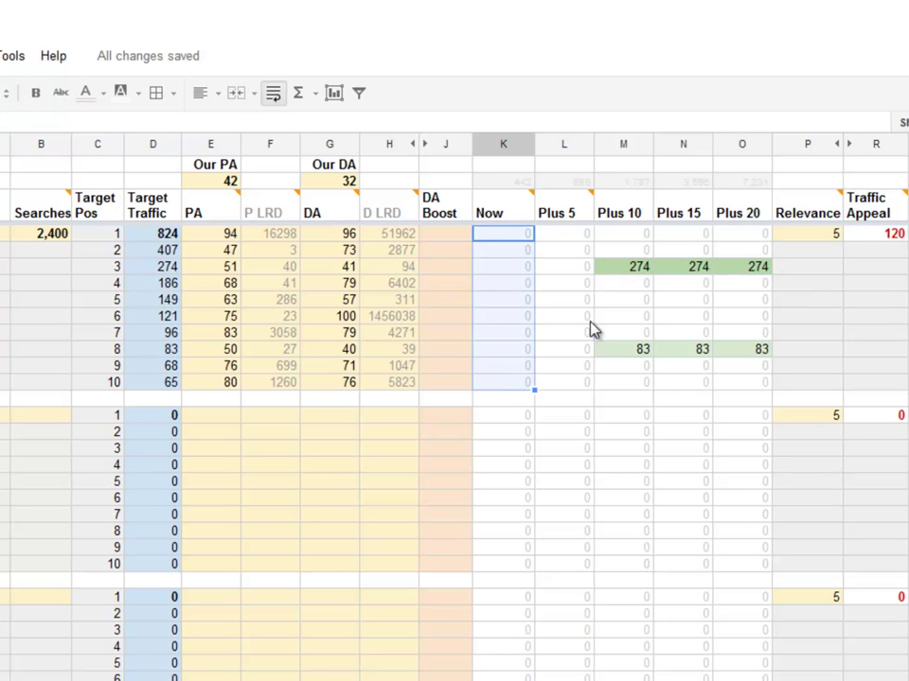
{"action": "left_click_drag", "start_coordinate": [753, 240], "coordinate": [739, 387]}
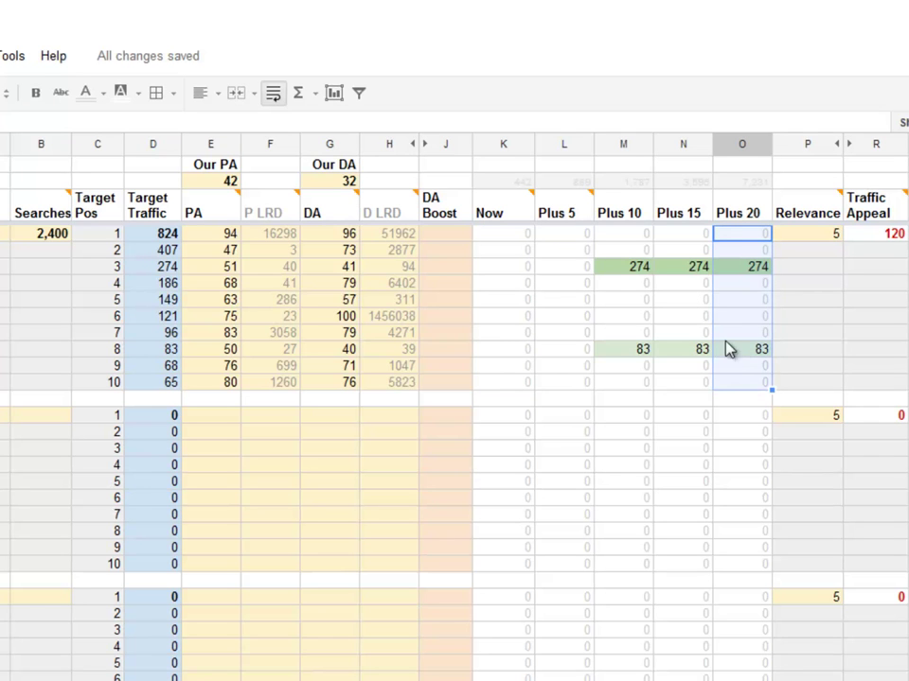
{"action": "left_click", "coordinate": [806, 234]}
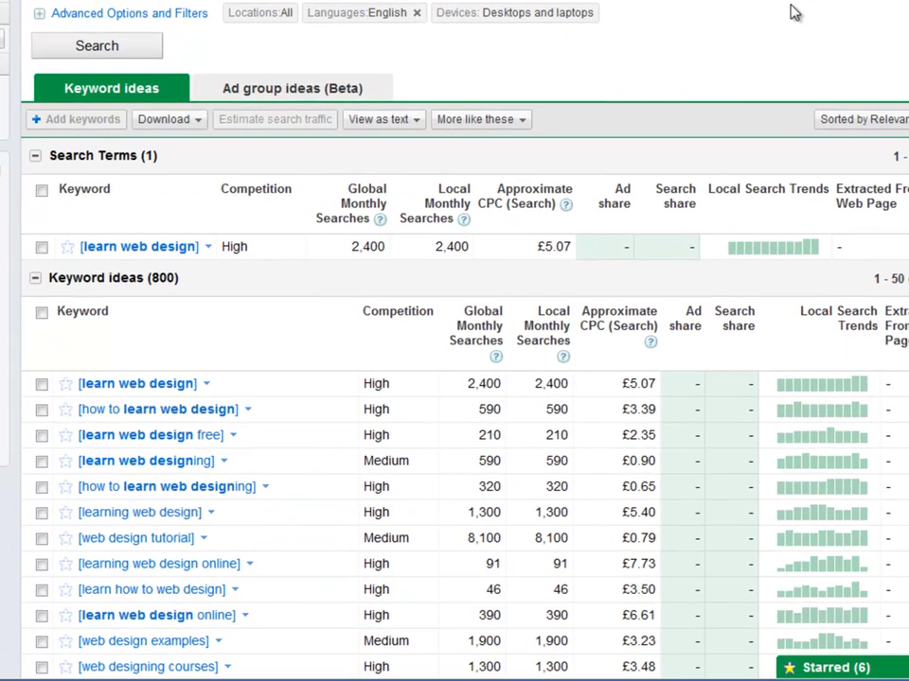
In the Google AdWords keyword tool, star [how to learn web design], [learn web designing], [how to learn web designing] and [learning web design].
{"action": "scroll", "coordinate": [795, 11], "scroll_direction": "down", "scroll_amount": 2}
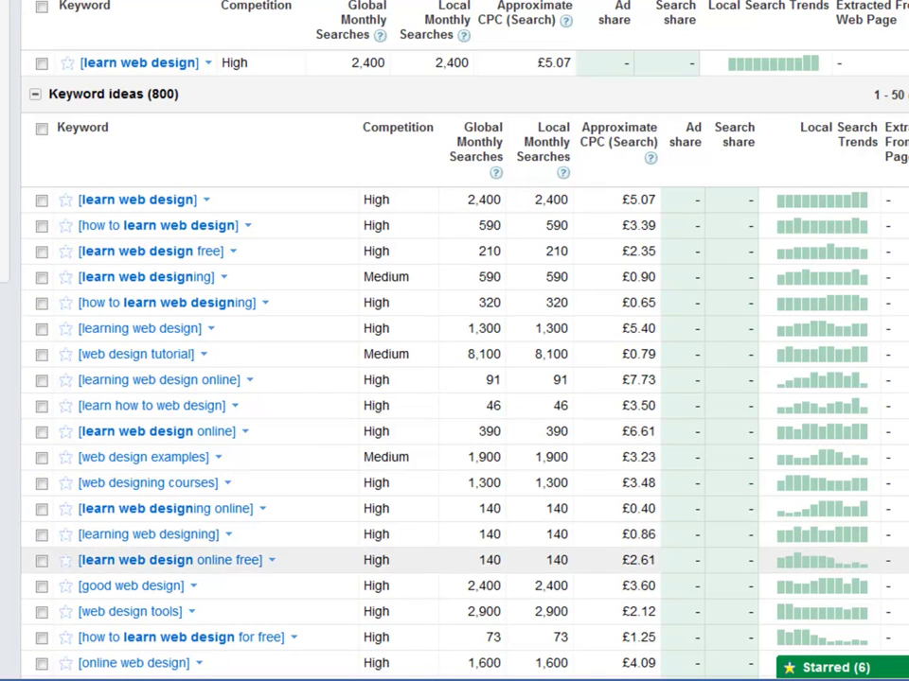
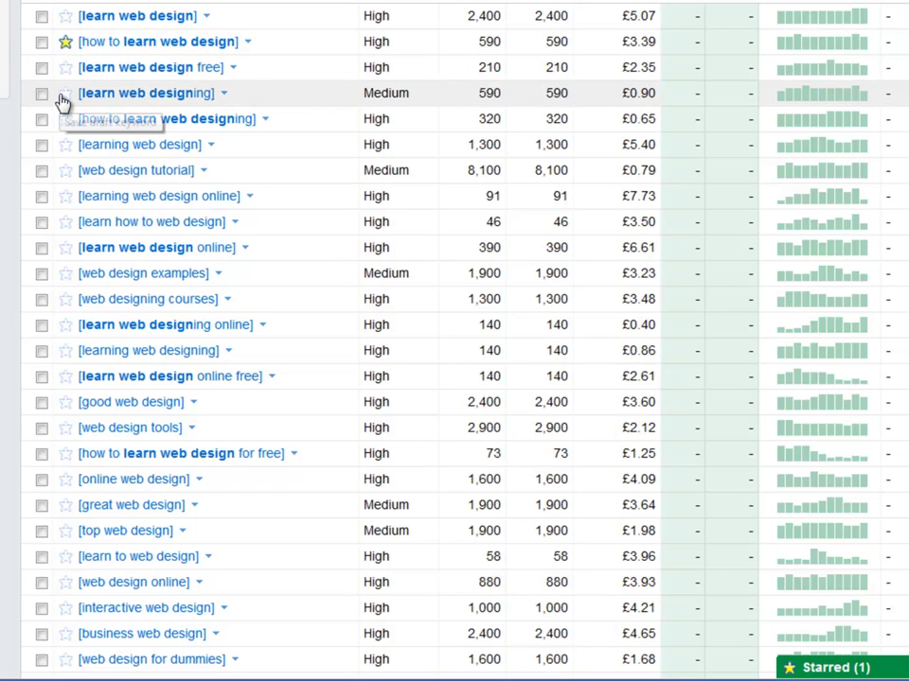
{"action": "left_click", "coordinate": [63, 95]}
{"action": "left_click", "coordinate": [65, 120]}
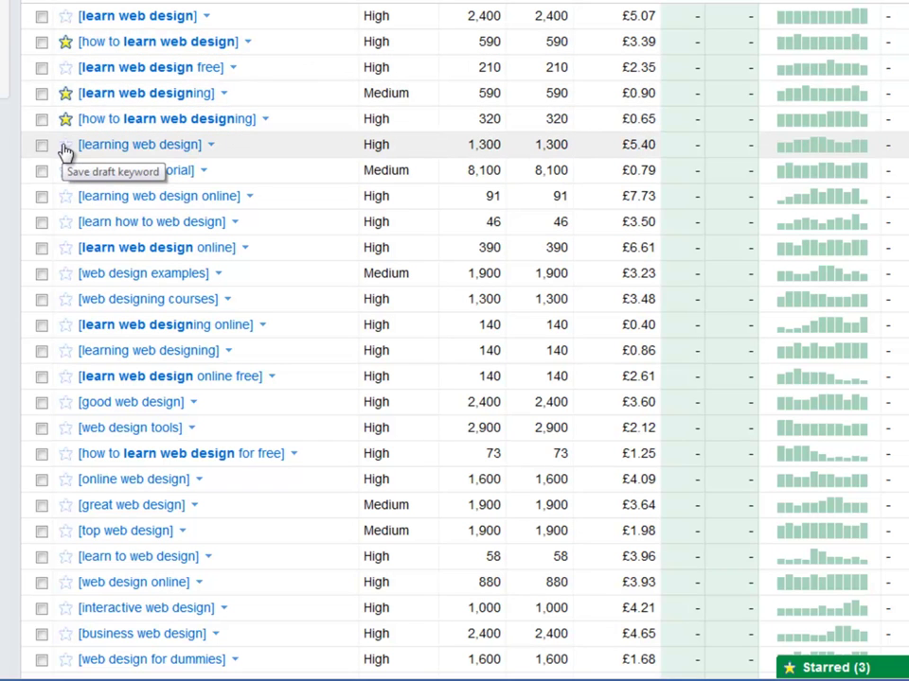
{"action": "left_click", "coordinate": [64, 146]}
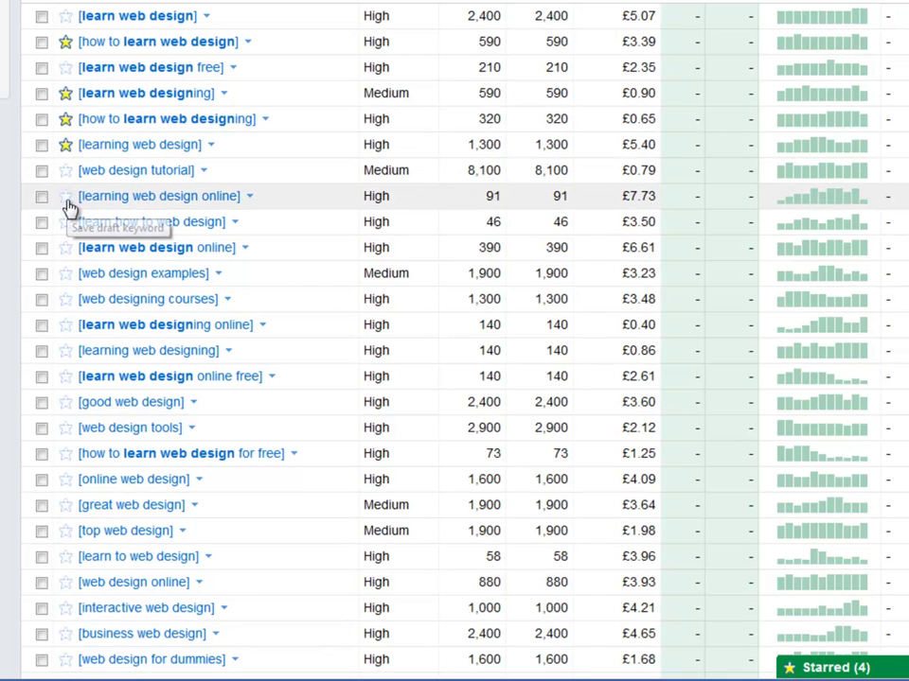
{"action": "left_click", "coordinate": [65, 197]}
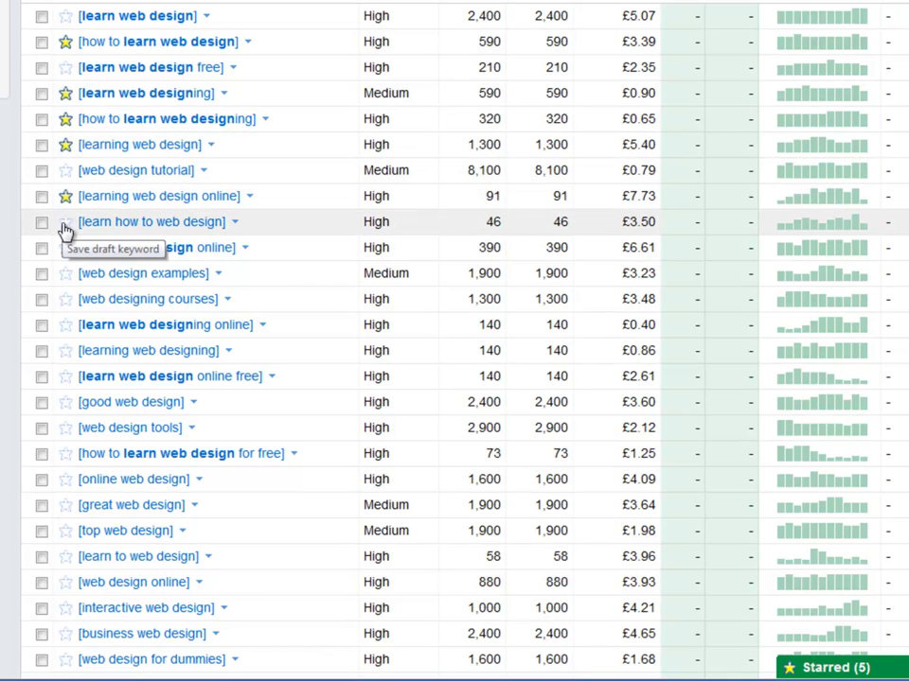
{"action": "left_click", "coordinate": [65, 223]}
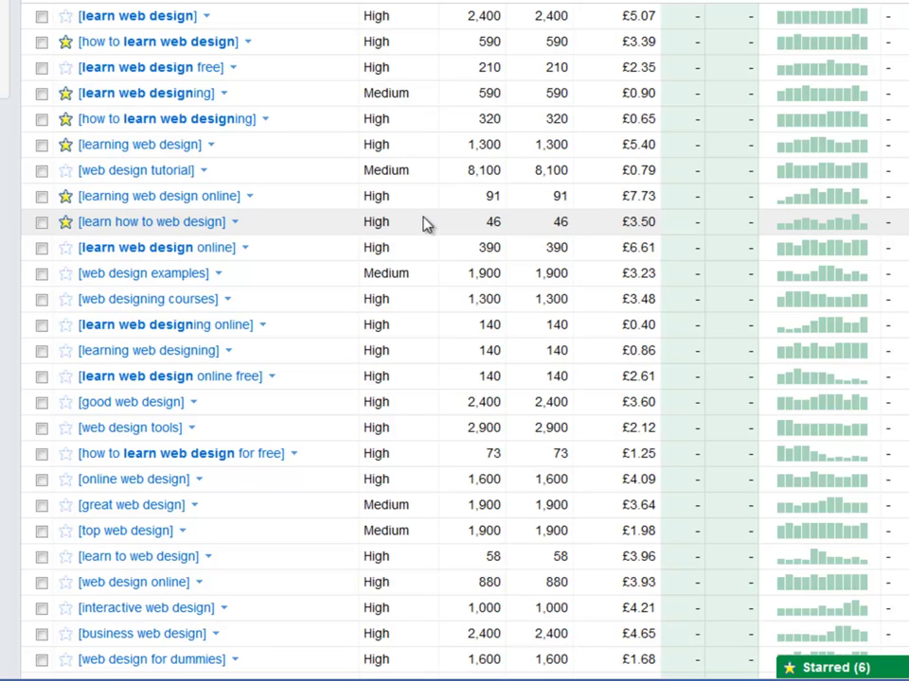
{"action": "left_click", "coordinate": [66, 223]}
{"action": "left_click", "coordinate": [65, 196]}
Star the keyword ideas [learn web design online] and [web designing courses].
{"action": "left_click", "coordinate": [65, 247]}
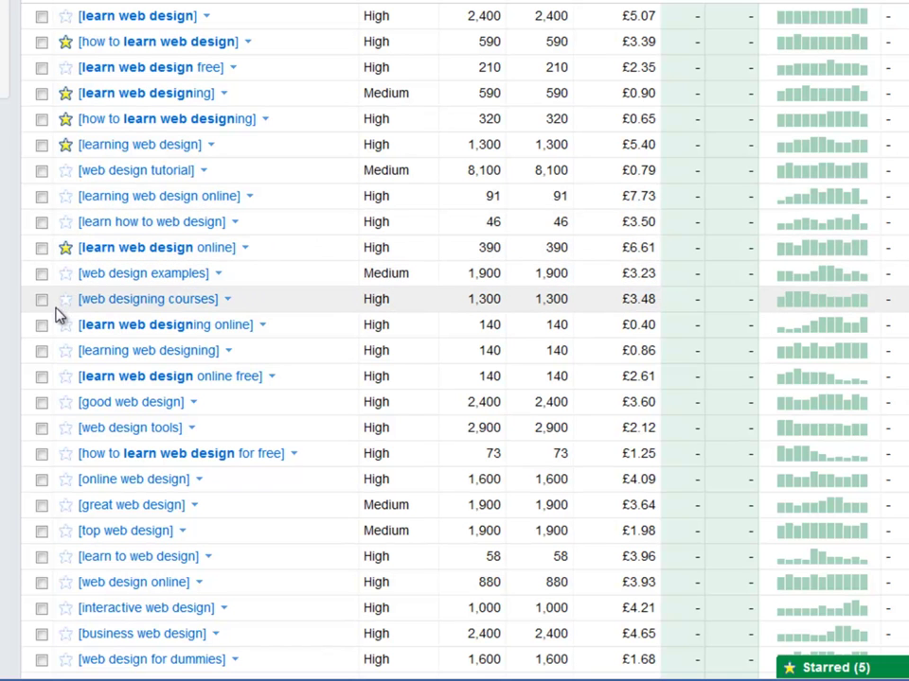
{"action": "left_click", "coordinate": [66, 299]}
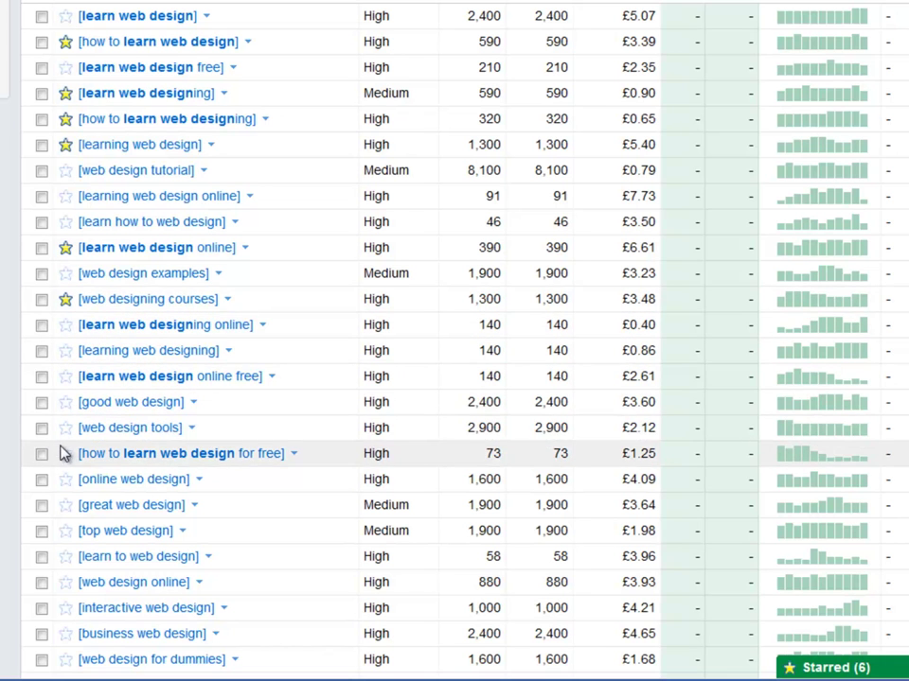
Star the keyword idea [web design courses online] and look through the remaining ideas for other candidates.
{"action": "left_click", "coordinate": [65, 558]}
{"action": "left_click", "coordinate": [65, 558]}
{"action": "scroll", "coordinate": [66, 561], "scroll_direction": "down", "scroll_amount": 2}
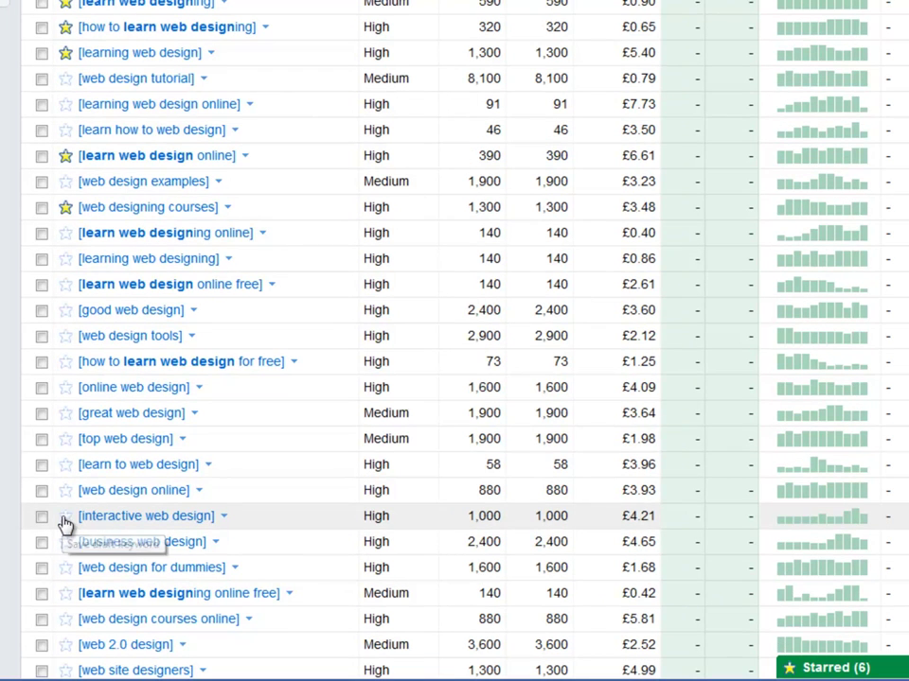
{"action": "left_click", "coordinate": [65, 619]}
{"action": "scroll", "coordinate": [95, 592], "scroll_direction": "down", "scroll_amount": 3}
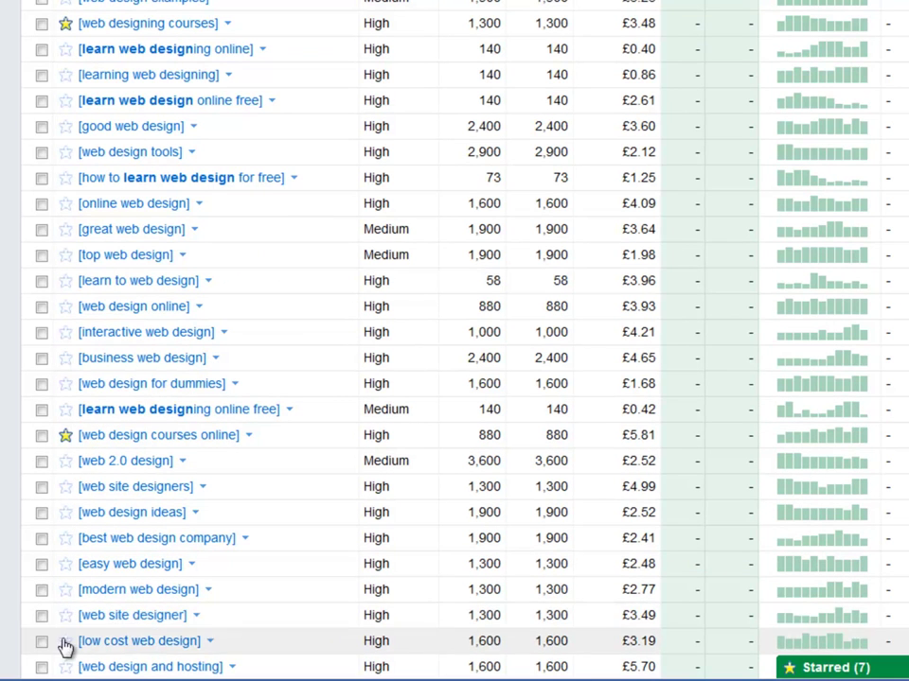
{"action": "scroll", "coordinate": [146, 537], "scroll_direction": "up", "scroll_amount": 4}
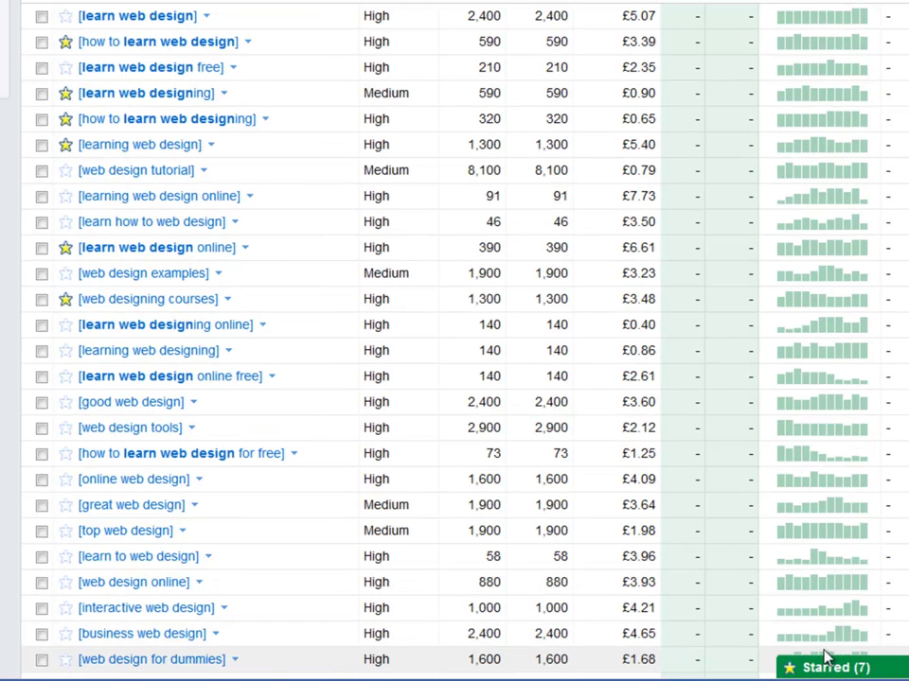
{"action": "scroll", "coordinate": [440, 162], "scroll_direction": "up", "scroll_amount": 5}
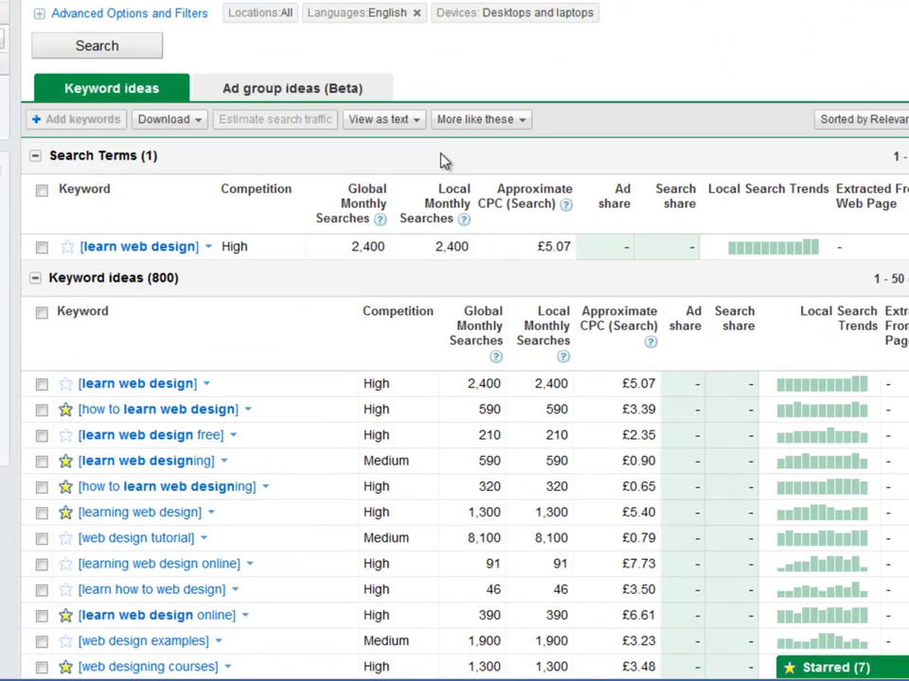
Show the starred keyword ideas as plain text and select the first five, from [how to learn web design] to [learn web design online].
{"action": "left_click", "coordinate": [384, 123]}
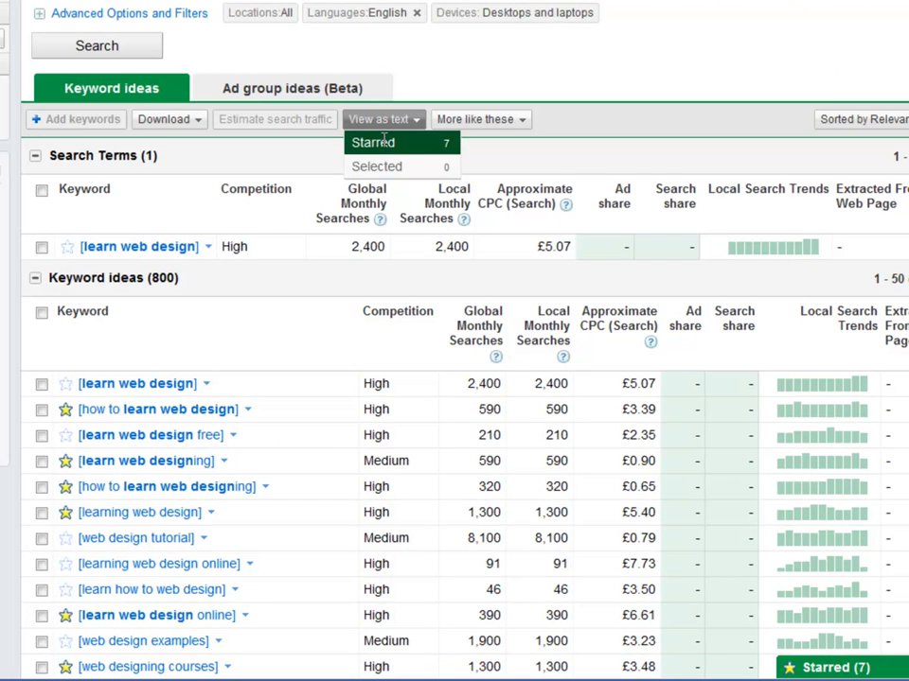
{"action": "left_click", "coordinate": [380, 144]}
{"action": "left_click_drag", "start_coordinate": [427, 203], "coordinate": [262, 114]}
{"action": "left_click", "coordinate": [361, 197]}
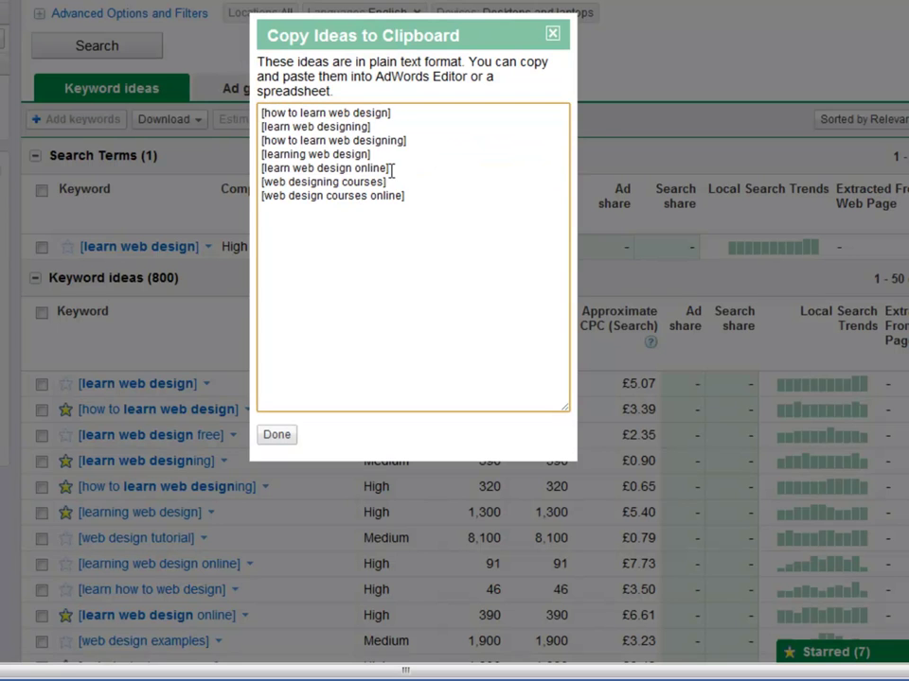
{"action": "left_click_drag", "start_coordinate": [392, 169], "coordinate": [293, 133]}
{"action": "left_click", "coordinate": [263, 112], "text": "shift"}
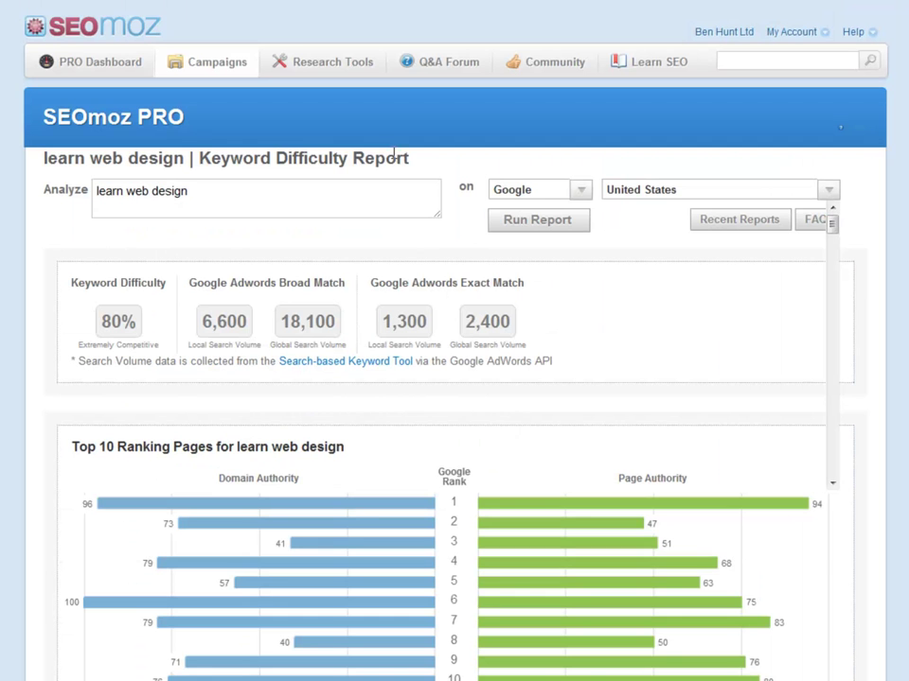
In SEOmoz, replace the analyzed keyword with the five copied keywords, enlarge the entry area and run the Keyword Difficulty report.
{"action": "left_click", "coordinate": [302, 206]}
{"action": "key", "text": "ctrl+v"}
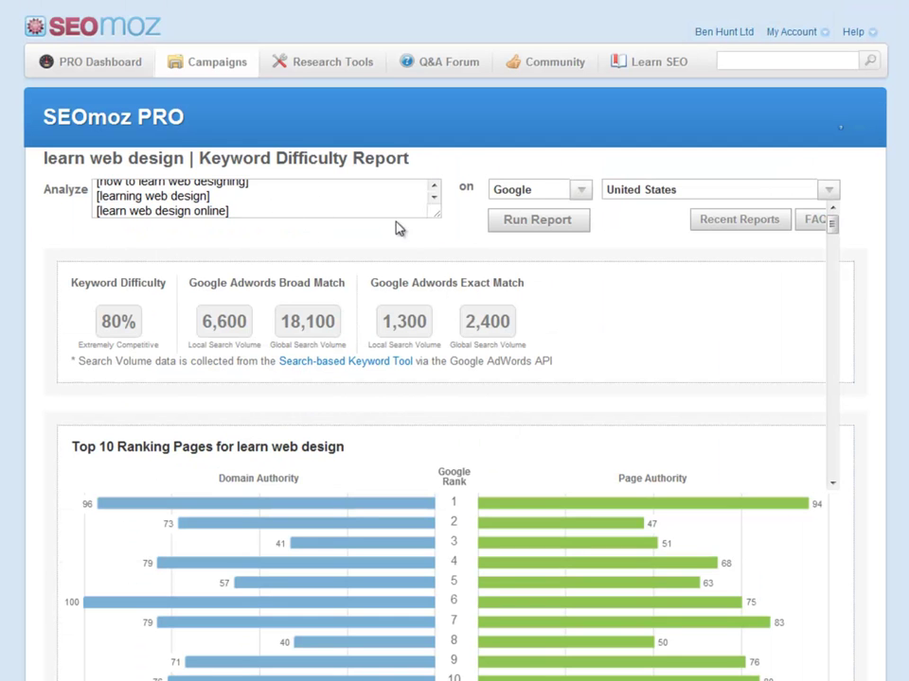
{"action": "left_click_drag", "start_coordinate": [437, 214], "coordinate": [439, 284]}
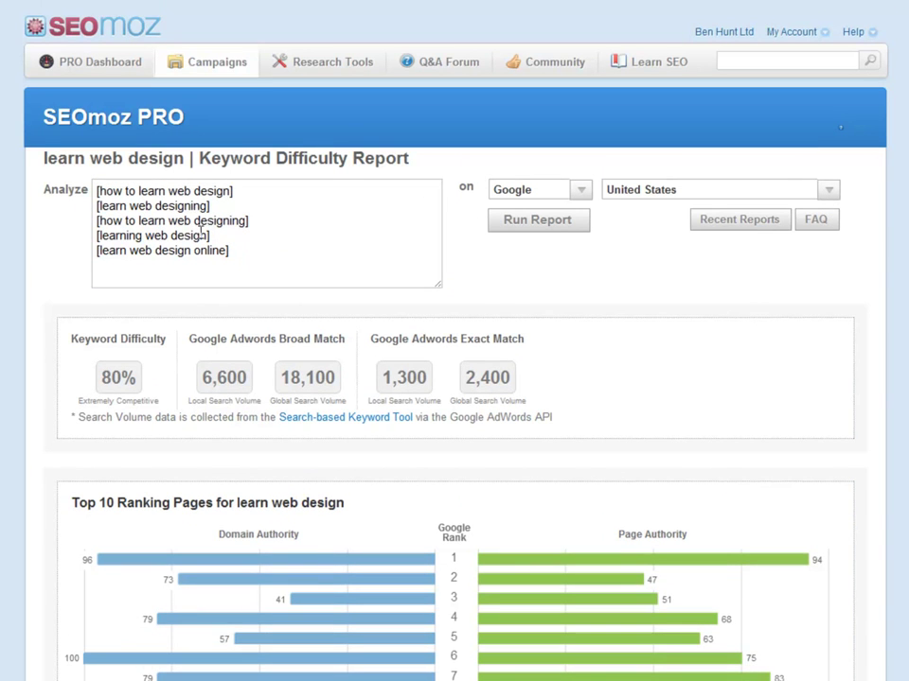
{"action": "left_click", "coordinate": [508, 232]}
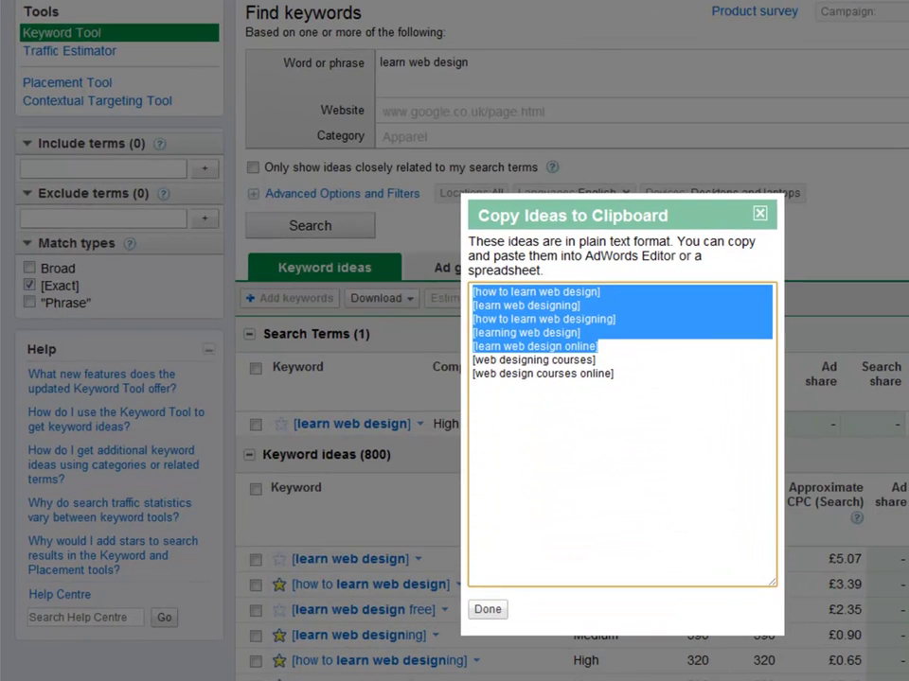
Copy the first five starred keywords from AdWords into the Learn Web Design spreadsheet, starting at cell A15.
{"action": "left_click", "coordinate": [595, 359]}
{"action": "left_click_drag", "start_coordinate": [597, 347], "coordinate": [472, 292]}
{"action": "key", "text": "ctrl+c"}
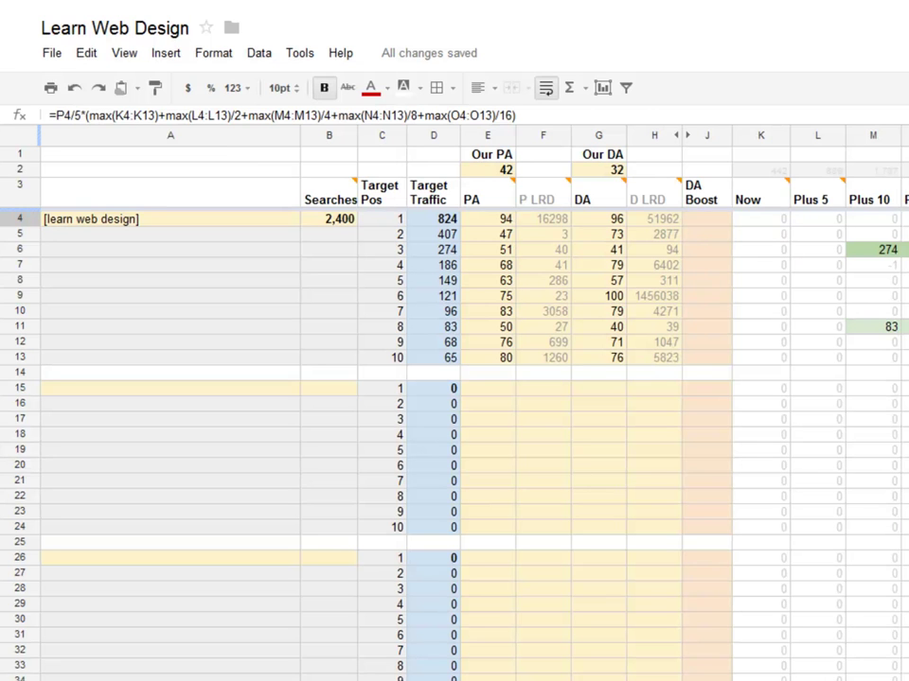
{"action": "left_click", "coordinate": [171, 388]}
{"action": "key", "text": "ctrl+v"}
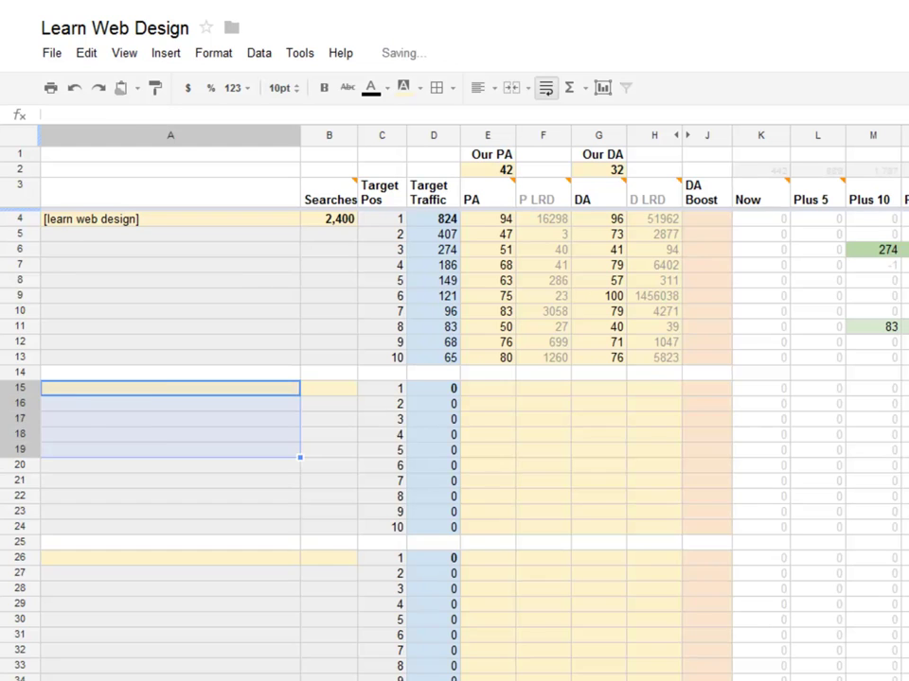
Move [learn web designing] to cell A26 and [how to learn web designing] to A37, the headings of the next keyword blocks.
{"action": "scroll", "coordinate": [454, 435], "scroll_direction": "down", "scroll_amount": 3}
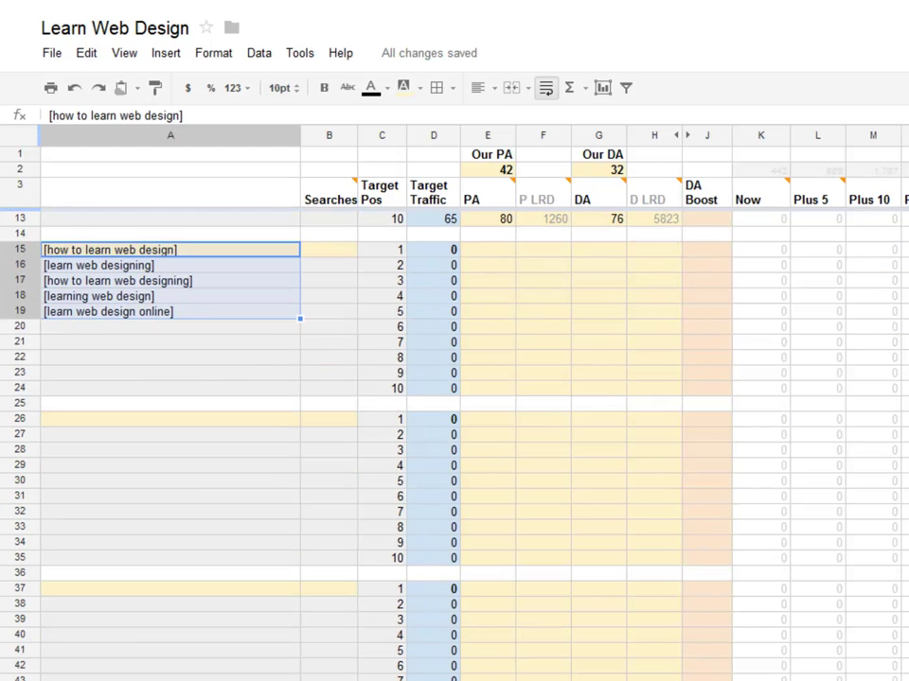
{"action": "triple_click", "coordinate": [170, 265]}
{"action": "key", "text": "ctrl+x"}
{"action": "left_click", "coordinate": [171, 420]}
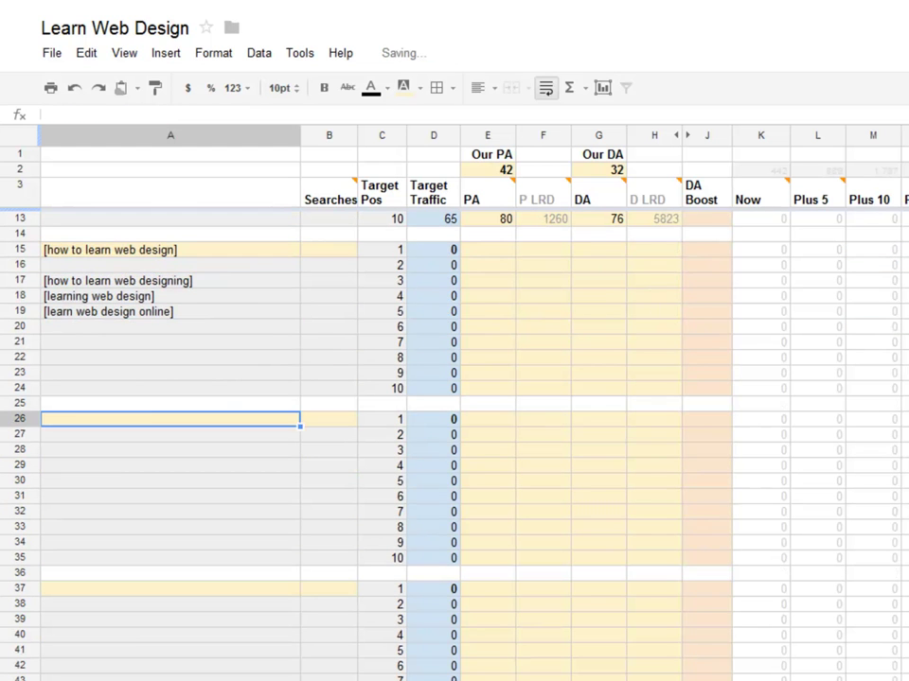
{"action": "key", "text": "ctrl+v"}
{"action": "triple_click", "coordinate": [171, 281]}
{"action": "key", "text": "ctrl+x"}
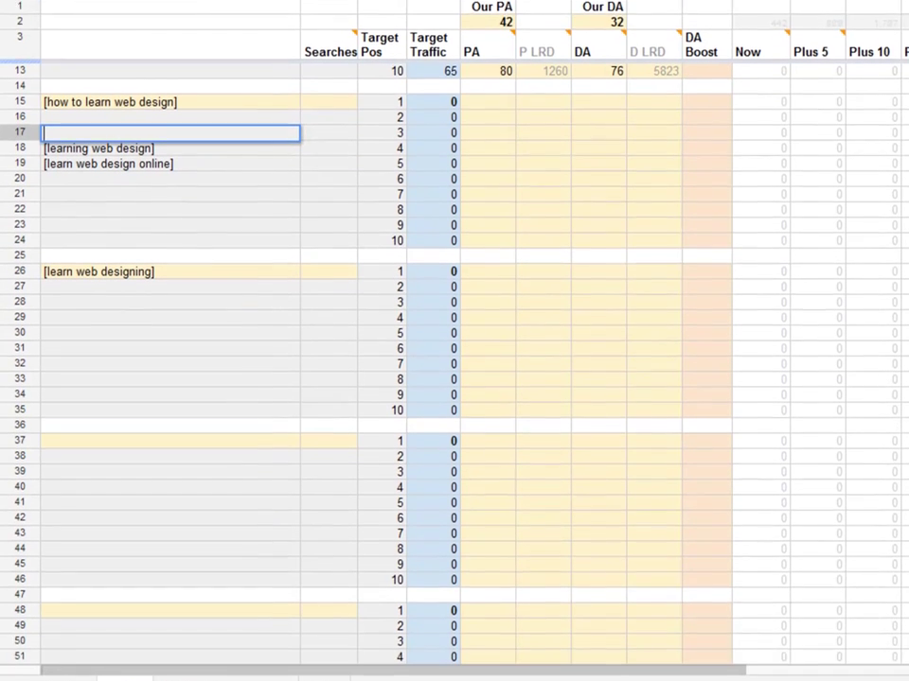
{"action": "left_click", "coordinate": [170, 441]}
{"action": "key", "text": "ctrl+v"}
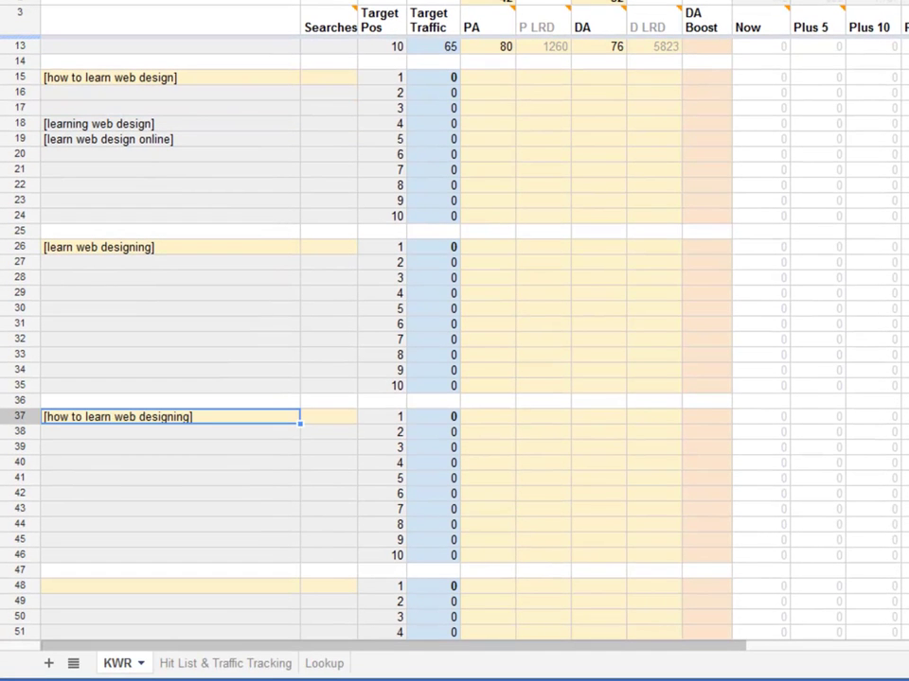
Move [learning web design] to cell A48 and [learn web design online] to A59.
{"action": "triple_click", "coordinate": [170, 123]}
{"action": "key", "text": "ctrl+x"}
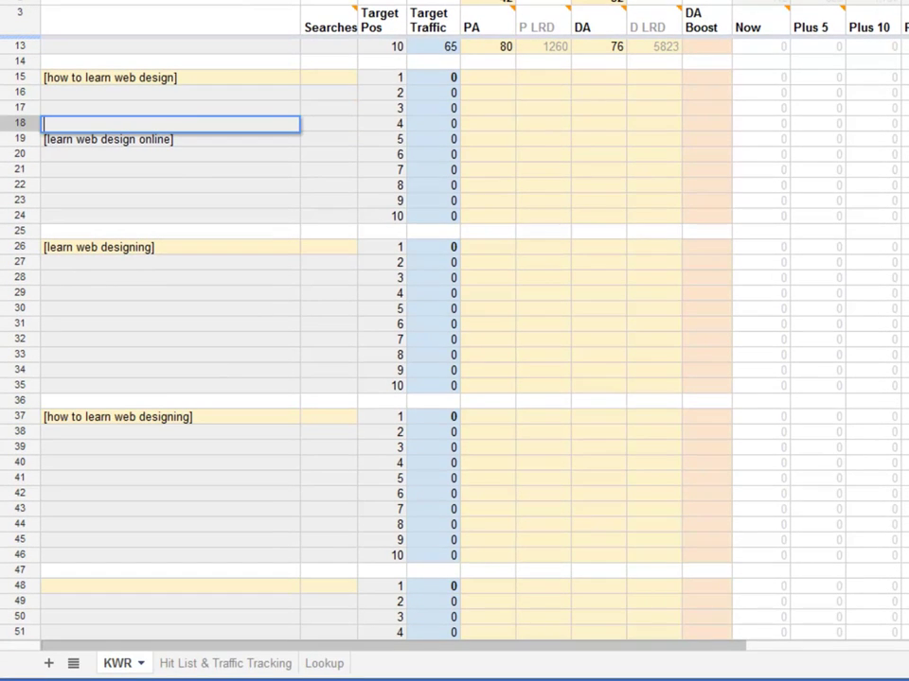
{"action": "left_click", "coordinate": [171, 586]}
{"action": "key", "text": "ctrl+v"}
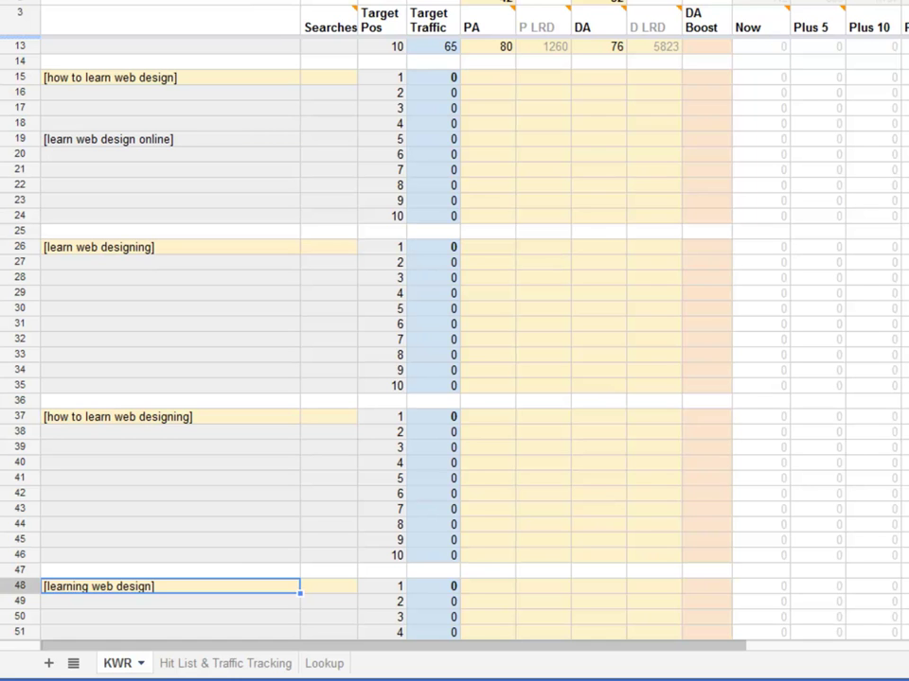
{"action": "triple_click", "coordinate": [108, 139]}
{"action": "key", "text": "ctrl+x"}
{"action": "scroll", "coordinate": [454, 338], "scroll_direction": "down", "scroll_amount": 3}
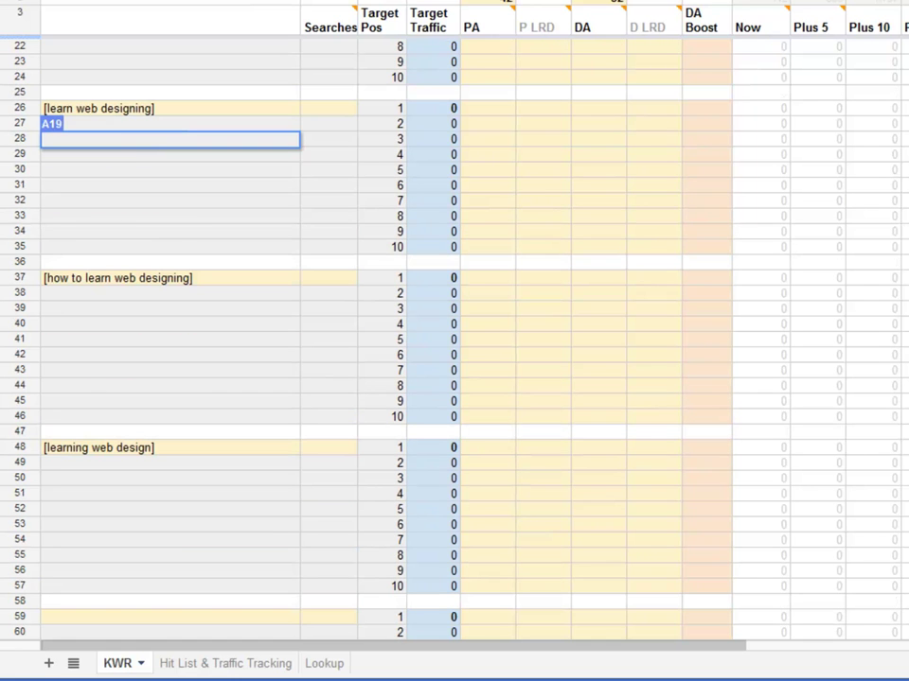
{"action": "left_click", "coordinate": [171, 617]}
{"action": "key", "text": "ctrl+v"}
{"action": "left_click", "coordinate": [328, 417]}
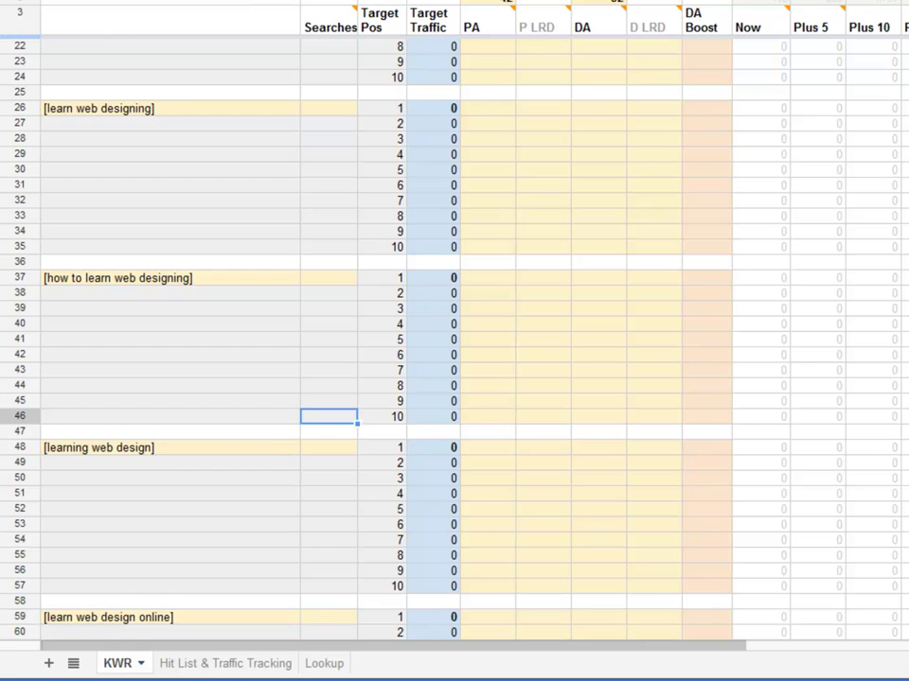
Enter 590 as the Searches value for [how to learn web design] in B15 and check its Target Traffic column.
{"action": "key", "text": "ctrl+Home"}
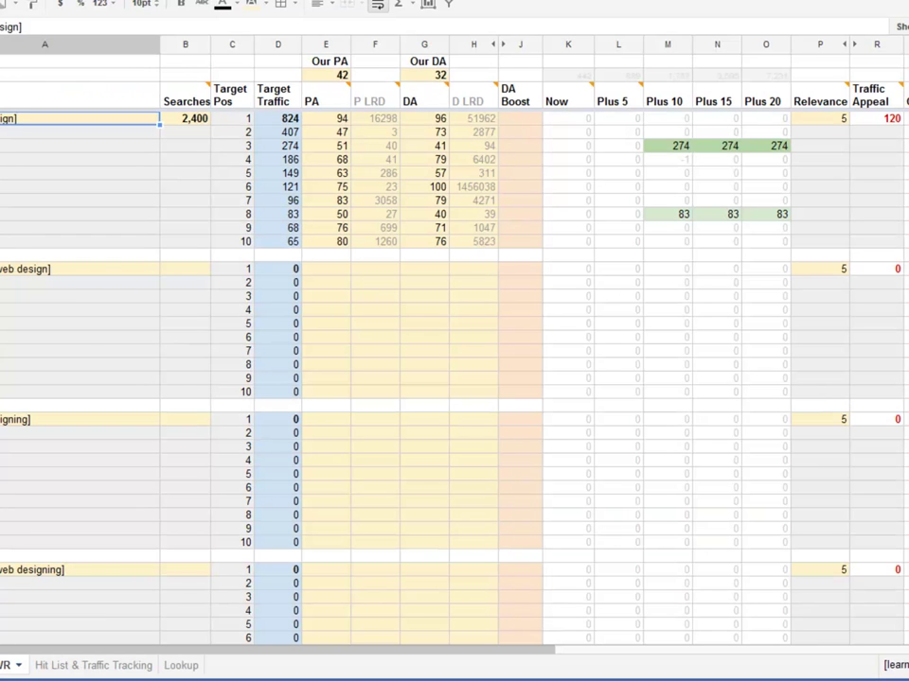
{"action": "left_click", "coordinate": [184, 269]}
{"action": "key", "text": "ctrl+v"}
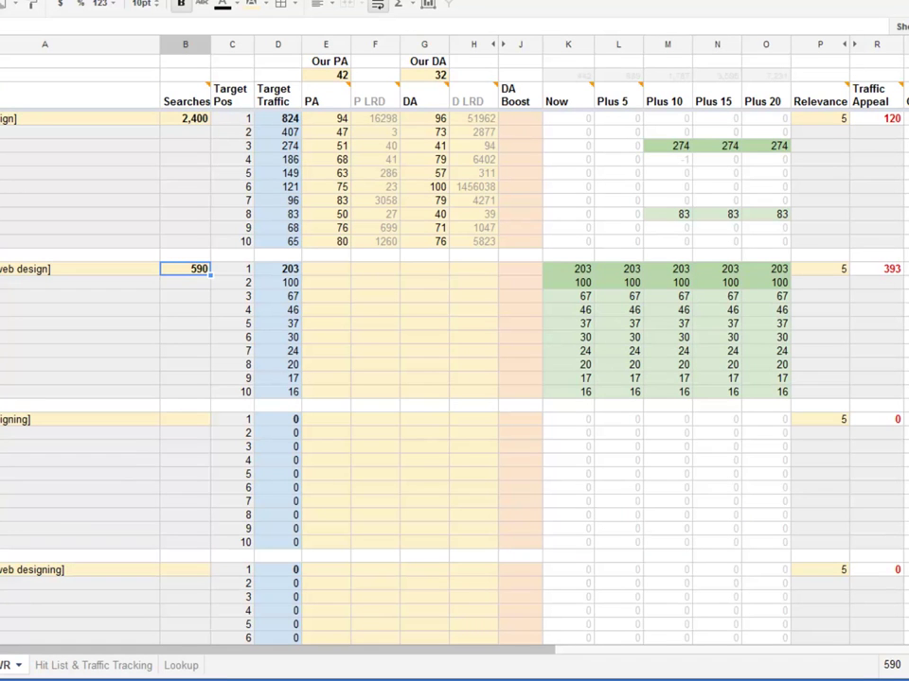
{"action": "left_click_drag", "start_coordinate": [279, 269], "coordinate": [278, 392]}
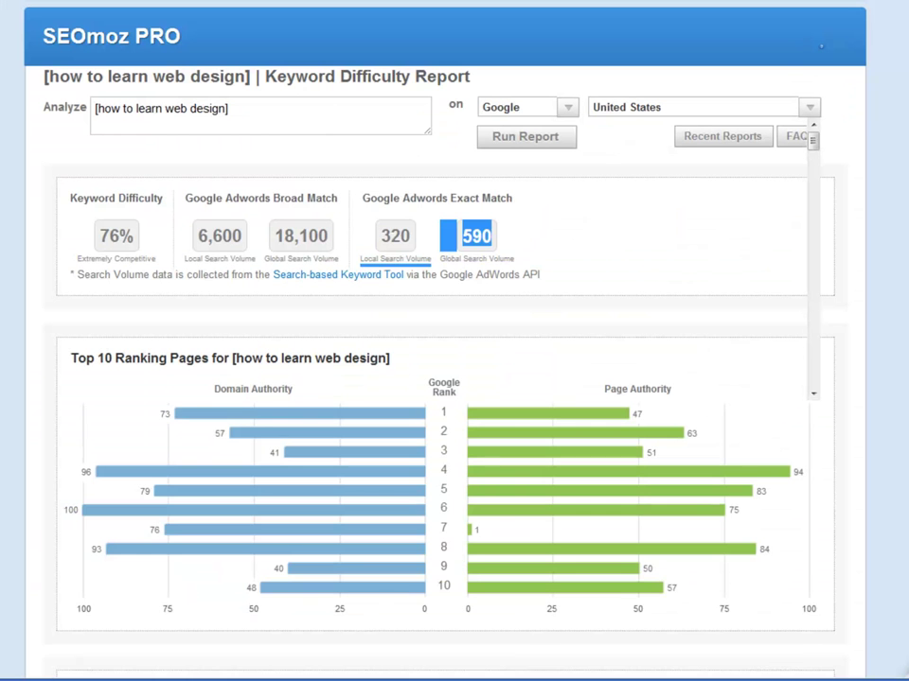
Copy the top ten competitors' PA, P LRD, DA and D LRD figures from the [how to learn web design] report into E15:H24.
{"action": "scroll", "coordinate": [445, 379], "scroll_direction": "down", "scroll_amount": 10}
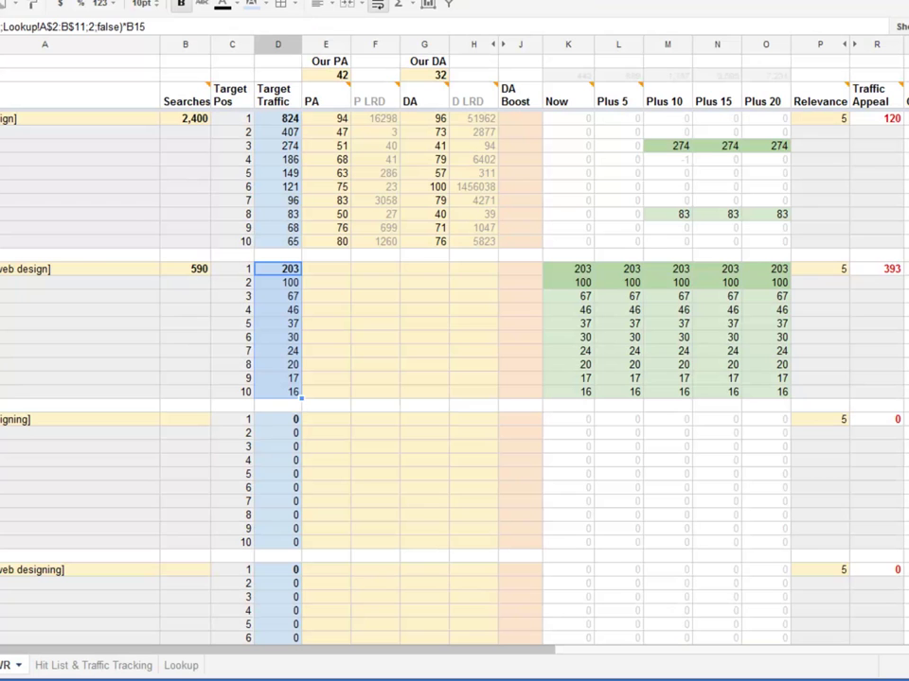
{"action": "left_click", "coordinate": [325, 269]}
{"action": "key", "text": "ctrl+v"}
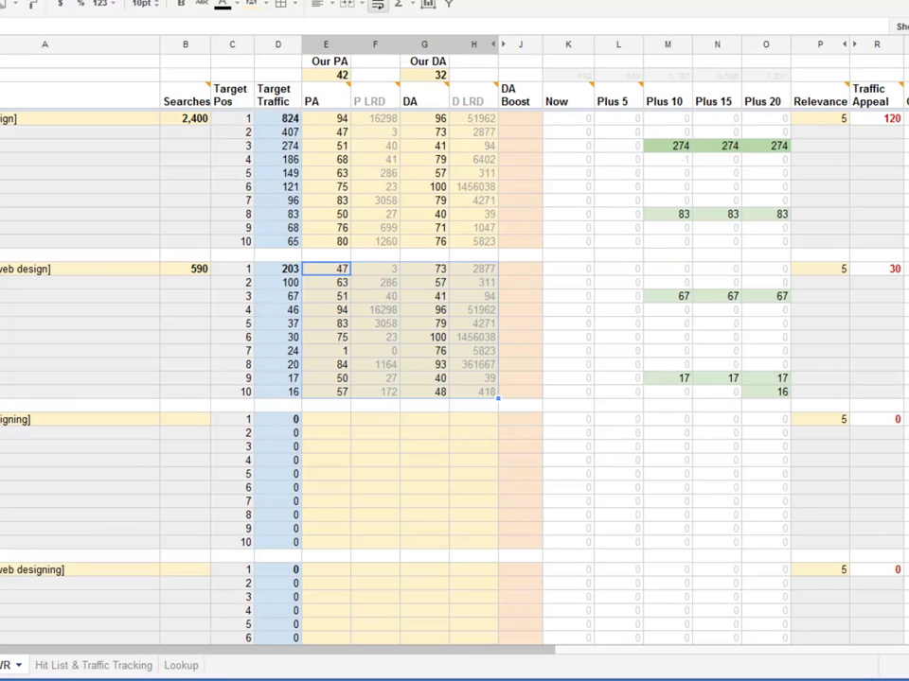
Compare the third-ranked competitor's scores, the second keyword's Now and Plus 5 projections, and its Traffic Appeal formula.
{"action": "left_click_drag", "start_coordinate": [325, 146], "coordinate": [473, 146]}
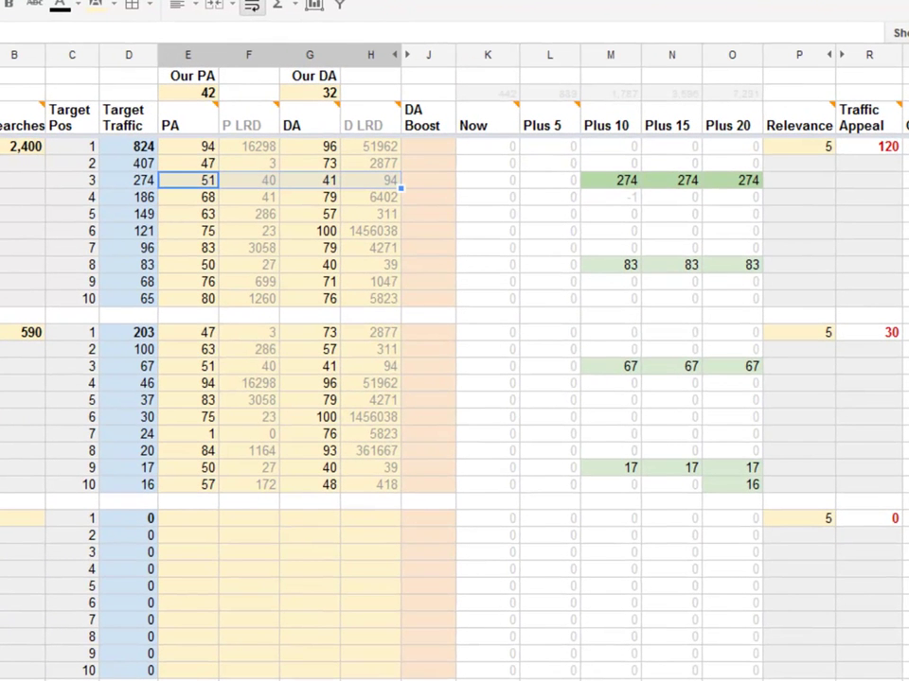
{"action": "left_click_drag", "start_coordinate": [487, 332], "coordinate": [549, 484]}
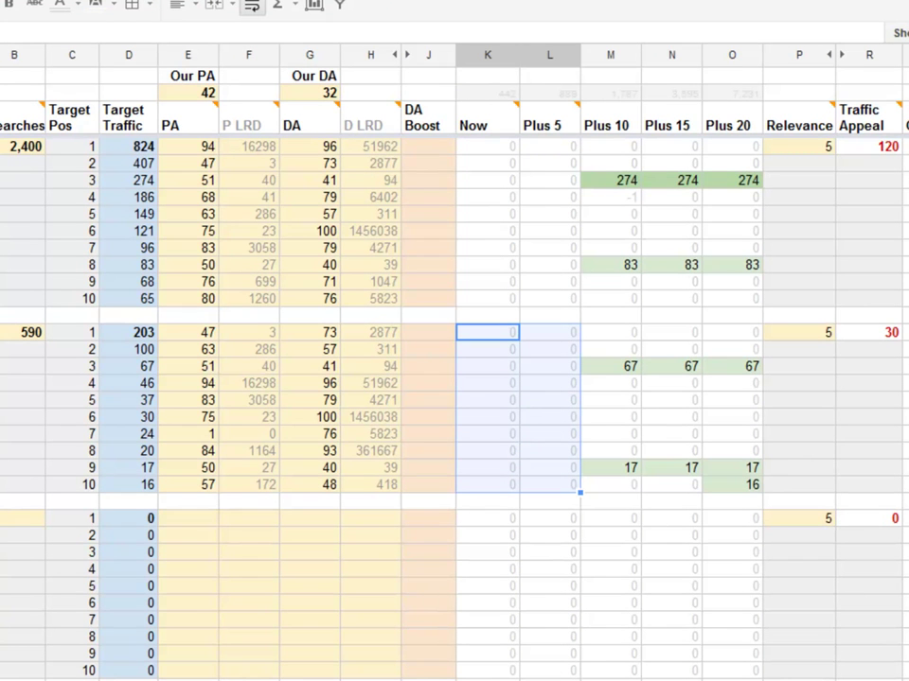
{"action": "left_click", "coordinate": [868, 332]}
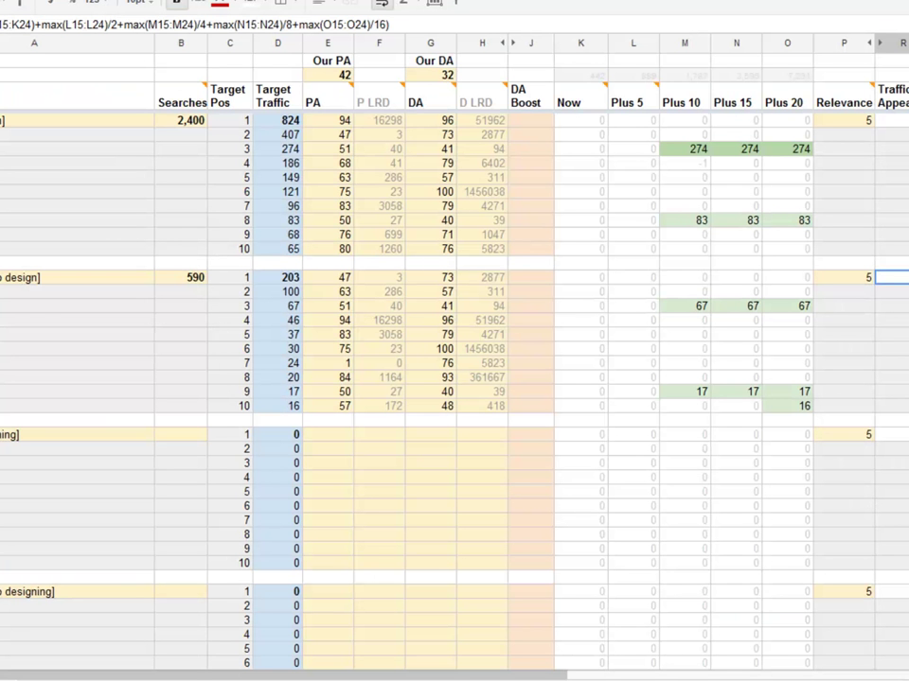
Fill the [learn web designing] block from its SEOmoz report with 590 searches and the ten competitors' authority and linking-domain figures.
{"action": "left_click", "coordinate": [180, 434]}
{"action": "key", "text": "ctrl+v"}
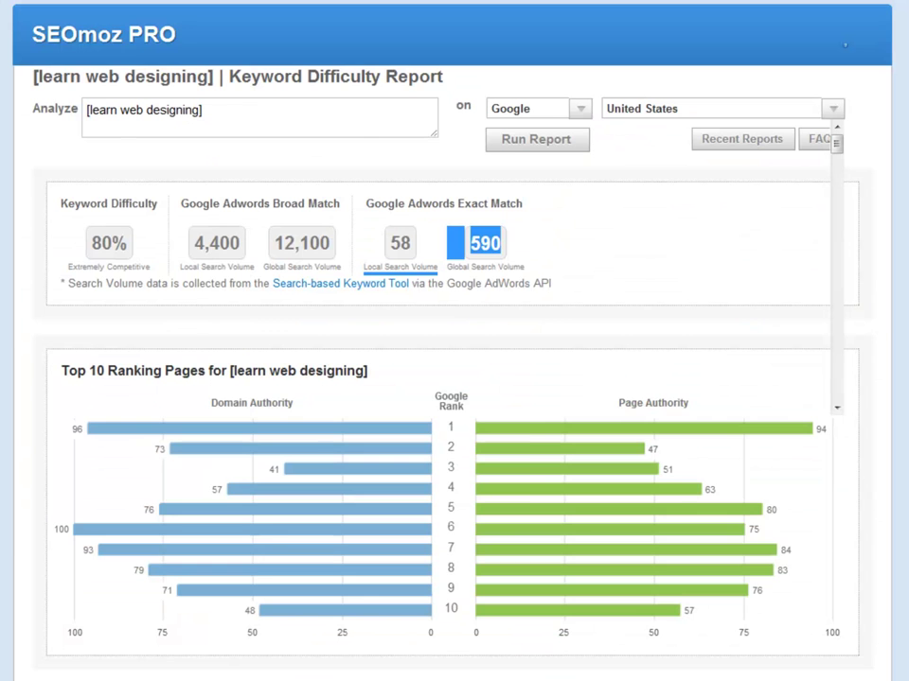
{"action": "scroll", "coordinate": [454, 341], "scroll_direction": "down", "scroll_amount": 9}
{"action": "left_click_drag", "start_coordinate": [813, 577], "coordinate": [490, 56]}
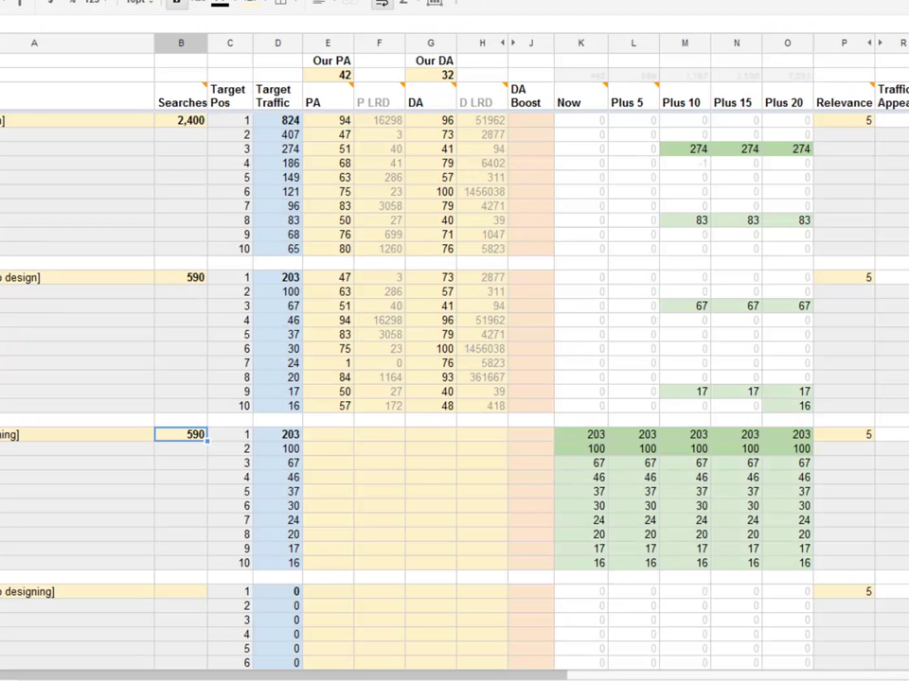
{"action": "left_click", "coordinate": [327, 434]}
{"action": "key", "text": "ctrl+v"}
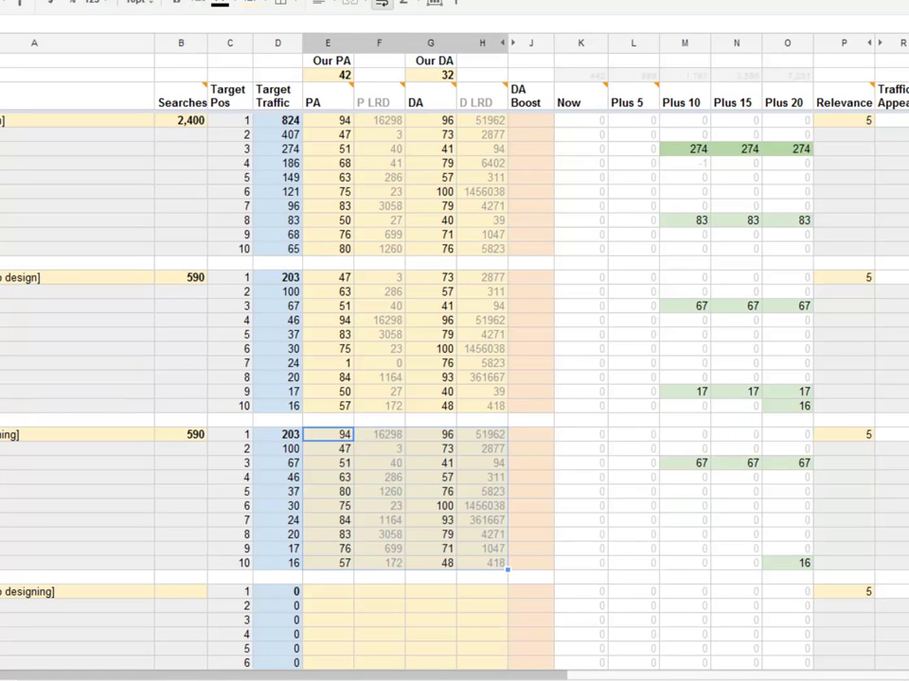
Check the Plus 10 to Plus 20 projections for [learn web designing] at target position 3 and its Traffic Appeal.
{"action": "scroll", "coordinate": [454, 341], "scroll_direction": "right", "scroll_amount": 2}
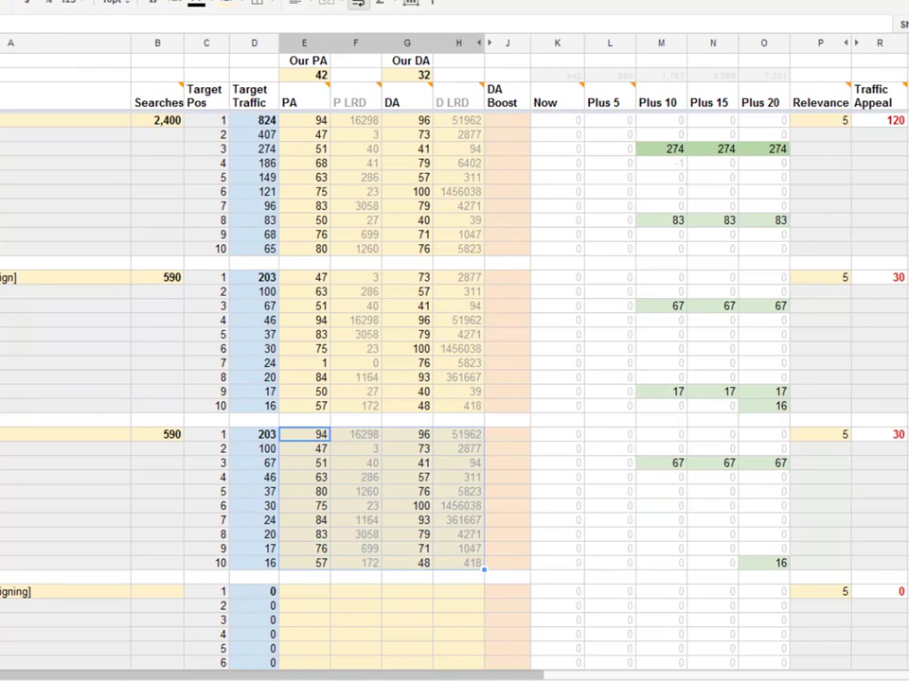
{"action": "left_click", "coordinate": [763, 477]}
{"action": "left_click_drag", "start_coordinate": [660, 463], "coordinate": [763, 463]}
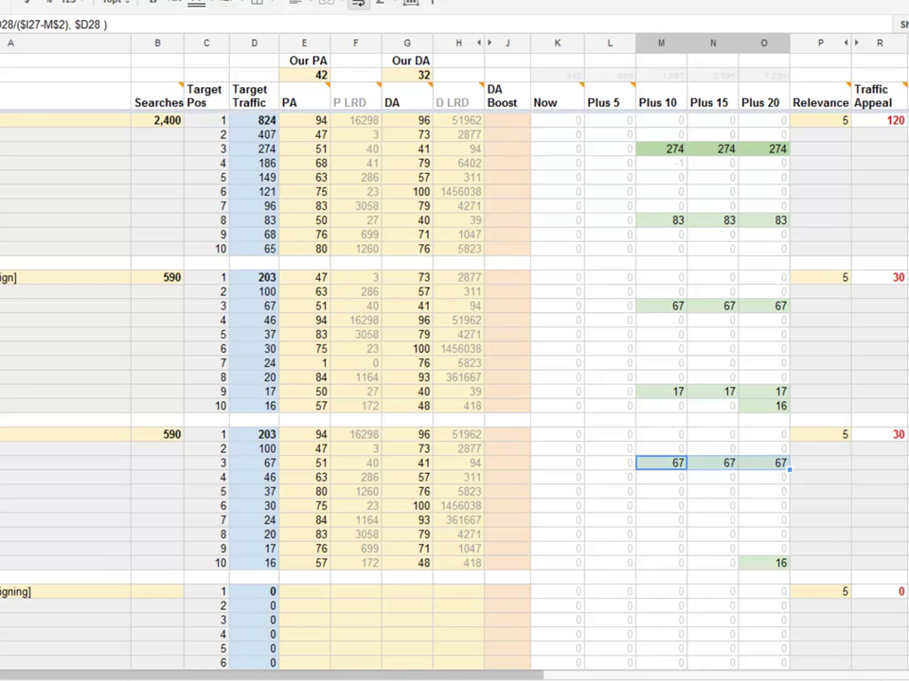
Copy the global exact-match volume of 320 from the [how to learn web designing] report into that keyword's Searches cell.
{"action": "scroll", "coordinate": [455, 379], "scroll_direction": "down", "scroll_amount": 8}
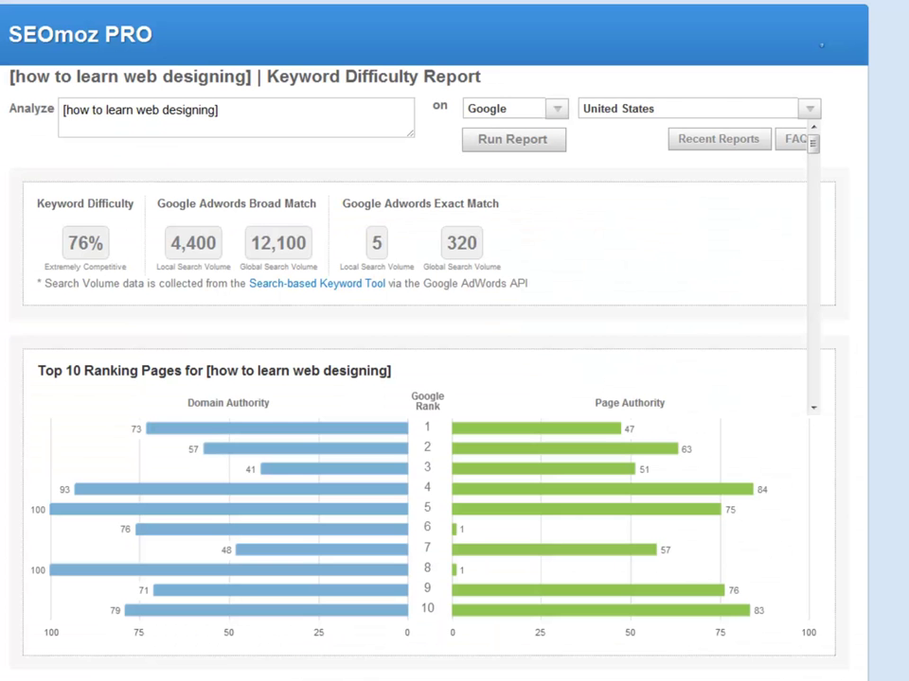
{"action": "left_click_drag", "start_coordinate": [478, 243], "coordinate": [423, 243]}
{"action": "key", "text": "ctrl+c"}
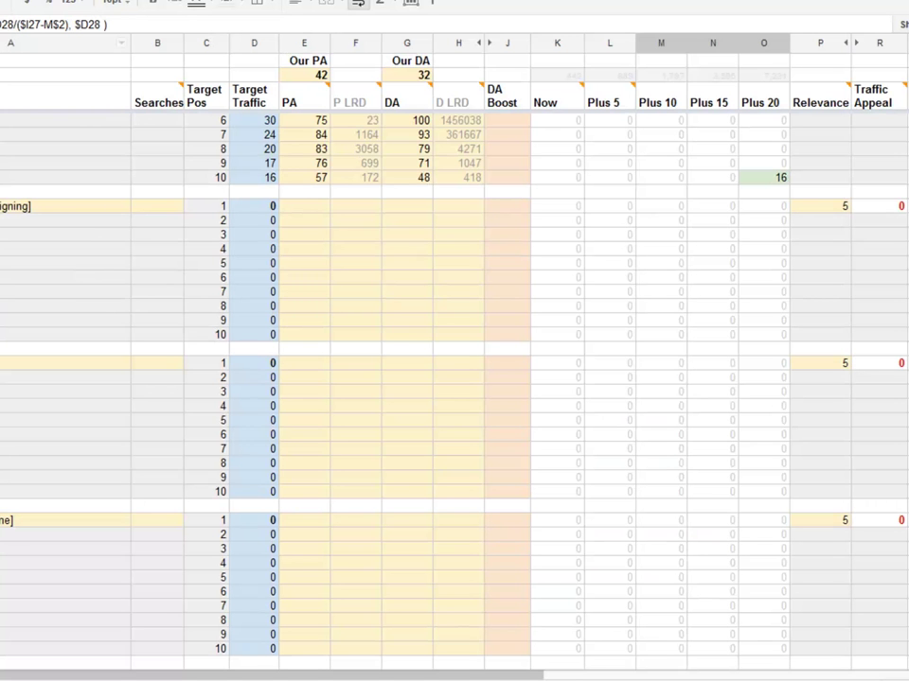
{"action": "left_click", "coordinate": [157, 206]}
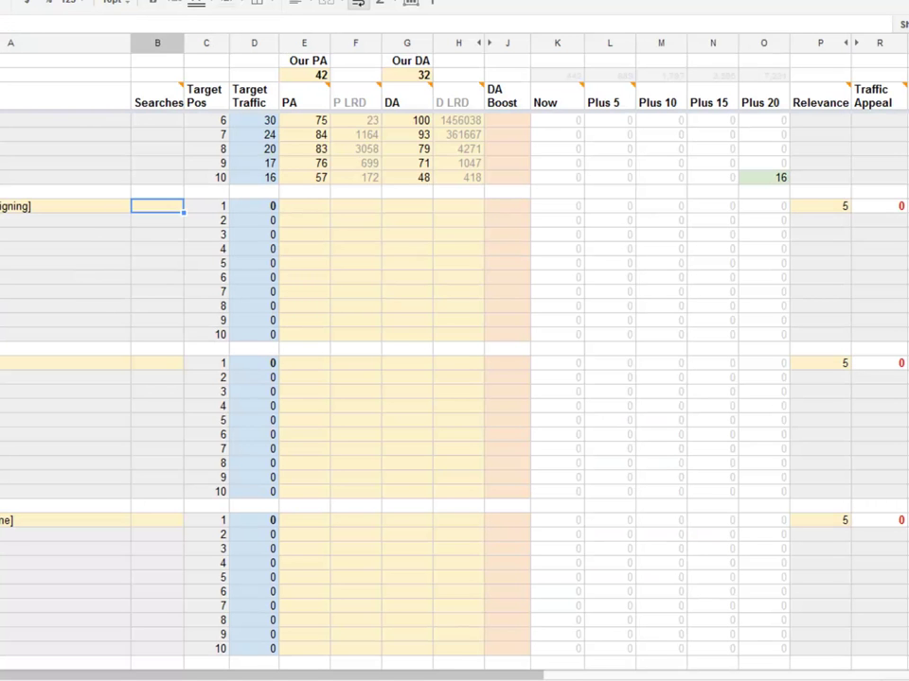
{"action": "key", "text": "ctrl+v"}
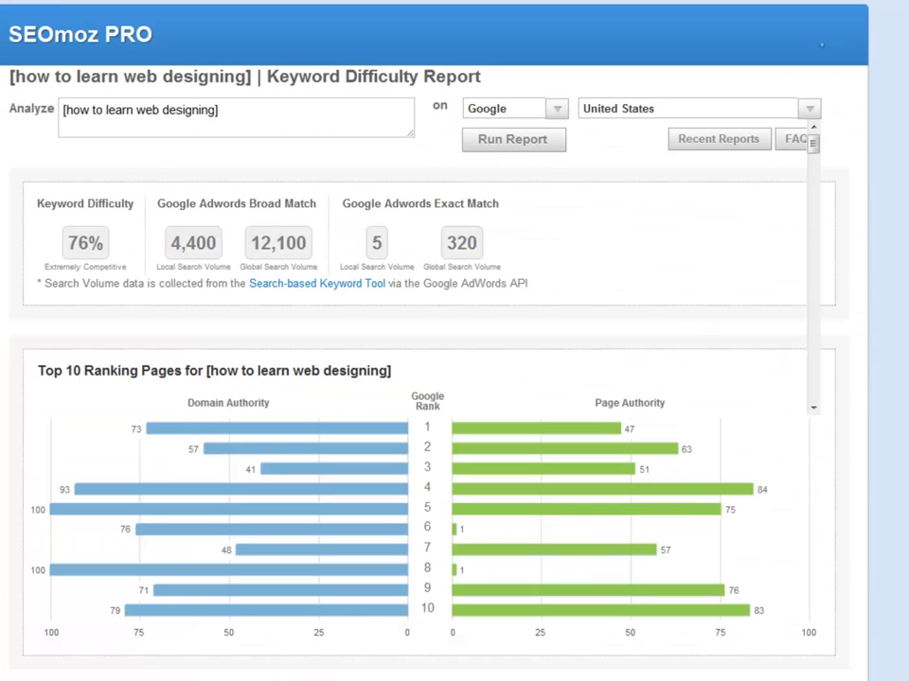
Copy the ten competitors' PA, P LRD, DA and D LRD figures from the [how to learn web designing] report into E37:H46.
{"action": "scroll", "coordinate": [426, 379], "scroll_direction": "down", "scroll_amount": 8}
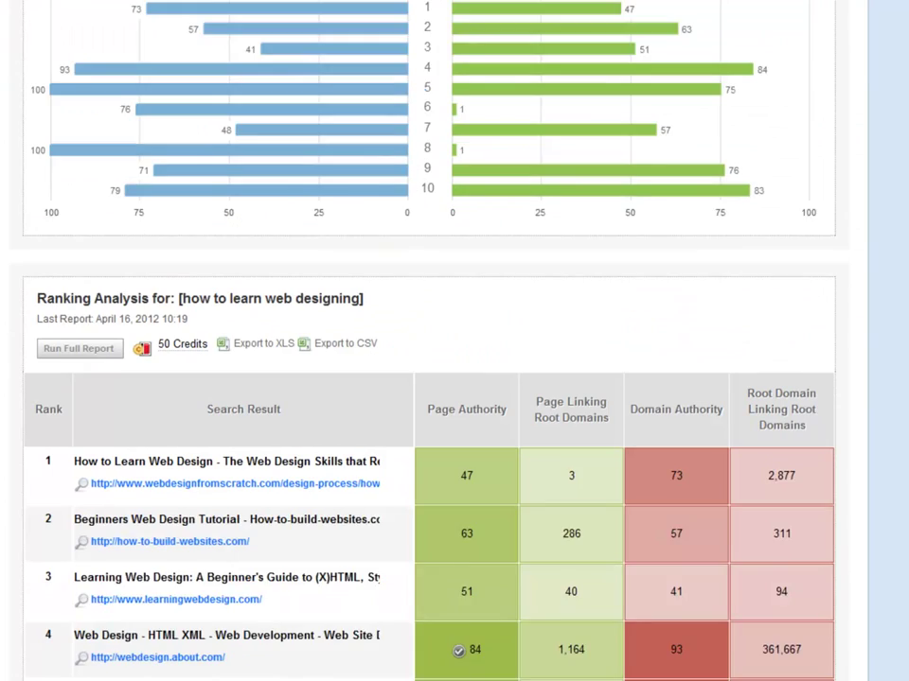
{"action": "left_click_drag", "start_coordinate": [795, 662], "coordinate": [460, 139]}
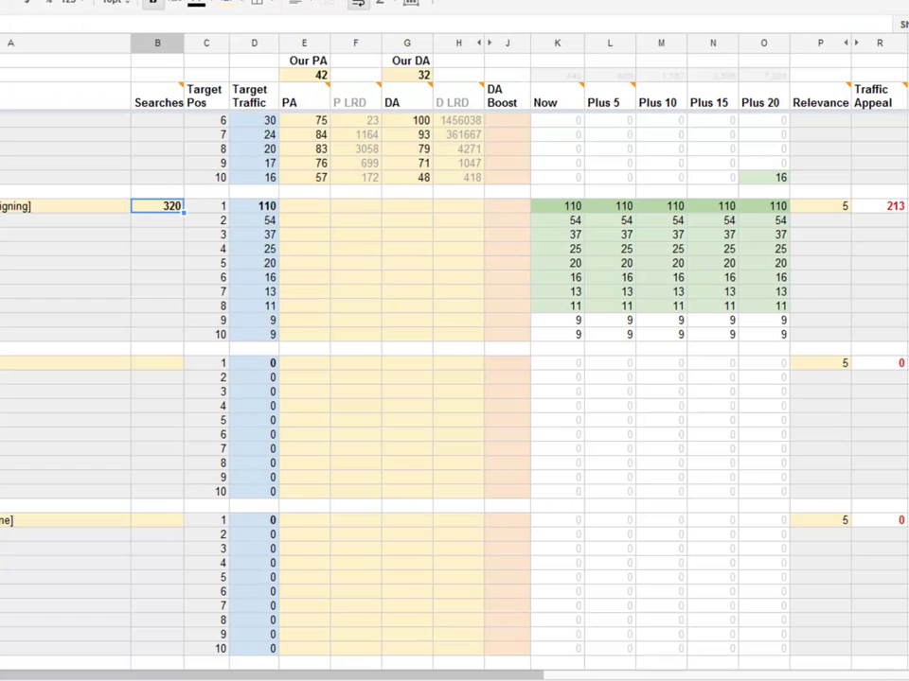
{"action": "left_click", "coordinate": [304, 205]}
{"action": "key", "text": "ctrl+v"}
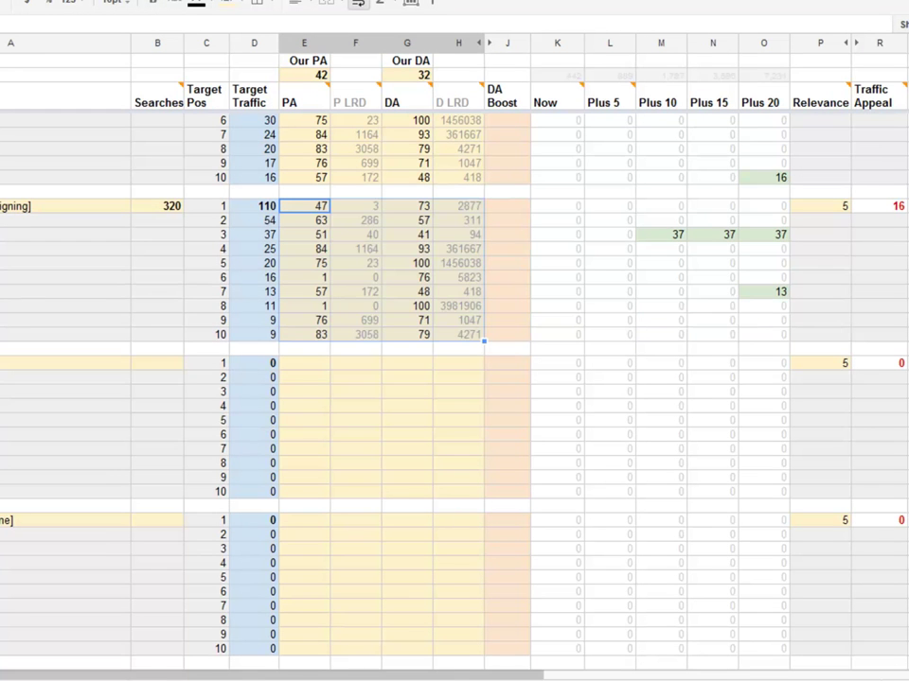
Check the Traffic Appeal formula for [how to learn web designing] alongside the preceding keyword's block.
{"action": "left_click", "coordinate": [878, 263]}
{"action": "scroll", "coordinate": [879, 263], "scroll_direction": "up", "scroll_amount": 4}
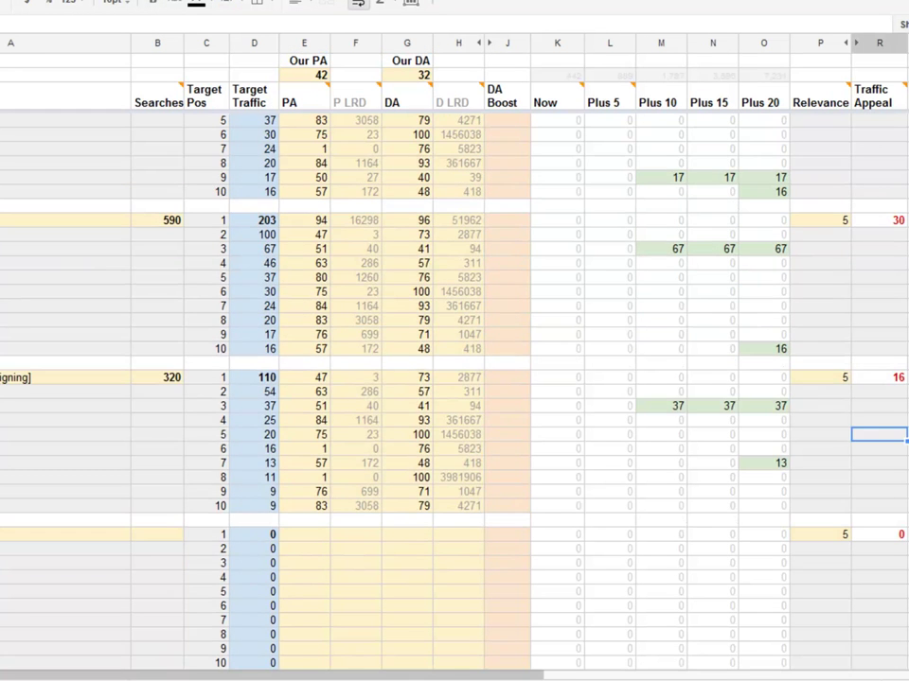
{"action": "left_click", "coordinate": [878, 377]}
Enter the global exact-match volume of 1,300 from the SEOmoz report as the Searches value for [learning web design].
{"action": "scroll", "coordinate": [878, 377], "scroll_direction": "down", "scroll_amount": 3}
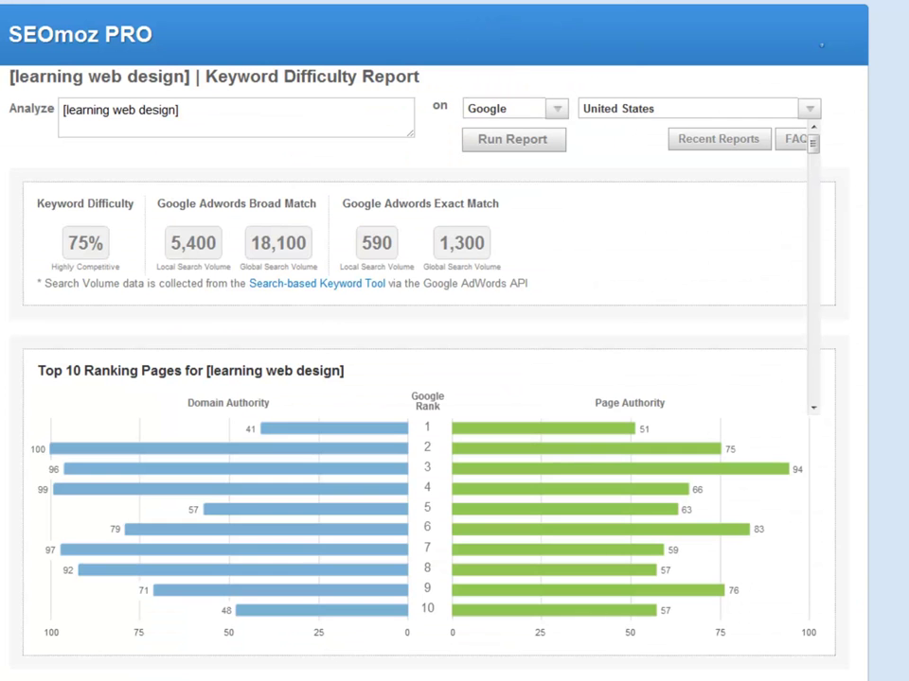
{"action": "left_click_drag", "start_coordinate": [486, 243], "coordinate": [425, 244]}
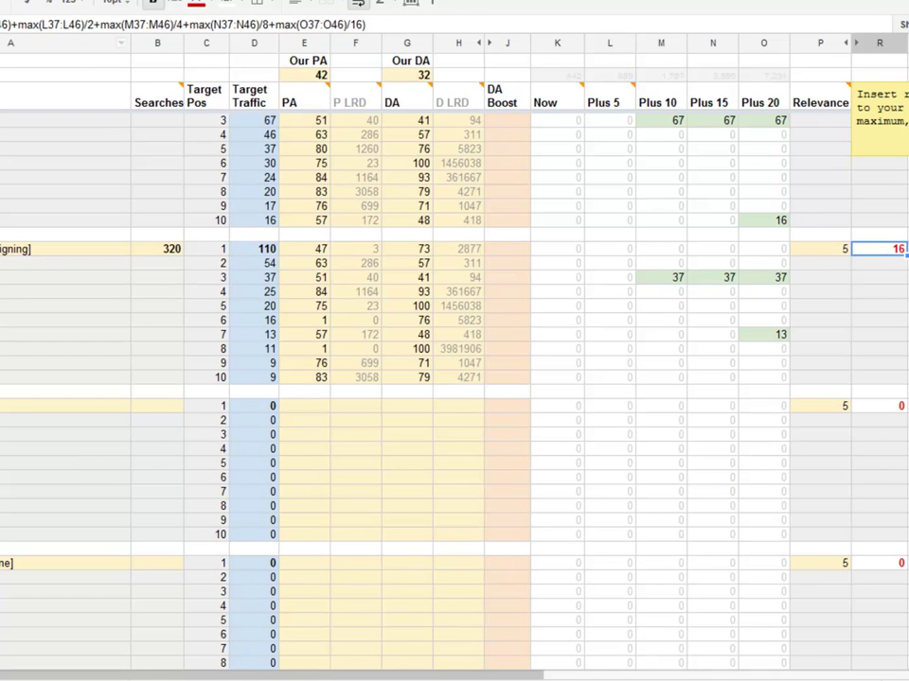
{"action": "left_click", "coordinate": [157, 406]}
{"action": "type", "text": "1,300"}
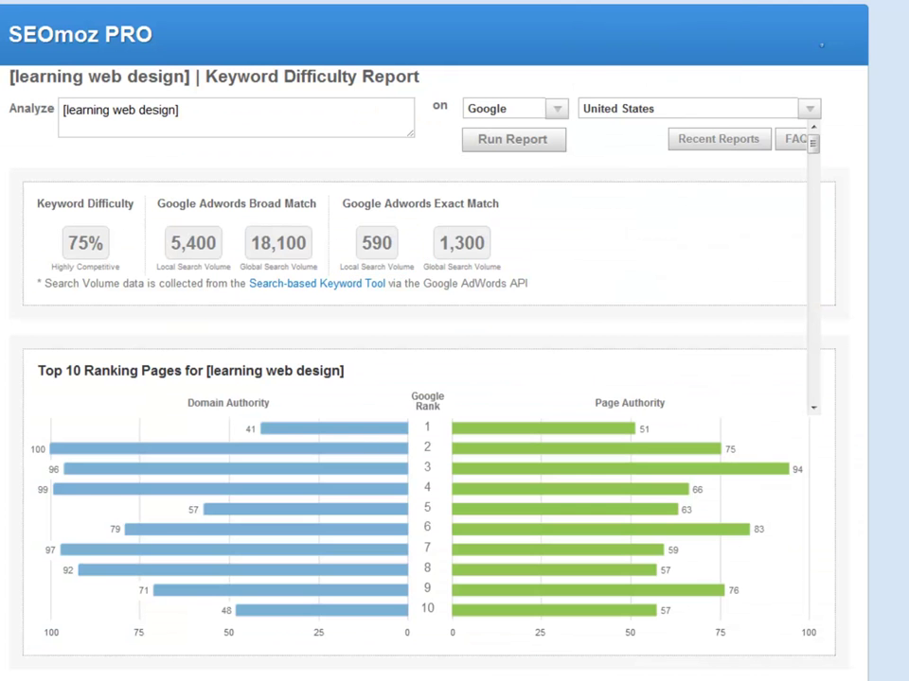
Copy the top ten competitors' authority and linking-domain figures from the [learning web design] report into E48:H57.
{"action": "scroll", "coordinate": [425, 379], "scroll_direction": "down", "scroll_amount": 10}
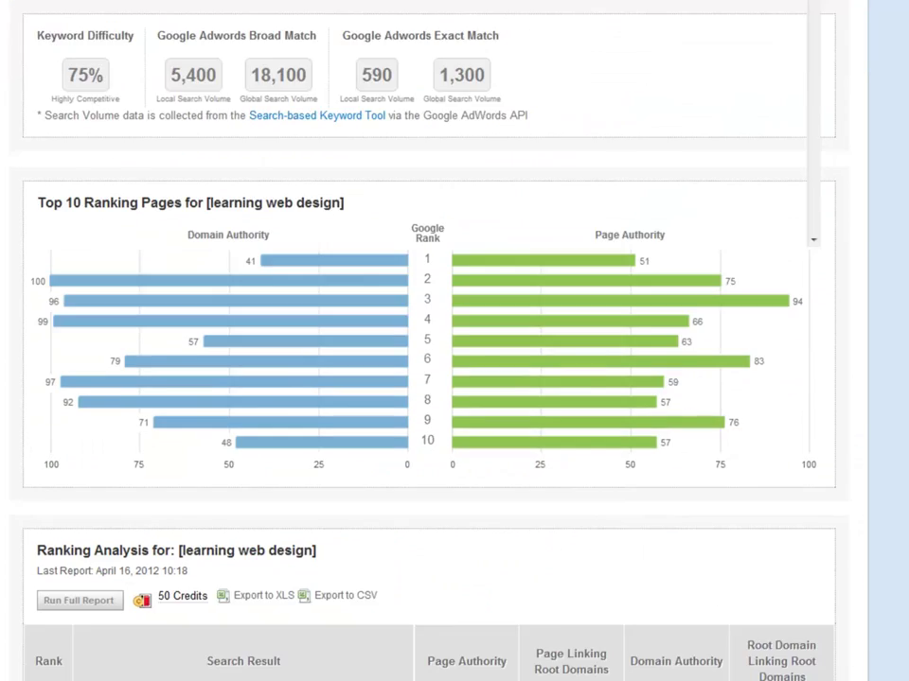
{"action": "scroll", "coordinate": [426, 378], "scroll_direction": "down", "scroll_amount": 2}
{"action": "left_click_drag", "start_coordinate": [790, 566], "coordinate": [460, 46]}
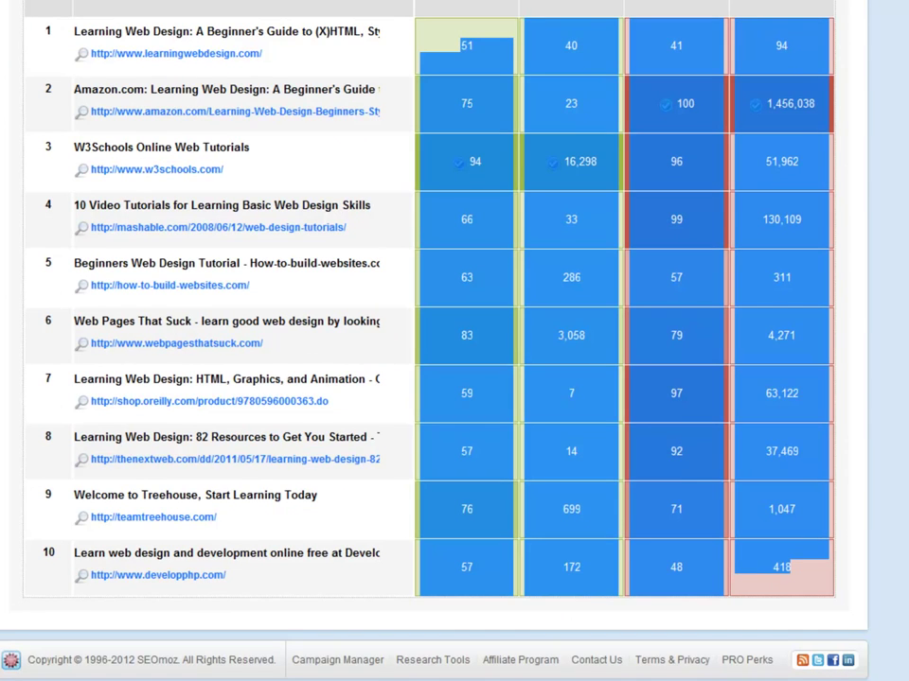
{"action": "key", "text": "ctrl+Tab"}
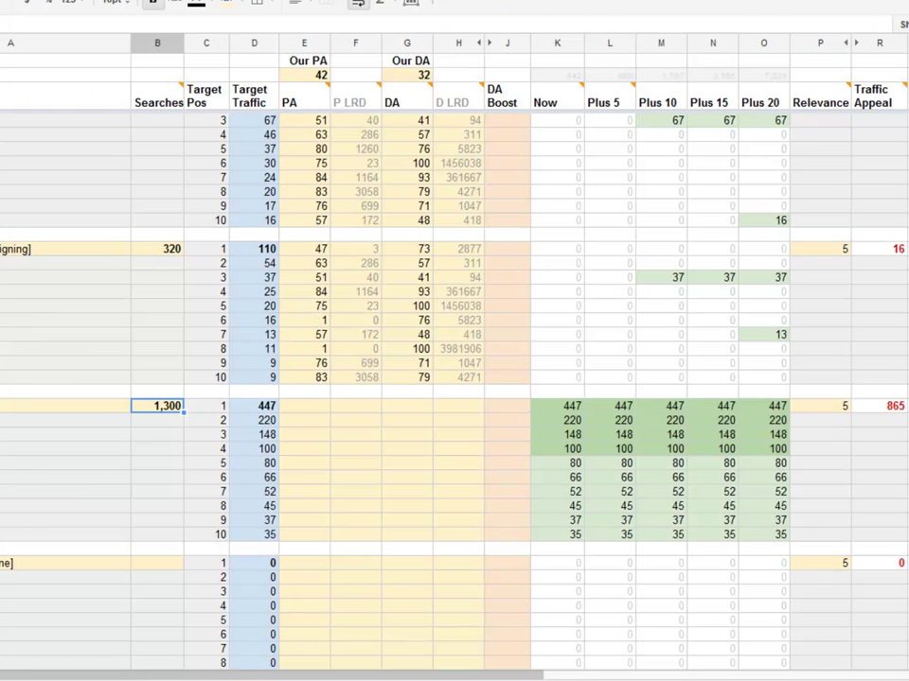
{"action": "left_click", "coordinate": [304, 406]}
{"action": "key", "text": "ctrl+v"}
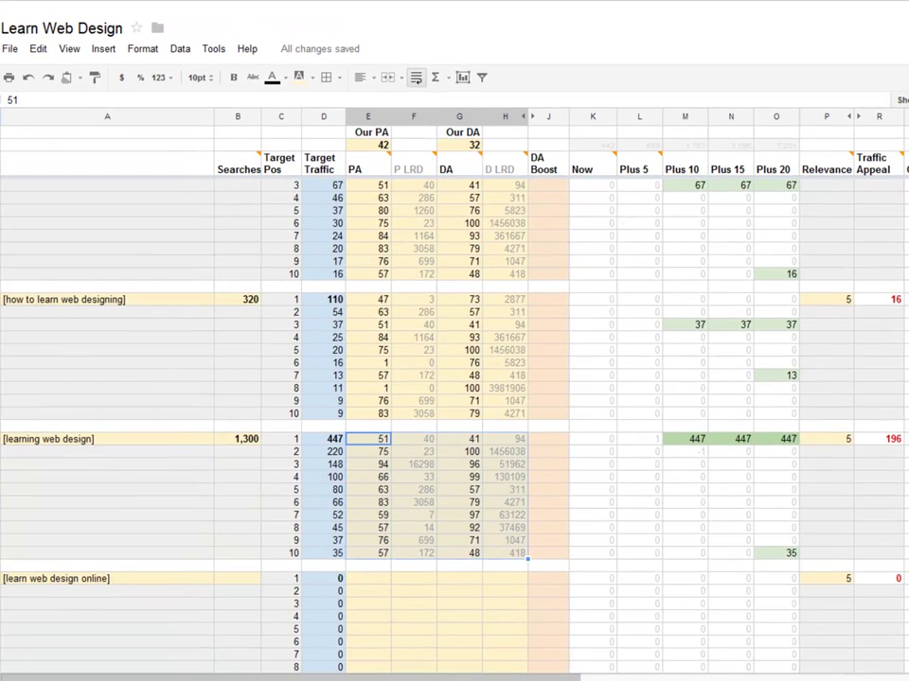
Compare the [learning web design] projections with the other keywords' blocks and inspect its Plus 10 formula at target position 1.
{"action": "scroll", "coordinate": [454, 426], "scroll_direction": "up", "scroll_amount": 5}
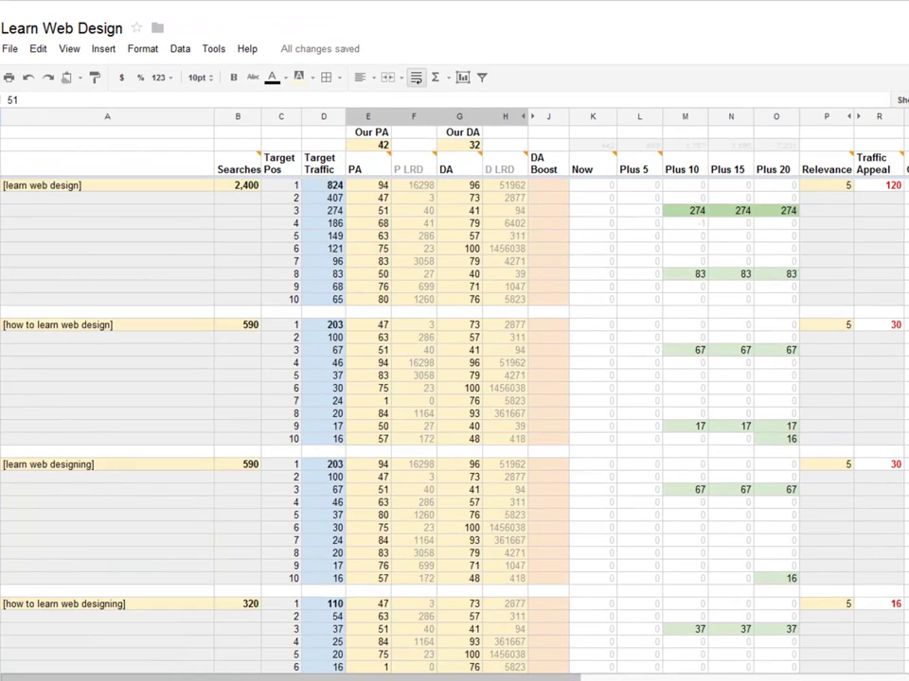
{"action": "scroll", "coordinate": [455, 426], "scroll_direction": "down", "scroll_amount": 8}
{"action": "scroll", "coordinate": [454, 426], "scroll_direction": "up", "scroll_amount": 2}
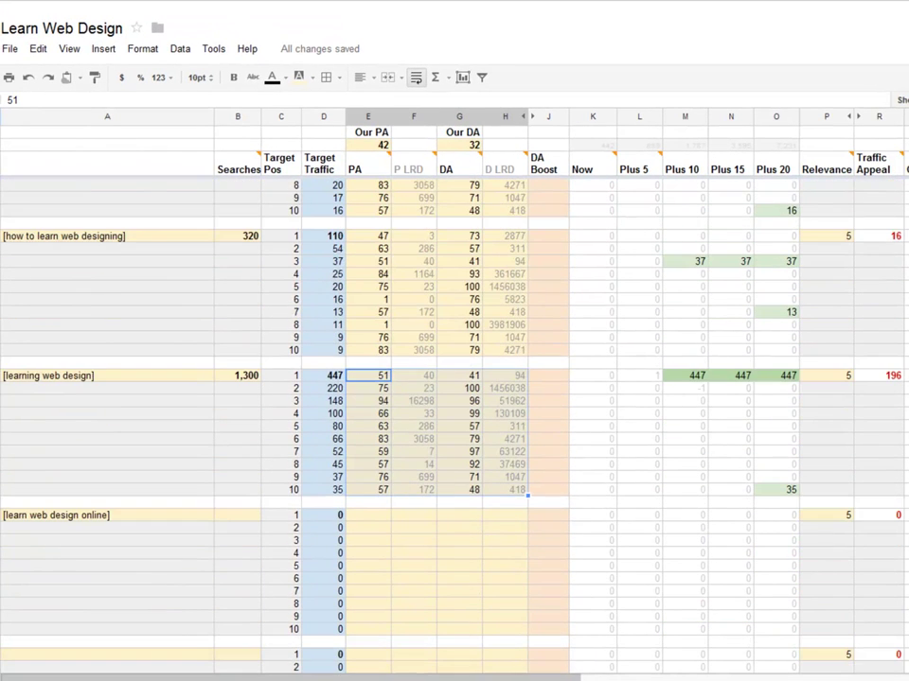
{"action": "left_click", "coordinate": [684, 375]}
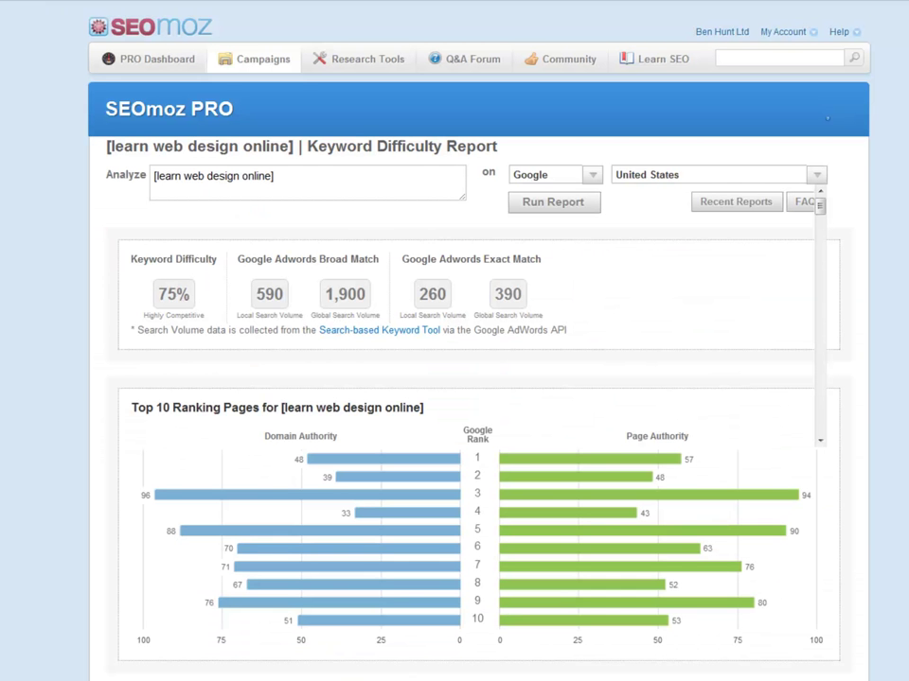
Copy the global exact-match volume of 390 from the [learn web design online] report into that keyword's Searches cell.
{"action": "left_click_drag", "start_coordinate": [522, 294], "coordinate": [475, 294]}
{"action": "key", "text": "ctrl+c"}
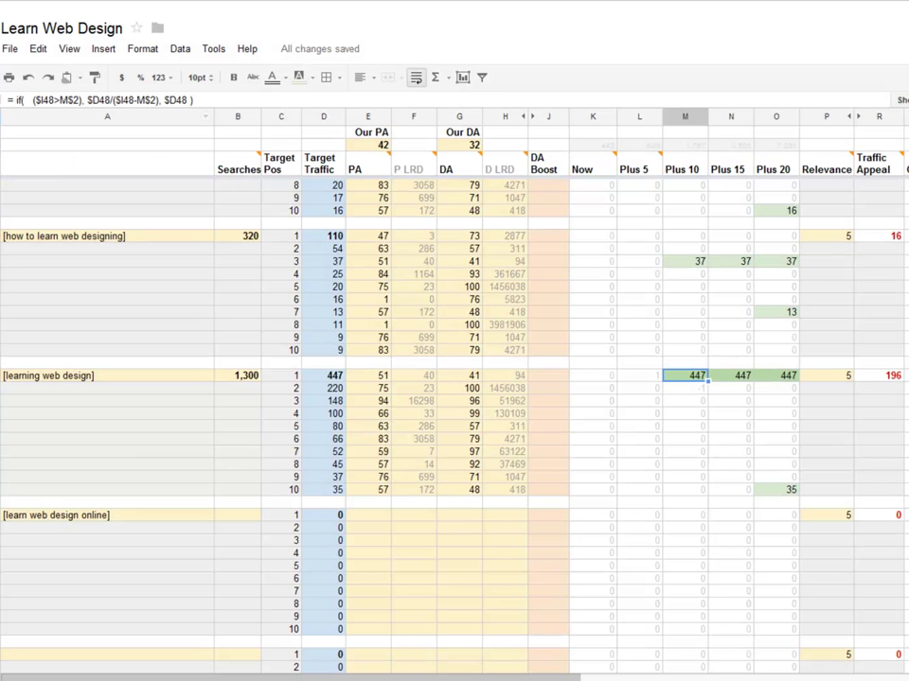
{"action": "scroll", "coordinate": [454, 426], "scroll_direction": "down", "scroll_amount": 4}
{"action": "left_click", "coordinate": [238, 362]}
{"action": "key", "text": "ctrl+v"}
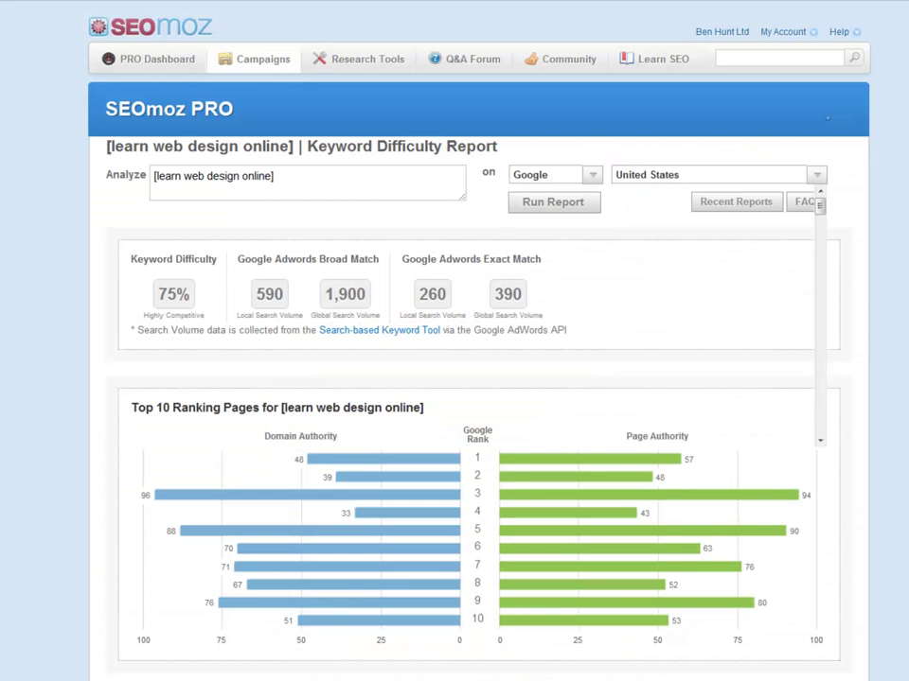
Fill E59:H68 with the ten competitors' authority and linking-domain figures from the [learn web design online] report and check its Traffic Appeal.
{"action": "scroll", "coordinate": [454, 379], "scroll_direction": "down", "scroll_amount": 7}
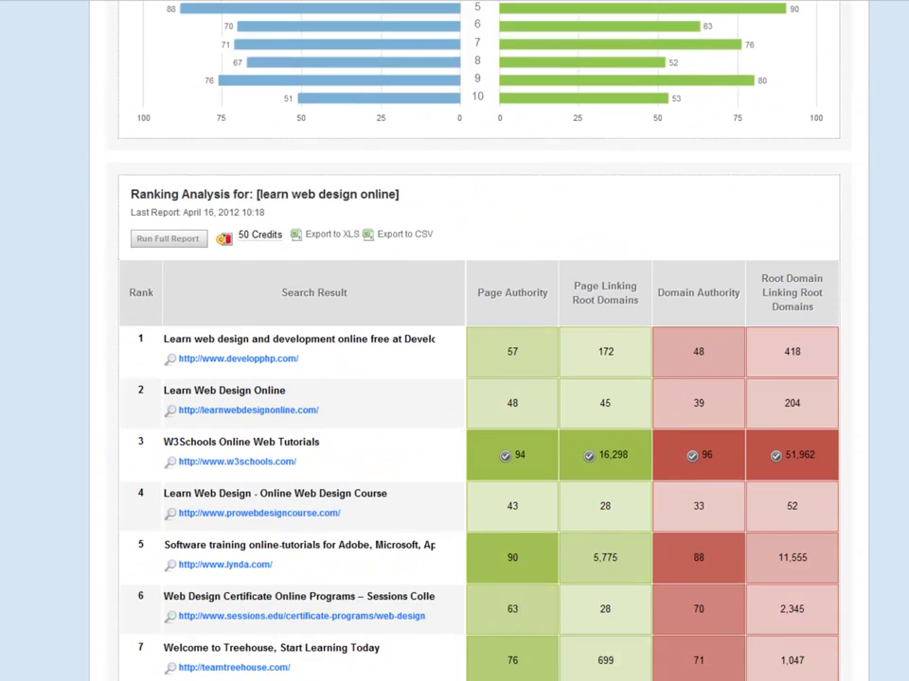
{"action": "left_click_drag", "start_coordinate": [800, 663], "coordinate": [471, 196]}
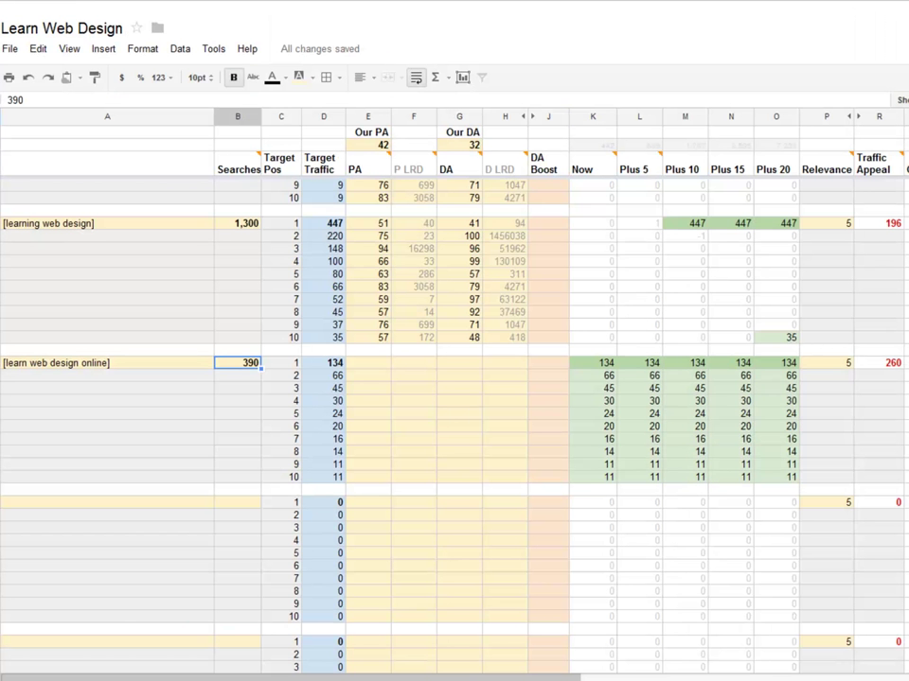
{"action": "left_click", "coordinate": [368, 363]}
{"action": "key", "text": "ctrl+v"}
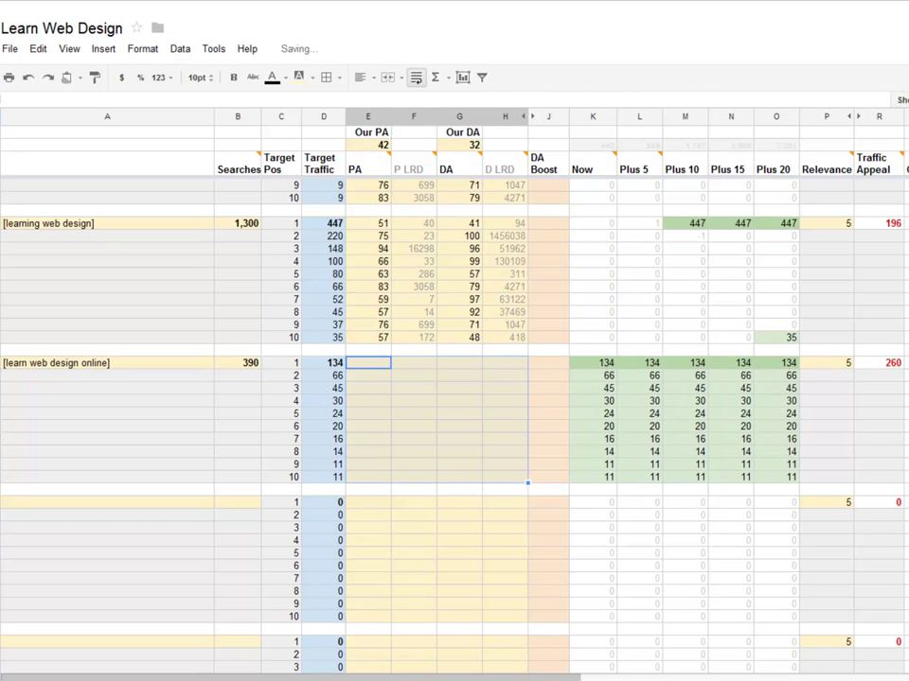
{"action": "left_click", "coordinate": [878, 363]}
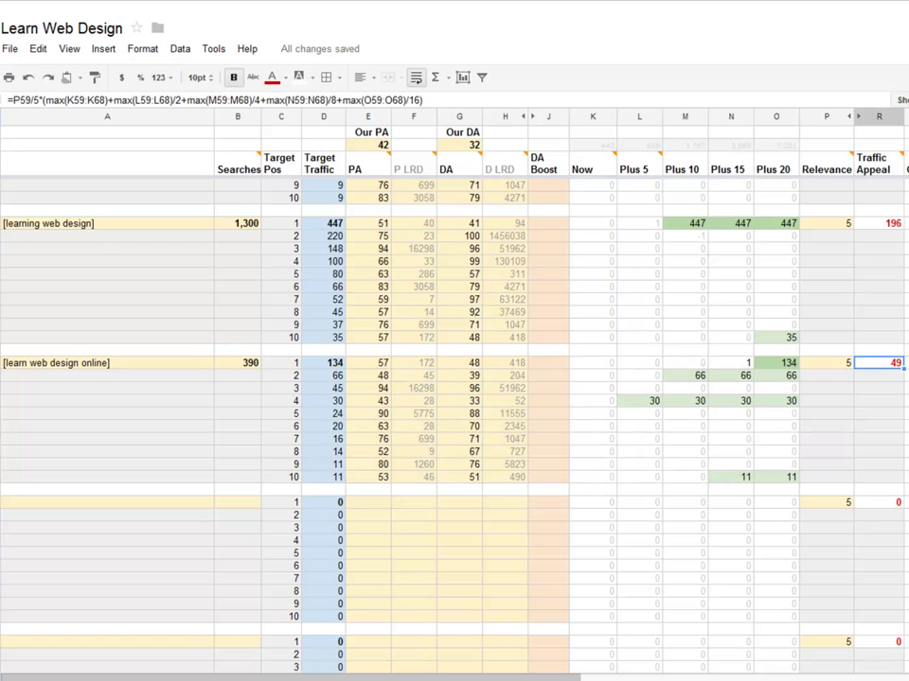
Compare Traffic Appeal across all six completed keywords and review the Our PA and Our DA values.
{"action": "left_click", "coordinate": [906, 311]}
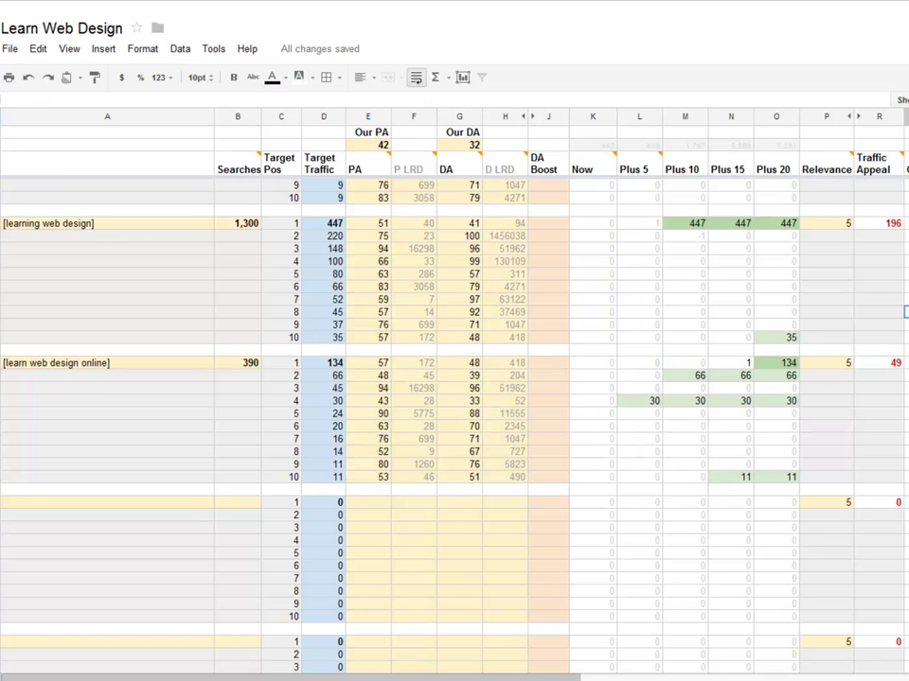
{"action": "scroll", "coordinate": [454, 398], "scroll_direction": "up", "scroll_amount": 10}
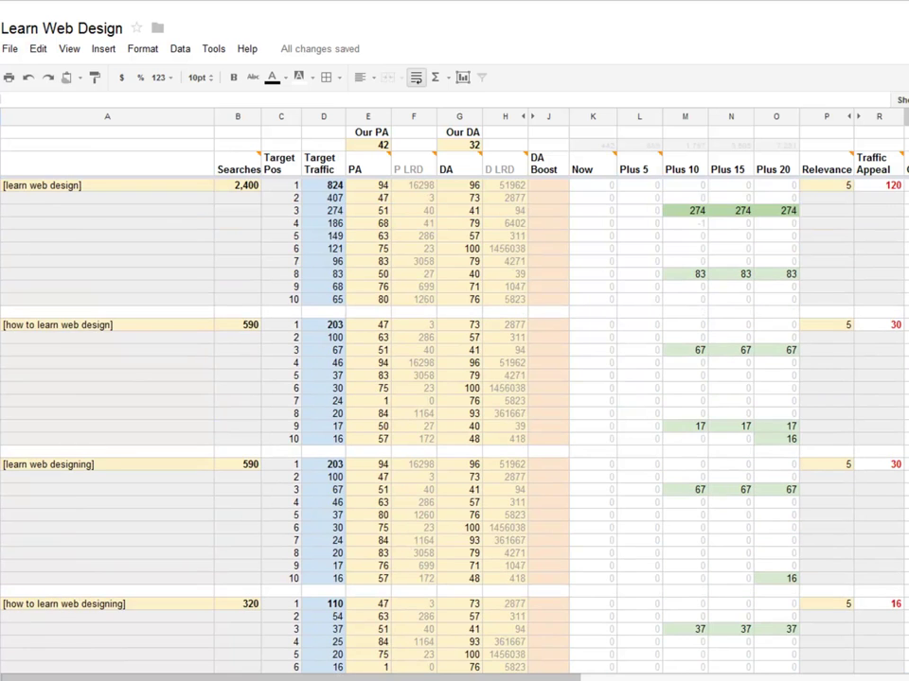
{"action": "scroll", "coordinate": [454, 426], "scroll_direction": "down", "scroll_amount": 9}
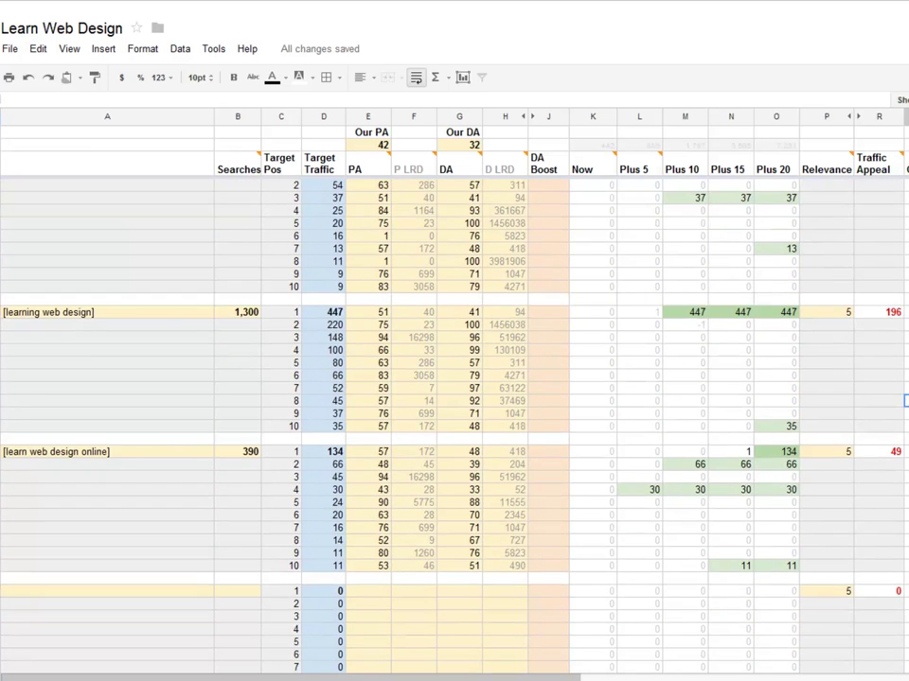
{"action": "scroll", "coordinate": [454, 426], "scroll_direction": "up", "scroll_amount": 8}
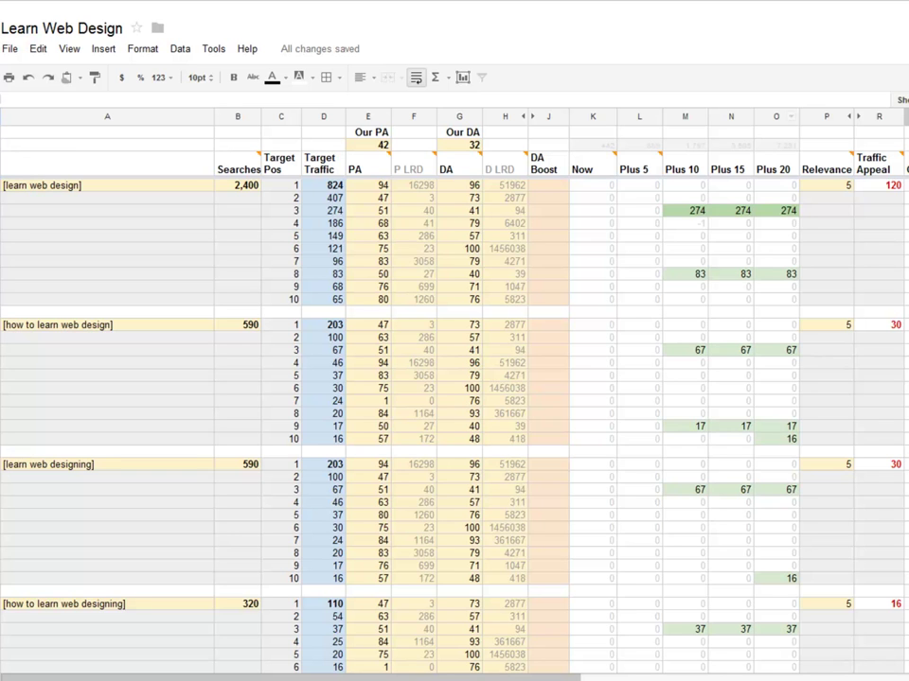
{"action": "left_click_drag", "start_coordinate": [368, 132], "coordinate": [459, 145]}
{"action": "key", "text": "shift+Right"}
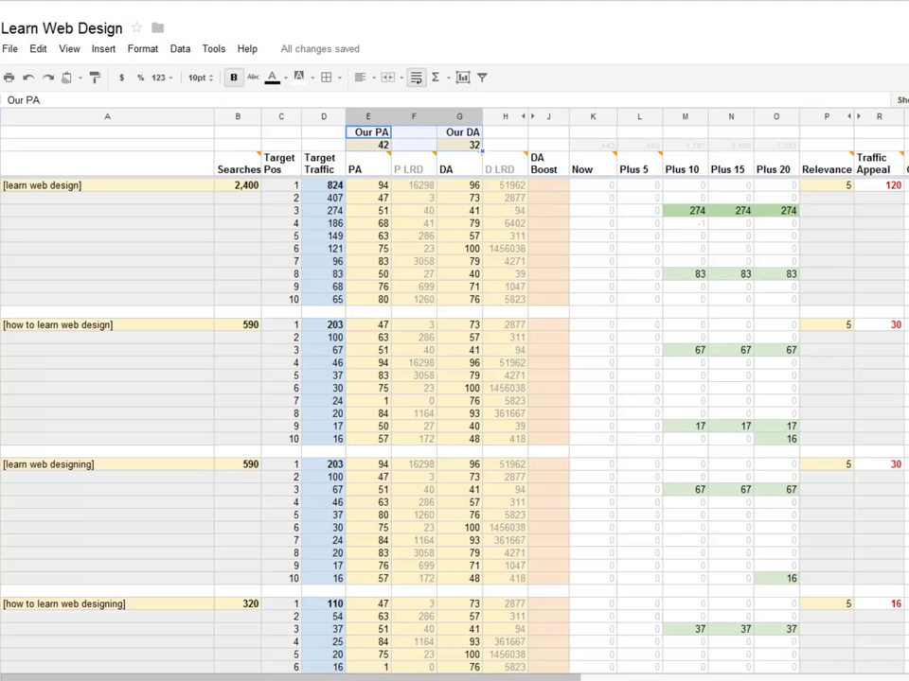
Examine the [learning web design] block and its Traffic Appeal formula in relation to the other keywords.
{"action": "left_click", "coordinate": [906, 286]}
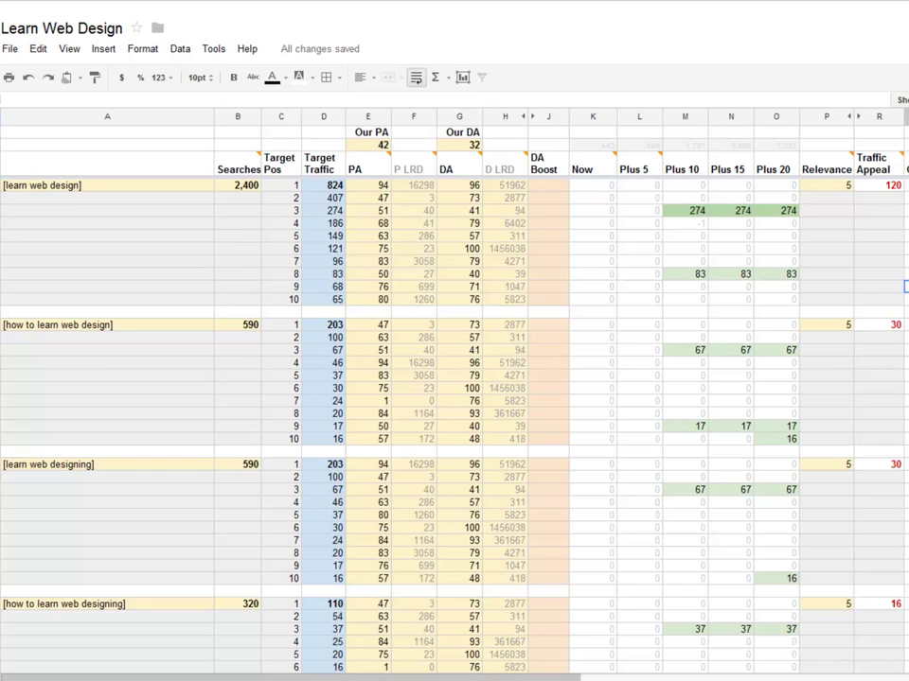
{"action": "left_click", "coordinate": [905, 363]}
{"action": "scroll", "coordinate": [455, 426], "scroll_direction": "down", "scroll_amount": 8}
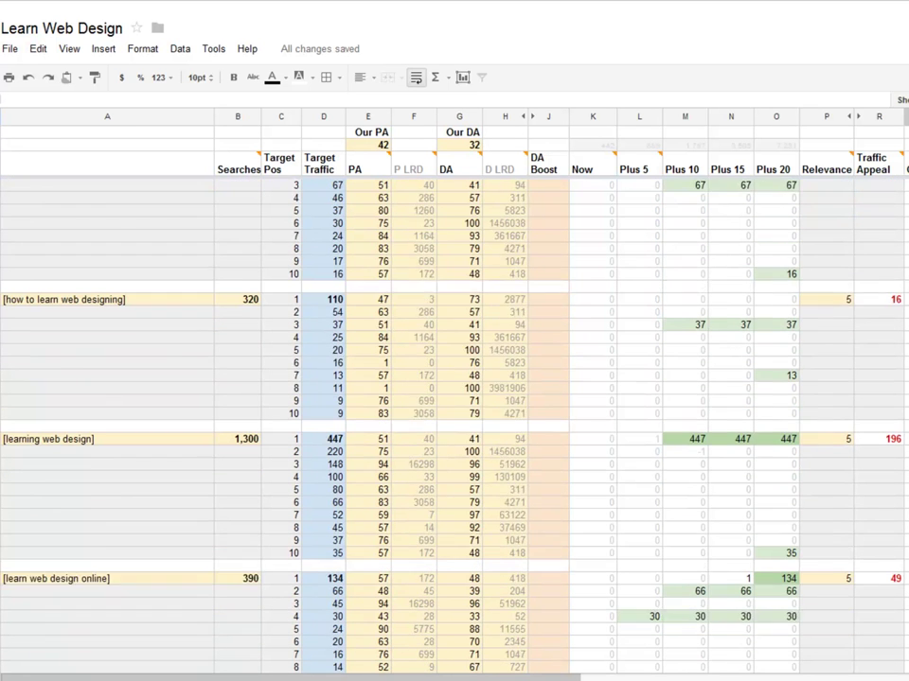
{"action": "left_click", "coordinate": [107, 414]}
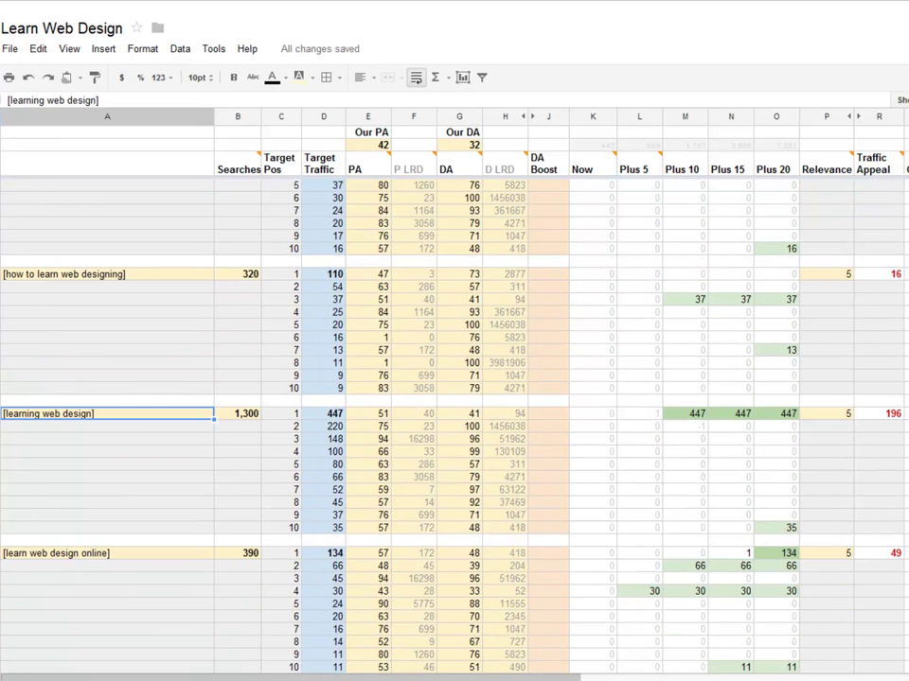
{"action": "left_click", "coordinate": [879, 414]}
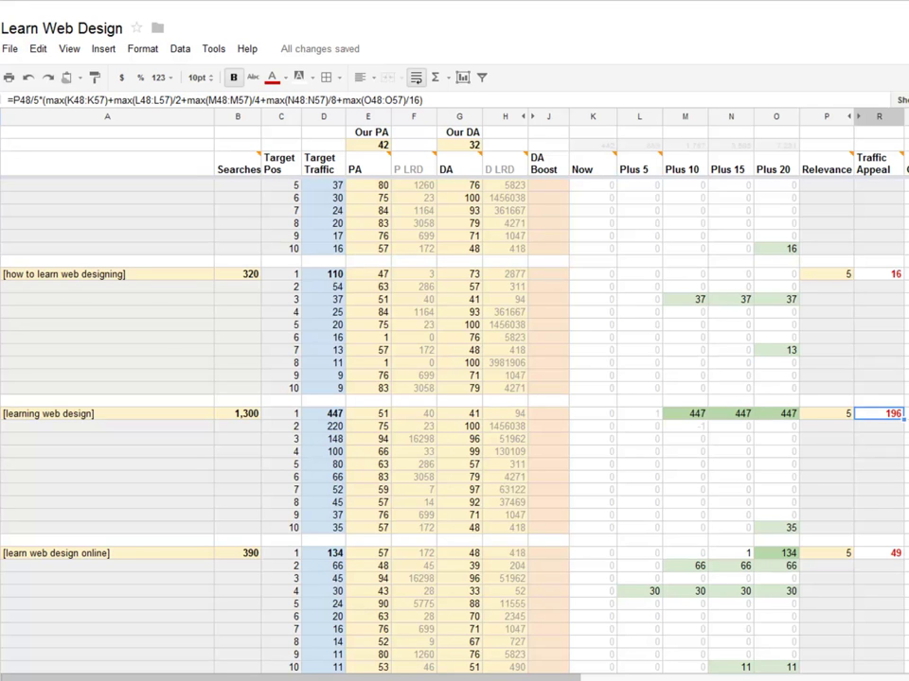
{"action": "left_click", "coordinate": [905, 489]}
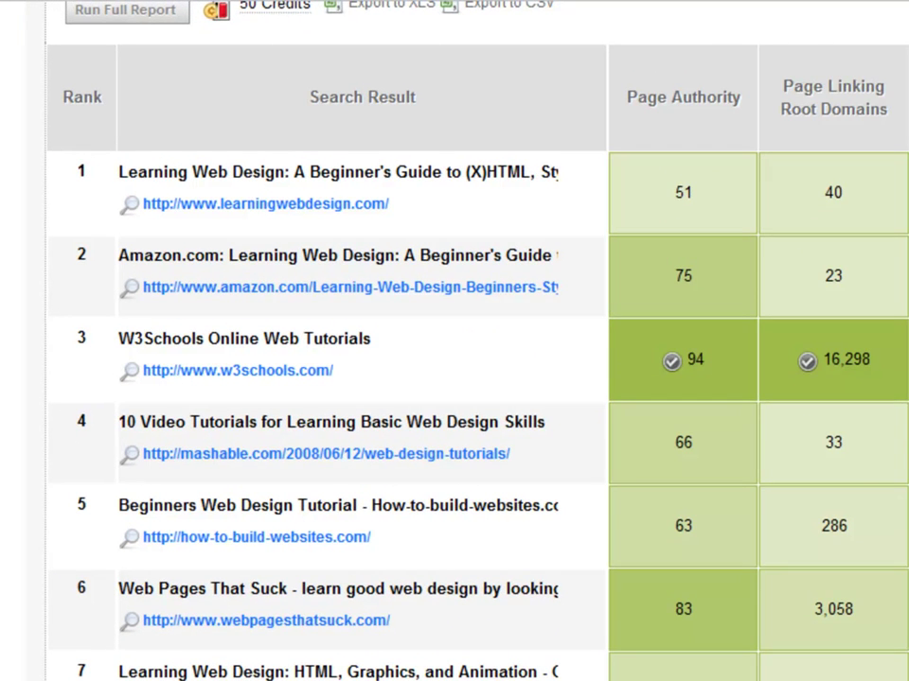
Copy the top-ranked result's URL from the [learning web design] report into the Comments cell of that keyword's first position, S48.
{"action": "right_click", "coordinate": [297, 203]}
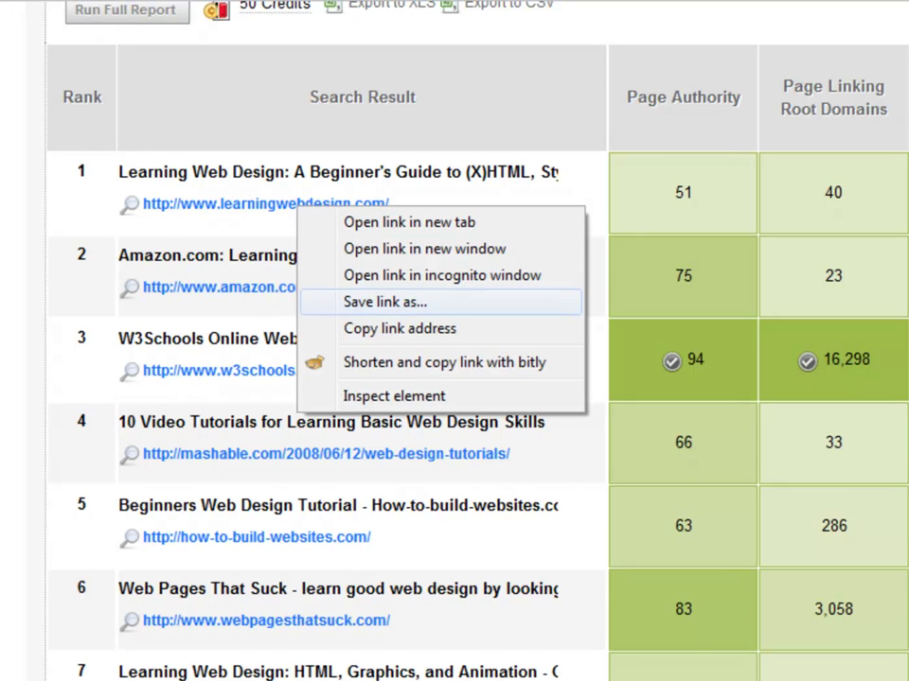
{"action": "left_click", "coordinate": [399, 328]}
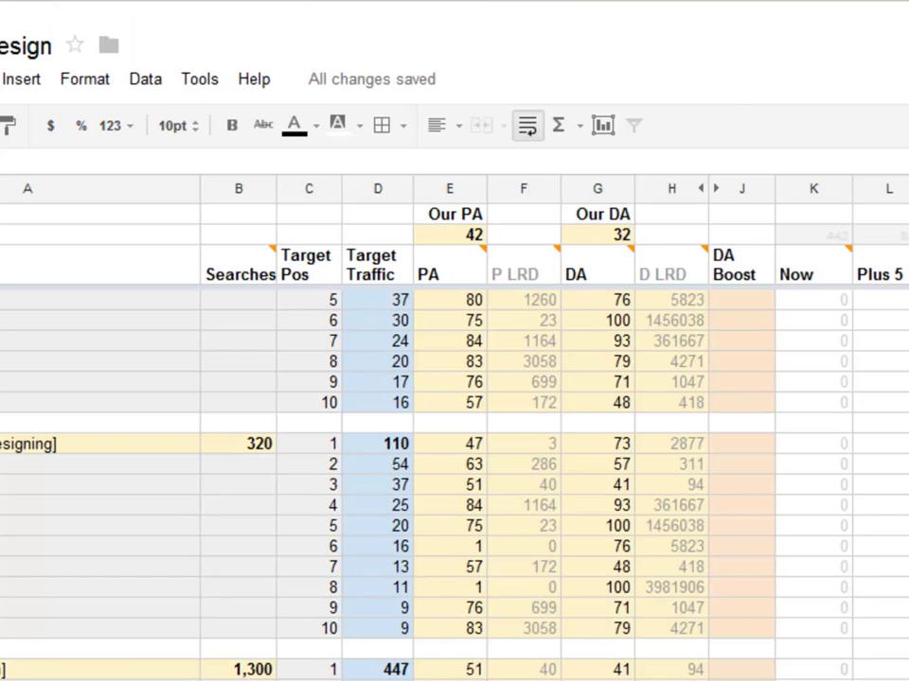
{"action": "key", "text": "Up"}
{"action": "key", "text": "Up"}
{"action": "key", "text": "Up"}
{"action": "key", "text": "Up"}
{"action": "key", "text": "Up"}
{"action": "key", "text": "Up"}
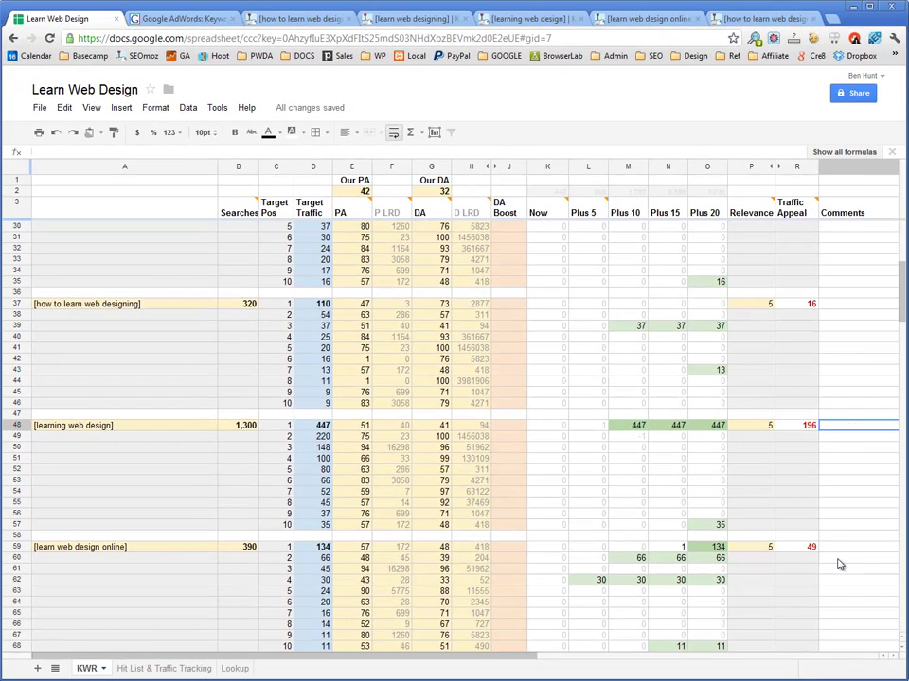
{"action": "key", "text": "ctrl+v"}
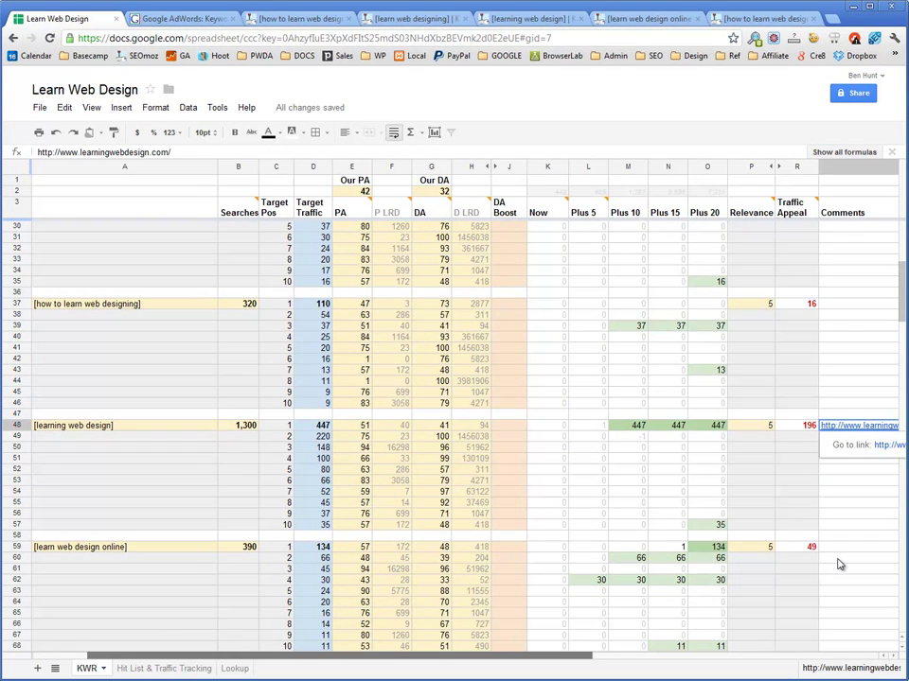
{"action": "key", "text": "Down"}
{"action": "key", "text": "Down"}
{"action": "key", "text": "Down"}
{"action": "key", "text": "Down"}
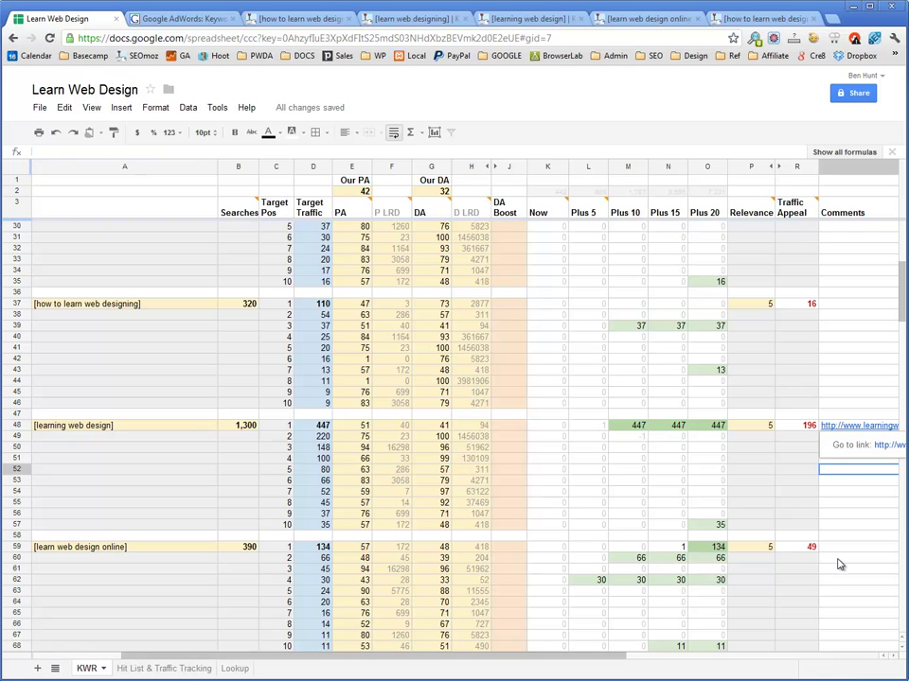
Narrow the keyword column A so that more of the Comments column fits in view.
{"action": "scroll", "coordinate": [838, 564], "scroll_direction": "right", "scroll_amount": 1}
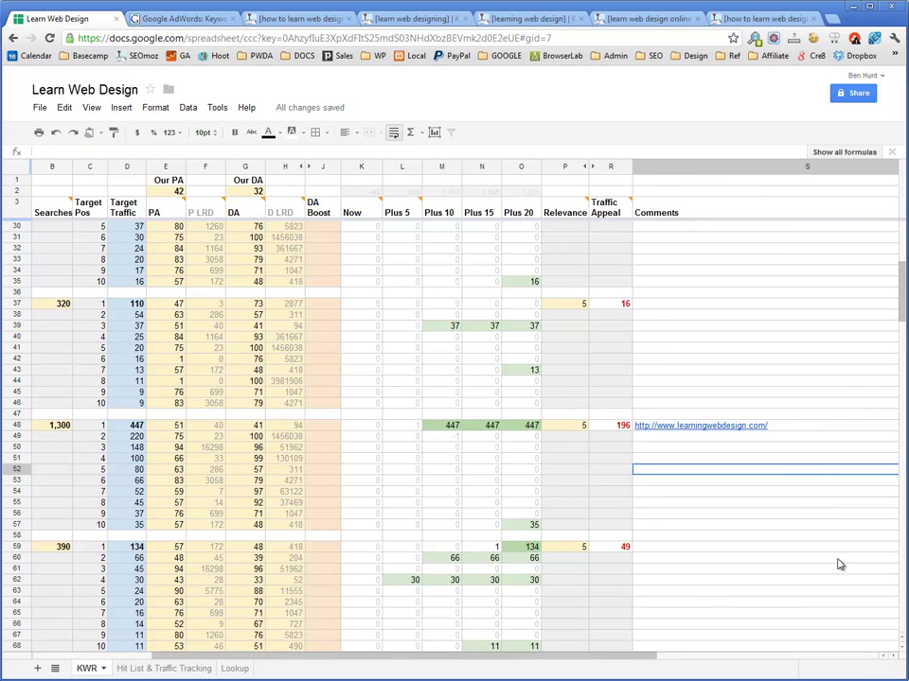
{"action": "scroll", "coordinate": [838, 565], "scroll_direction": "left", "scroll_amount": 2}
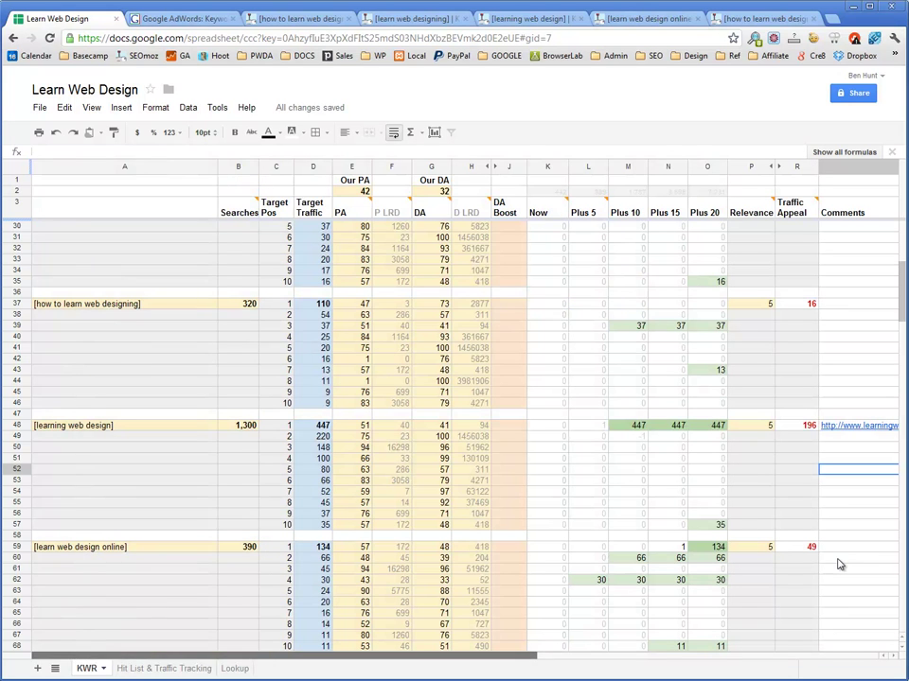
{"action": "left_click_drag", "start_coordinate": [217, 167], "coordinate": [165, 167]}
{"action": "left_click_drag", "start_coordinate": [837, 559], "coordinate": [838, 565]}
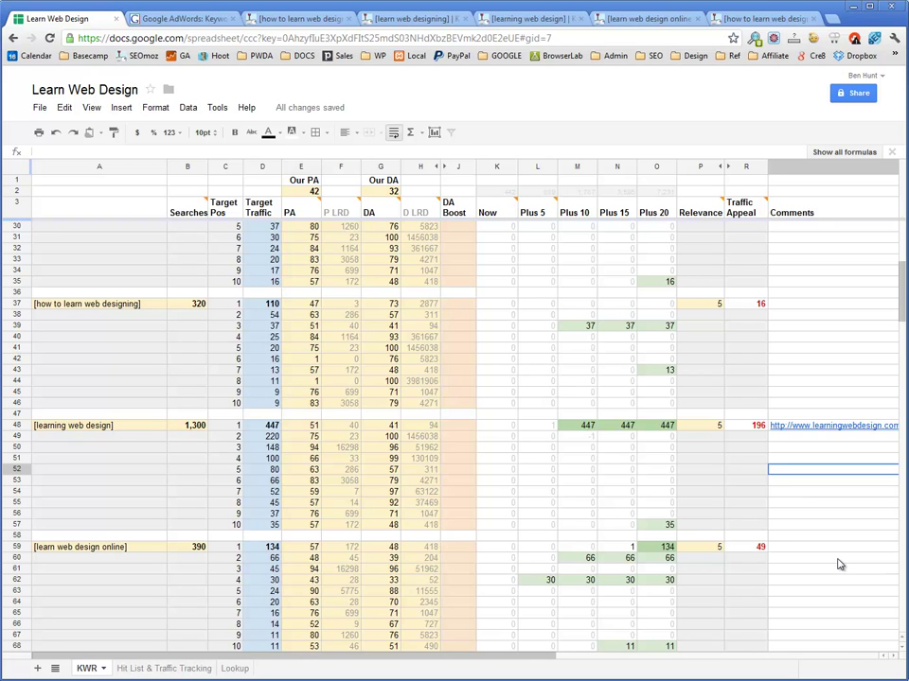
Set the DA Boost for the first-position competitor of [learning web design] to 60.
{"action": "left_click", "coordinate": [458, 166]}
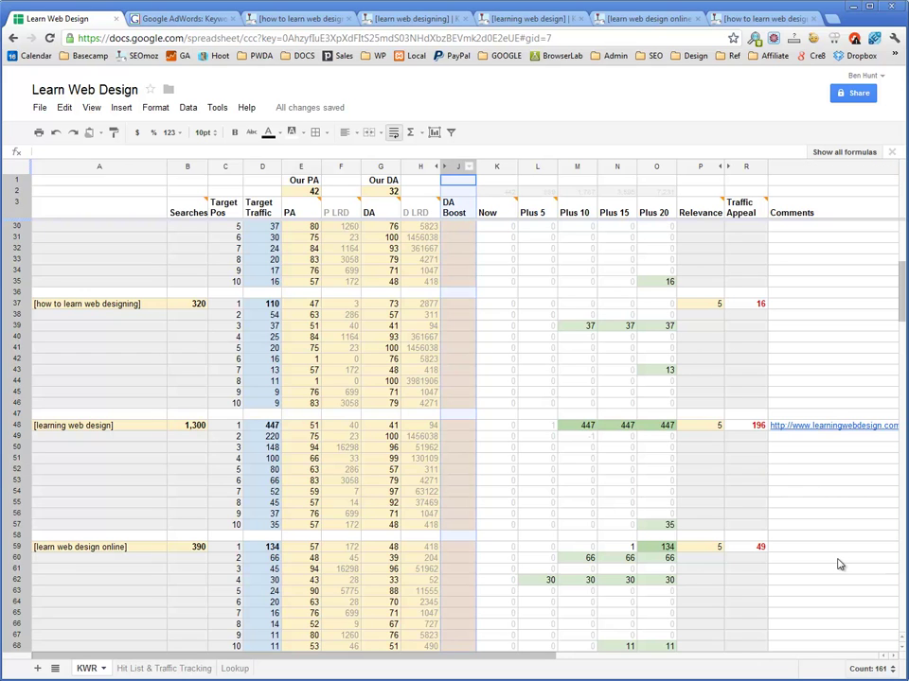
{"action": "left_click", "coordinate": [699, 469]}
{"action": "left_click", "coordinate": [458, 425]}
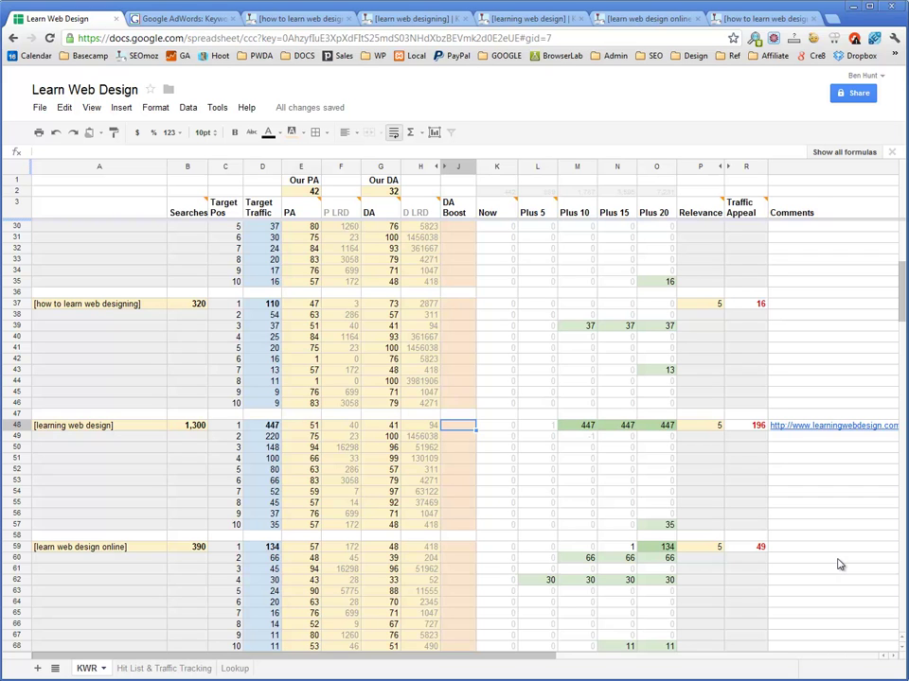
{"action": "type", "text": "60"}
{"action": "key", "text": "Tab"}
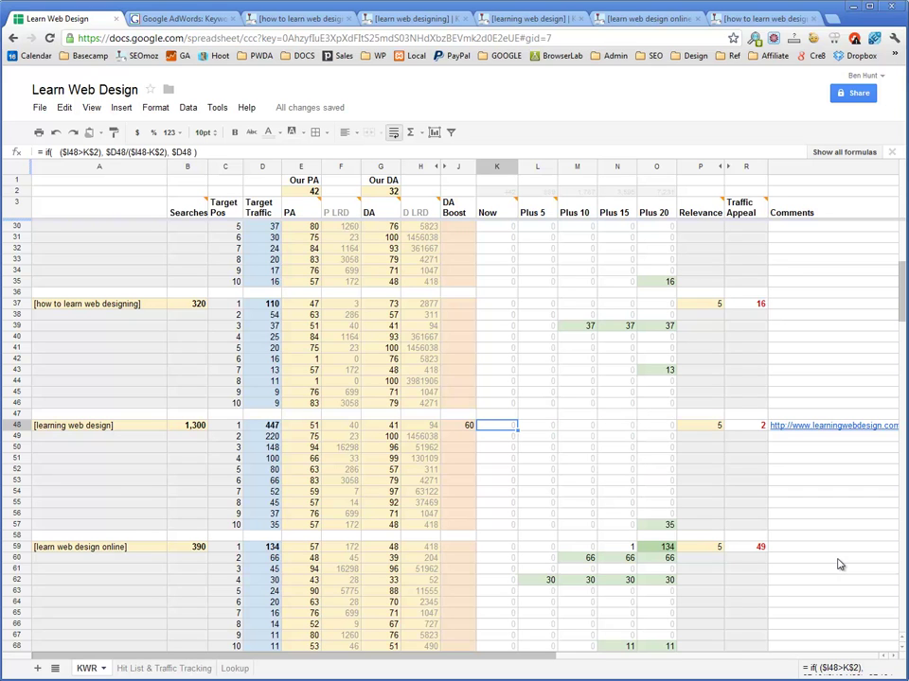
Check the [learning web design] Traffic Appeal and the top competitor's authority and linking-domain figures in E48:H48.
{"action": "key", "text": "Right"}
{"action": "key", "text": "Right"}
{"action": "key", "text": "Right"}
{"action": "key", "text": "Right"}
{"action": "key", "text": "Right"}
{"action": "key", "text": "Right"}
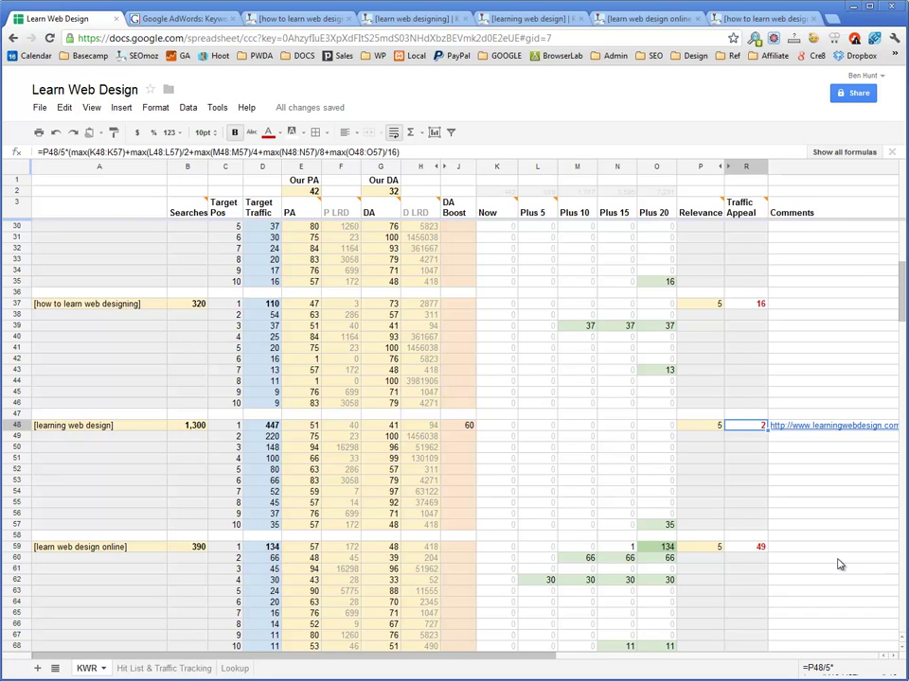
{"action": "key", "text": "Left"}
{"action": "key", "text": "Left"}
{"action": "key", "text": "Left"}
{"action": "key", "text": "Left"}
{"action": "key", "text": "Left"}
{"action": "key", "text": "Left"}
{"action": "key", "text": "Left"}
{"action": "key", "text": "Left"}
{"action": "key", "text": "Left"}
{"action": "key", "text": "Left"}
{"action": "key", "text": "Left"}
{"action": "key", "text": "shift+Right"}
{"action": "key", "text": "shift+Right"}
{"action": "key", "text": "shift+Right"}
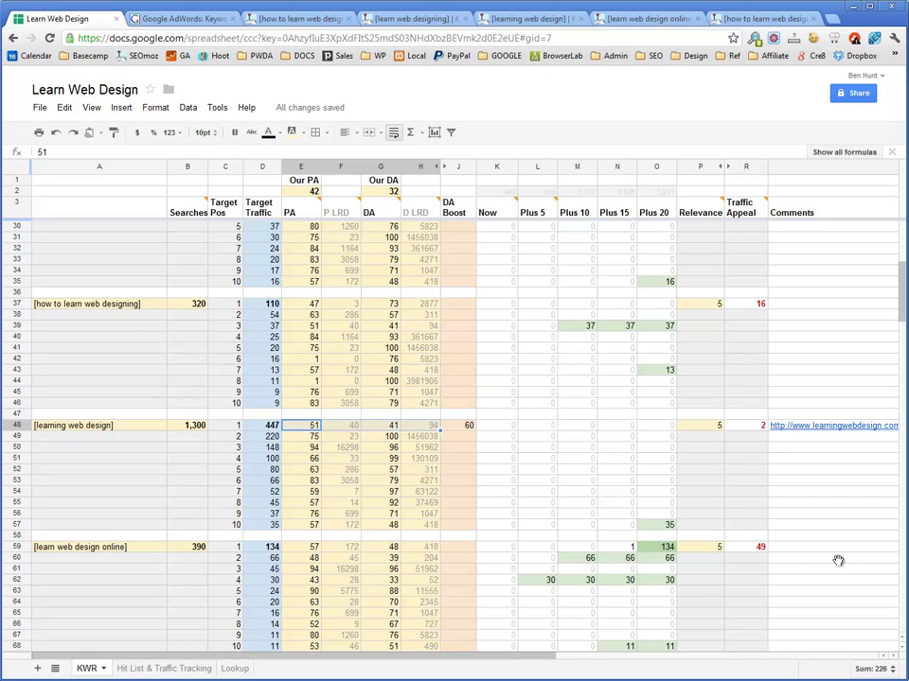
{"action": "key", "text": "Right"}
{"action": "key", "text": "Right"}
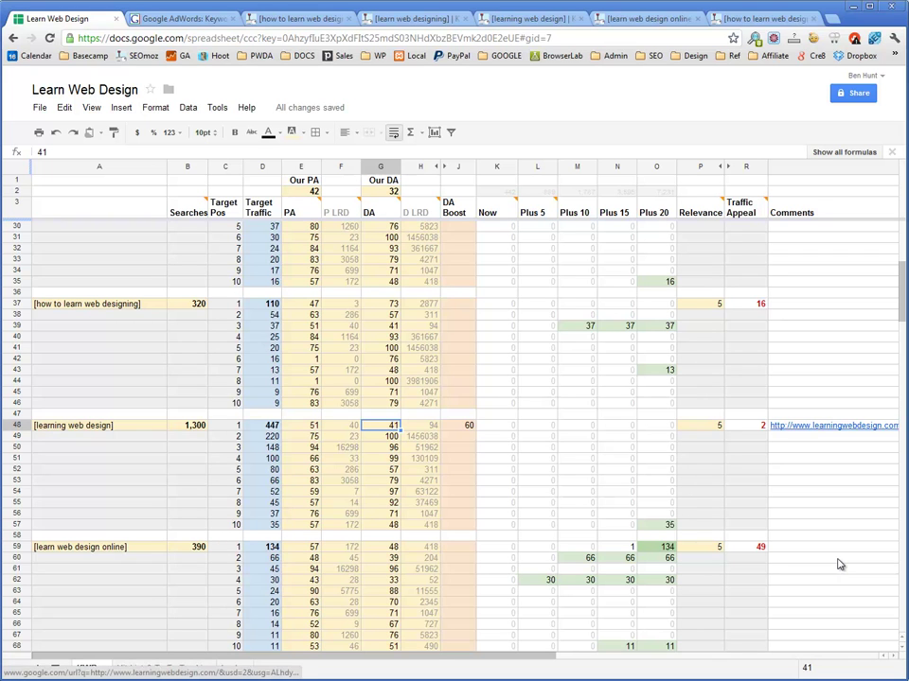
Fill the competitor URL cell in the [learning web design] Comments column with light red.
{"action": "key", "text": "ctrl+Right"}
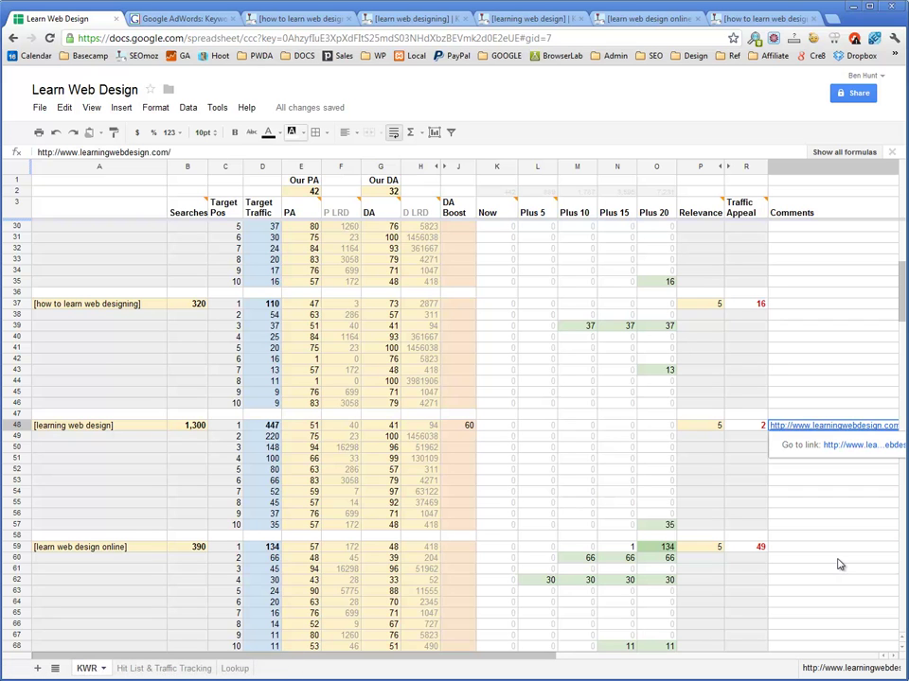
{"action": "left_click", "coordinate": [292, 132]}
{"action": "left_click", "coordinate": [311, 198]}
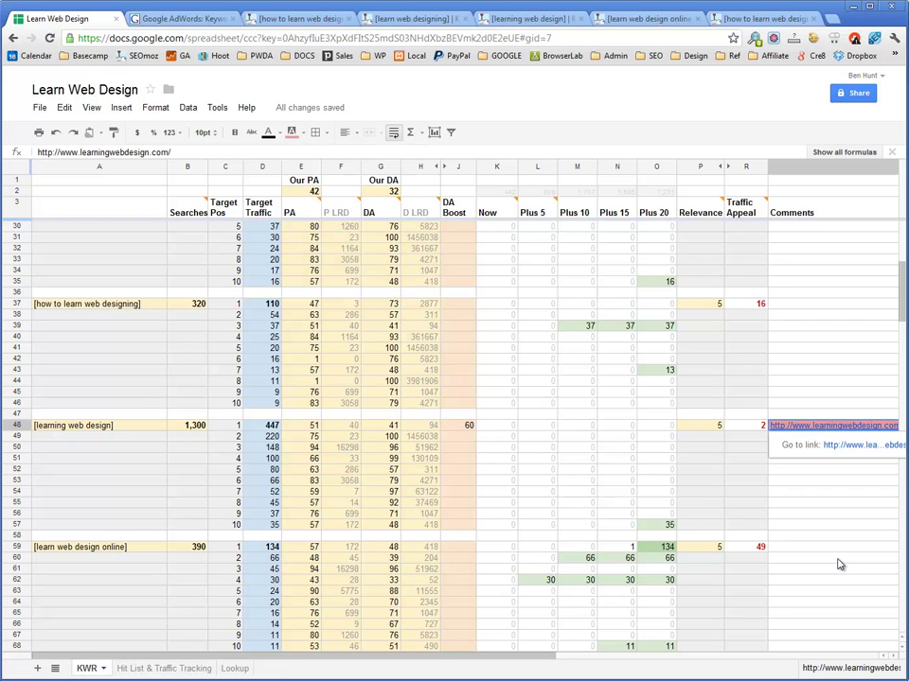
Review the other keyword blocks up to [learn web design] for positions held by the same competitor.
{"action": "key", "text": "Up"}
{"action": "key", "text": "Up"}
{"action": "key", "text": "Up"}
{"action": "key", "text": "Up"}
{"action": "key", "text": "Up"}
{"action": "key", "text": "Up"}
{"action": "key", "text": "Up"}
{"action": "scroll", "coordinate": [838, 565], "scroll_direction": "down", "scroll_amount": 2}
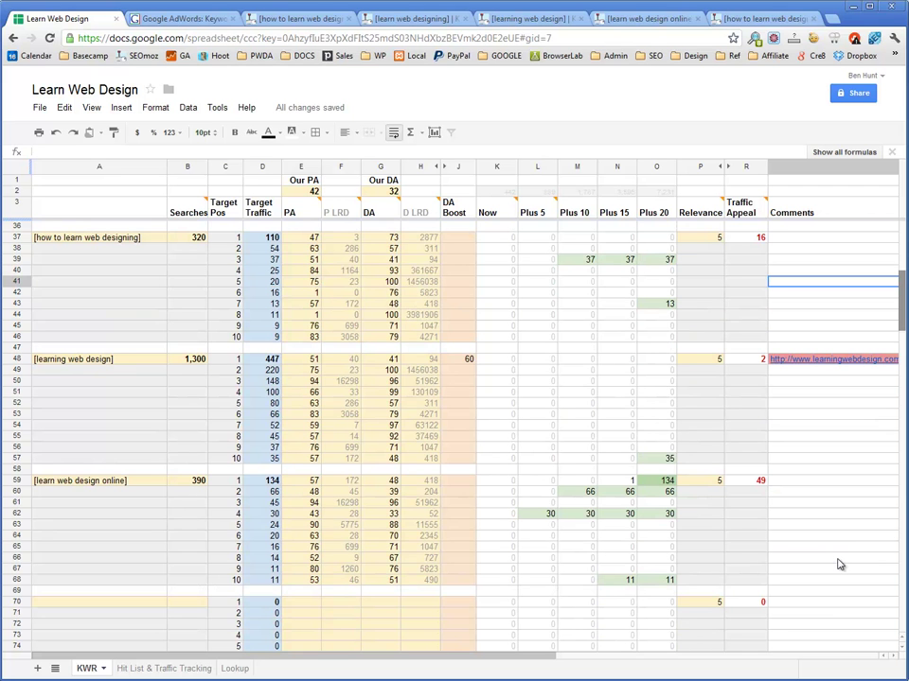
{"action": "scroll", "coordinate": [838, 565], "scroll_direction": "up", "scroll_amount": 10}
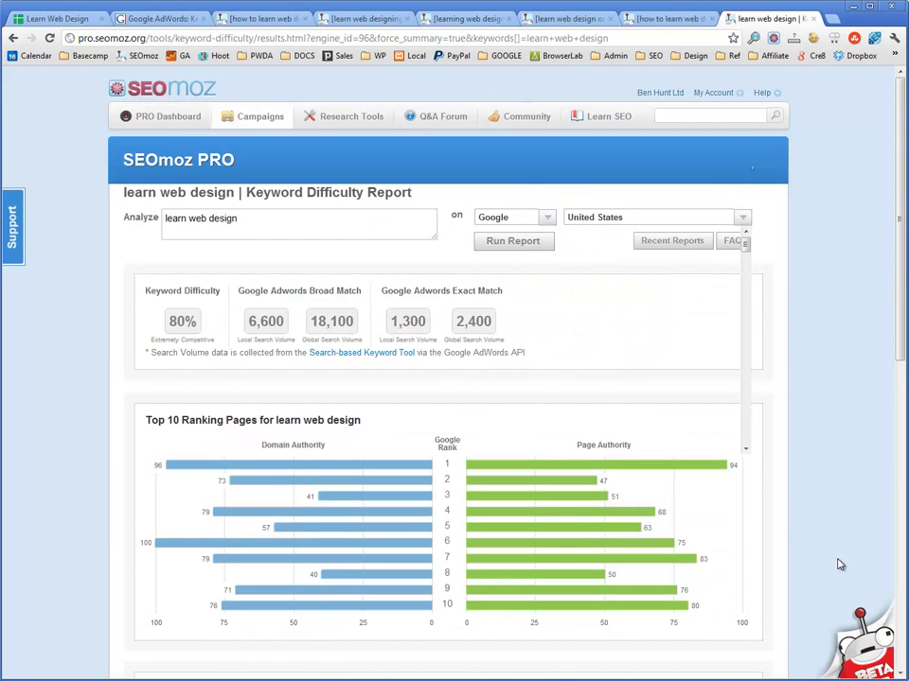
Copy the third-ranked result's URL from the learn web design report into the Comments cell of that position, S6.
{"action": "scroll", "coordinate": [837, 564], "scroll_direction": "down", "scroll_amount": 3}
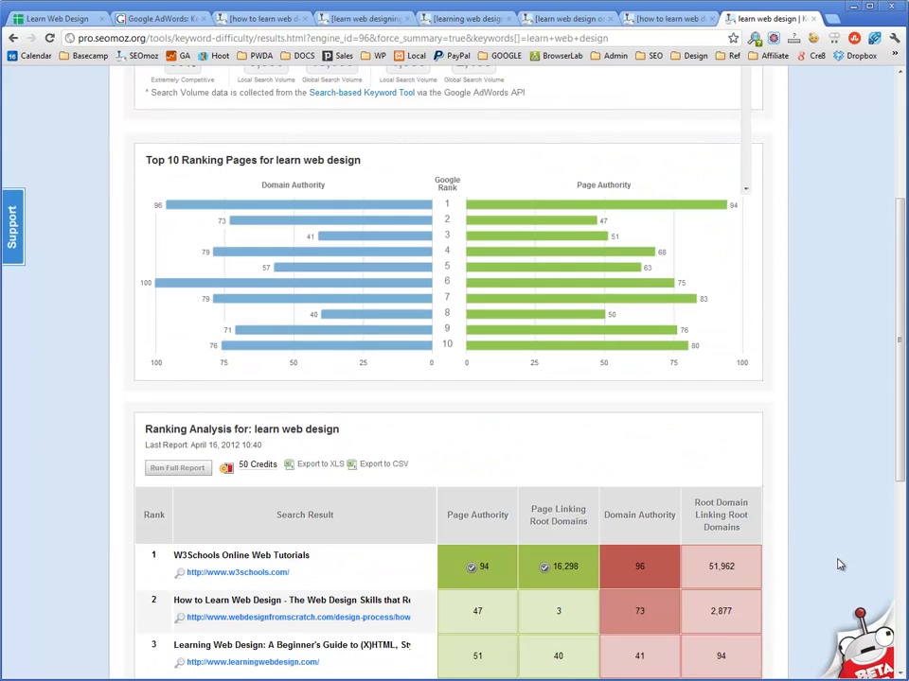
{"action": "scroll", "coordinate": [837, 565], "scroll_direction": "down", "scroll_amount": 2}
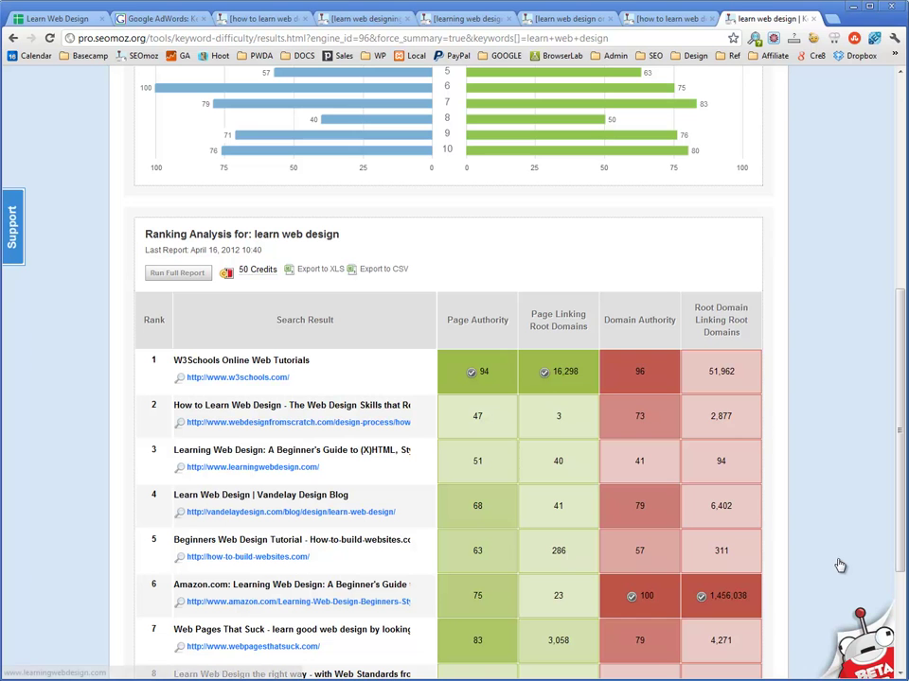
{"action": "right_click", "coordinate": [285, 466]}
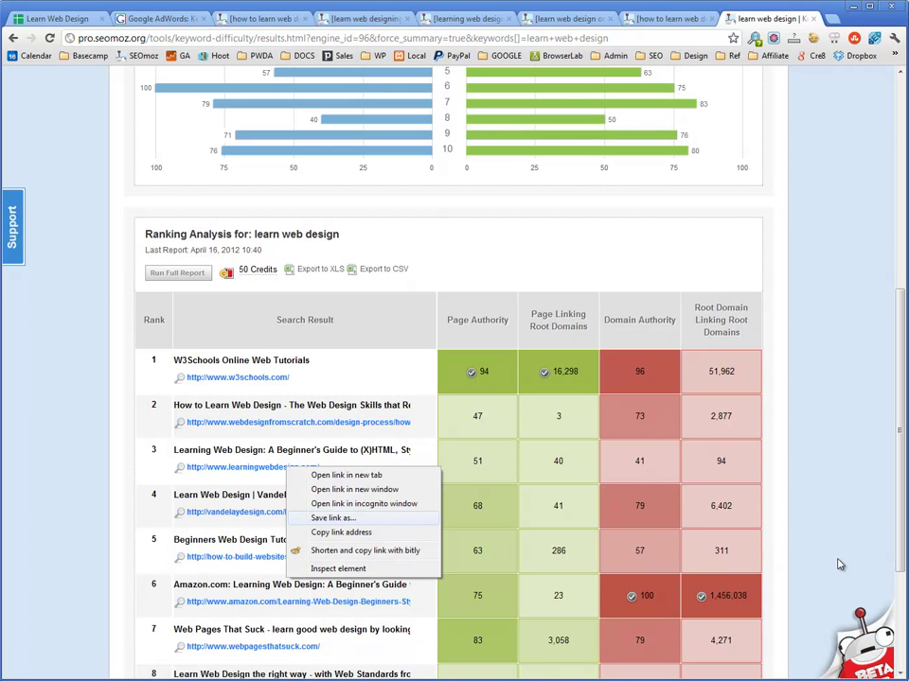
{"action": "left_click", "coordinate": [341, 532]}
{"action": "key", "text": "ctrl+1"}
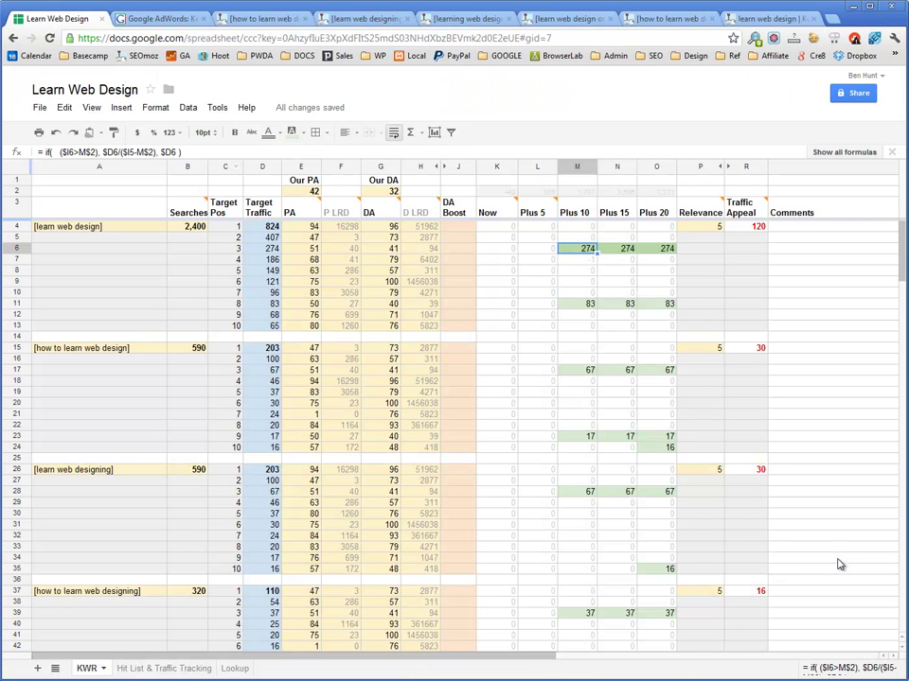
{"action": "key", "text": "Right"}
{"action": "key", "text": "Right"}
{"action": "key", "text": "Right"}
{"action": "key", "text": "Right"}
{"action": "key", "text": "Right"}
{"action": "type", "text": "http://www.learningwebdesign.com/"}
{"action": "key", "text": "Down"}
{"action": "key", "text": "Down"}
{"action": "key", "text": "Down"}
{"action": "key", "text": "Down"}
{"action": "key", "text": "Down"}
{"action": "key", "text": "Down"}
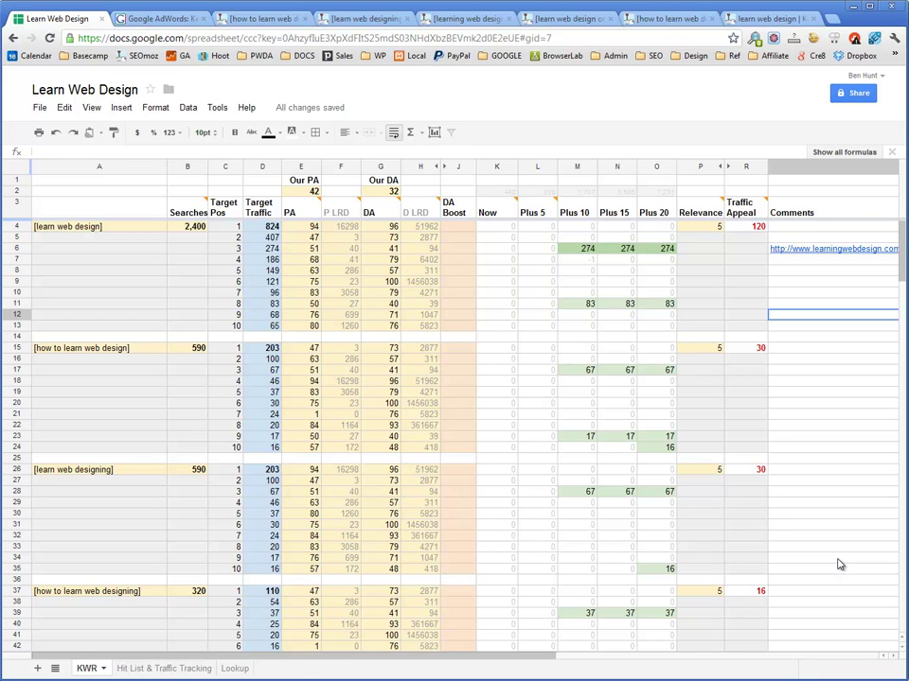
Set the DA Boost for the third-position competitor of [learn web design] to 50.
{"action": "key", "text": "Up"}
{"action": "key", "text": "Up"}
{"action": "key", "text": "Up"}
{"action": "key", "text": "Up"}
{"action": "key", "text": "Up"}
{"action": "key", "text": "Up"}
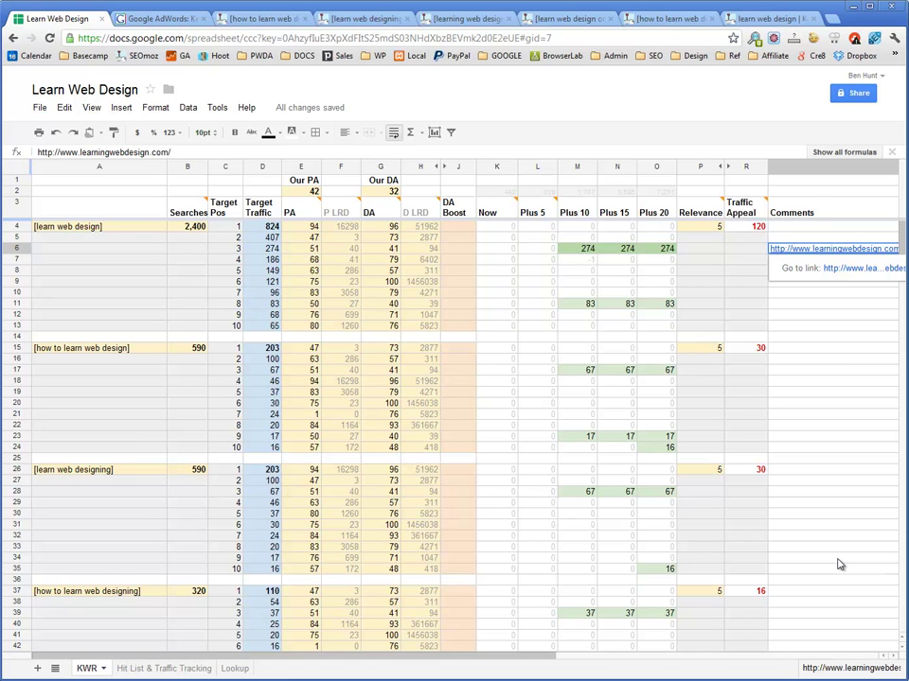
{"action": "key", "text": "Left"}
{"action": "key", "text": "Left"}
{"action": "key", "text": "Left"}
{"action": "key", "text": "Left"}
{"action": "key", "text": "Left"}
{"action": "key", "text": "Left"}
{"action": "key", "text": "Left"}
{"action": "key", "text": "Left"}
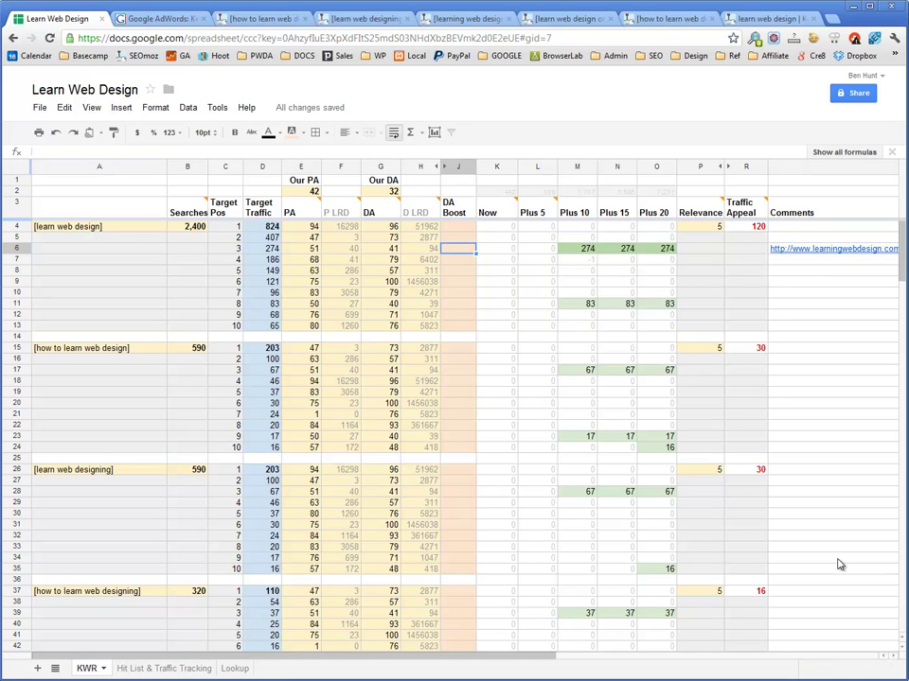
{"action": "type", "text": "50"}
{"action": "key", "text": "Tab"}
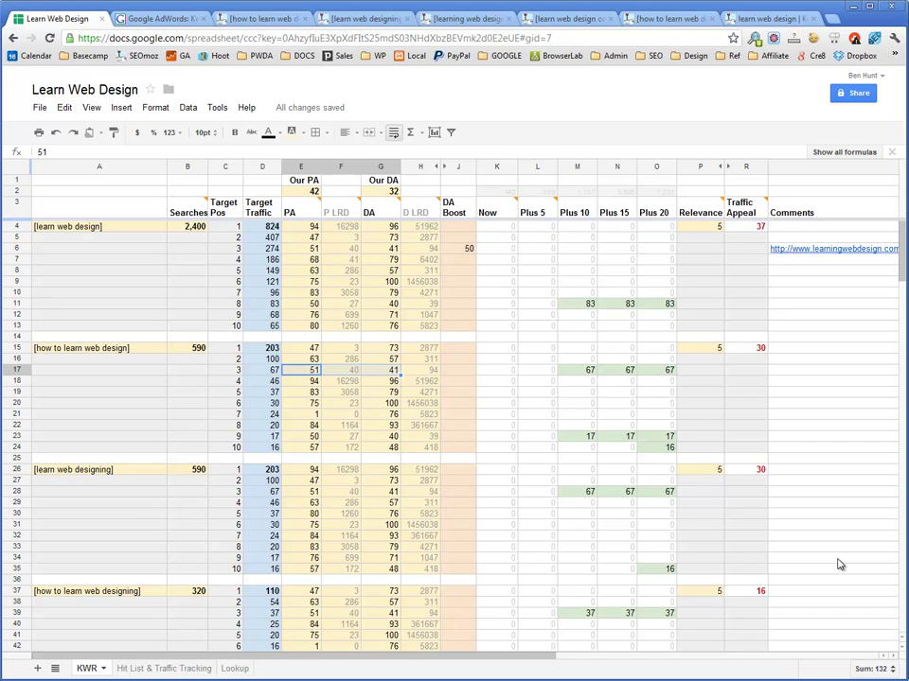
Set the DA Boost for the third-position competitor of [how to learn web design] to 40.
{"action": "key", "text": "Right"}
{"action": "key", "text": "Right"}
{"action": "key", "text": "Right"}
{"action": "key", "text": "Right"}
{"action": "type", "text": "40"}
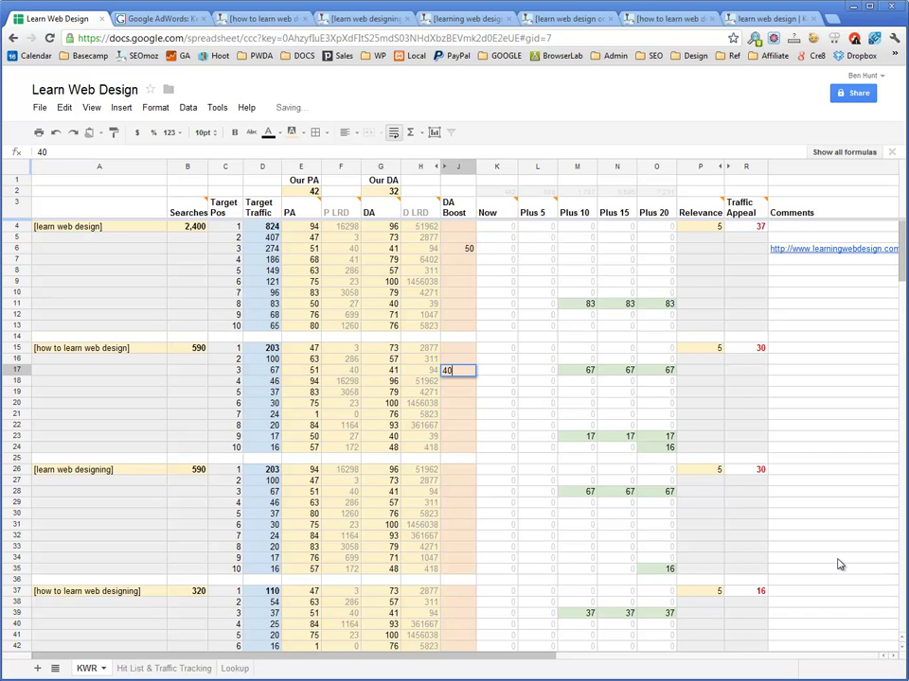
{"action": "key", "text": "Return"}
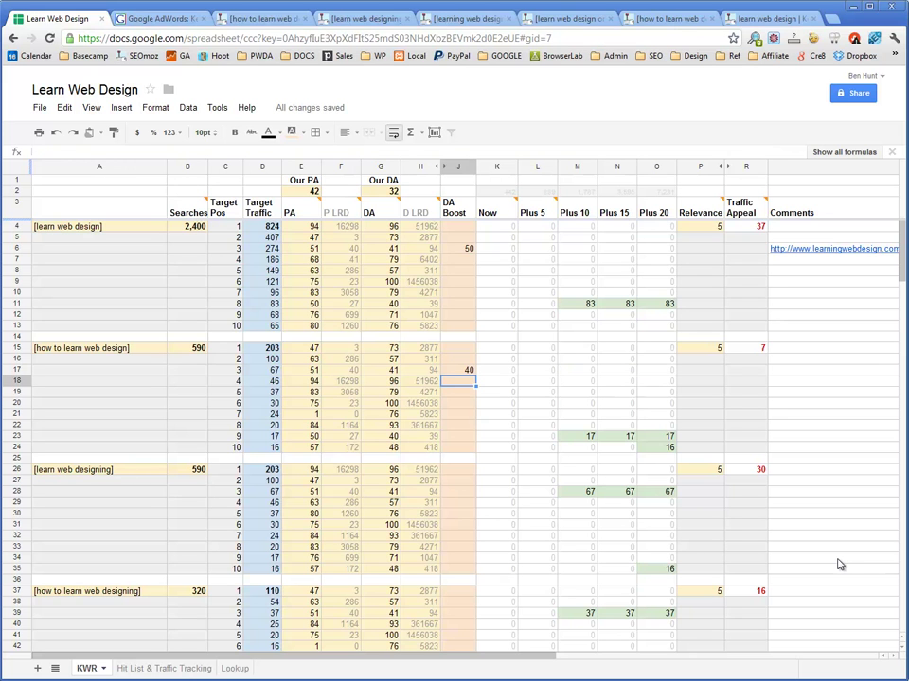
Set the DA Boost for the third-position competitor of [learn web designing] to 35.
{"action": "scroll", "coordinate": [838, 565], "scroll_direction": "down", "scroll_amount": 5}
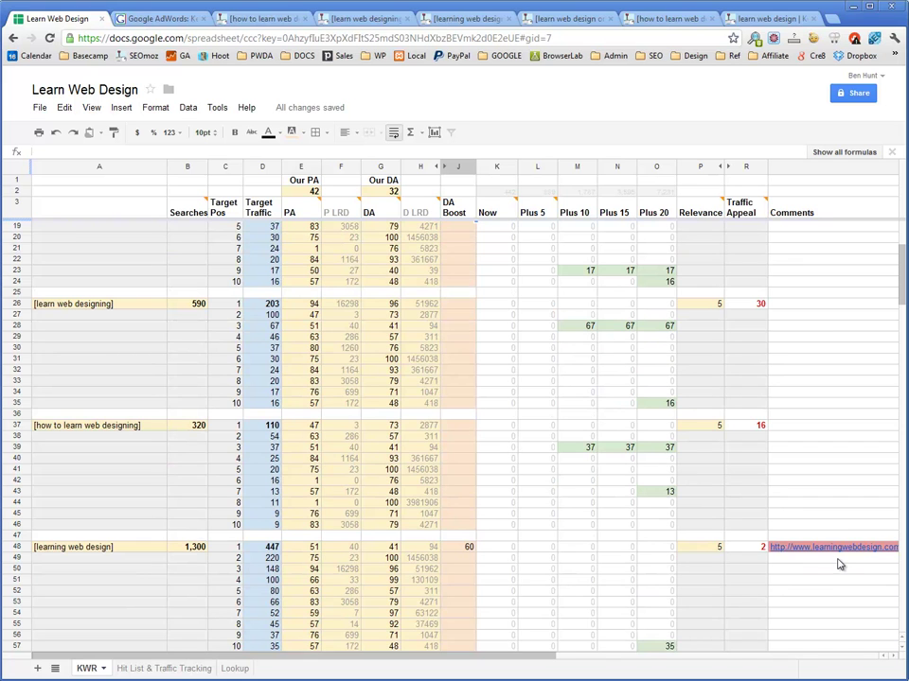
{"action": "key", "text": "Down"}
{"action": "key", "text": "Down"}
{"action": "key", "text": "Down"}
{"action": "key", "text": "Down"}
{"action": "key", "text": "Down"}
{"action": "key", "text": "Down"}
{"action": "key", "text": "Down"}
{"action": "key", "text": "Down"}
{"action": "key", "text": "Down"}
{"action": "key", "text": "Down"}
{"action": "type", "text": "35"}
{"action": "key", "text": "Return"}
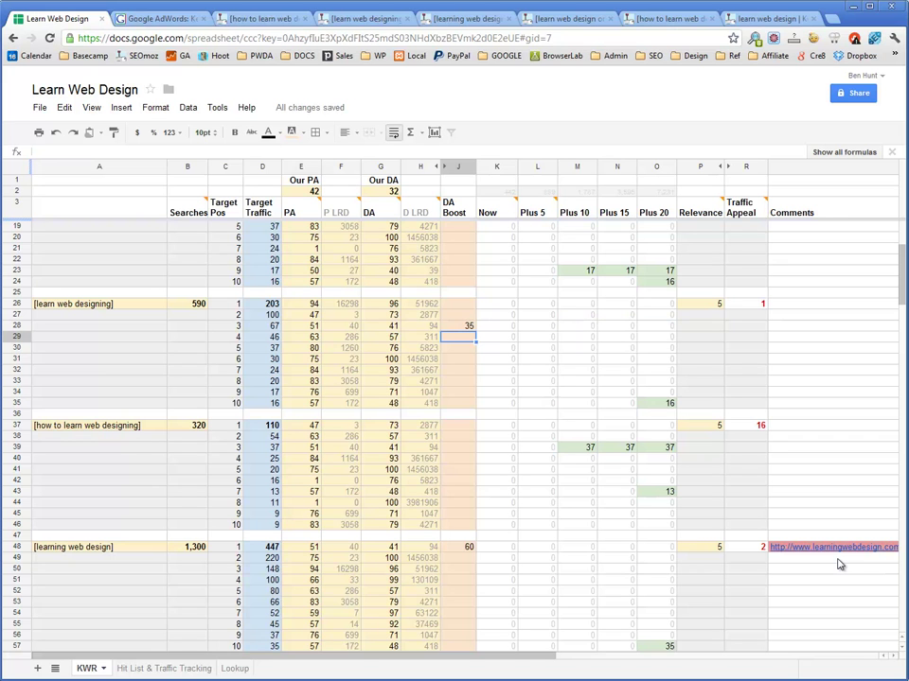
Fill the competitor URL cell in the [learn web design] Comments column with the same light red.
{"action": "scroll", "coordinate": [837, 565], "scroll_direction": "up", "scroll_amount": 5}
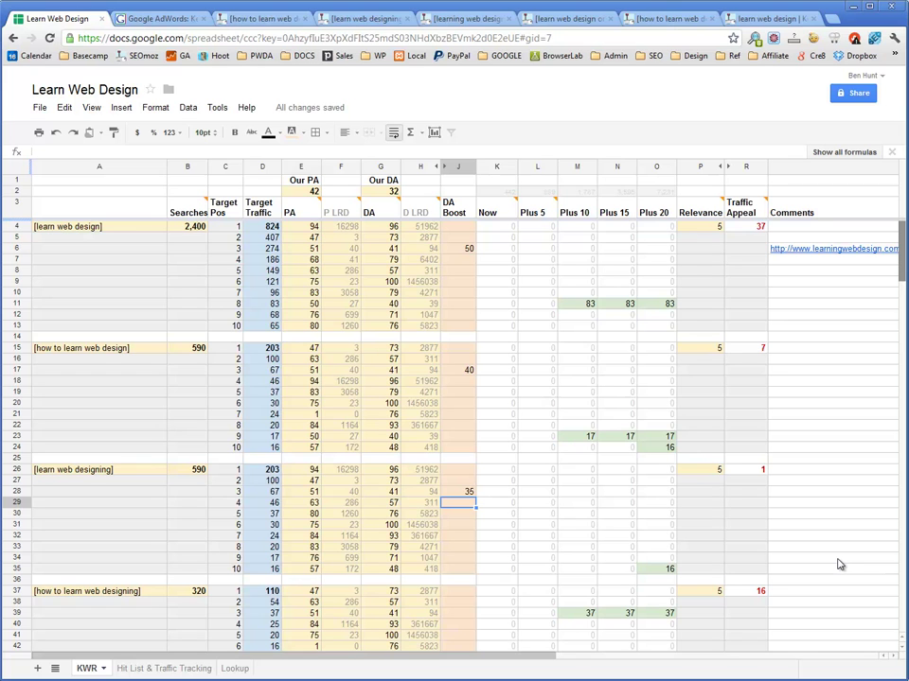
{"action": "left_click", "coordinate": [833, 248]}
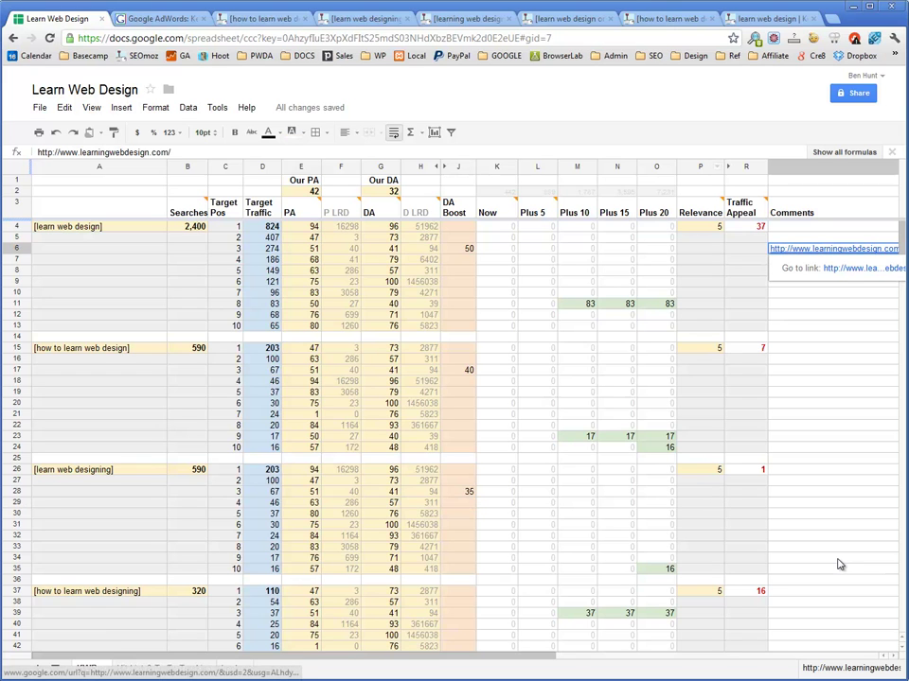
{"action": "left_click", "coordinate": [295, 133]}
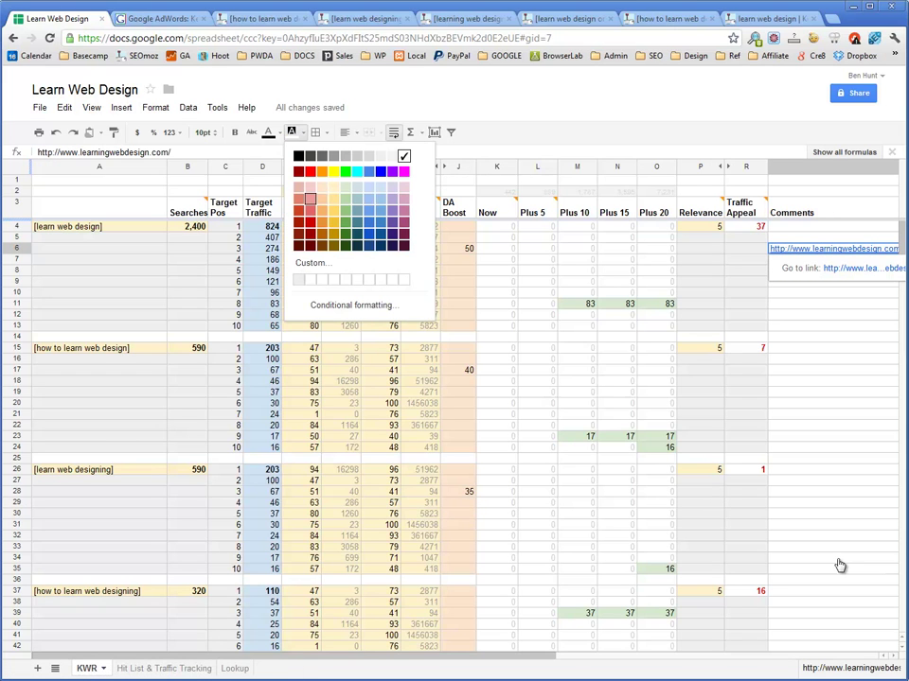
{"action": "left_click", "coordinate": [310, 198]}
{"action": "left_click", "coordinate": [833, 347]}
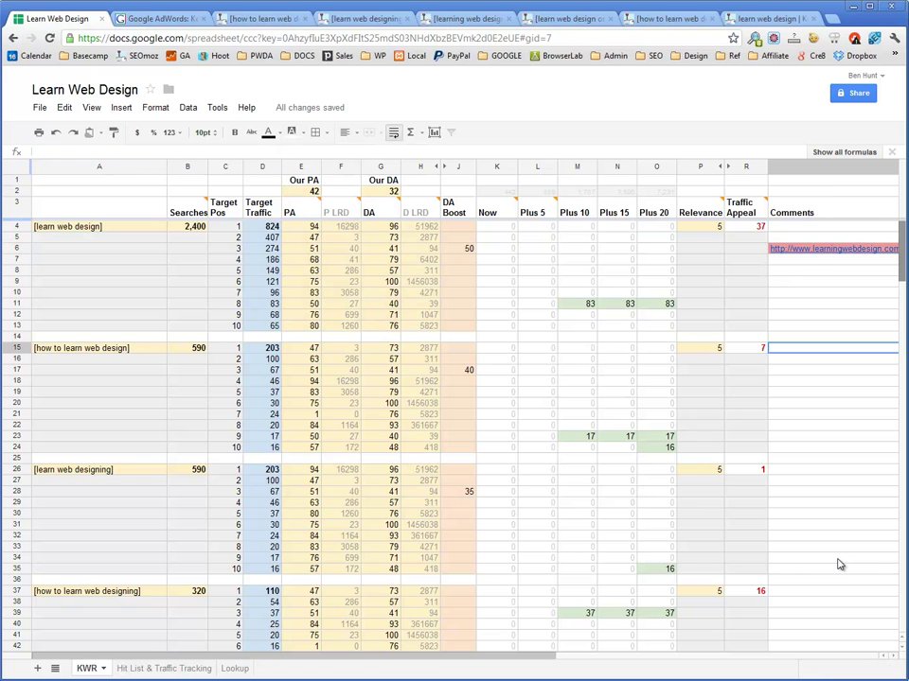
{"action": "scroll", "coordinate": [837, 565], "scroll_direction": "down", "scroll_amount": 10}
{"action": "scroll", "coordinate": [838, 565], "scroll_direction": "down", "scroll_amount": 2}
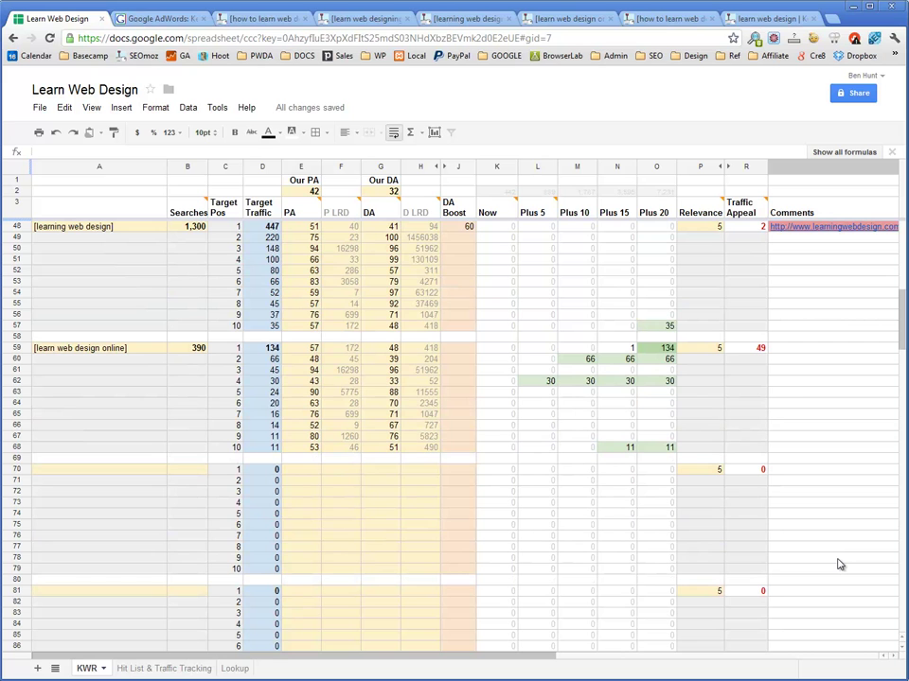
{"action": "key", "text": "ctrl+6"}
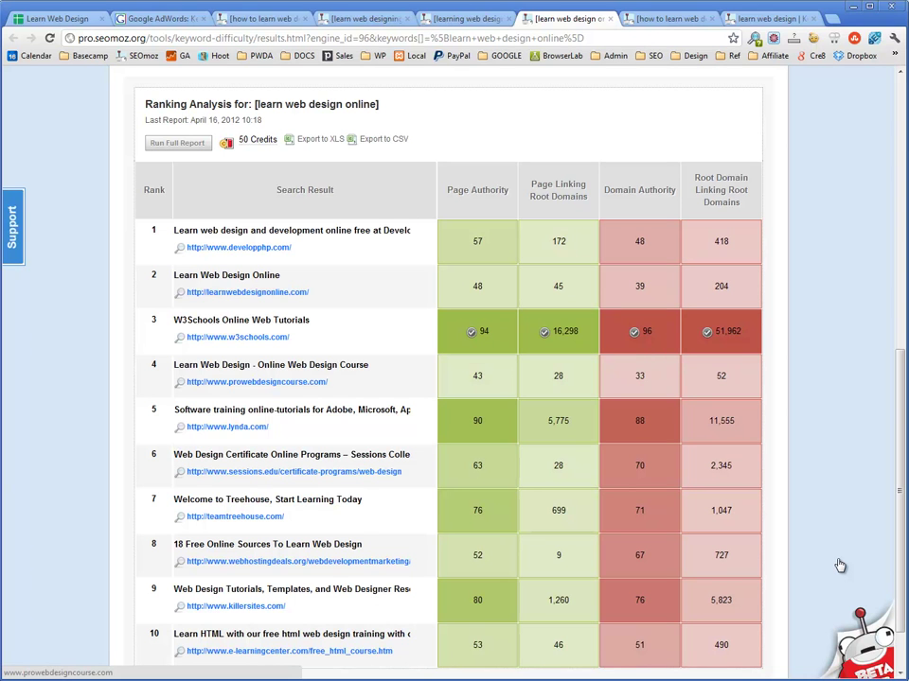
{"action": "right_click", "coordinate": [281, 385]}
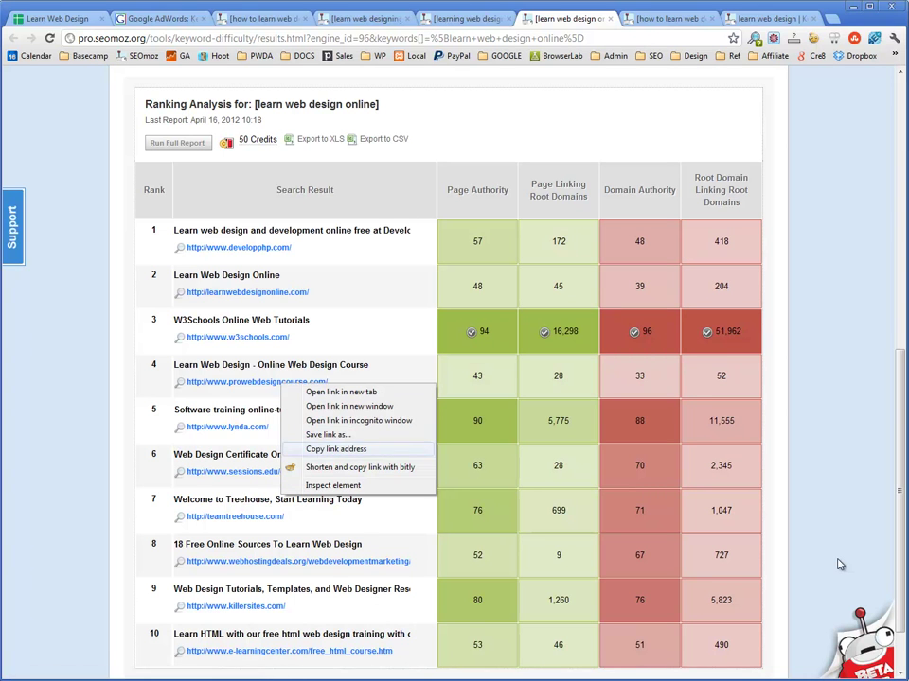
{"action": "left_click", "coordinate": [837, 564]}
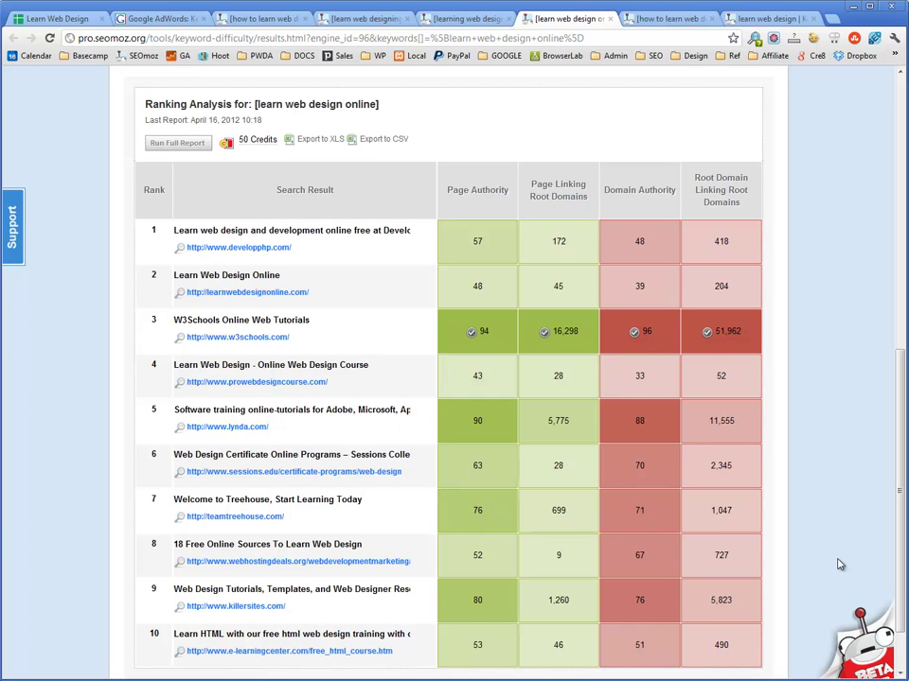
{"action": "key", "text": "ctrl+1"}
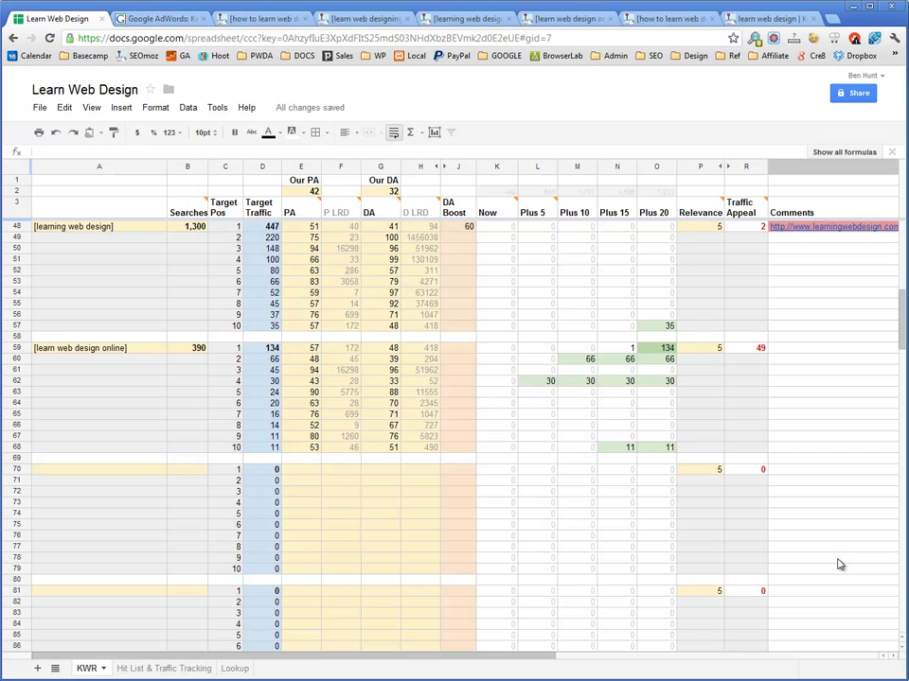
{"action": "key", "text": "Down"}
{"action": "type", "text": "http://www.prowebdesigncourse.com/"}
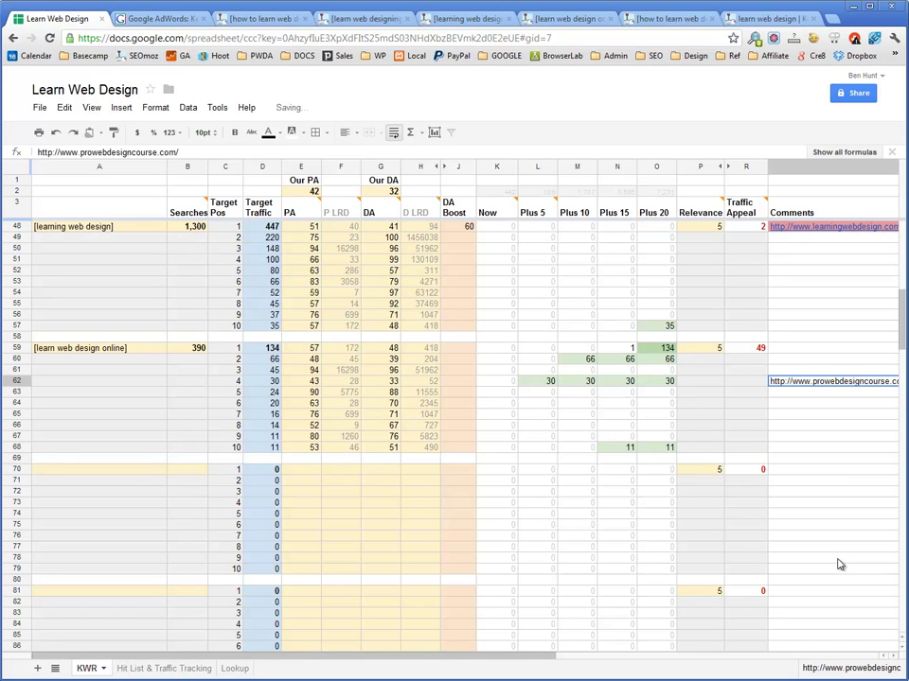
Fill the prowebdesigncourse.com cell in the Comments column with light green.
{"action": "key", "text": "Down"}
{"action": "key", "text": "Down"}
{"action": "key", "text": "Down"}
{"action": "key", "text": "Down"}
{"action": "key", "text": "Down"}
{"action": "key", "text": "Down"}
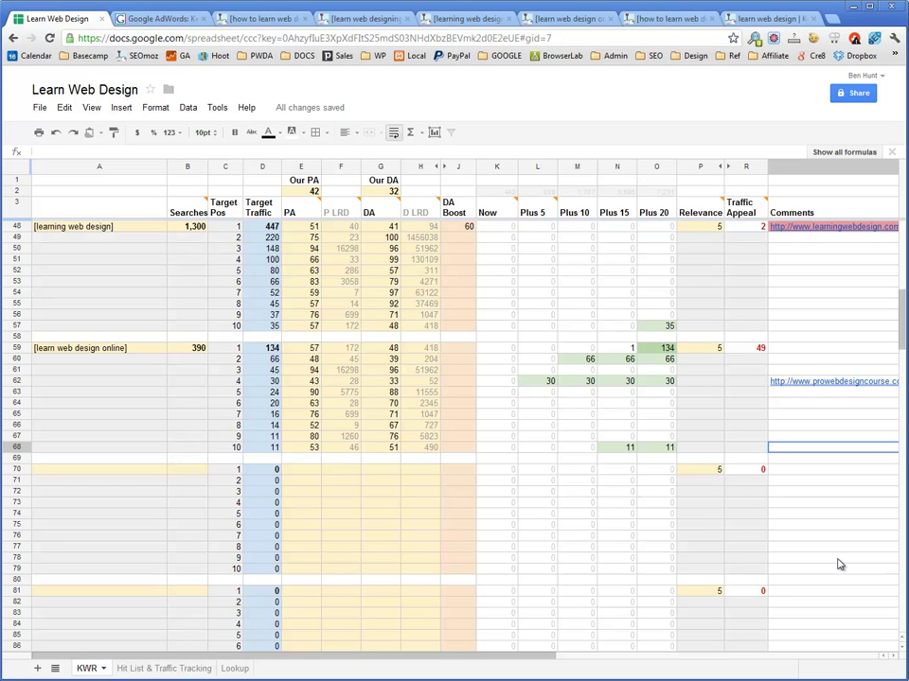
{"action": "key", "text": "Up"}
{"action": "key", "text": "Up"}
{"action": "key", "text": "Up"}
{"action": "key", "text": "Up"}
{"action": "key", "text": "Up"}
{"action": "key", "text": "Up"}
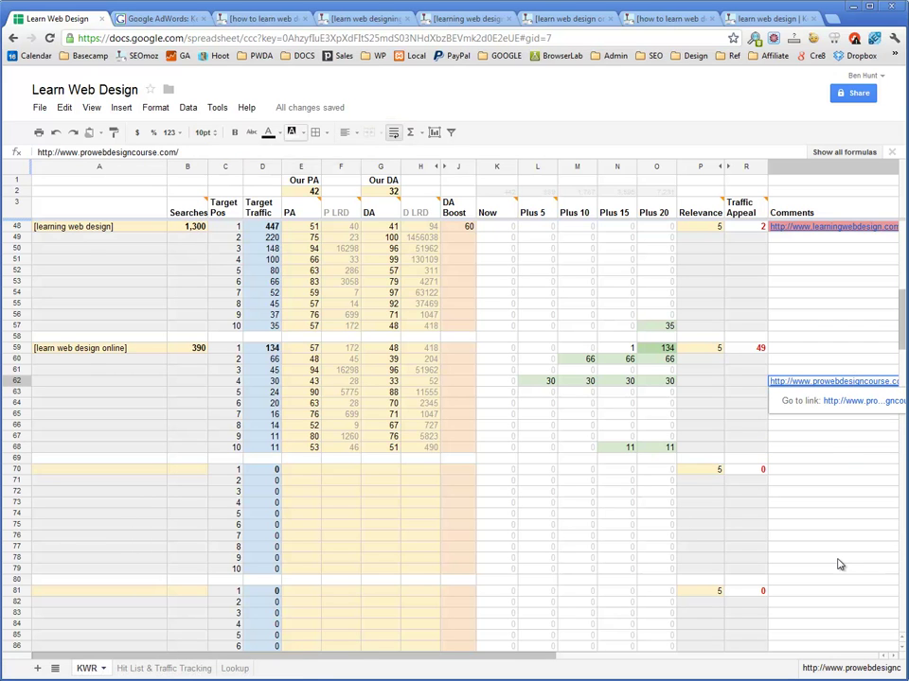
{"action": "left_click", "coordinate": [295, 131]}
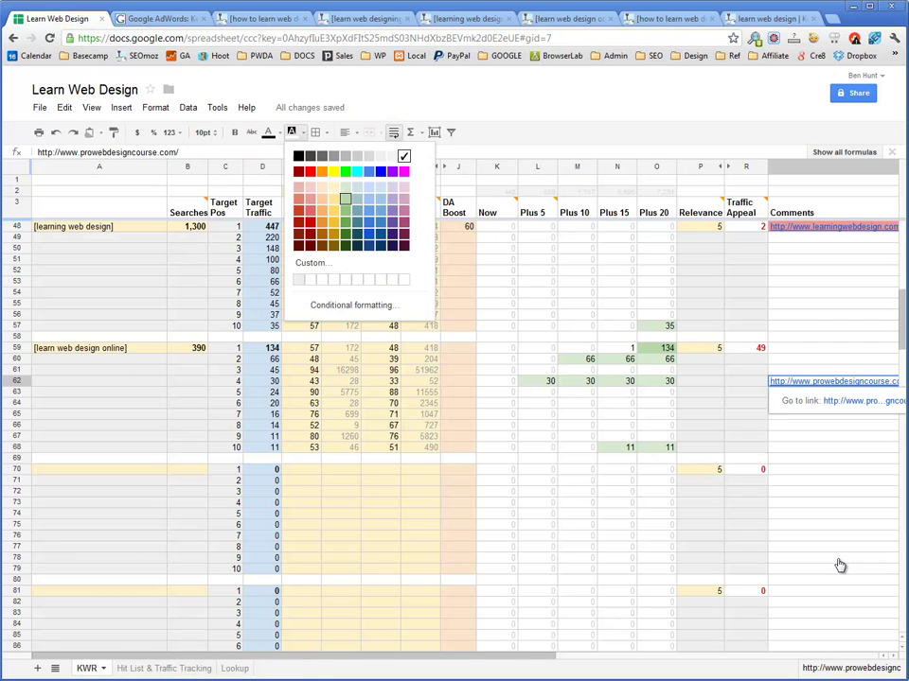
{"action": "key", "text": "Escape"}
{"action": "key", "text": "Down"}
{"action": "key", "text": "Down"}
{"action": "key", "text": "Down"}
{"action": "key", "text": "Down"}
{"action": "key", "text": "Down"}
{"action": "key", "text": "Down"}
{"action": "key", "text": "Down"}
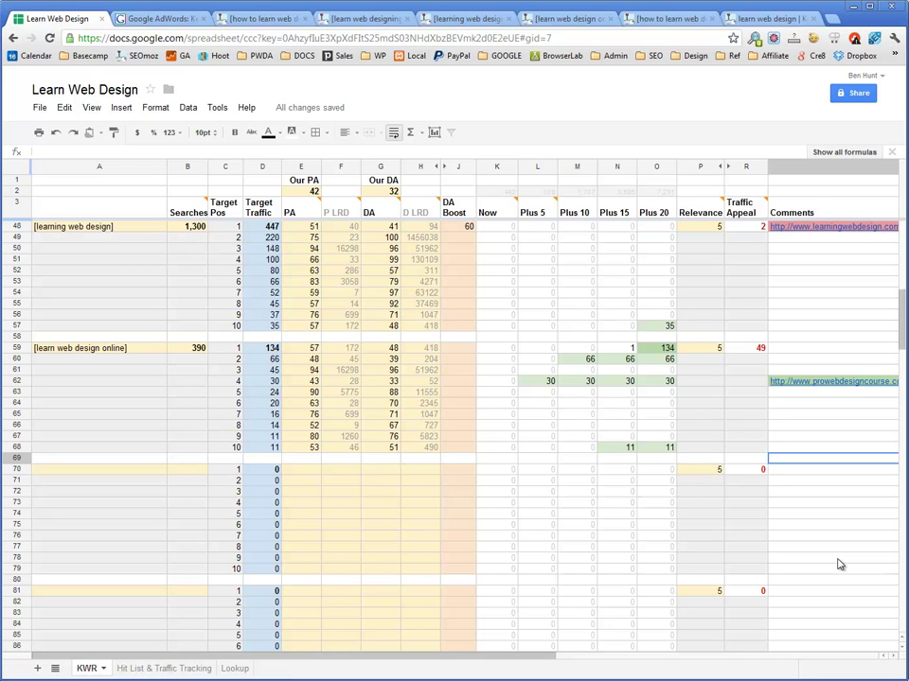
{"action": "left_click", "coordinate": [576, 359]}
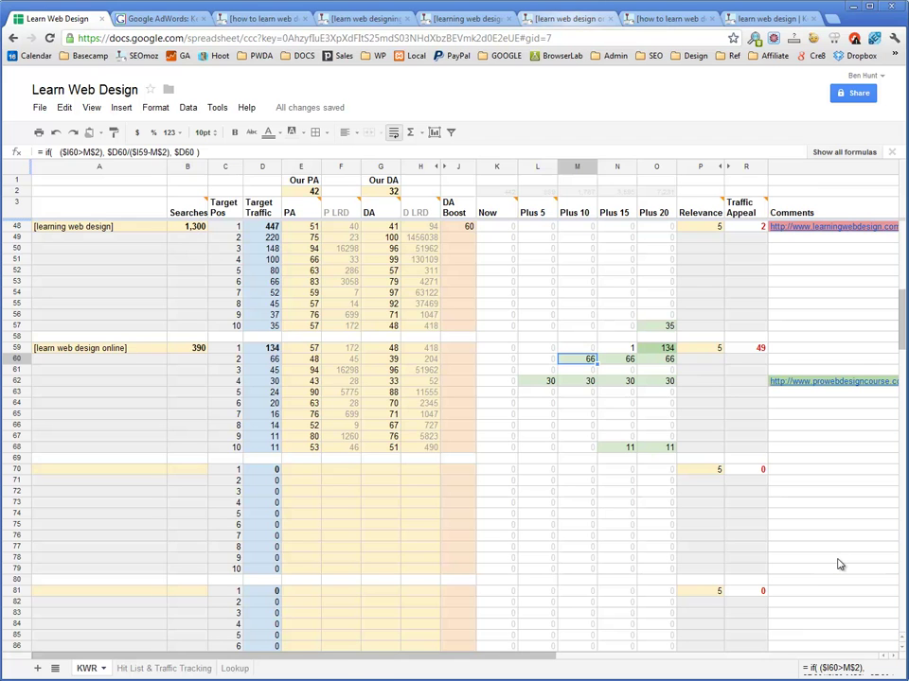
{"action": "key", "text": "ctrl+6"}
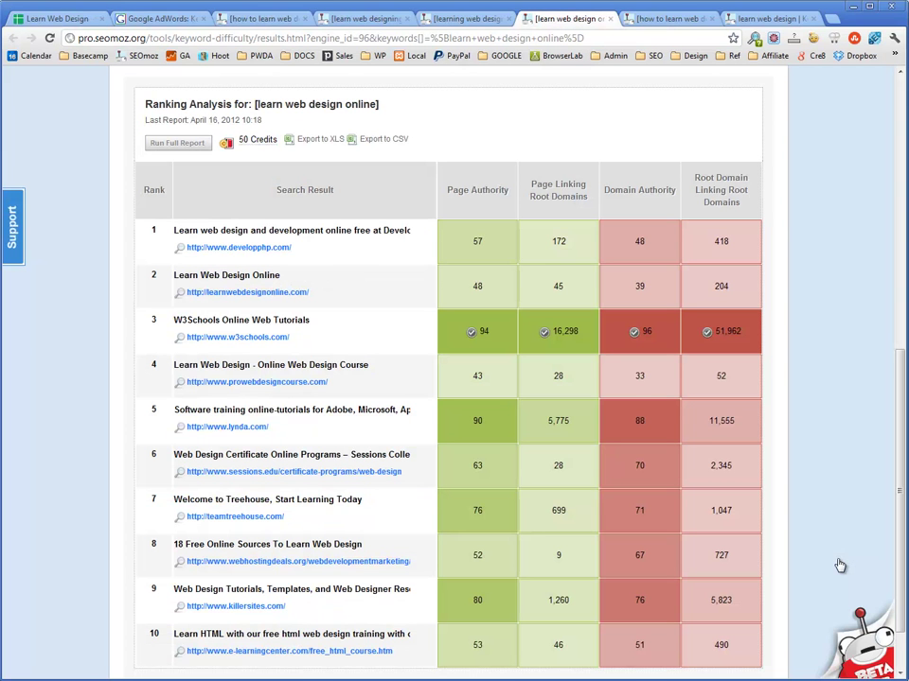
{"action": "right_click", "coordinate": [235, 293]}
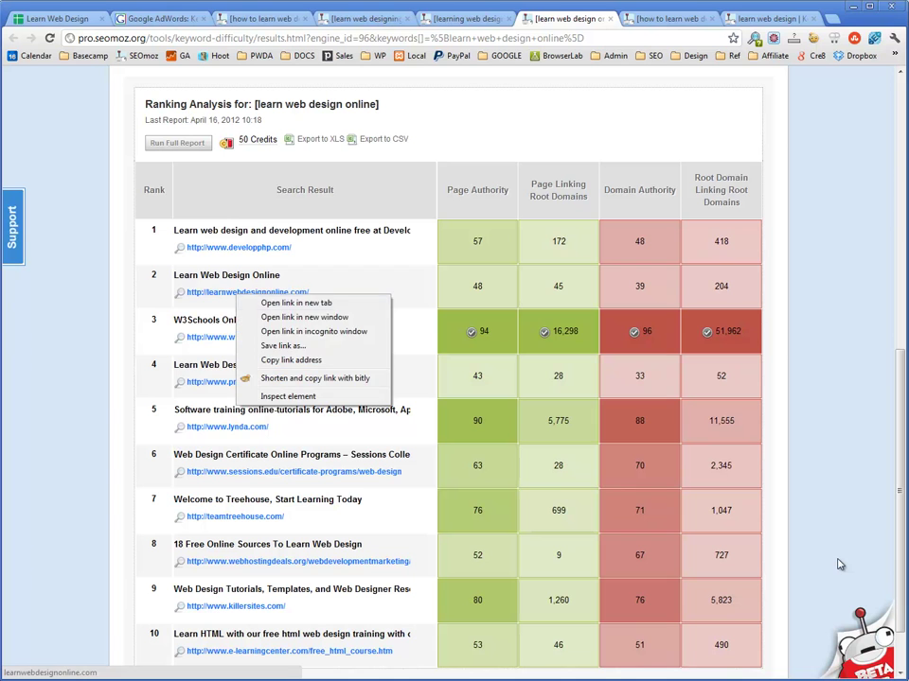
{"action": "left_click", "coordinate": [282, 360]}
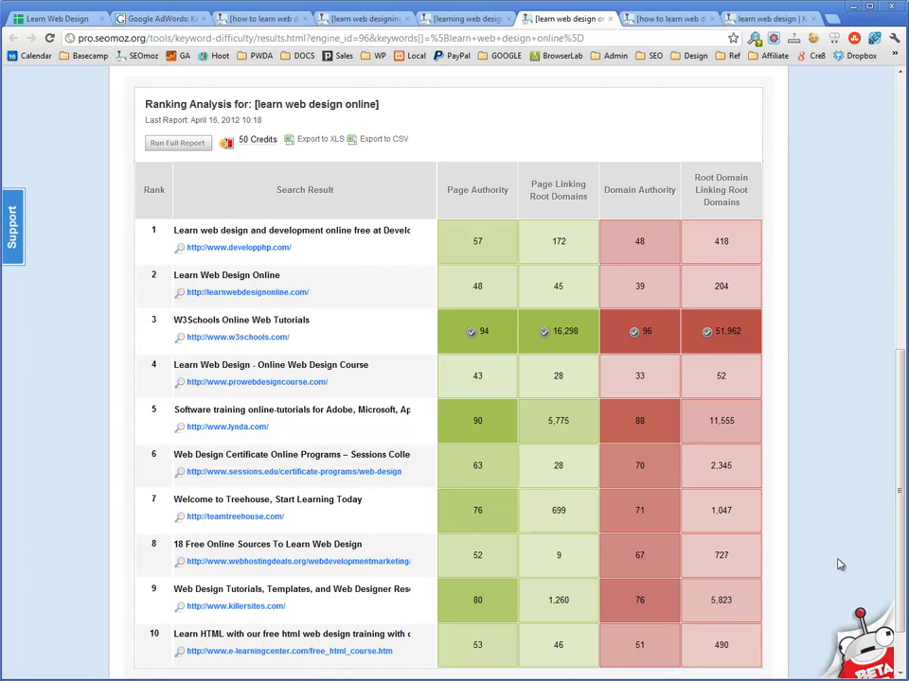
{"action": "right_click", "coordinate": [265, 293]}
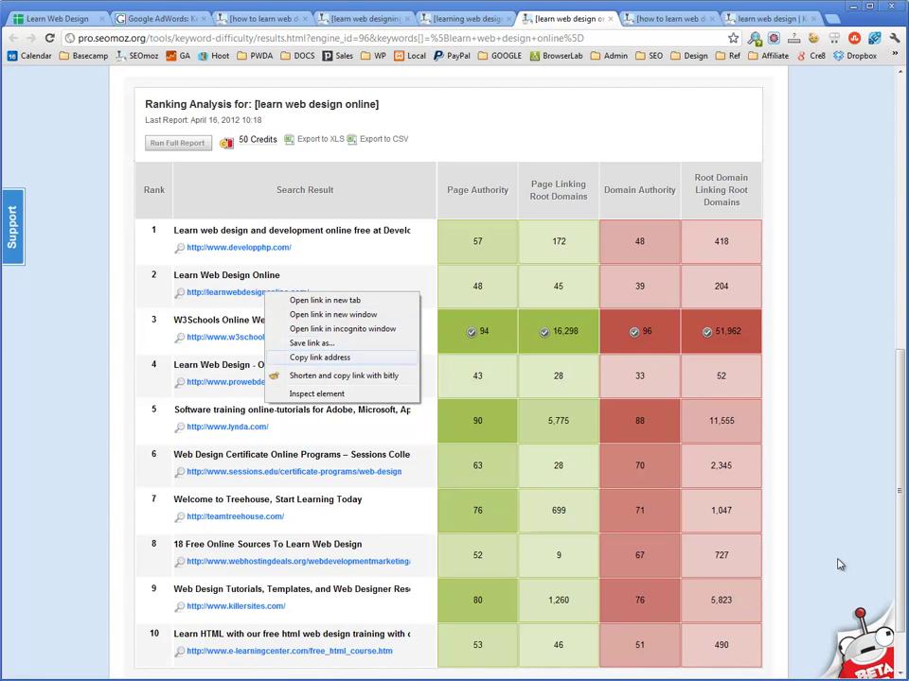
{"action": "left_click", "coordinate": [320, 357]}
{"action": "left_click", "coordinate": [57, 18]}
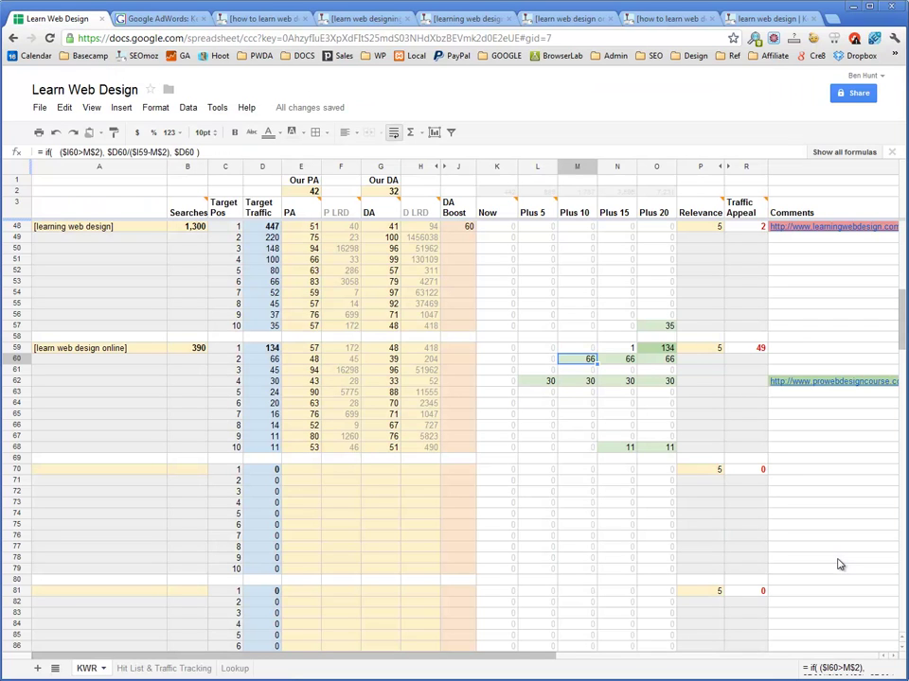
{"action": "key", "text": "Right"}
{"action": "key", "text": "Right"}
{"action": "key", "text": "Right"}
{"action": "key", "text": "Right"}
{"action": "key", "text": "Right"}
{"action": "key", "text": "ctrl+v"}
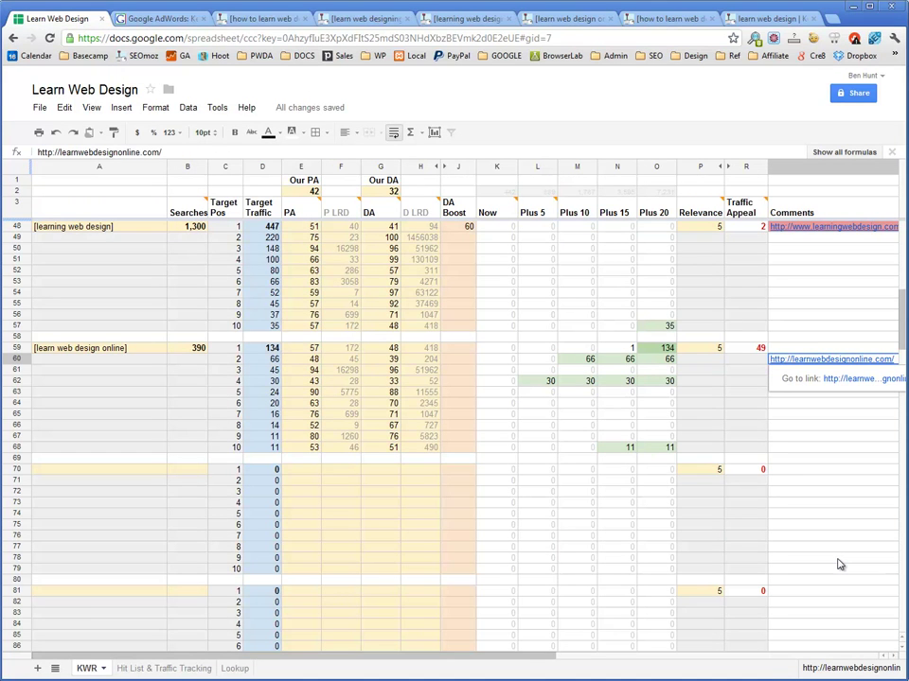
Fill the learnwebdesignonline.com cell in the Comments column with light red.
{"action": "left_click", "coordinate": [292, 132]}
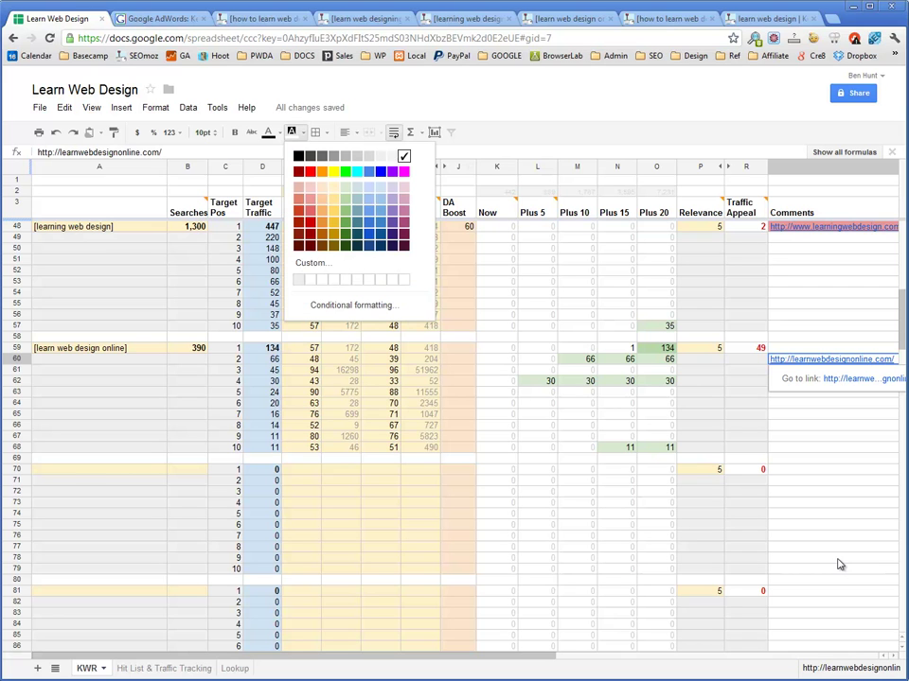
{"action": "left_click", "coordinate": [310, 199]}
{"action": "left_click", "coordinate": [832, 414]}
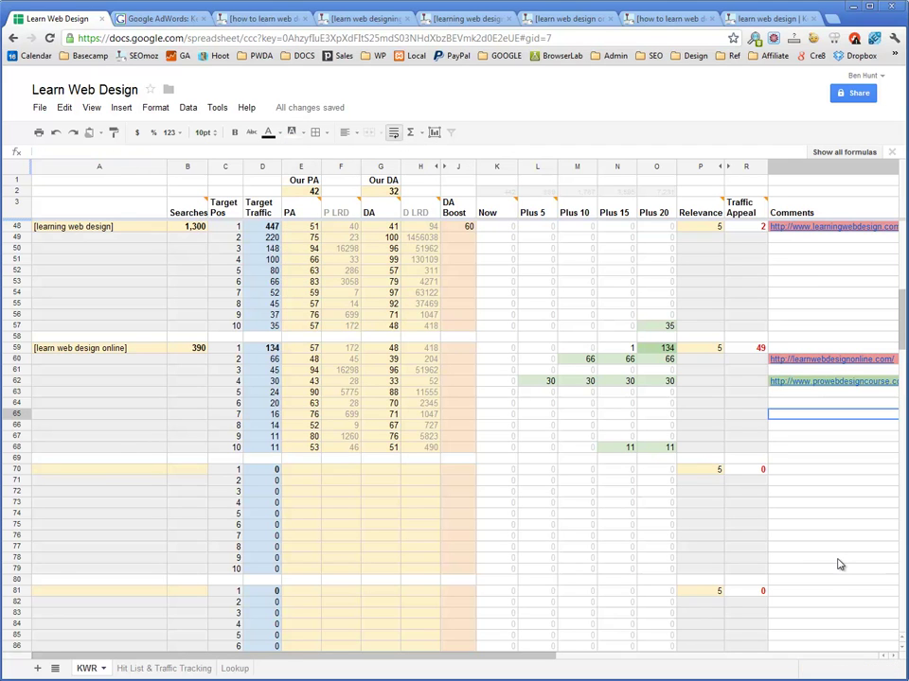
Set the DA Boost for the second-position competitor of [learn web design online] to 60.
{"action": "left_click", "coordinate": [458, 358]}
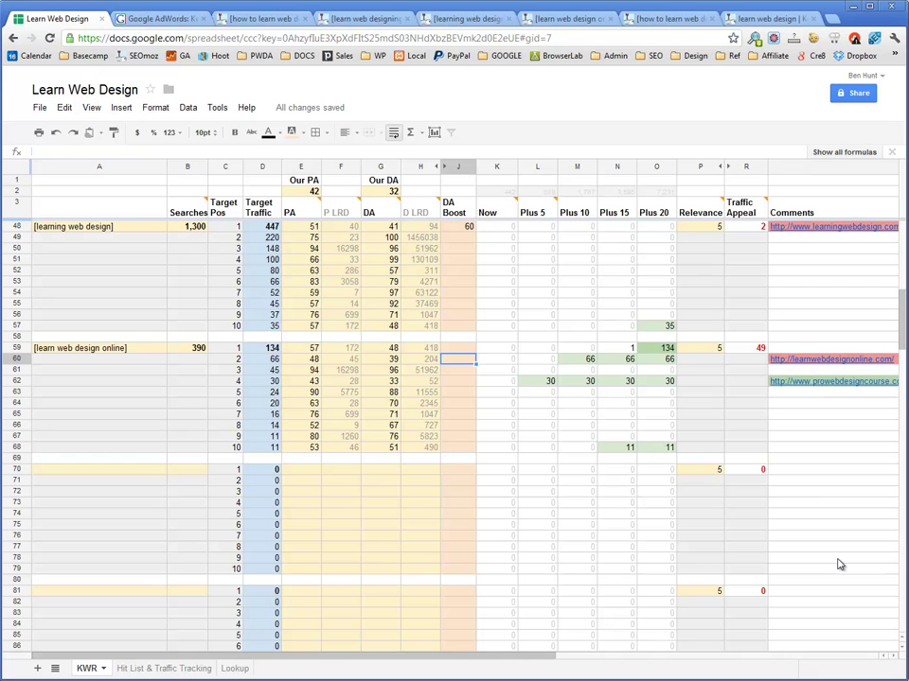
{"action": "type", "text": "60"}
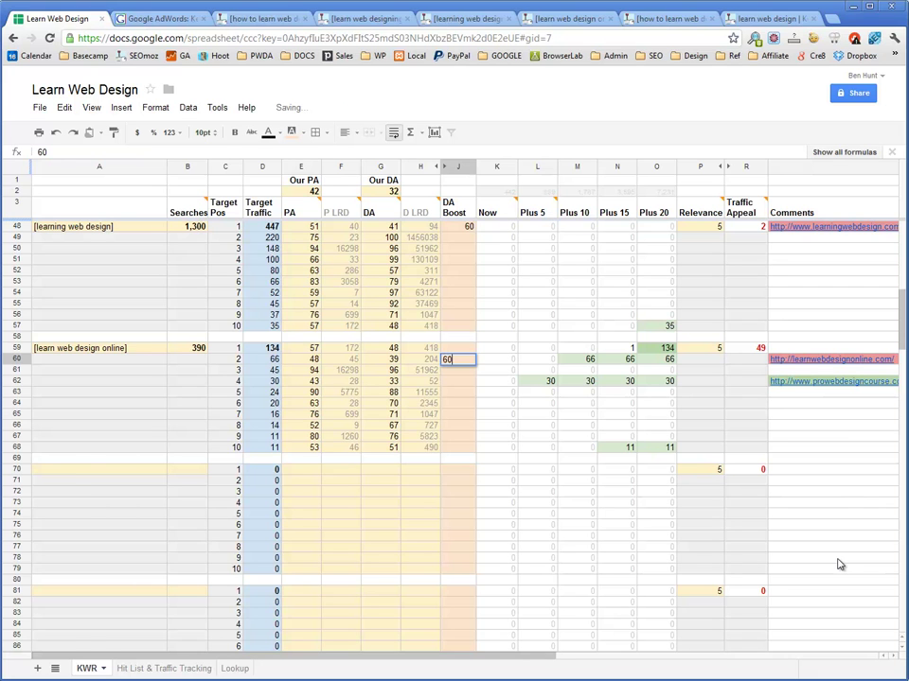
{"action": "key", "text": "Return"}
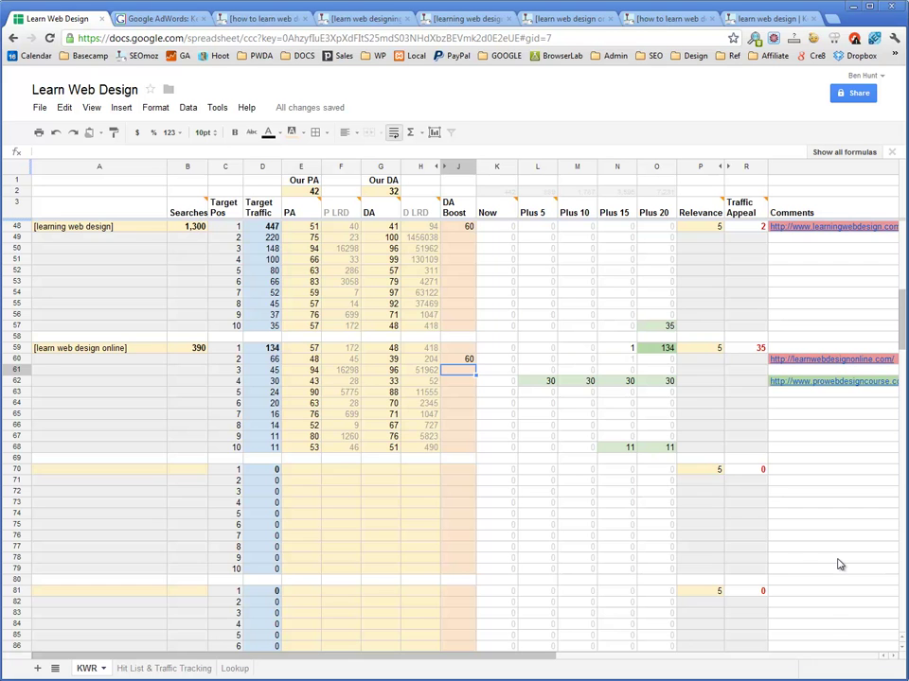
Compare the Traffic Appeal scores of the [learn web design online] and [learn web design] keywords.
{"action": "scroll", "coordinate": [837, 565], "scroll_direction": "up", "scroll_amount": 3}
{"action": "key", "text": "Up"}
{"action": "key", "text": "Up"}
{"action": "key", "text": "Right"}
{"action": "key", "text": "Right"}
{"action": "key", "text": "Right"}
{"action": "key", "text": "Right"}
{"action": "key", "text": "Right"}
{"action": "key", "text": "Right"}
{"action": "key", "text": "Right"}
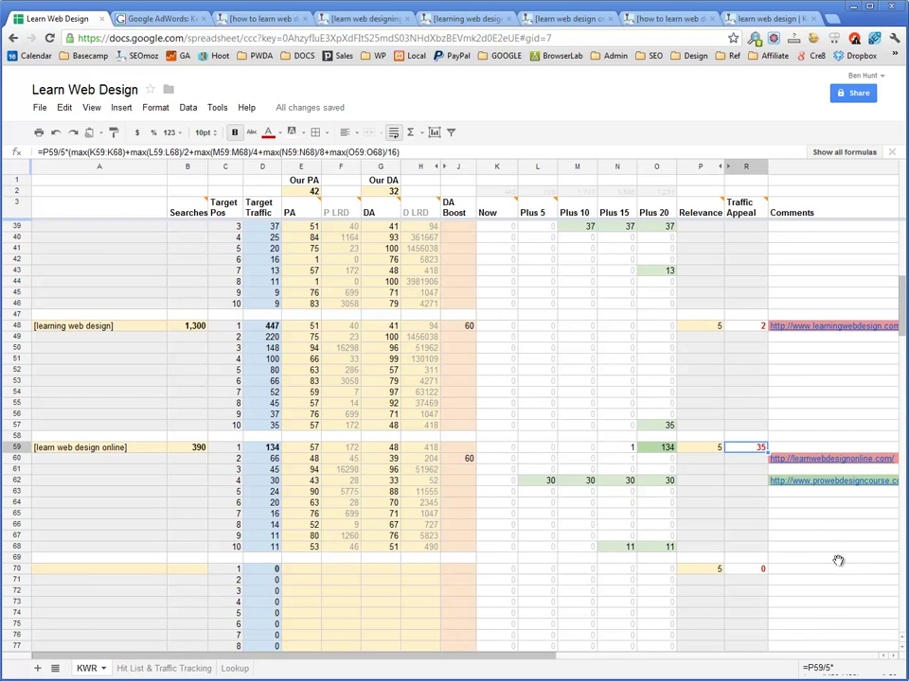
{"action": "scroll", "coordinate": [838, 565], "scroll_direction": "up", "scroll_amount": 6}
{"action": "scroll", "coordinate": [837, 565], "scroll_direction": "up", "scroll_amount": 6}
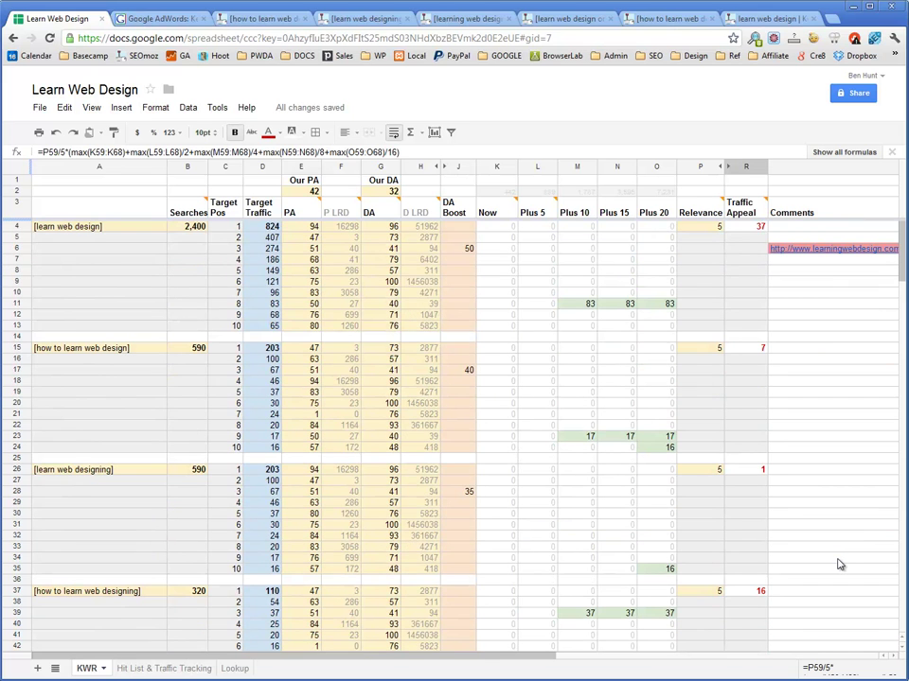
{"action": "key", "text": "Page_Up"}
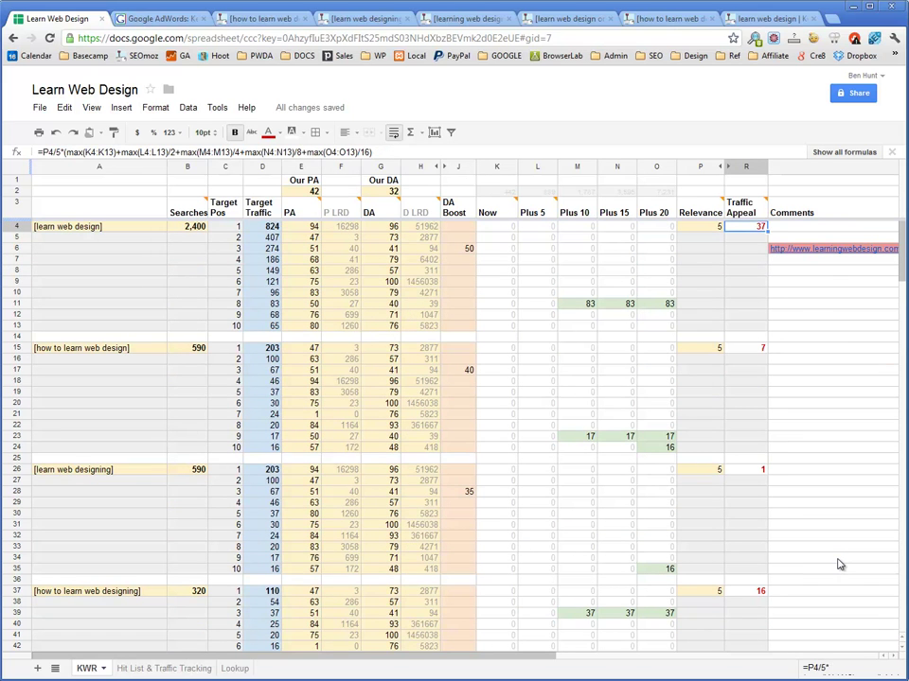
Copy the beginningwebdesign.com link of the position 8 result from the SEOmoz ranking analysis for learn web design.
{"action": "key", "text": "Down"}
{"action": "key", "text": "Down"}
{"action": "key", "text": "Down"}
{"action": "key", "text": "Down"}
{"action": "key", "text": "Down"}
{"action": "key", "text": "Down"}
{"action": "key", "text": "Down"}
{"action": "key", "text": "Home"}
{"action": "key", "text": "Right"}
{"action": "key", "text": "Right"}
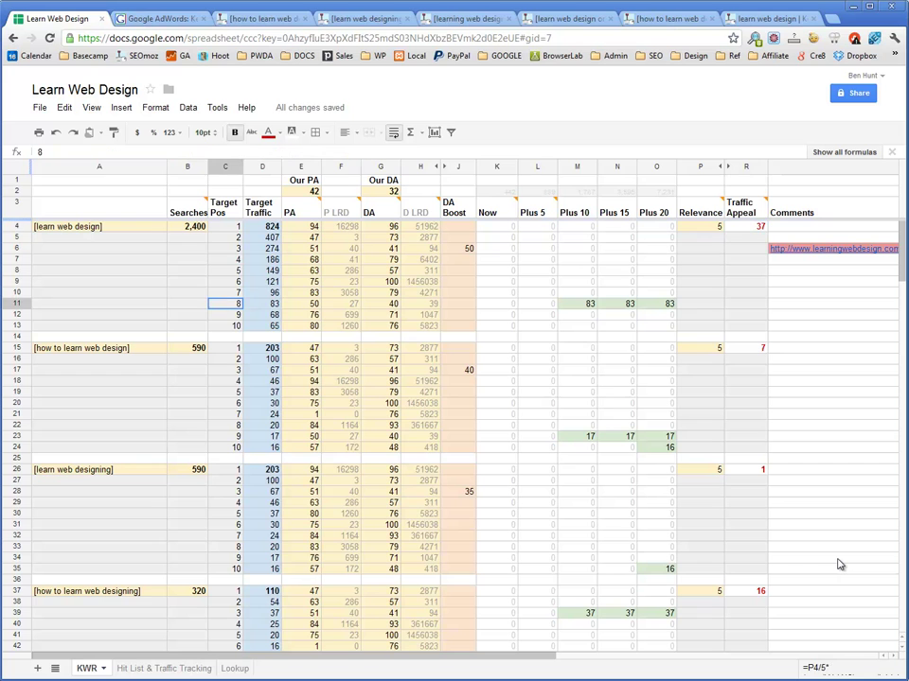
{"action": "key", "text": "ctrl+shift+Tab"}
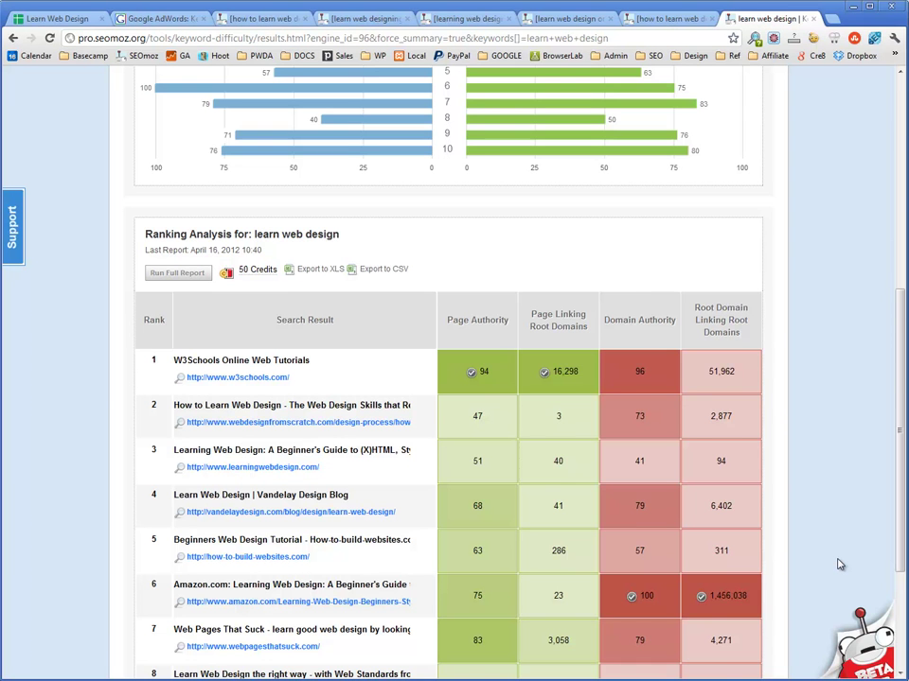
{"action": "scroll", "coordinate": [838, 565], "scroll_direction": "down", "scroll_amount": 3}
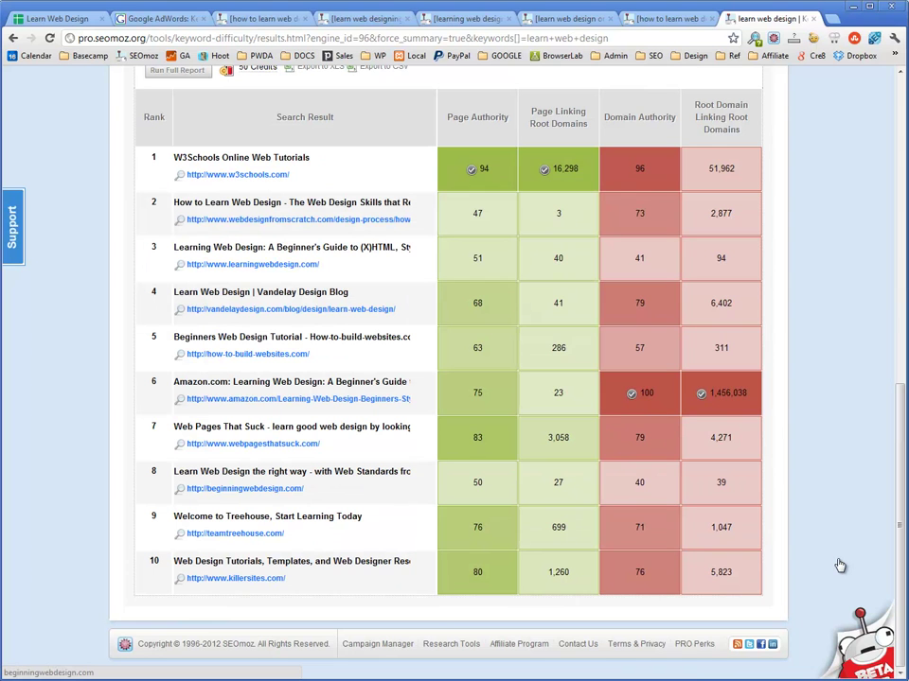
{"action": "right_click", "coordinate": [256, 489]}
{"action": "left_click", "coordinate": [312, 555]}
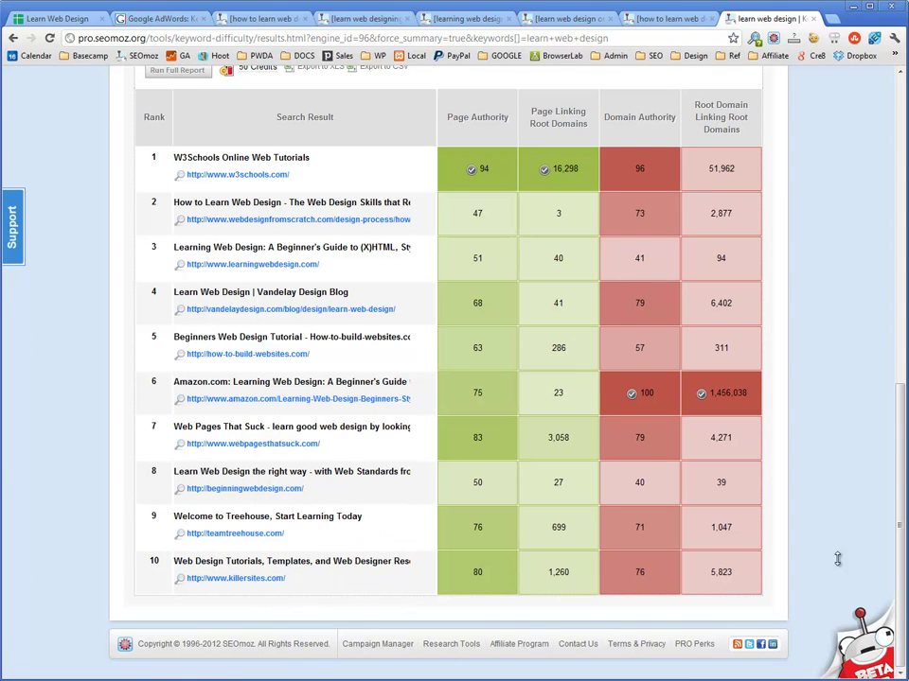
{"action": "key", "text": "ctrl+1"}
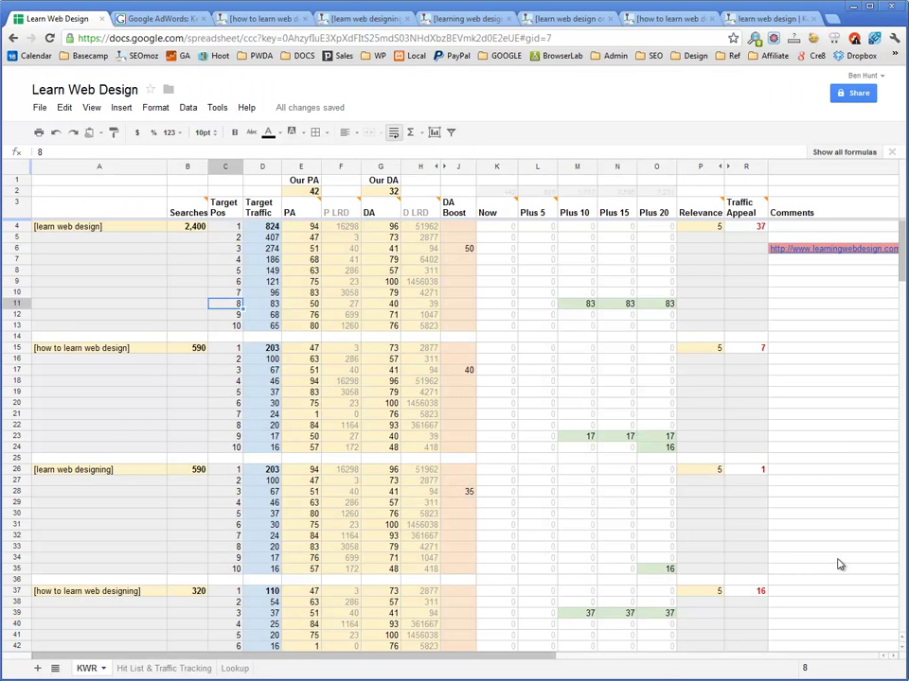
{"action": "key", "text": "End"}
{"action": "key", "text": "ctrl+v"}
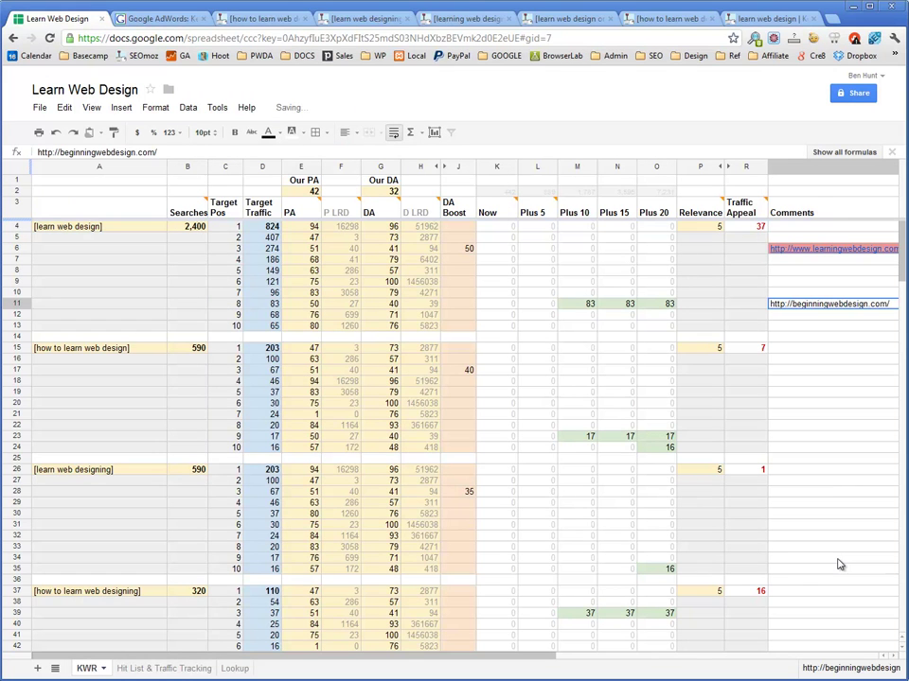
{"action": "key", "text": "Down"}
{"action": "key", "text": "Down"}
{"action": "key", "text": "Down"}
{"action": "key", "text": "Down"}
{"action": "key", "text": "Down"}
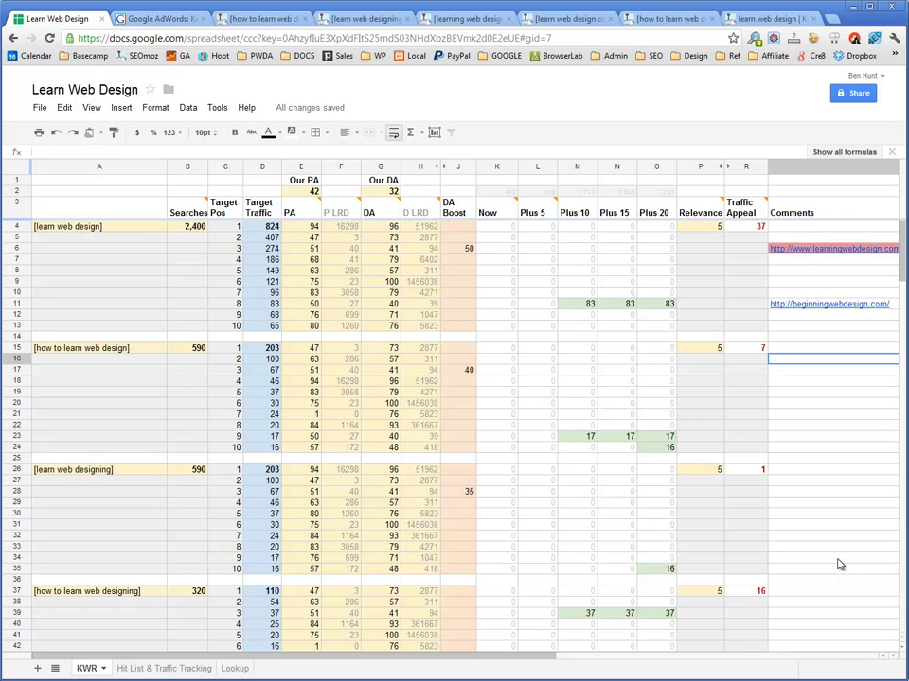
Shade the beginningwebdesign.com Comments cell in row 11 with a light green background.
{"action": "key", "text": "Up"}
{"action": "key", "text": "Up"}
{"action": "key", "text": "Up"}
{"action": "key", "text": "Up"}
{"action": "key", "text": "Up"}
{"action": "left_click", "coordinate": [292, 132]}
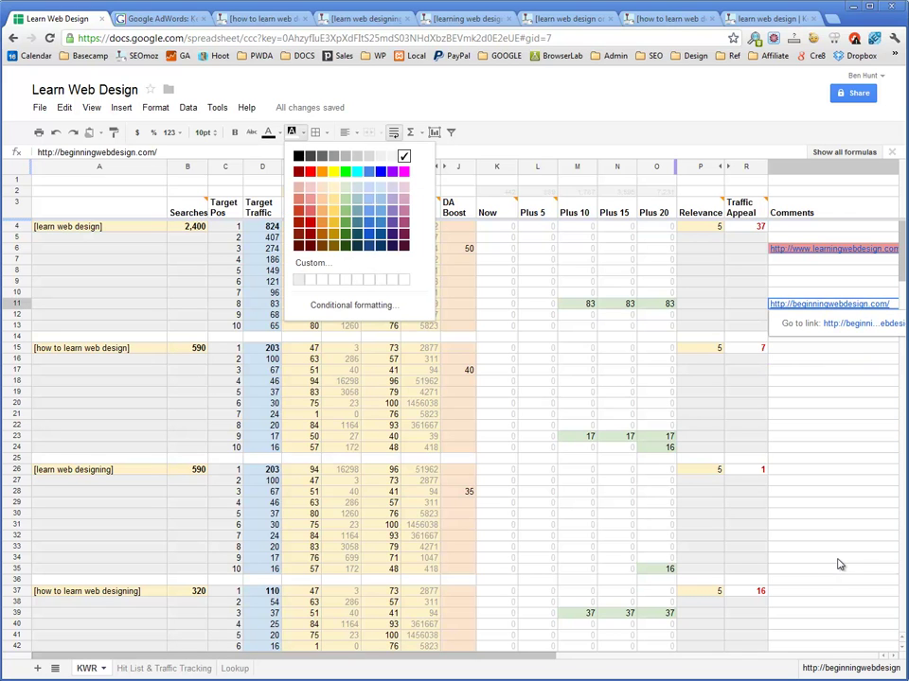
{"action": "key", "text": "Escape"}
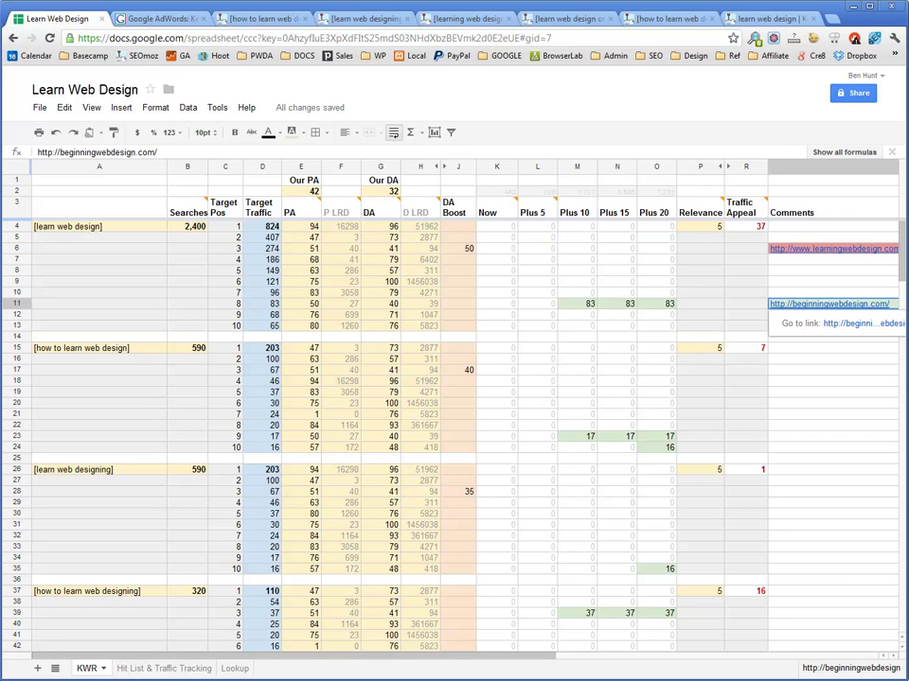
{"action": "key", "text": "Down"}
{"action": "key", "text": "Down"}
{"action": "key", "text": "Down"}
{"action": "key", "text": "Down"}
{"action": "key", "text": "Down"}
{"action": "key", "text": "Down"}
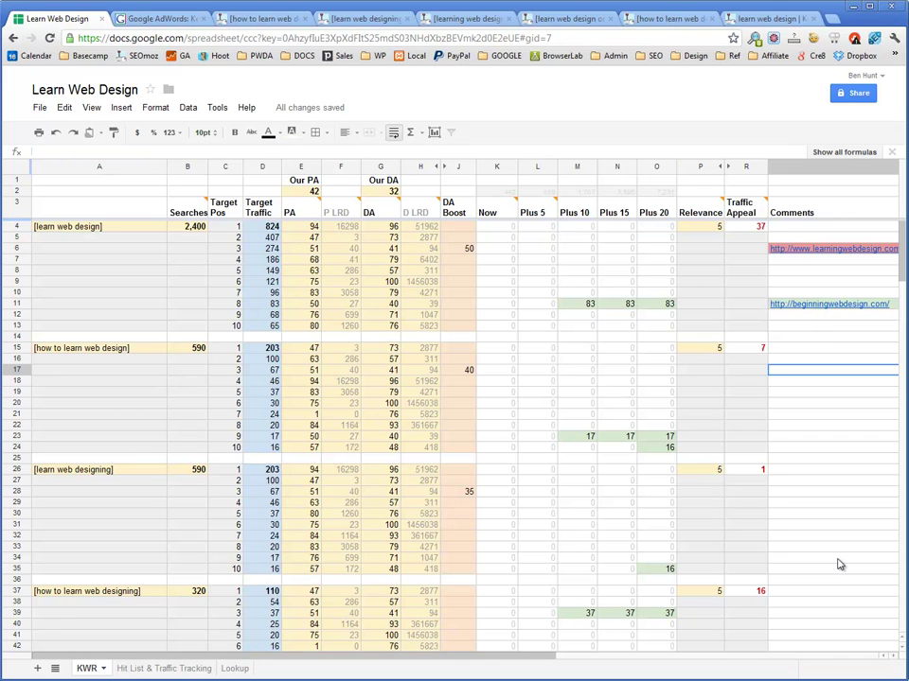
Compare the Traffic Appeal scores and green-shaded competitor links of [learn web design] and [learn web design online].
{"action": "left_click", "coordinate": [746, 227]}
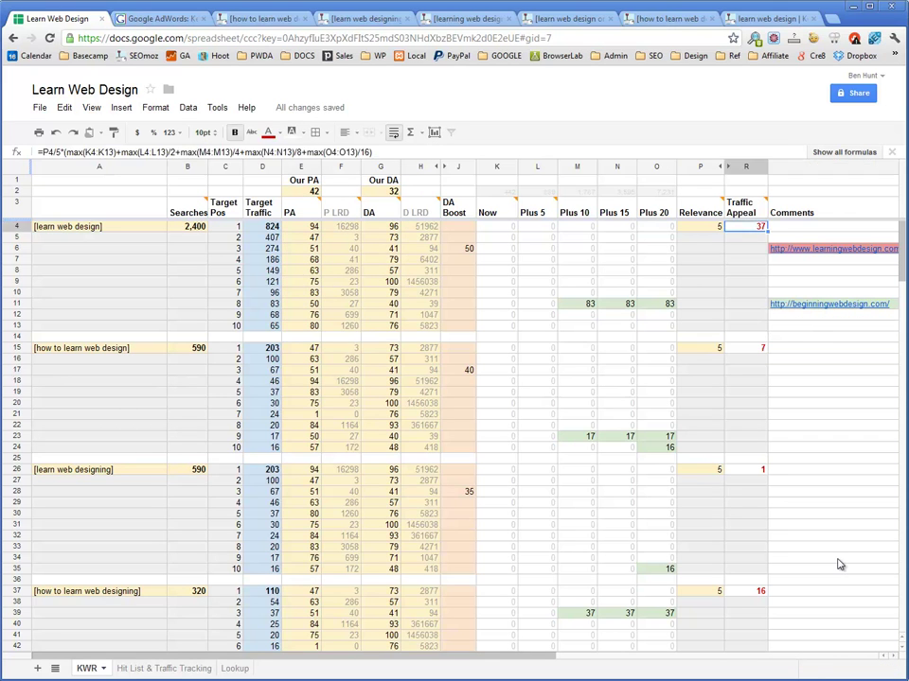
{"action": "scroll", "coordinate": [837, 565], "scroll_direction": "down", "scroll_amount": 5}
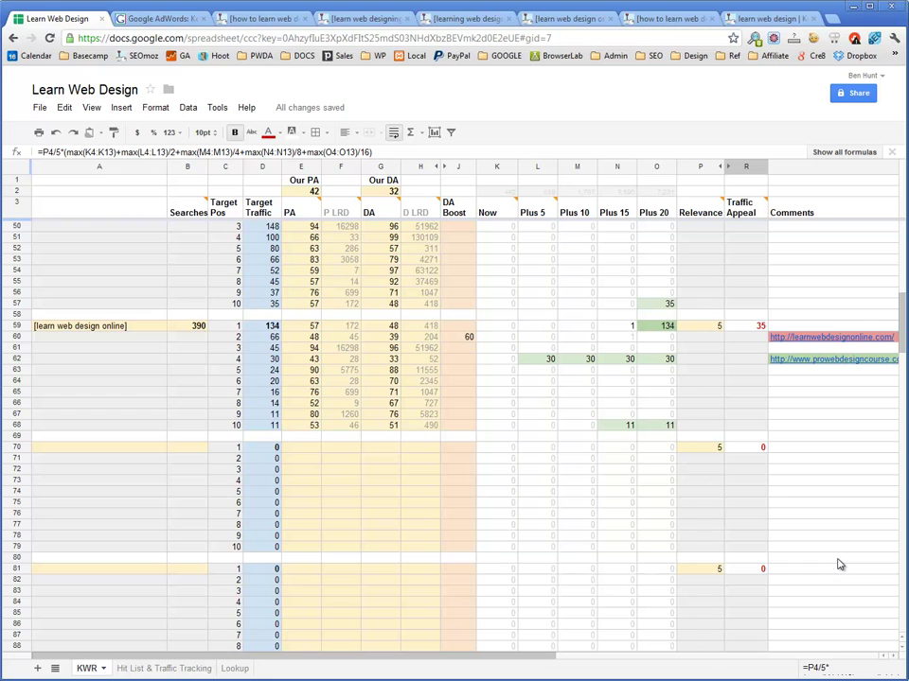
{"action": "left_click", "coordinate": [746, 326]}
{"action": "scroll", "coordinate": [838, 565], "scroll_direction": "up", "scroll_amount": 5}
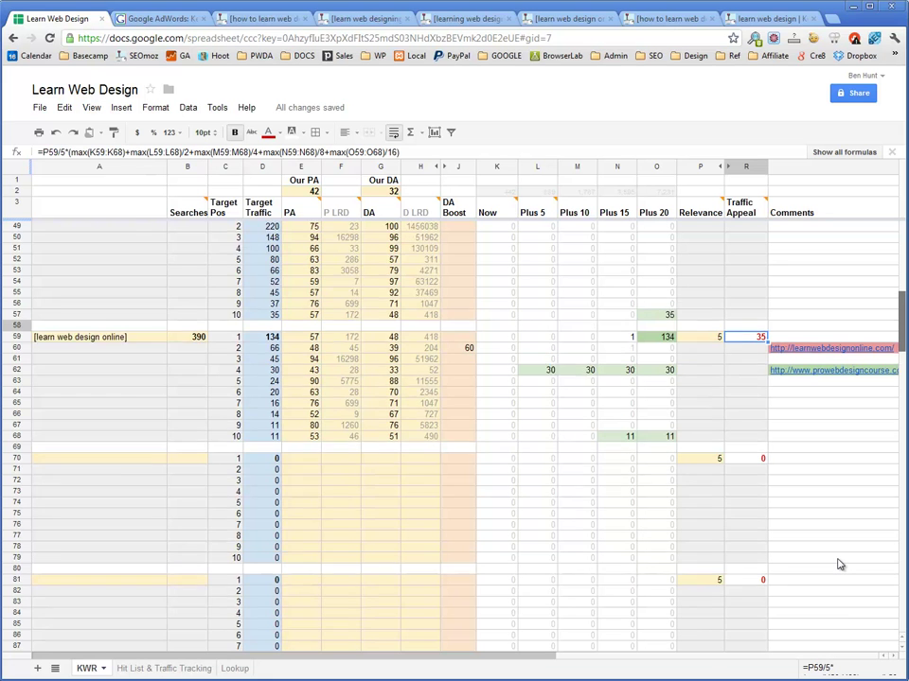
{"action": "left_click", "coordinate": [832, 525]}
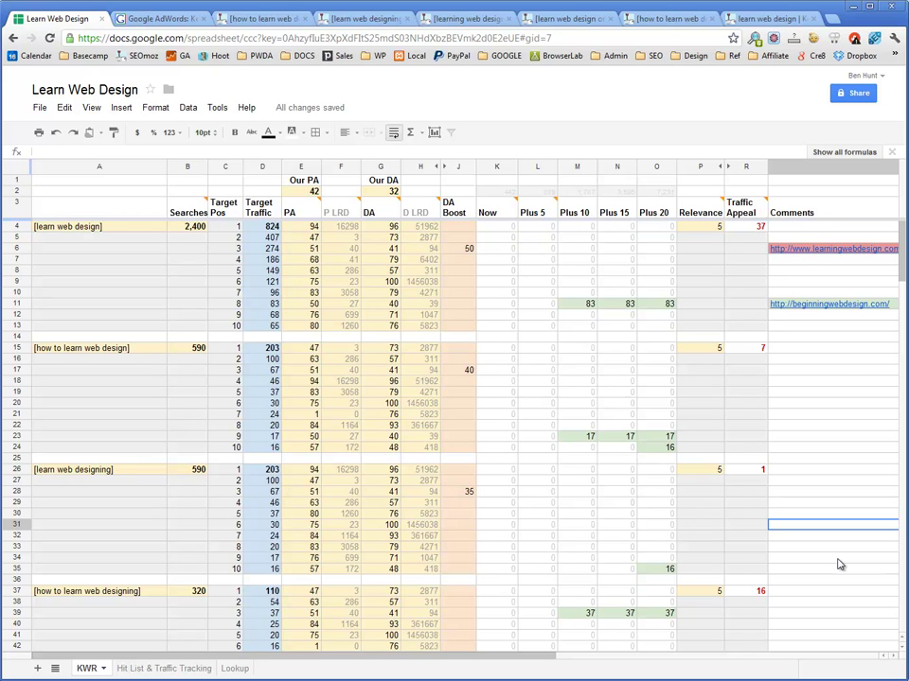
{"action": "key", "text": "ctrl+Up"}
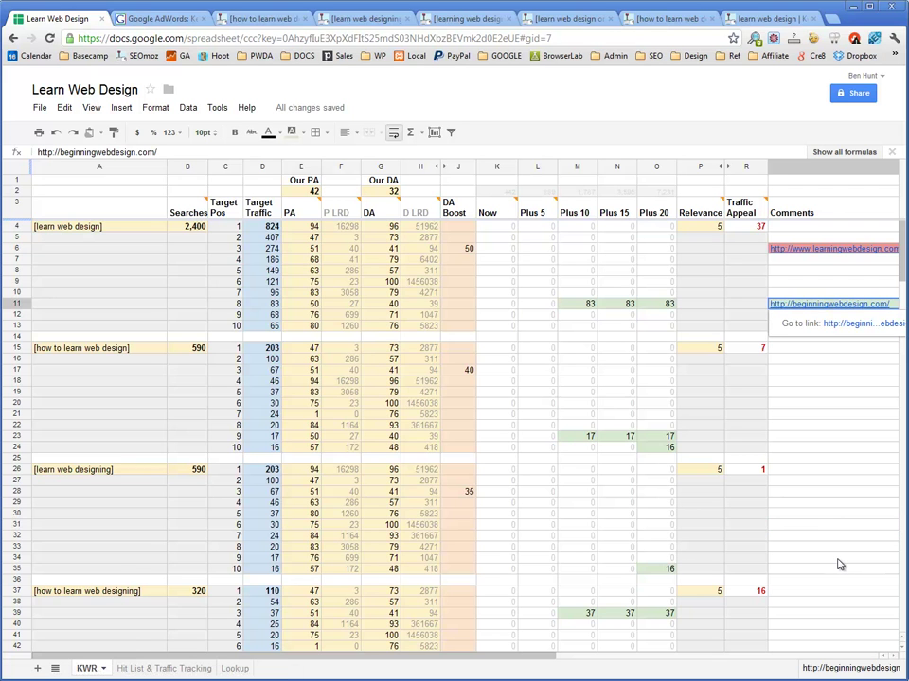
{"action": "scroll", "coordinate": [838, 565], "scroll_direction": "down", "scroll_amount": 10}
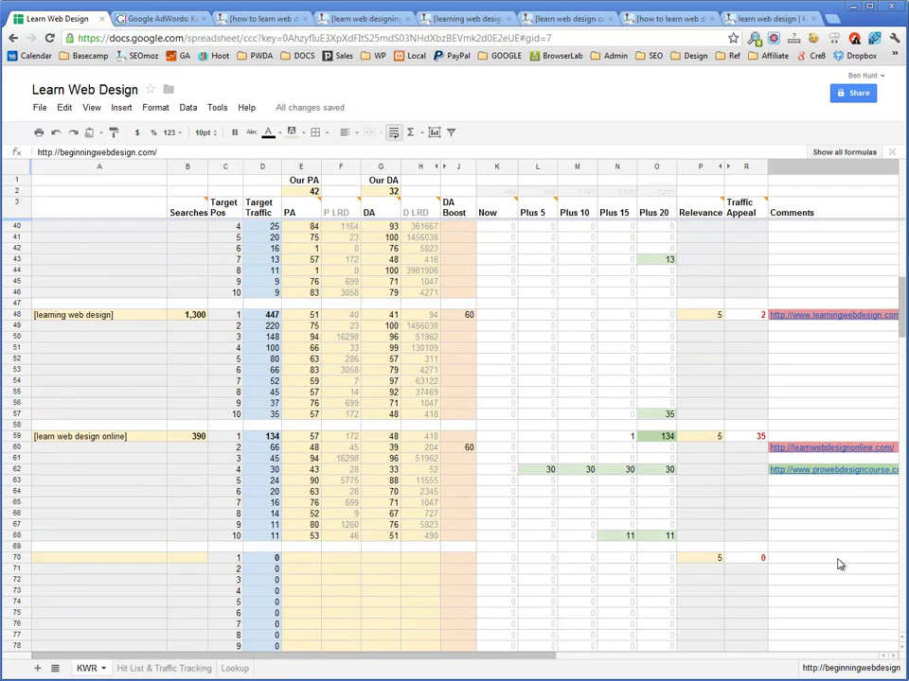
{"action": "left_click", "coordinate": [833, 469]}
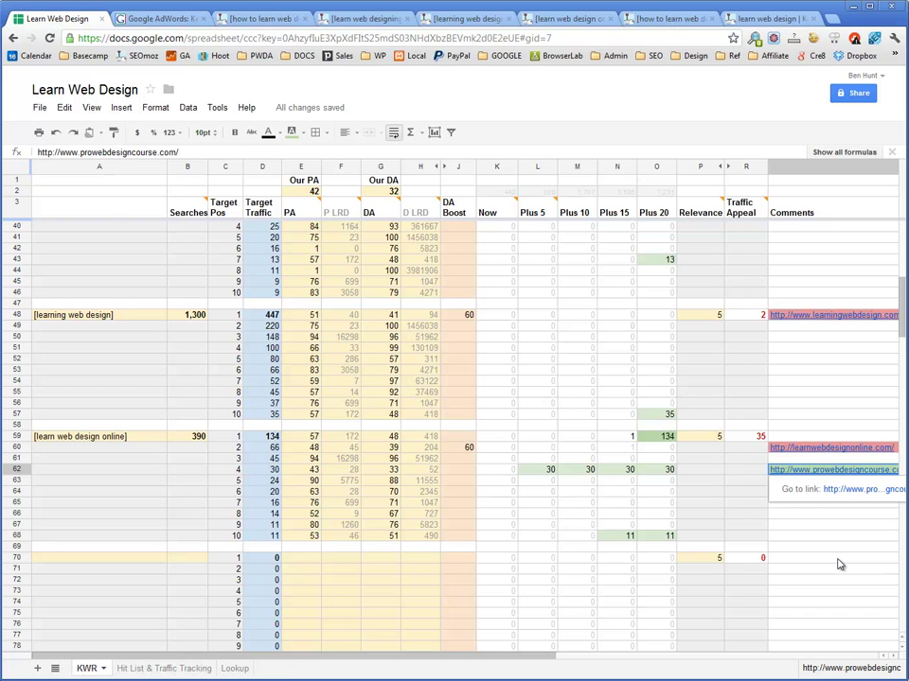
{"action": "scroll", "coordinate": [837, 565], "scroll_direction": "up", "scroll_amount": 10}
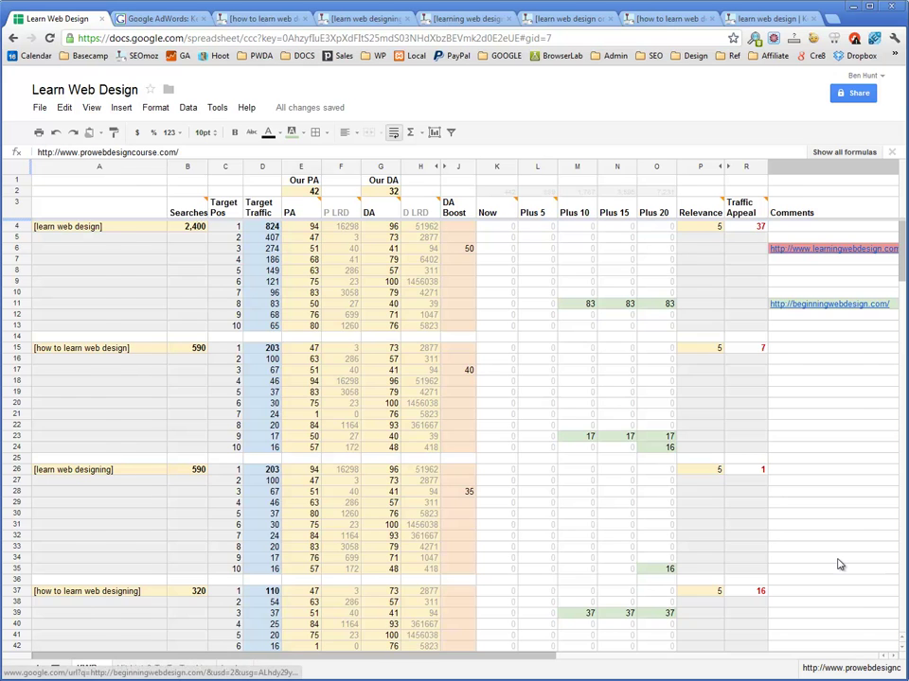
Copy the beginningwebdesign.com URL text from its Comments cell in row 11.
{"action": "double_click", "coordinate": [829, 303]}
{"action": "key", "text": "ctrl+c"}
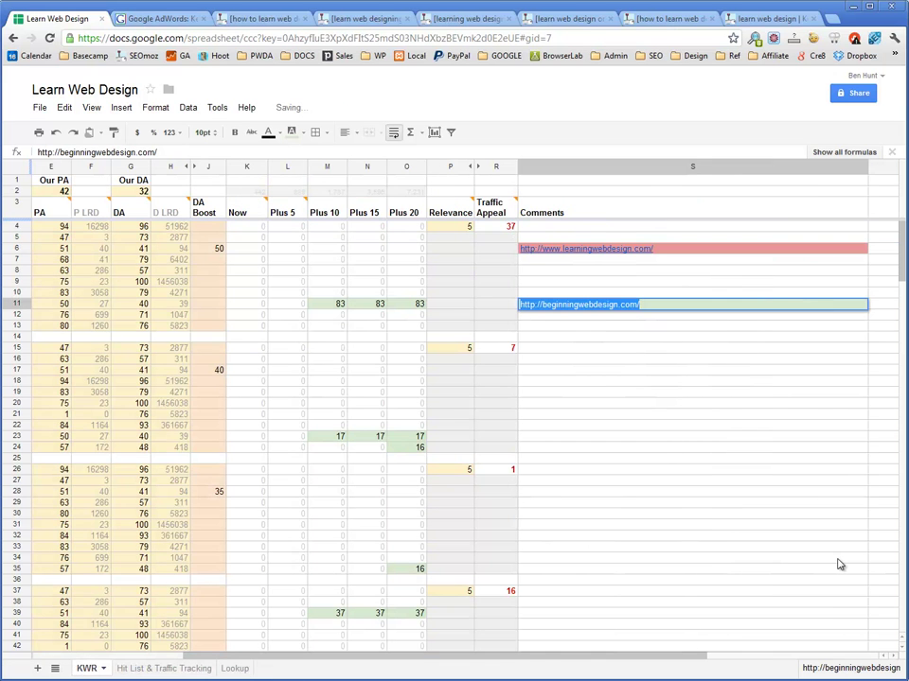
{"action": "key", "text": "Down"}
{"action": "key", "text": "Down"}
{"action": "key", "text": "Down"}
{"action": "key", "text": "Down"}
{"action": "key", "text": "Down"}
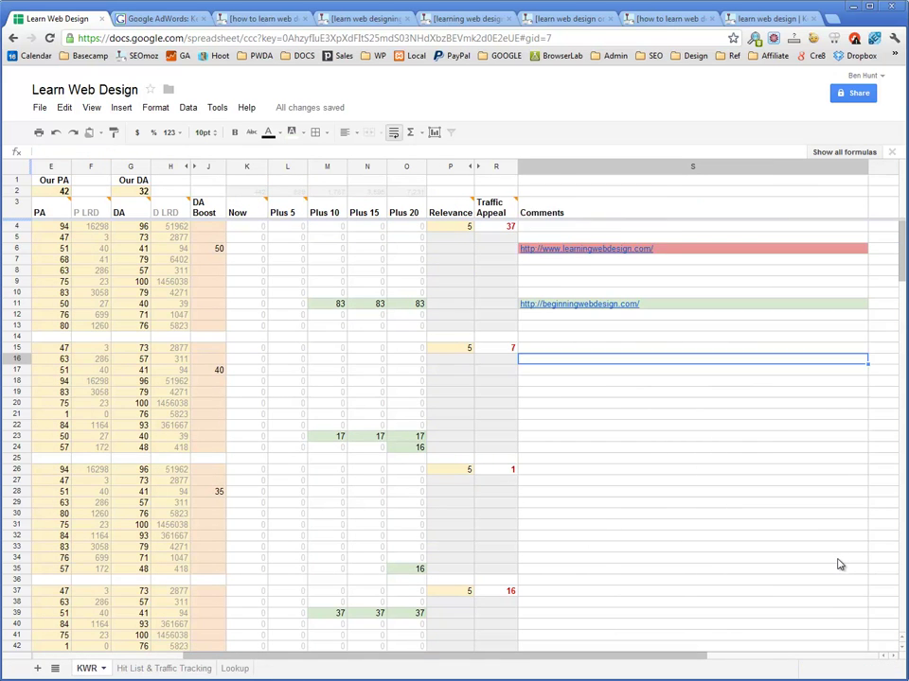
Open opensiteexplorer.org in a new browser tab and look up the link metrics for beginningwebdesign.com.
{"action": "key", "text": "ctrl+t"}
{"action": "type", "text": "opensiteexplorer.org"}
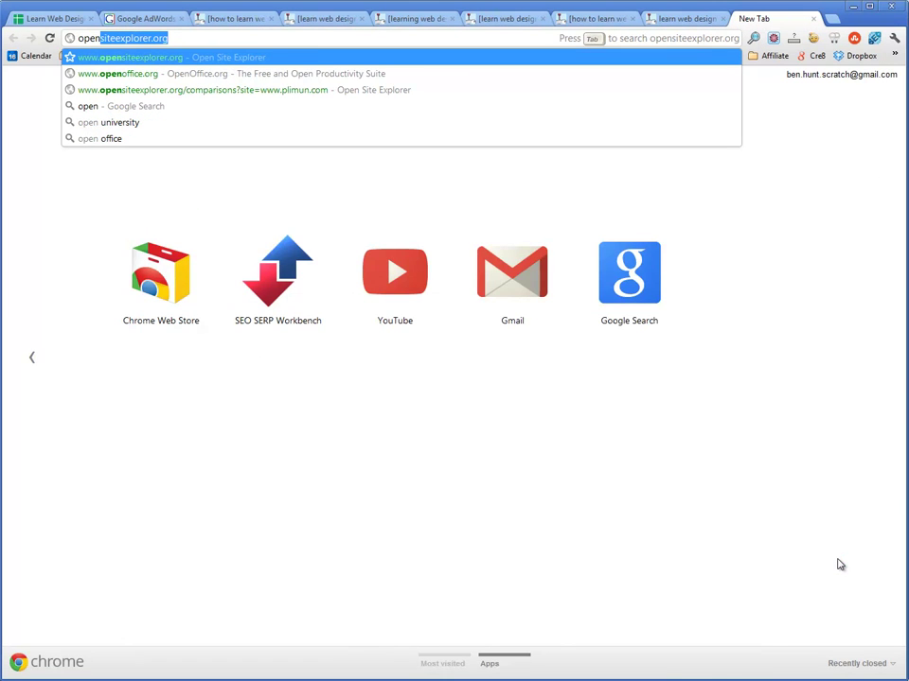
{"action": "key", "text": "Return"}
{"action": "key", "text": "ctrl+v"}
{"action": "key", "text": "Return"}
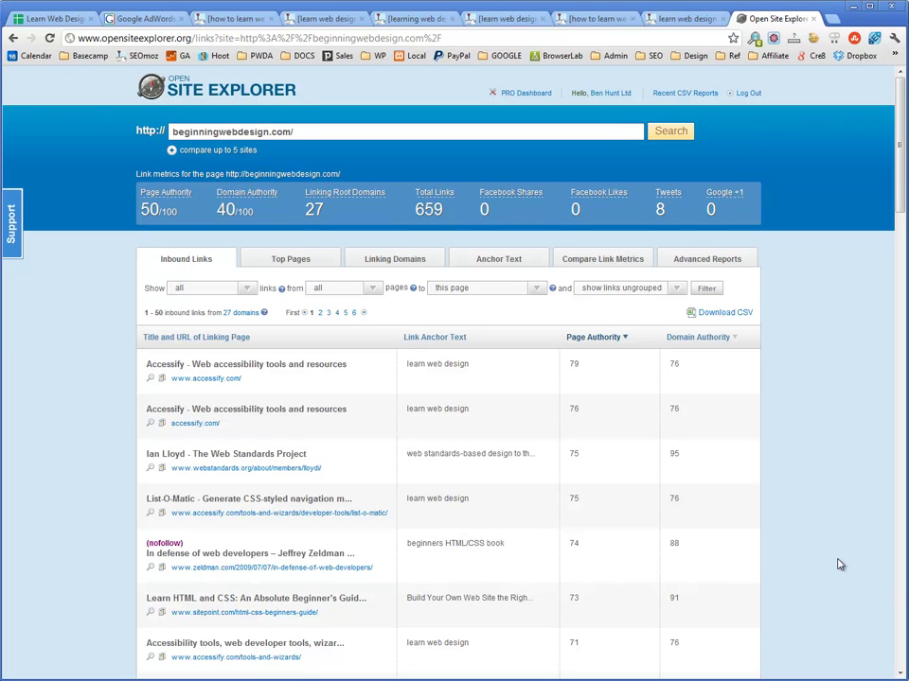
{"action": "key", "text": "alt+Left"}
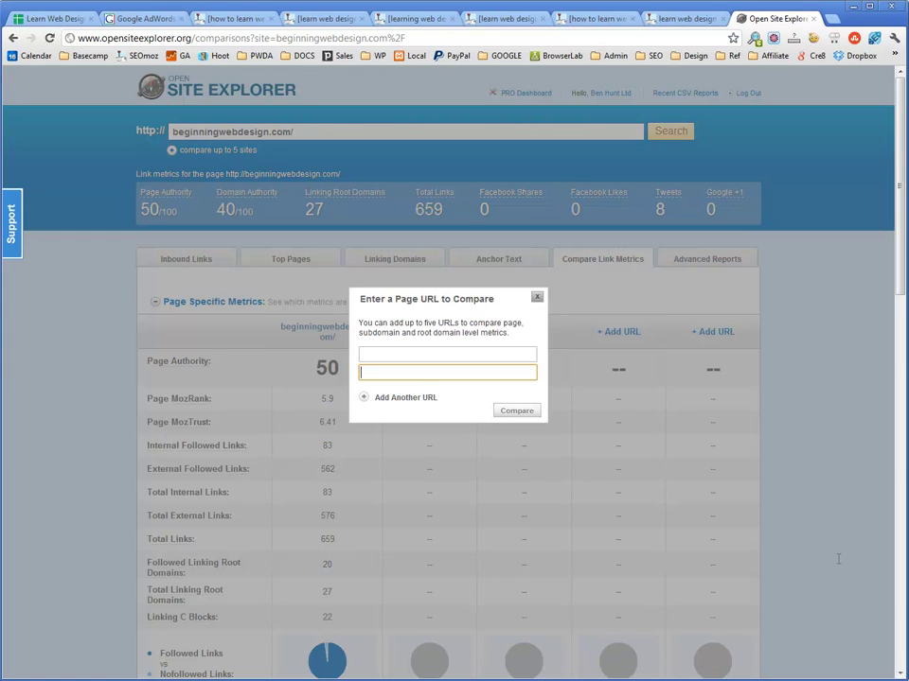
{"action": "type", "text": "www."}
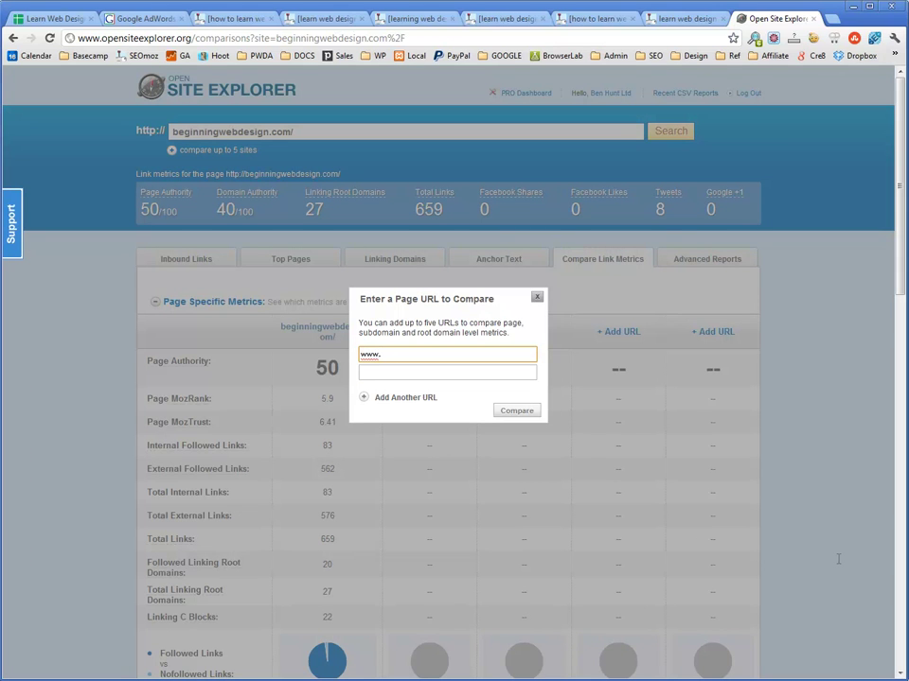
{"action": "type", "text": "prowebdesignallianc"}
{"action": "type", "text": "e.com"}
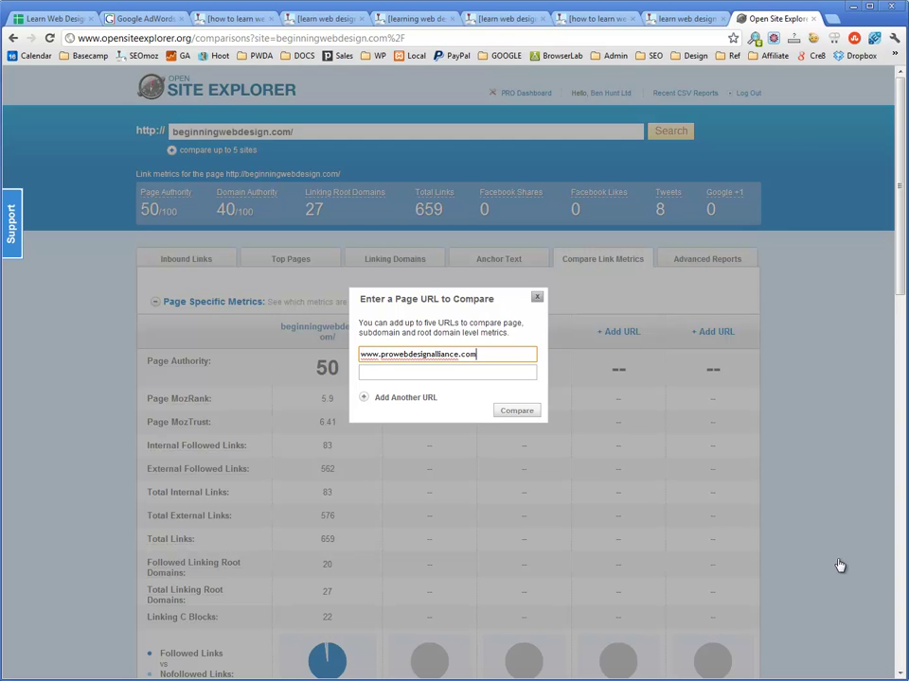
{"action": "key", "text": "Return"}
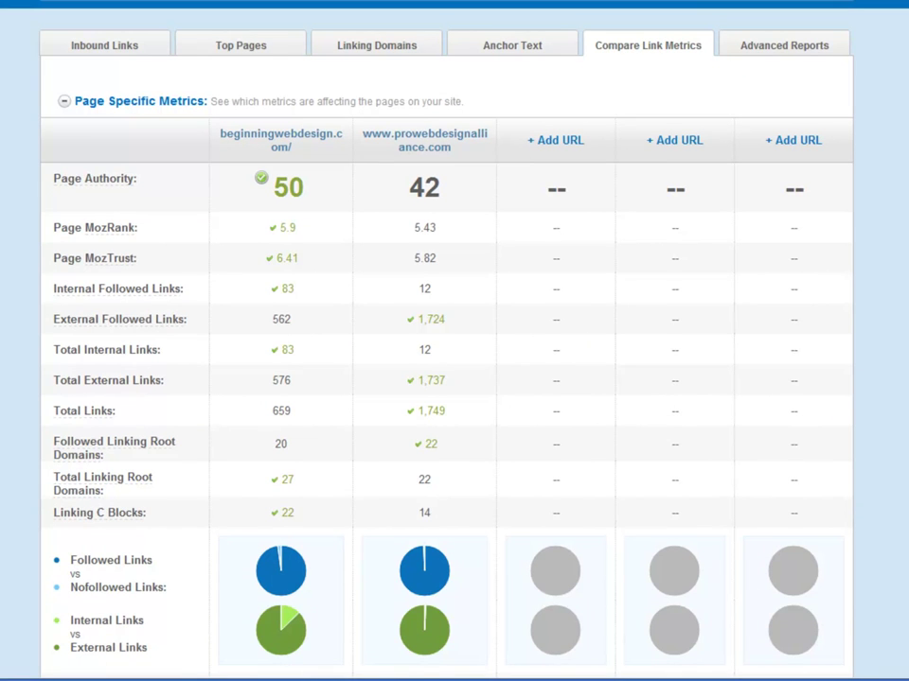
Examine the followed linking root domains of both sites in the Page Specific Metrics.
{"action": "scroll", "coordinate": [454, 379], "scroll_direction": "down", "scroll_amount": 2}
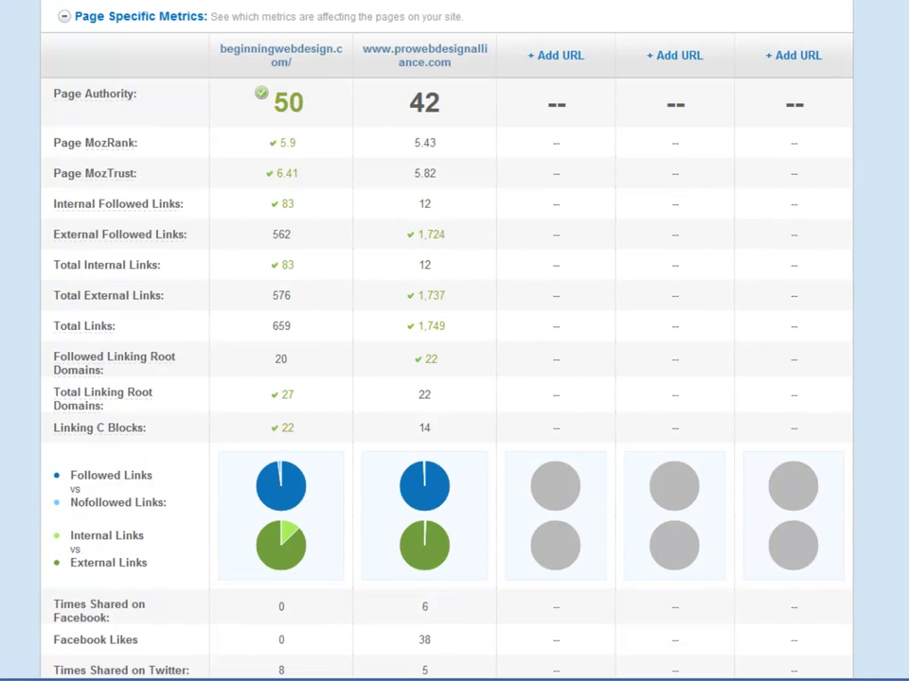
{"action": "double_click", "coordinate": [431, 360]}
{"action": "left_click", "coordinate": [430, 360]}
{"action": "double_click", "coordinate": [431, 360]}
{"action": "left_click", "coordinate": [430, 360]}
{"action": "left_click_drag", "start_coordinate": [288, 359], "coordinate": [274, 359]}
{"action": "left_click", "coordinate": [281, 359]}
Examine the total social shares of both compared pages.
{"action": "scroll", "coordinate": [454, 341], "scroll_direction": "down", "scroll_amount": 4}
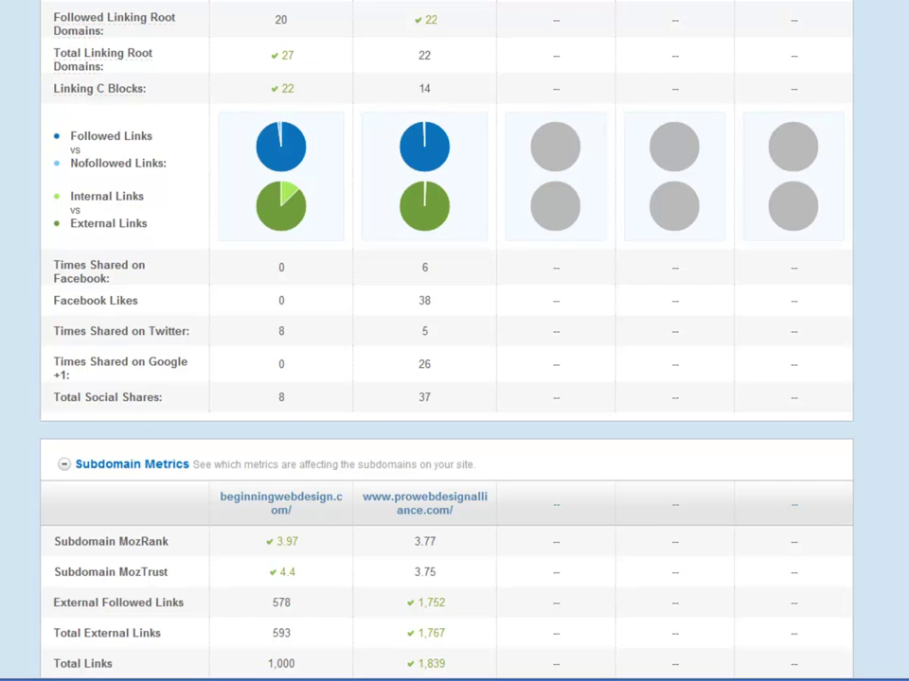
{"action": "double_click", "coordinate": [424, 398]}
{"action": "double_click", "coordinate": [281, 398]}
{"action": "left_click", "coordinate": [281, 398]}
Collapse the Subdomain Metrics and examine the followed linking root domains in the Root Domain Metrics.
{"action": "scroll", "coordinate": [454, 340], "scroll_direction": "down", "scroll_amount": 2}
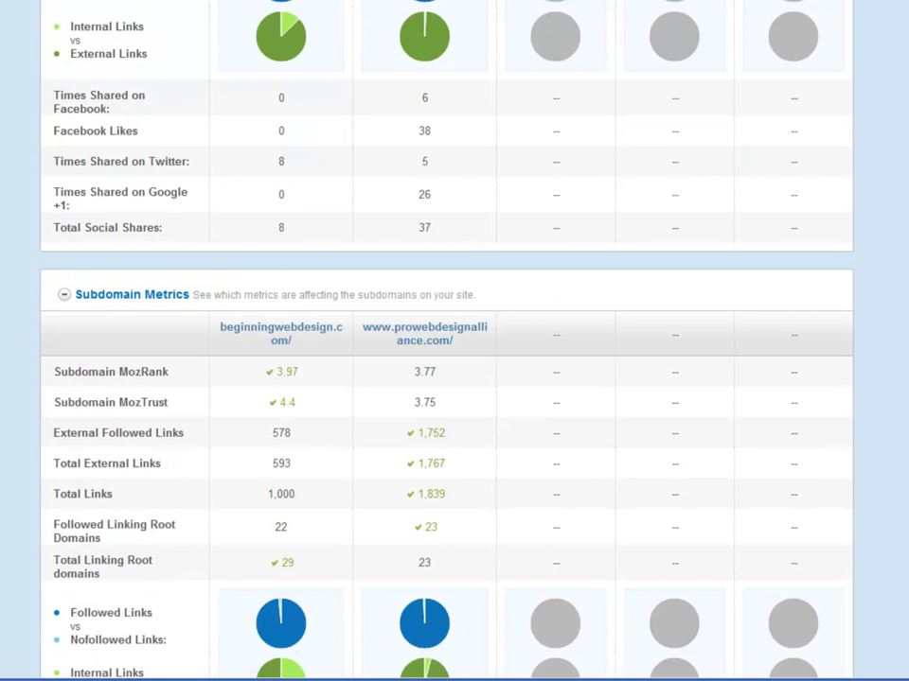
{"action": "left_click", "coordinate": [65, 295]}
{"action": "scroll", "coordinate": [454, 341], "scroll_direction": "down", "scroll_amount": 3}
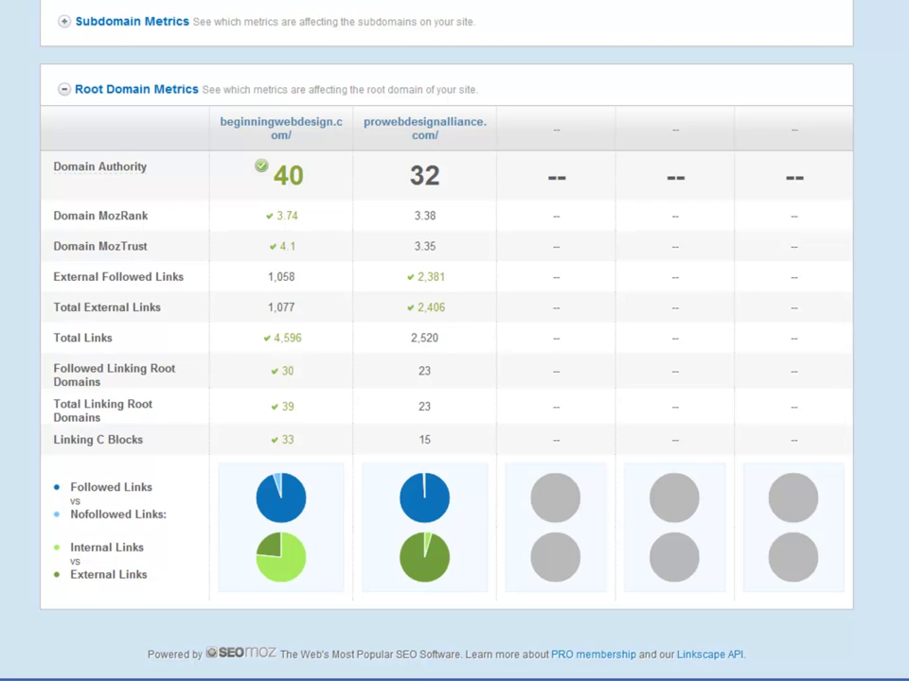
{"action": "double_click", "coordinate": [424, 371]}
{"action": "left_click", "coordinate": [424, 371]}
Show the anchor text report for beginningwebdesign.com and examine its commonly used phrases.
{"action": "scroll", "coordinate": [454, 341], "scroll_direction": "up", "scroll_amount": 15}
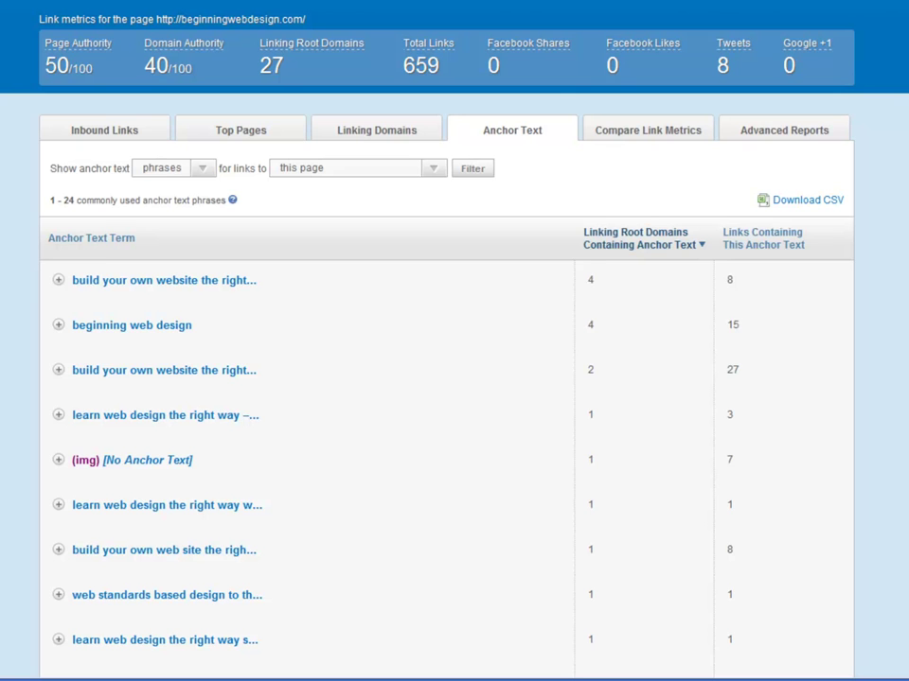
{"action": "scroll", "coordinate": [454, 379], "scroll_direction": "down", "scroll_amount": 5}
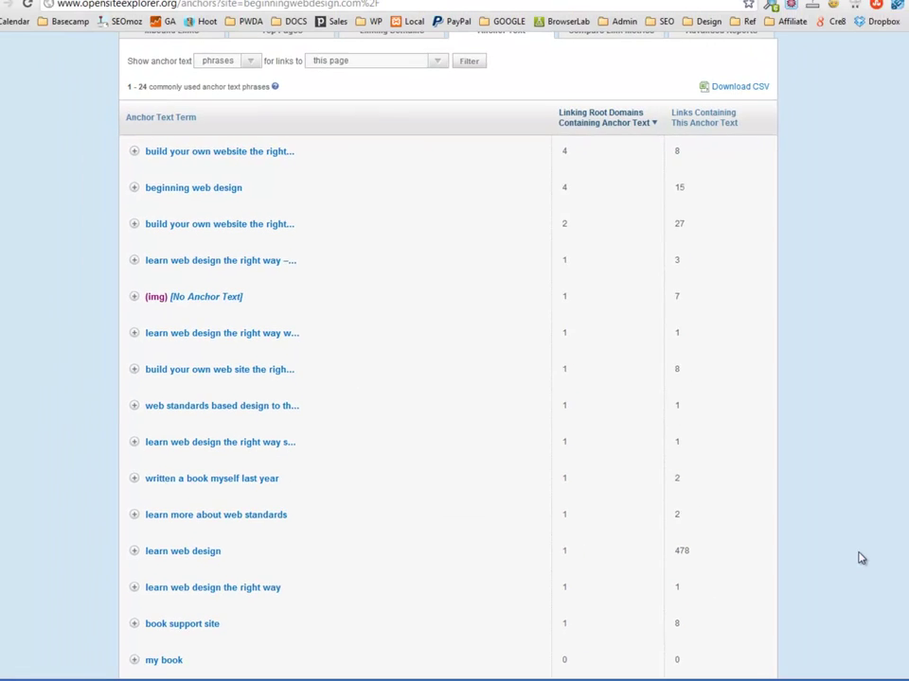
Search the anchor text report for the phrase "learn web design" and examine the matching anchor terms and their link figures.
{"action": "key", "text": "ctrl+f"}
{"action": "type", "text": "lean web"}
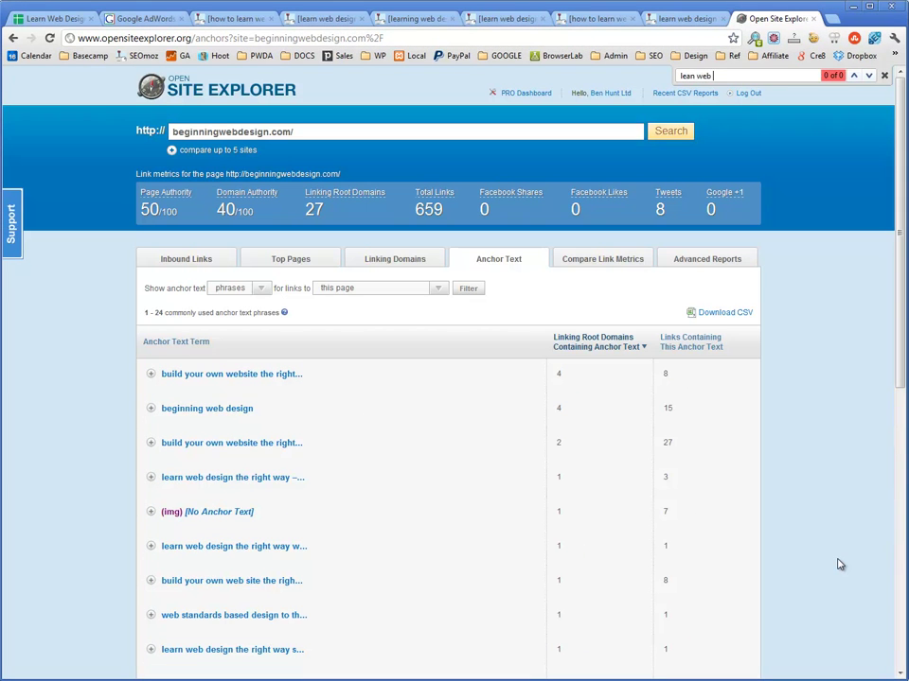
{"action": "key", "text": "Left"}
{"action": "key", "text": "Left"}
{"action": "key", "text": "Left"}
{"action": "key", "text": "Left"}
{"action": "key", "text": "Left"}
{"action": "type", "text": "r"}
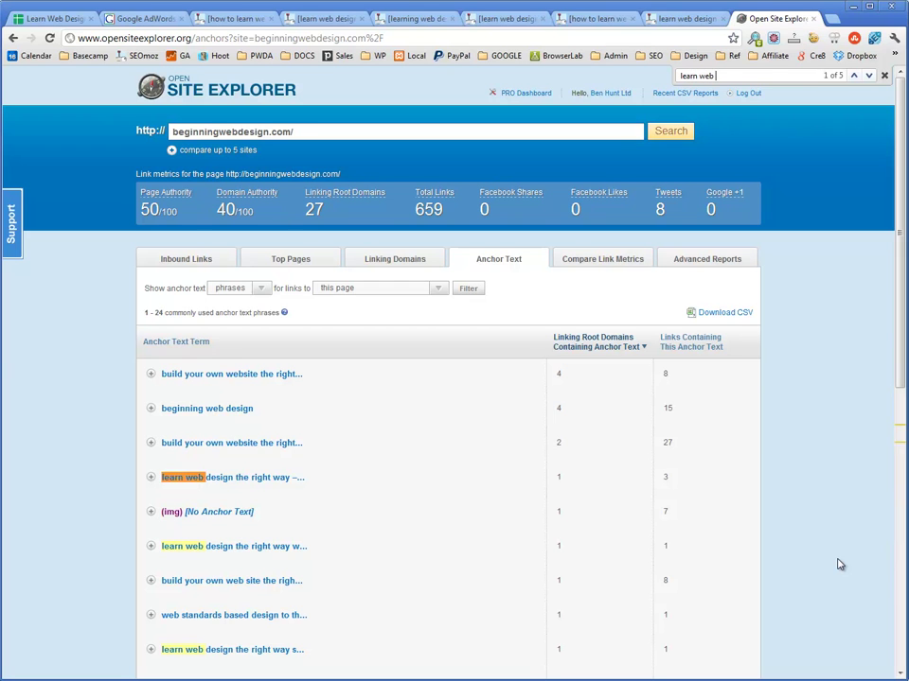
{"action": "key", "text": "End"}
{"action": "type", "text": "design"}
{"action": "scroll", "coordinate": [837, 565], "scroll_direction": "down", "scroll_amount": 3}
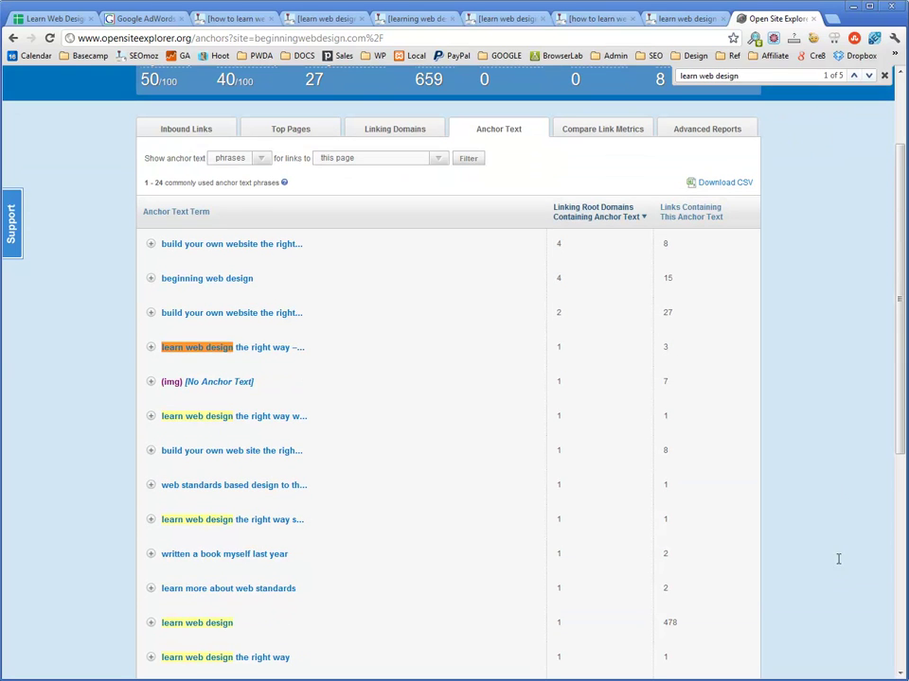
{"action": "scroll", "coordinate": [838, 564], "scroll_direction": "down", "scroll_amount": 2}
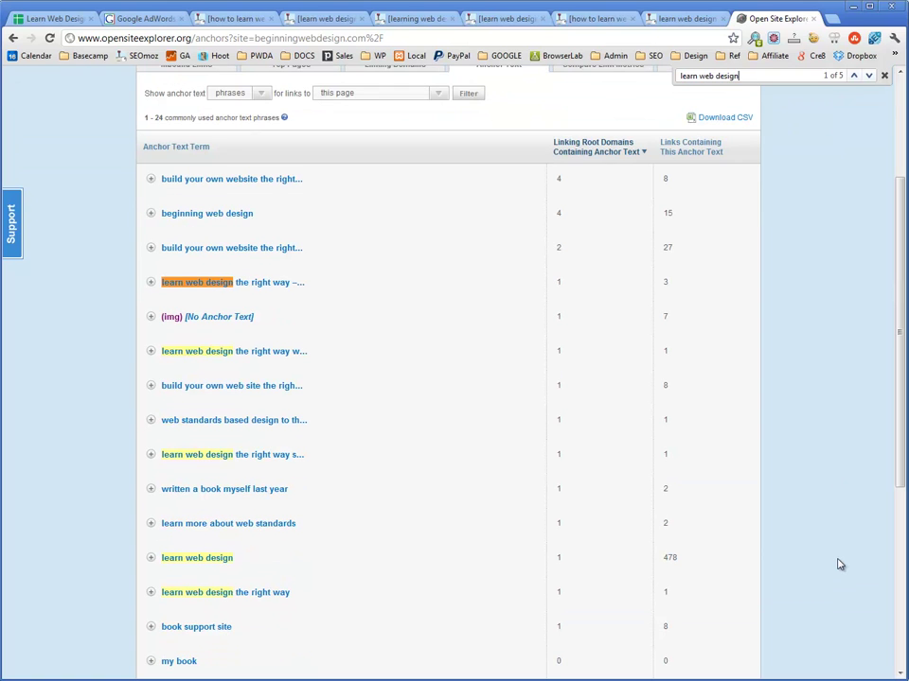
{"action": "double_click", "coordinate": [837, 565]}
{"action": "left_click", "coordinate": [837, 564]}
{"action": "scroll", "coordinate": [838, 565], "scroll_direction": "up", "scroll_amount": 3}
{"action": "type", "text": "proweb"}
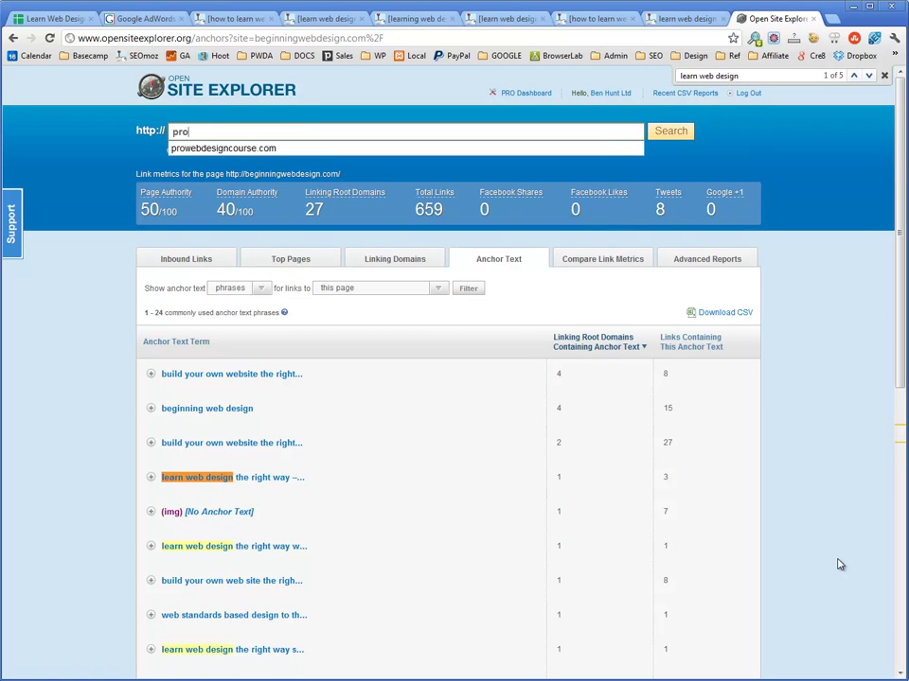
{"action": "key", "text": "Home"}
{"action": "type", "text": "www."}
{"action": "key", "text": "End"}
{"action": "type", "text": "designalliance.com"}
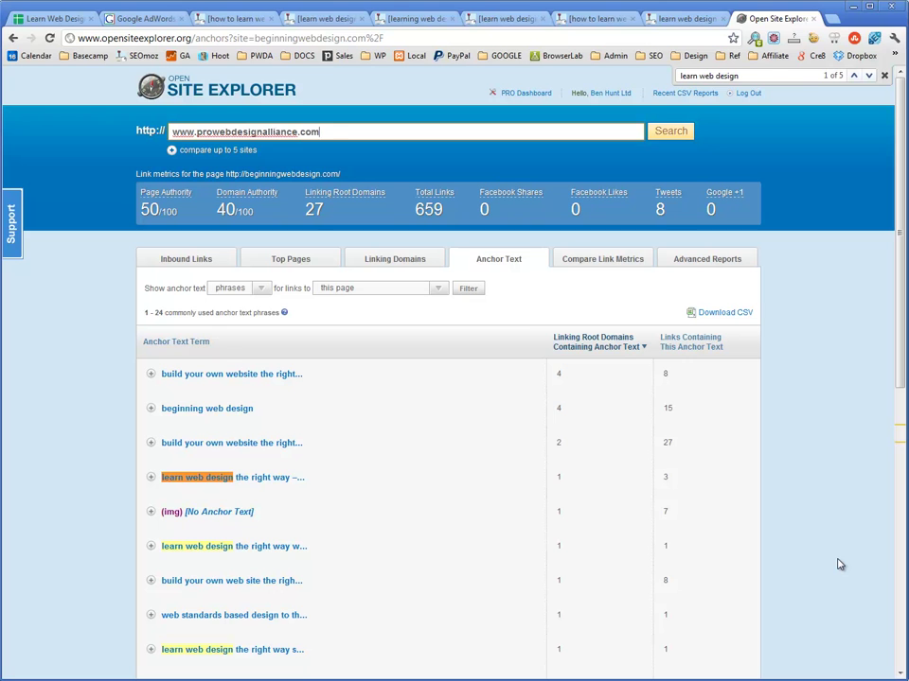
{"action": "key", "text": "Return"}
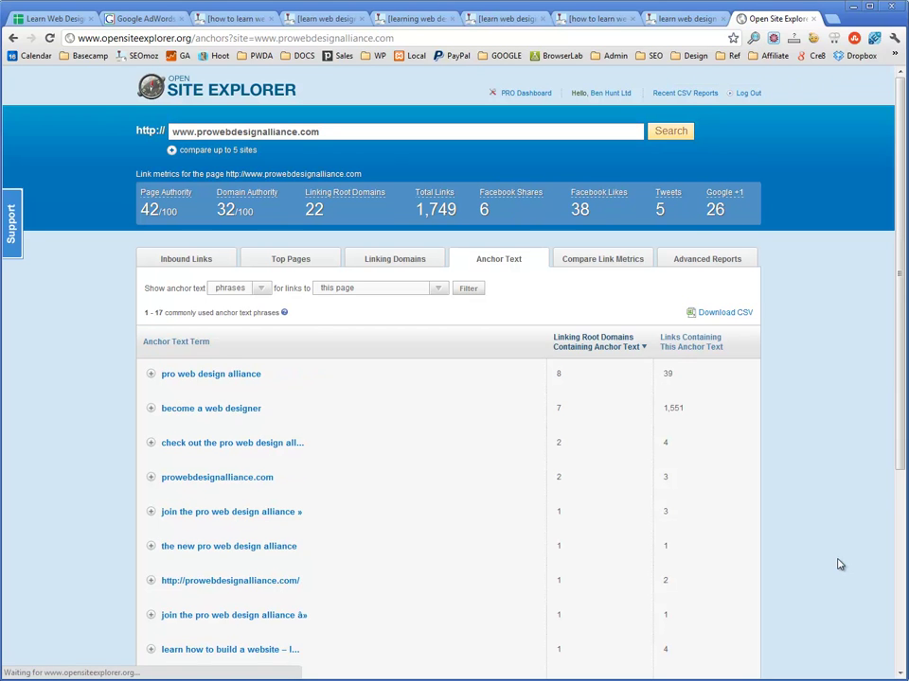
Examine the site's anchor text phrases and search them for "learn web design".
{"action": "scroll", "coordinate": [838, 565], "scroll_direction": "down", "scroll_amount": 3}
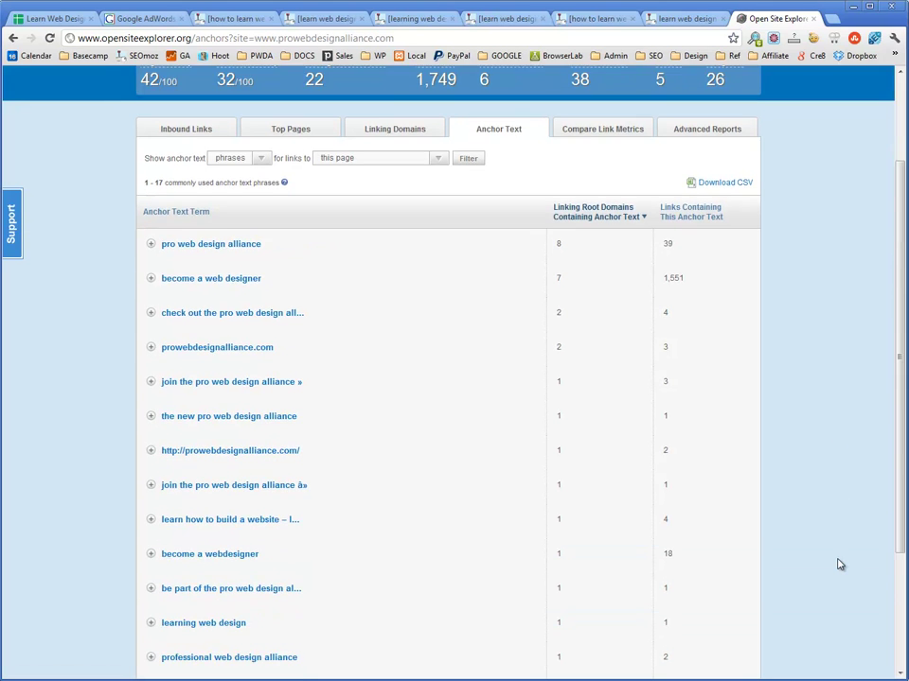
{"action": "scroll", "coordinate": [837, 565], "scroll_direction": "up", "scroll_amount": 3}
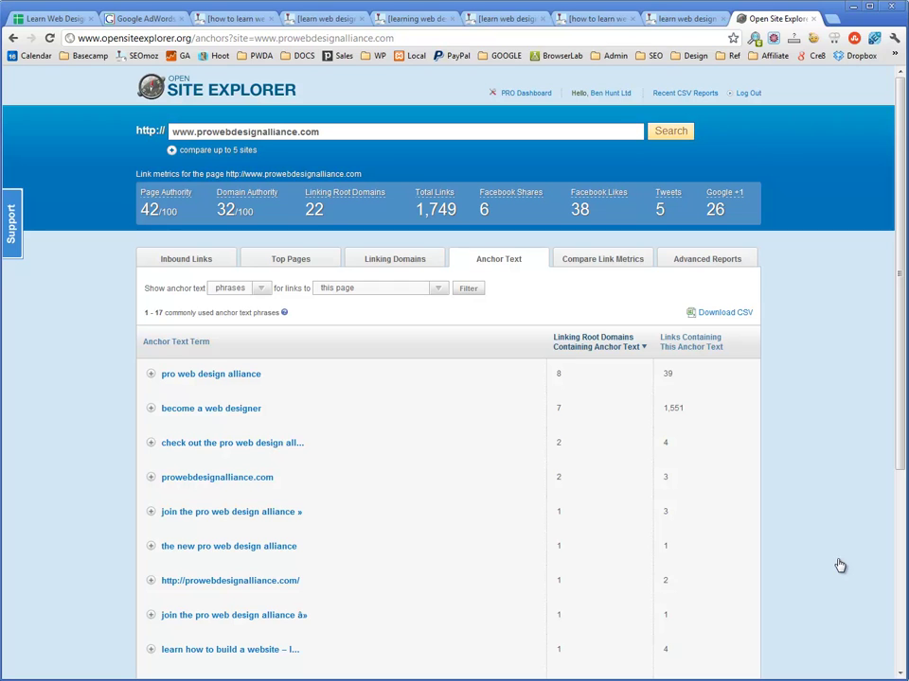
{"action": "scroll", "coordinate": [838, 565], "scroll_direction": "down", "scroll_amount": 2}
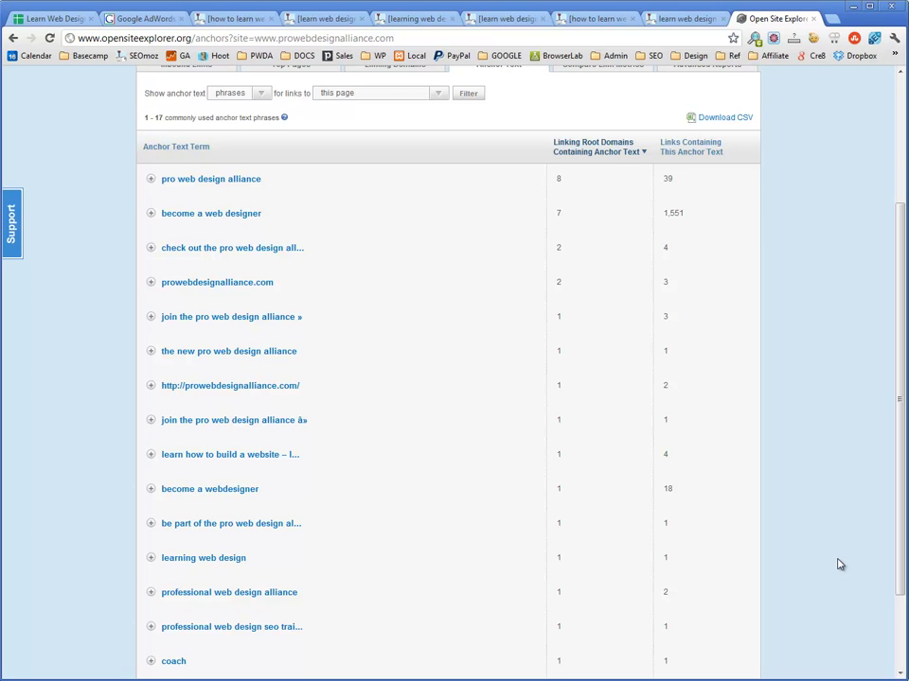
{"action": "key", "text": "ctrl+f"}
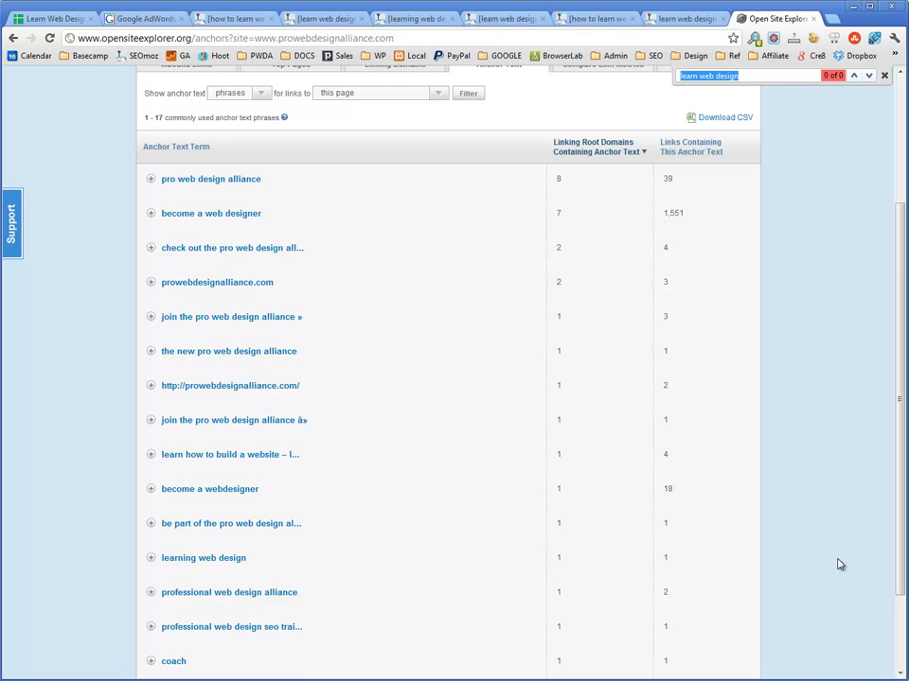
{"action": "key", "text": "Escape"}
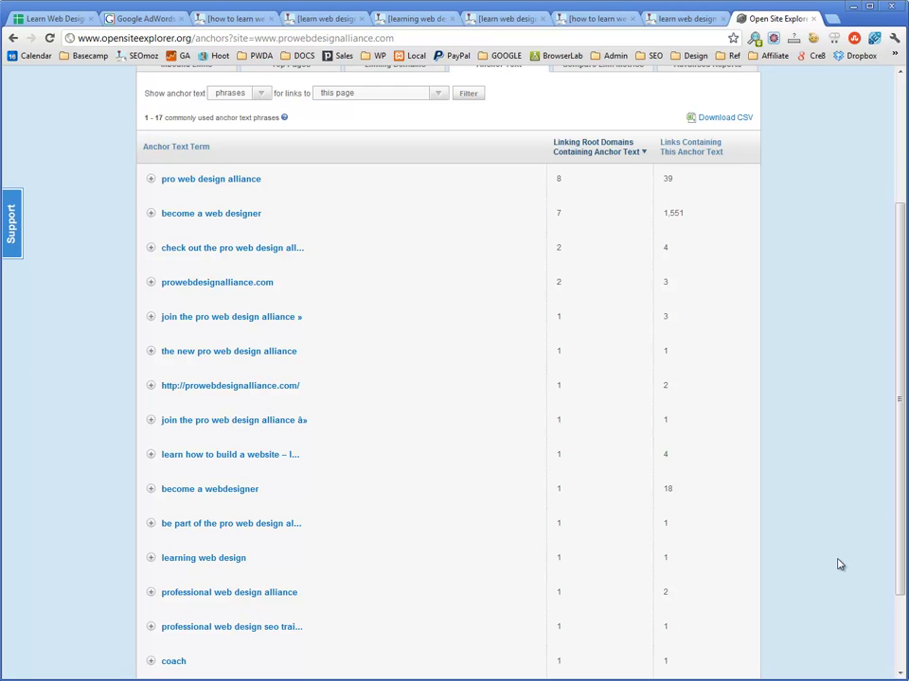
{"action": "scroll", "coordinate": [838, 565], "scroll_direction": "up", "scroll_amount": 3}
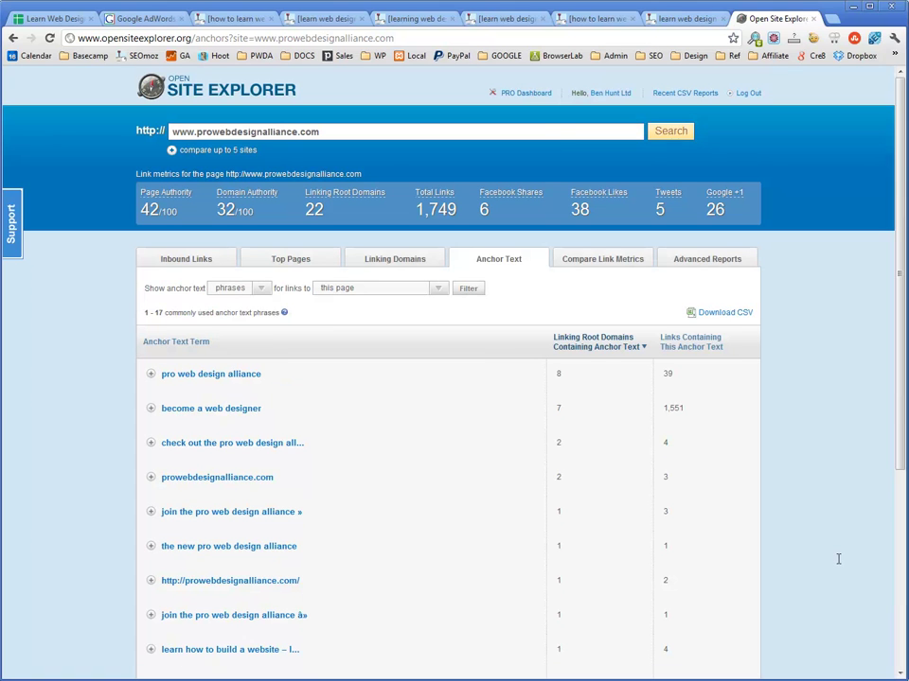
{"action": "left_click_drag", "start_coordinate": [262, 131], "coordinate": [322, 131]}
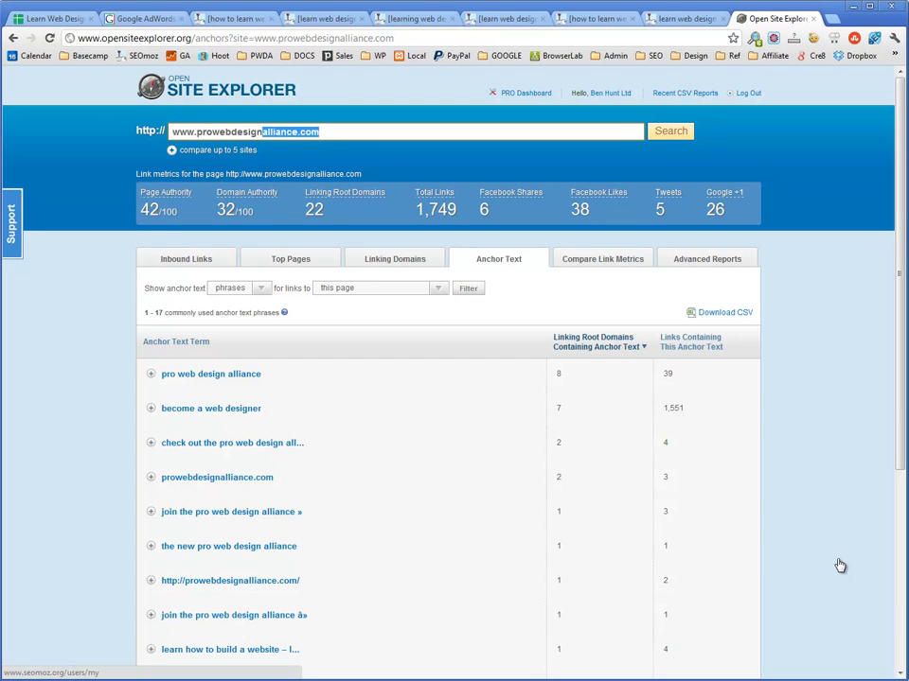
{"action": "type", "text": "course.com"}
{"action": "key", "text": "Return"}
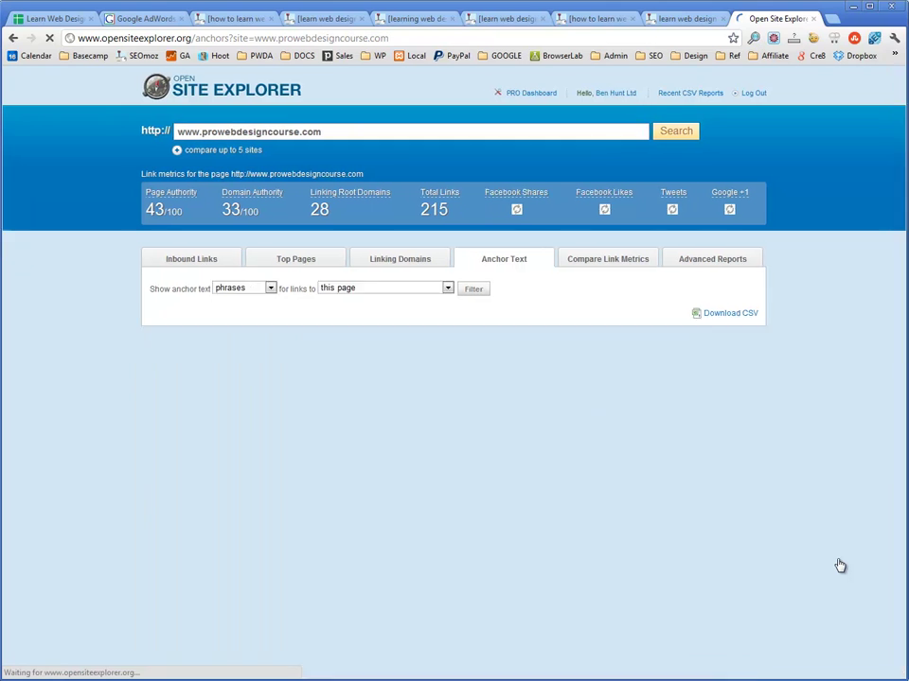
{"action": "scroll", "coordinate": [838, 565], "scroll_direction": "down", "scroll_amount": 3}
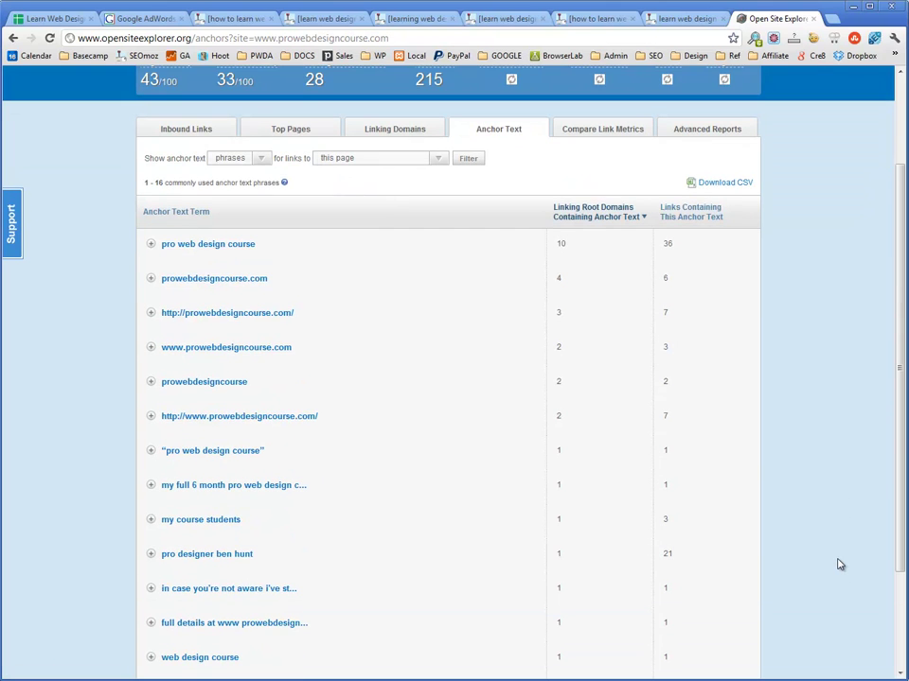
Search the prowebdesigncourse.com anchor text for "learn web design" and examine the site's link metrics.
{"action": "key", "text": "ctrl+f"}
{"action": "key", "text": "Return"}
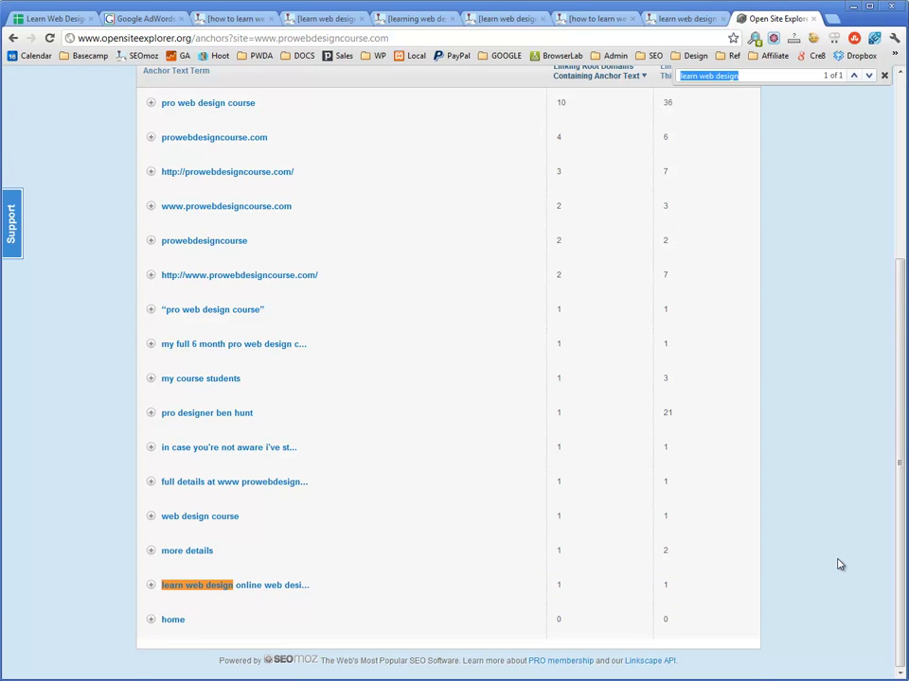
{"action": "scroll", "coordinate": [839, 565], "scroll_direction": "up", "scroll_amount": 3}
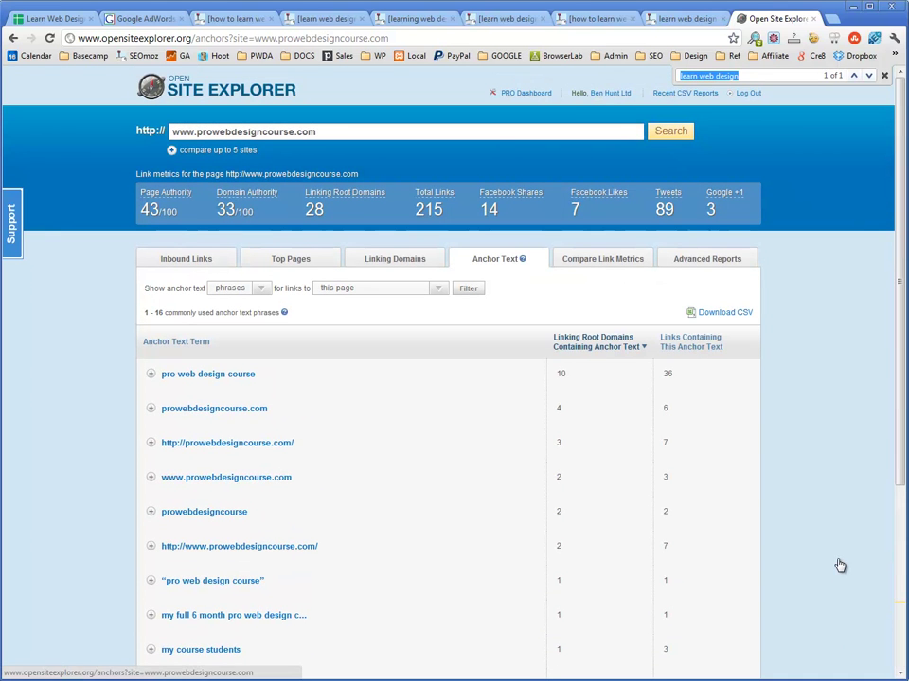
{"action": "scroll", "coordinate": [839, 565], "scroll_direction": "down", "scroll_amount": 3}
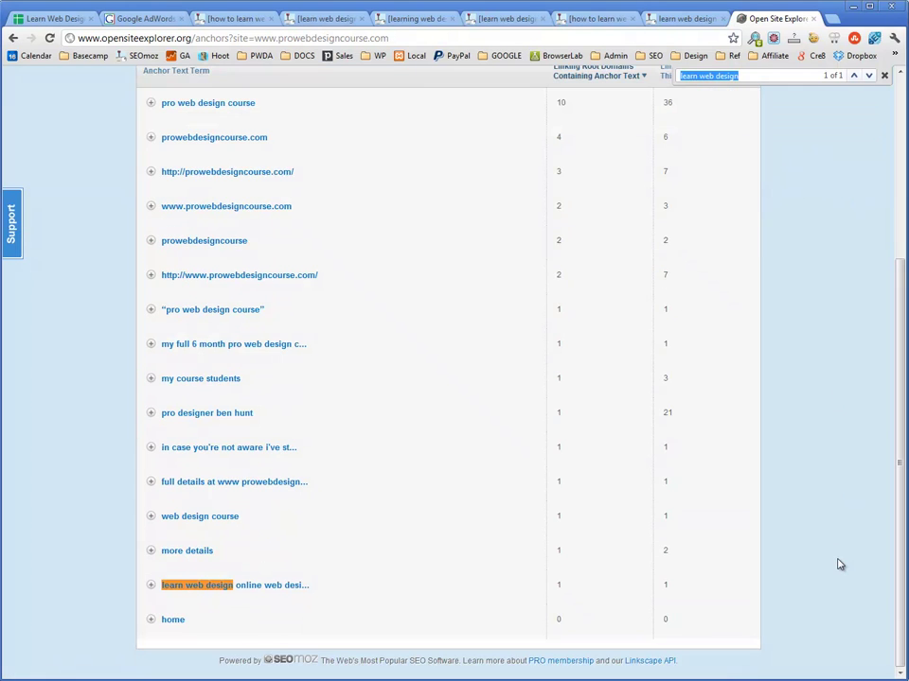
{"action": "scroll", "coordinate": [838, 565], "scroll_direction": "up", "scroll_amount": 3}
{"action": "left_click", "coordinate": [839, 565]}
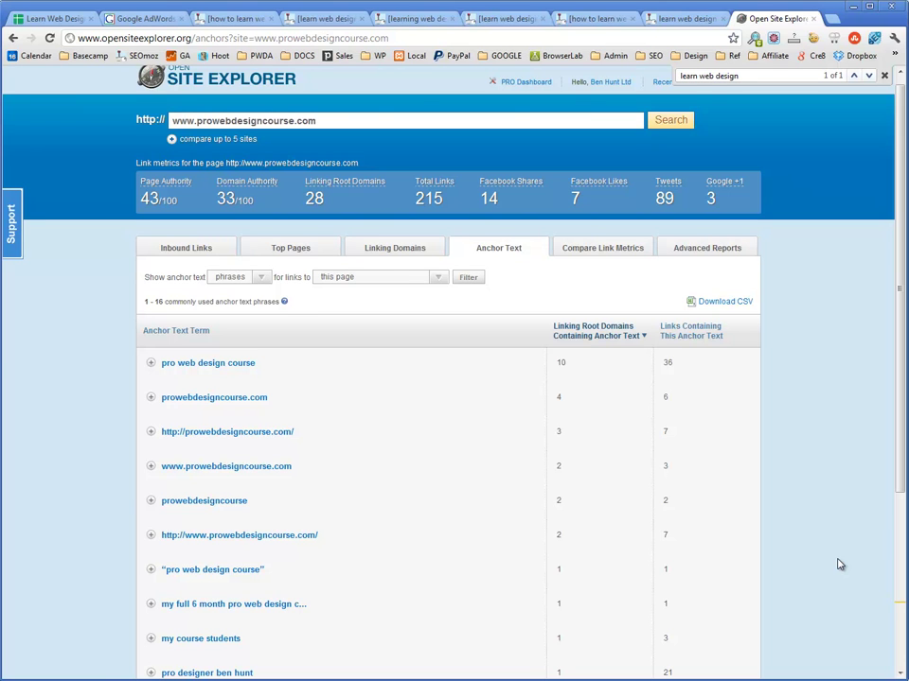
Switch to SEO SpyGlass and start a new competition research project that analyzes a competitor's URL.
{"action": "key", "text": "ctrl+1"}
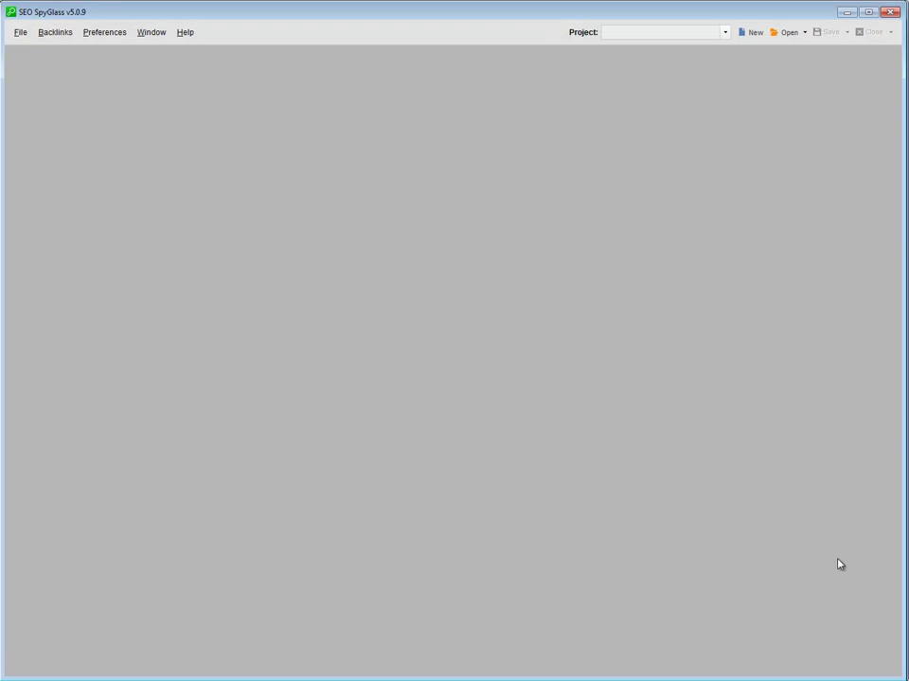
{"action": "key", "text": "alt+f"}
{"action": "key", "text": "Return"}
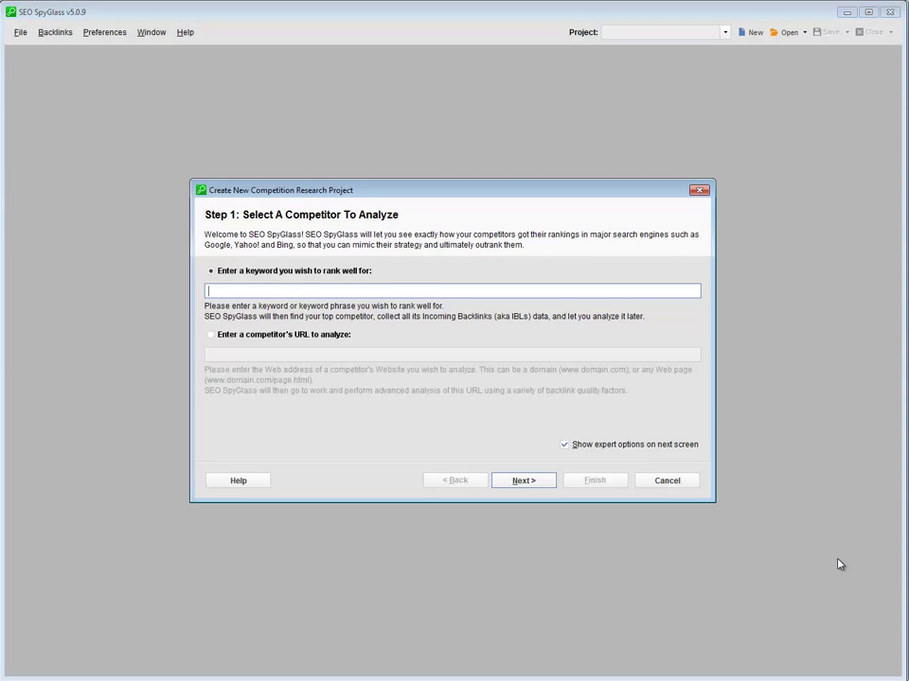
{"action": "key", "text": "Tab"}
{"action": "key", "text": "space"}
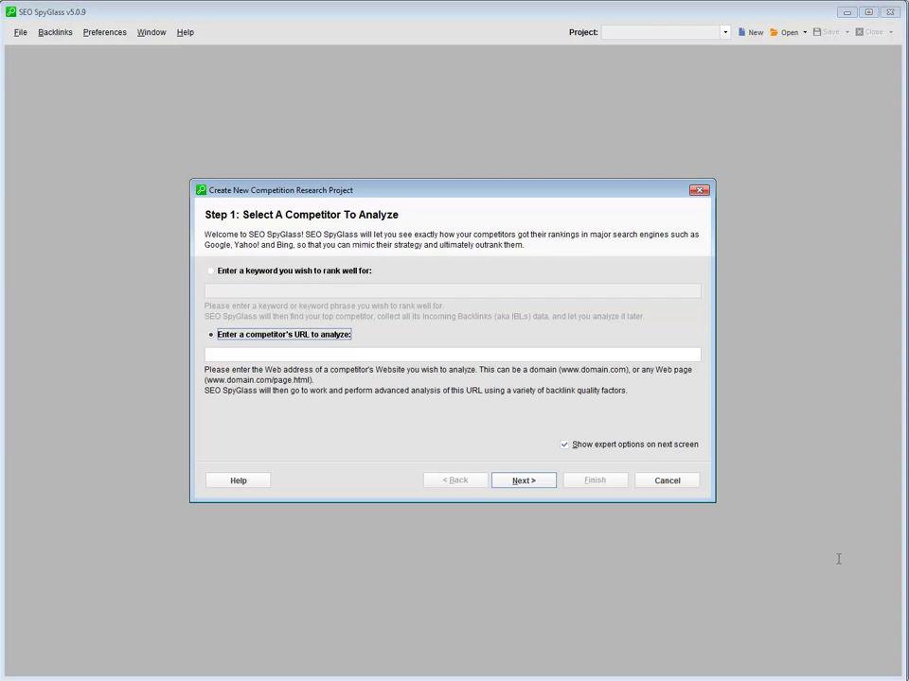
{"action": "key", "text": "alt+Tab"}
{"action": "key", "text": "alt+Tab"}
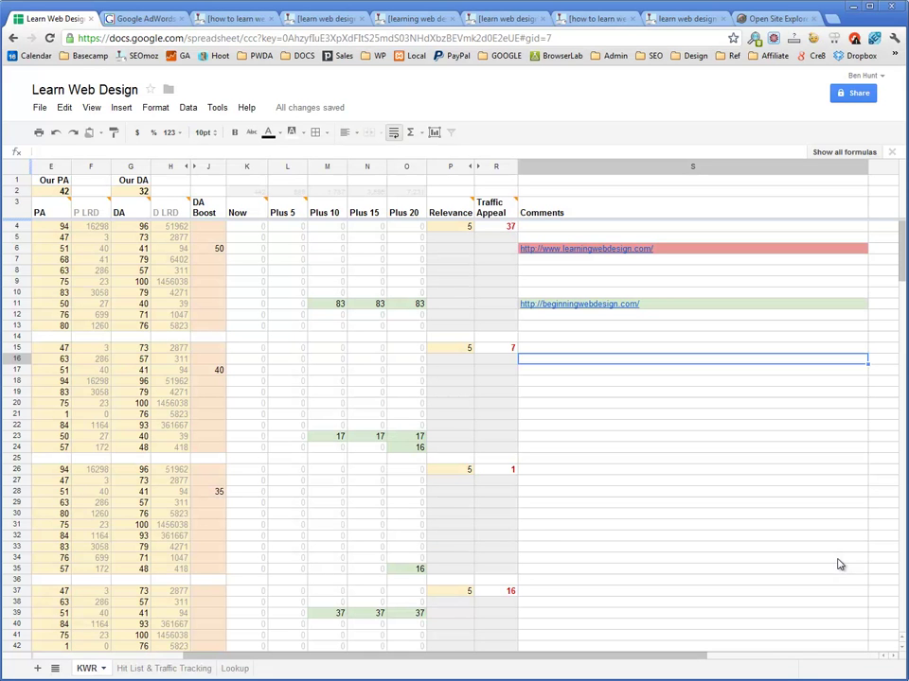
{"action": "key", "text": "ctrl+Up"}
{"action": "key", "text": "F2"}
{"action": "key", "text": "ctrl+a"}
{"action": "key", "text": "ctrl+c"}
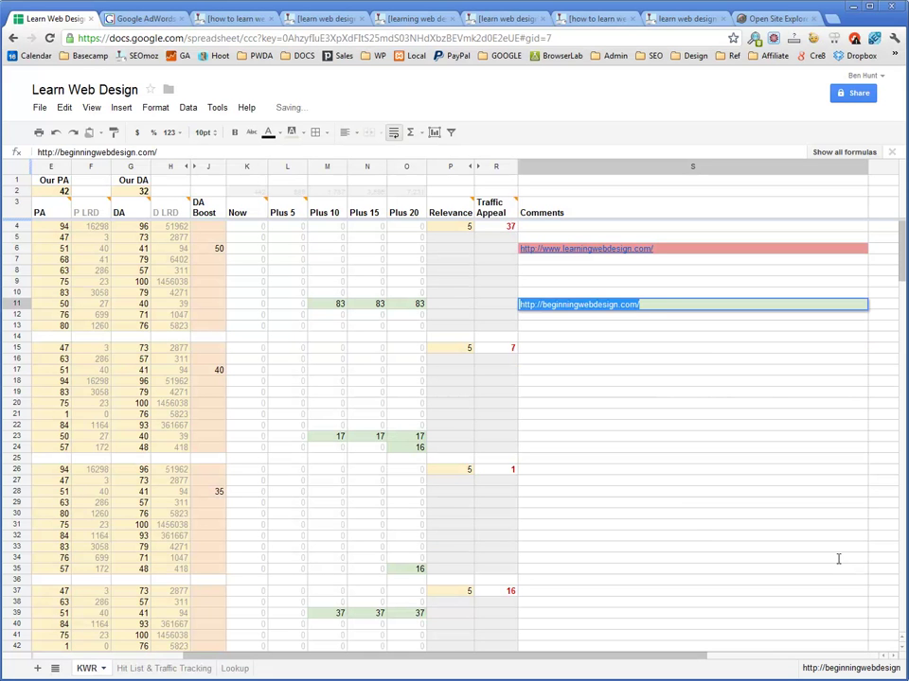
{"action": "key", "text": "alt+Tab"}
{"action": "key", "text": "ctrl+v"}
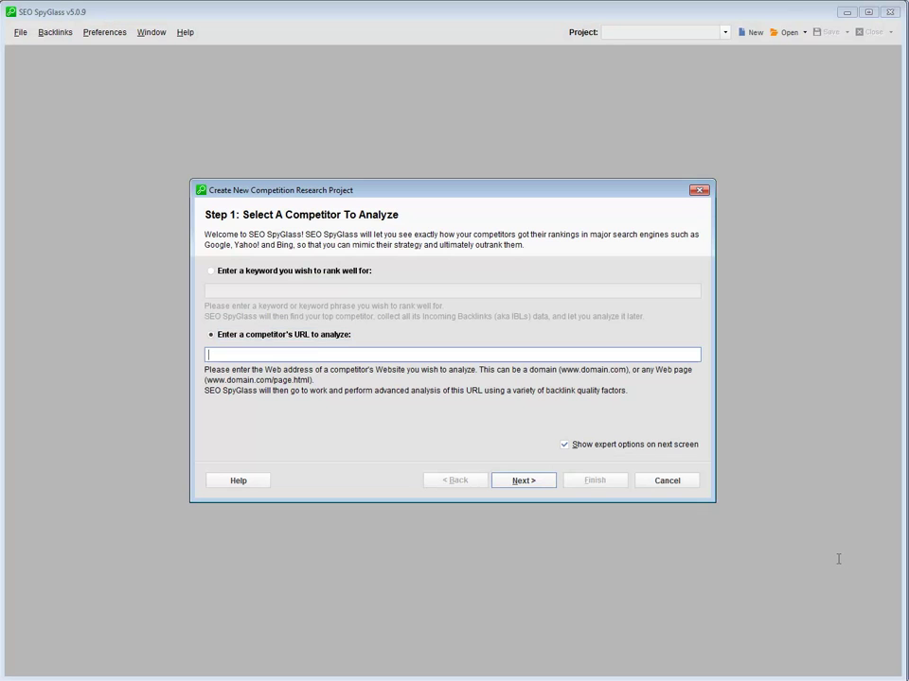
{"action": "key", "text": "Return"}
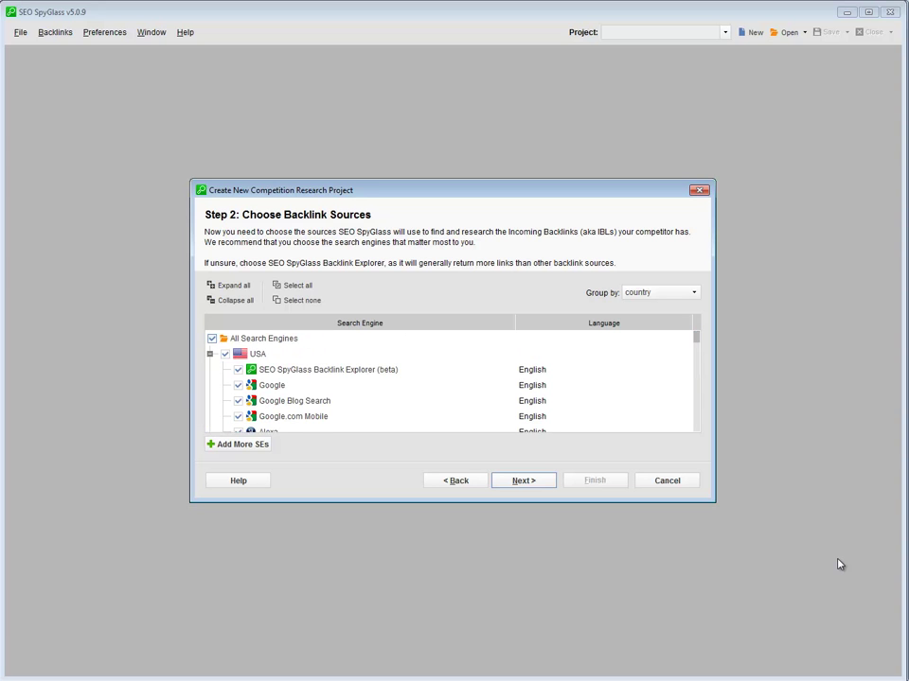
Collect the competitor's backlinks from all search engines, unlimited in number and excluding duplicates, and finish creating the project.
{"action": "key", "text": "Return"}
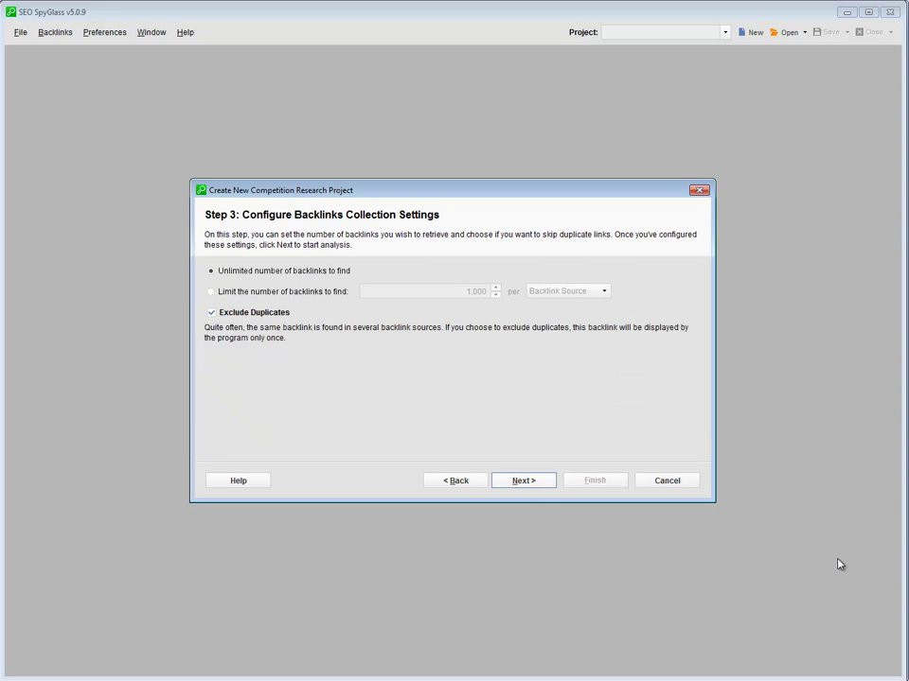
{"action": "key", "text": "Return"}
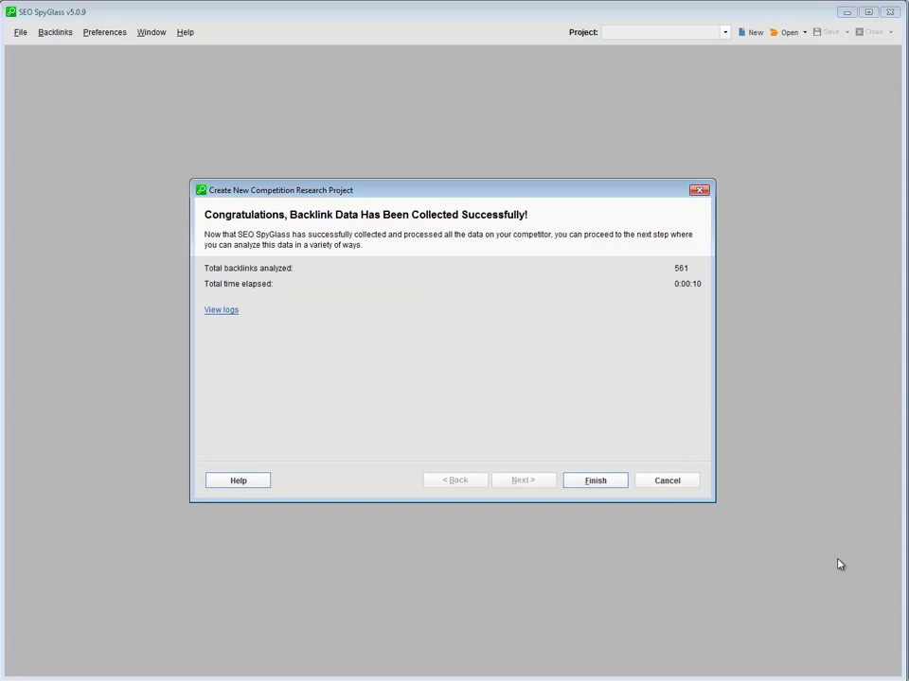
{"action": "key", "text": "Return"}
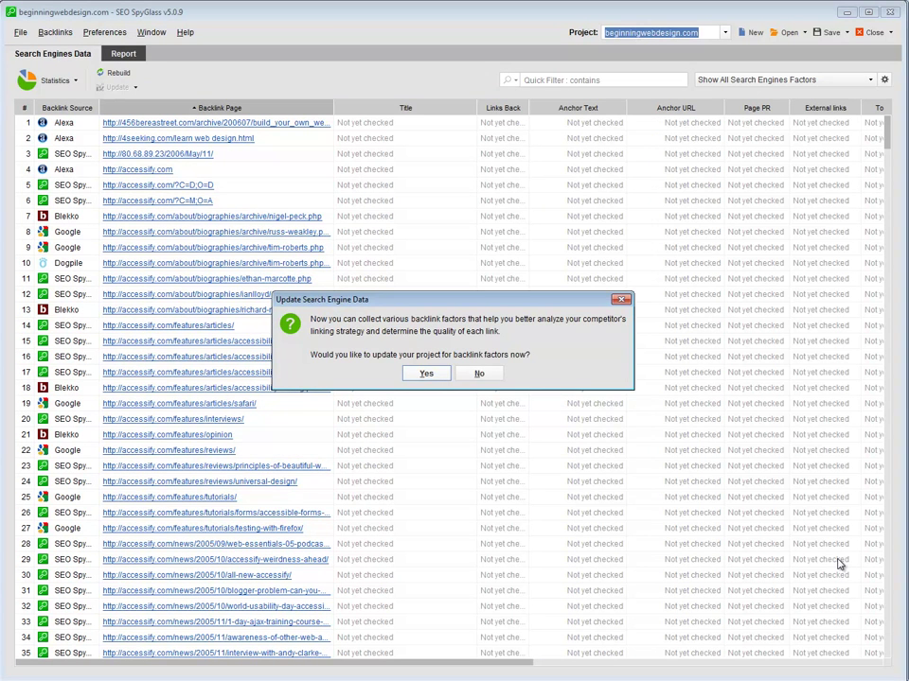
Update the project's backlink factors with all domain factors excluded and the page factors kept.
{"action": "key", "text": "Return"}
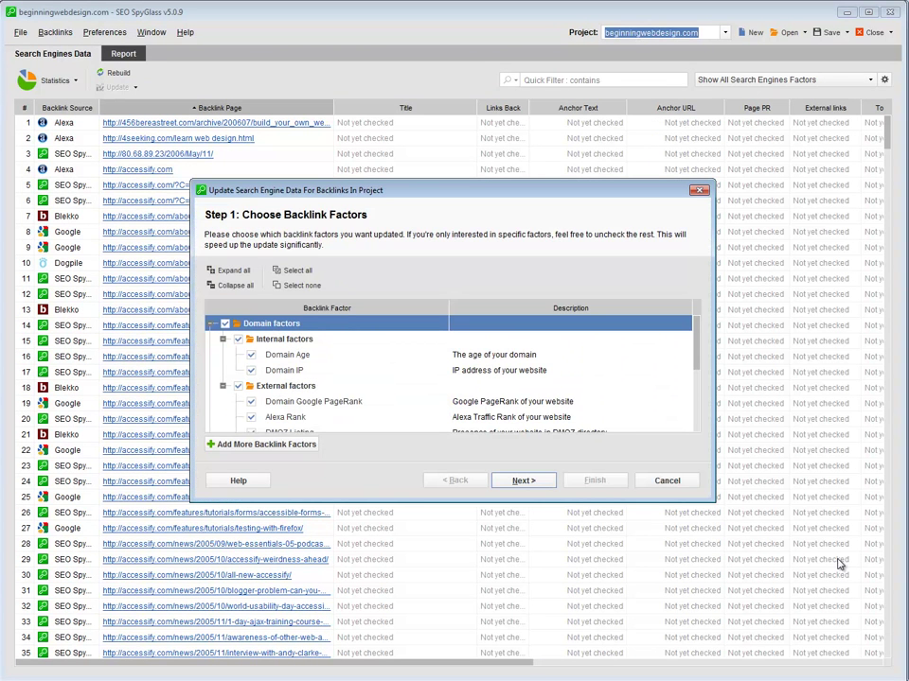
{"action": "key", "text": "space"}
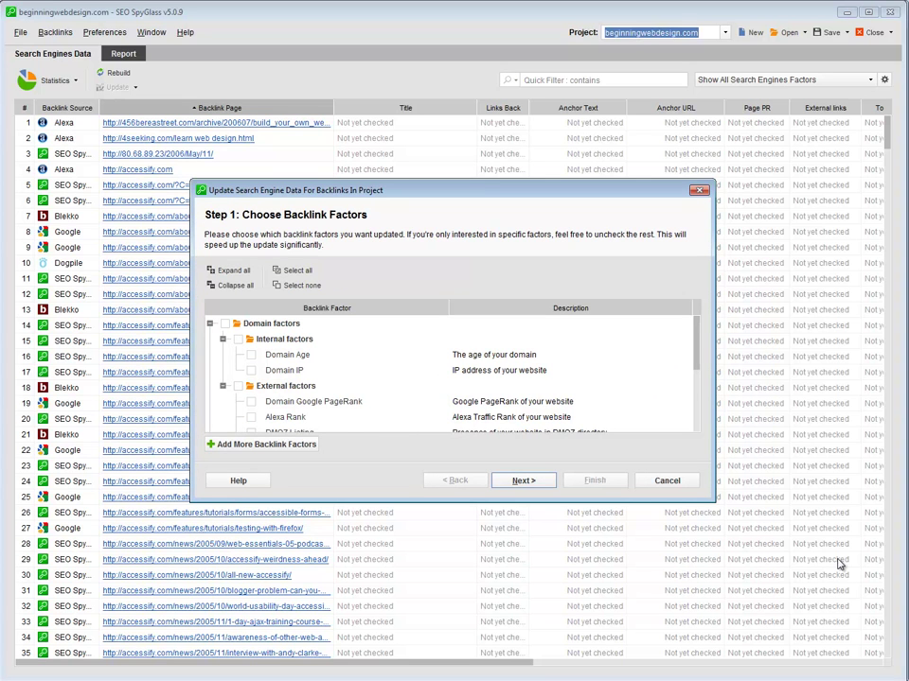
{"action": "key", "text": "Left"}
{"action": "scroll", "coordinate": [450, 374], "scroll_direction": "down", "scroll_amount": 1}
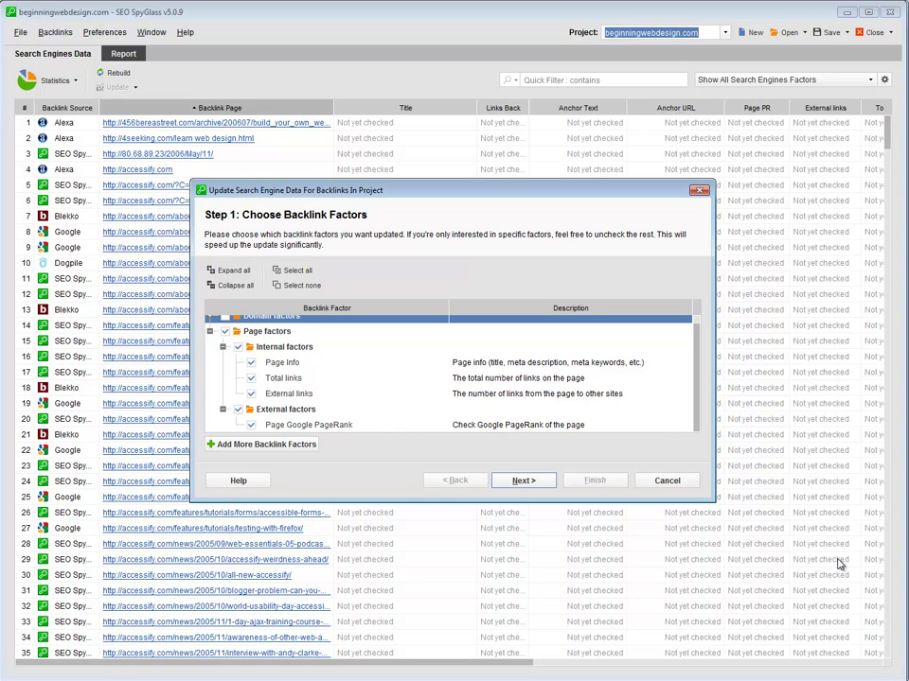
{"action": "key", "text": "Down"}
{"action": "key", "text": "Down"}
{"action": "key", "text": "Down"}
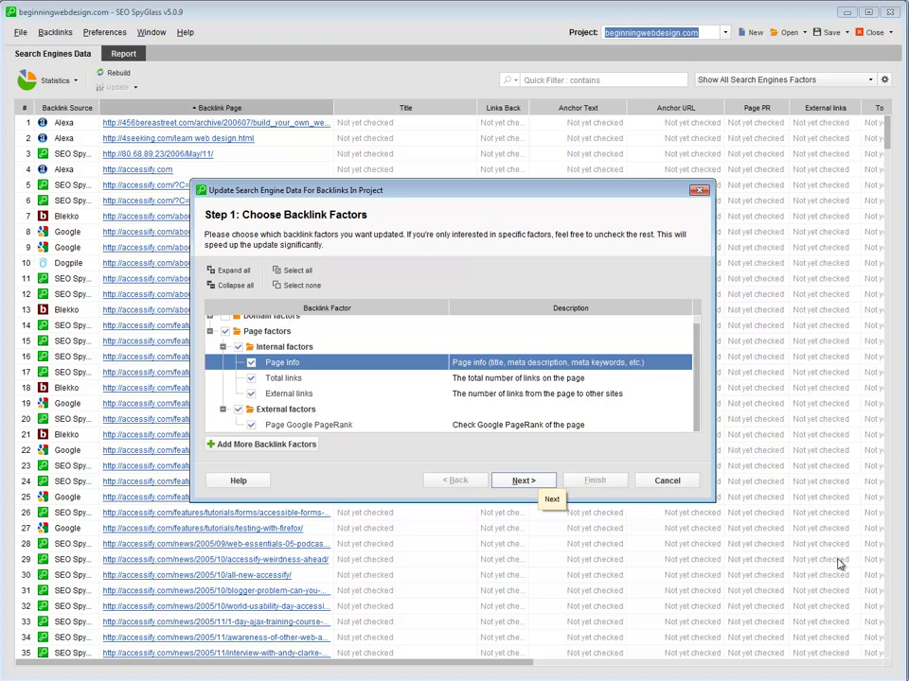
{"action": "key", "text": "Return"}
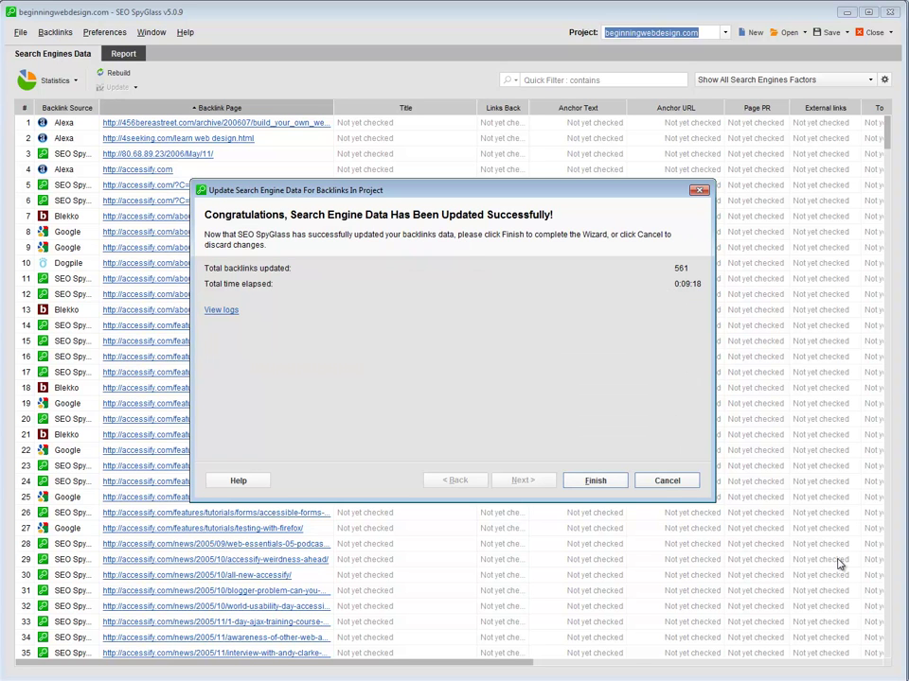
Finish the search engine data update and skim the full list of beginningwebdesign.com's backlinks.
{"action": "key", "text": "Return"}
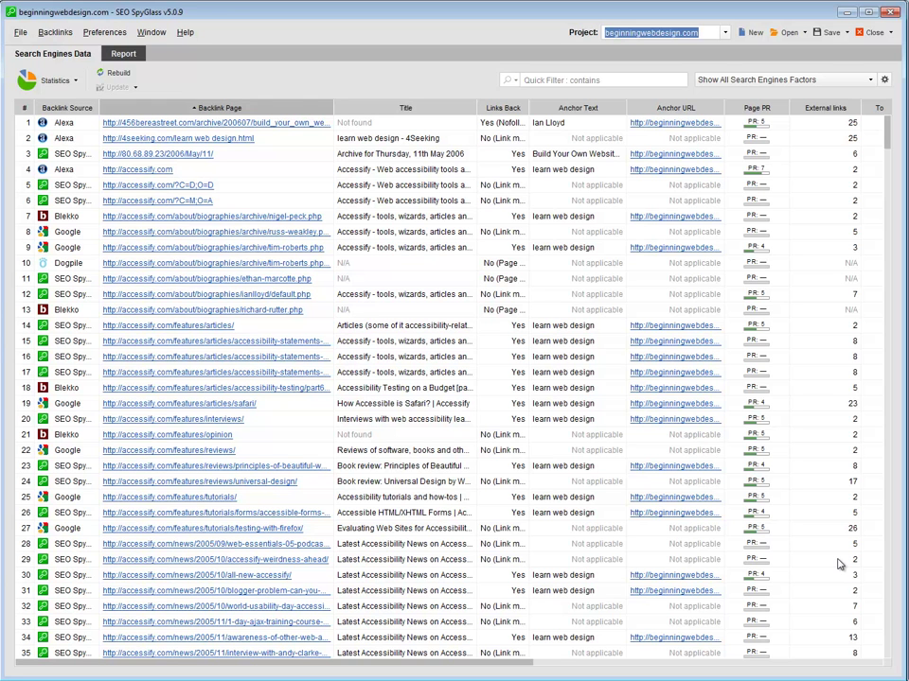
{"action": "scroll", "coordinate": [837, 565], "scroll_direction": "down", "scroll_amount": 20}
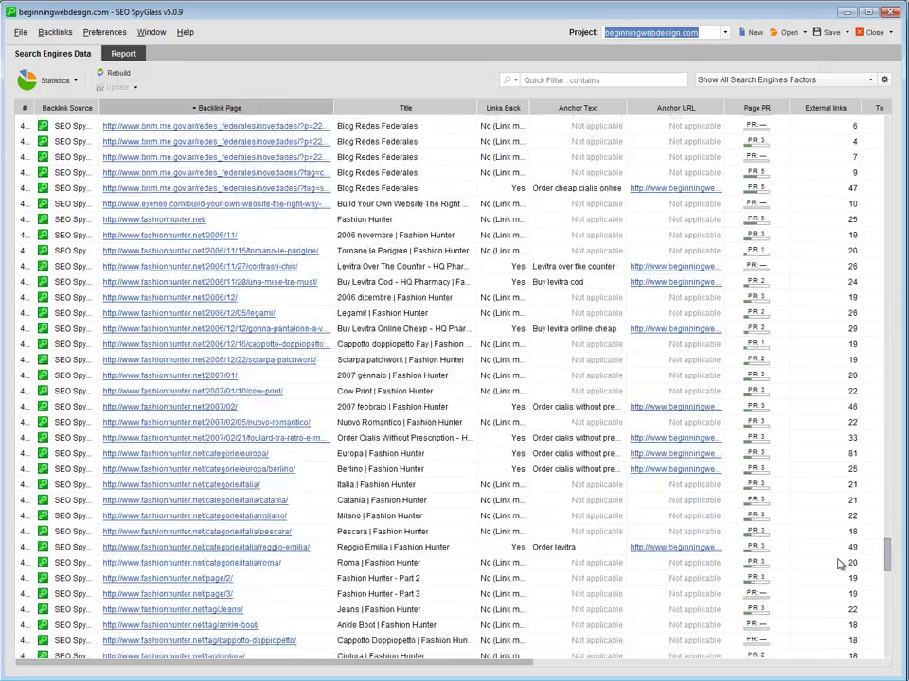
{"action": "scroll", "coordinate": [838, 565], "scroll_direction": "up", "scroll_amount": 20}
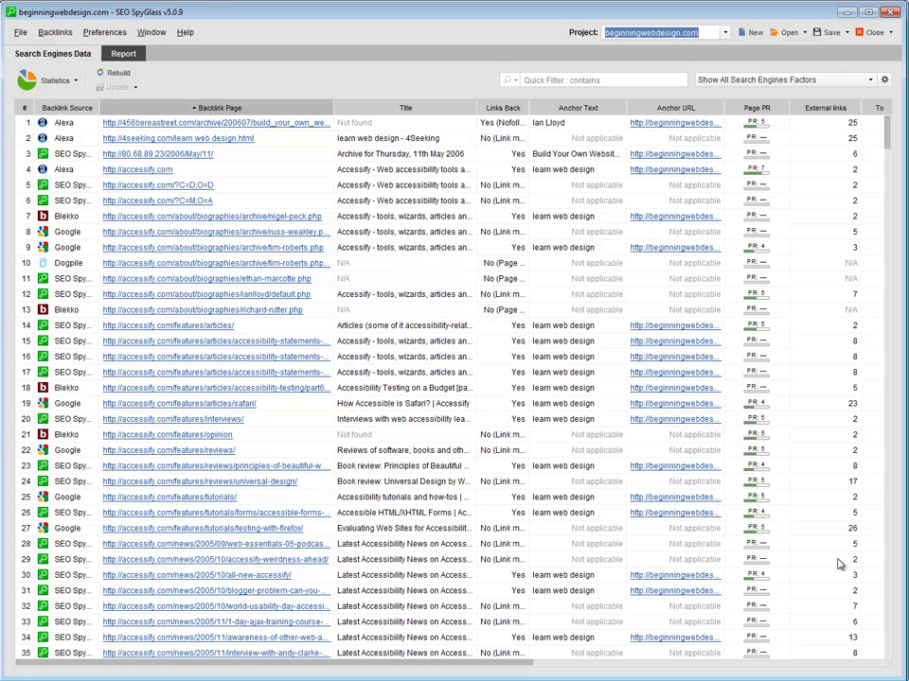
Limit the backlink table to the search engine factors for the webpage only.
{"action": "key", "text": "alt+Down"}
{"action": "key", "text": "Down"}
{"action": "key", "text": "Down"}
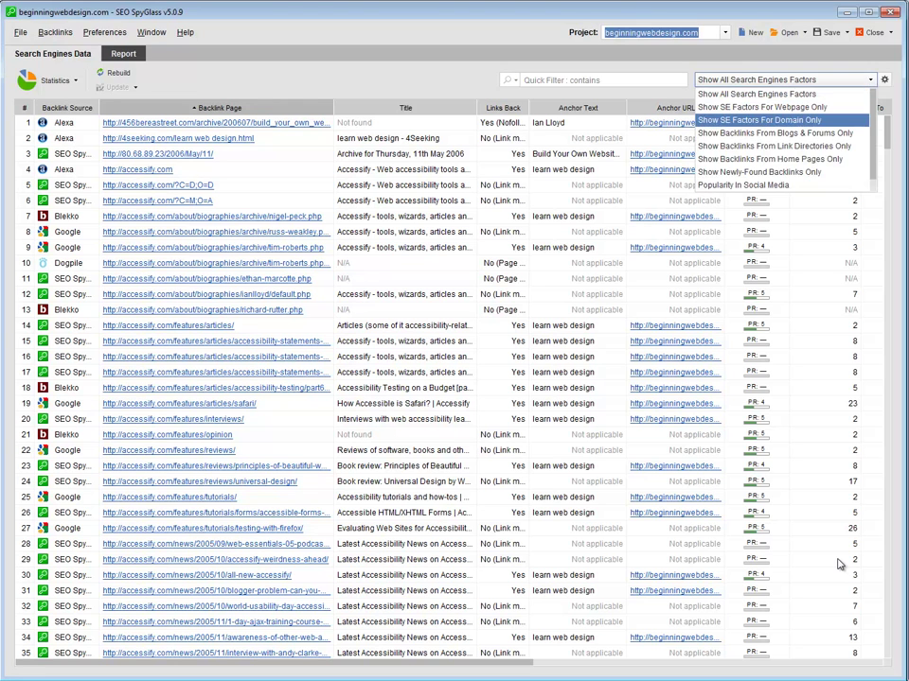
{"action": "key", "text": "Up"}
{"action": "key", "text": "Return"}
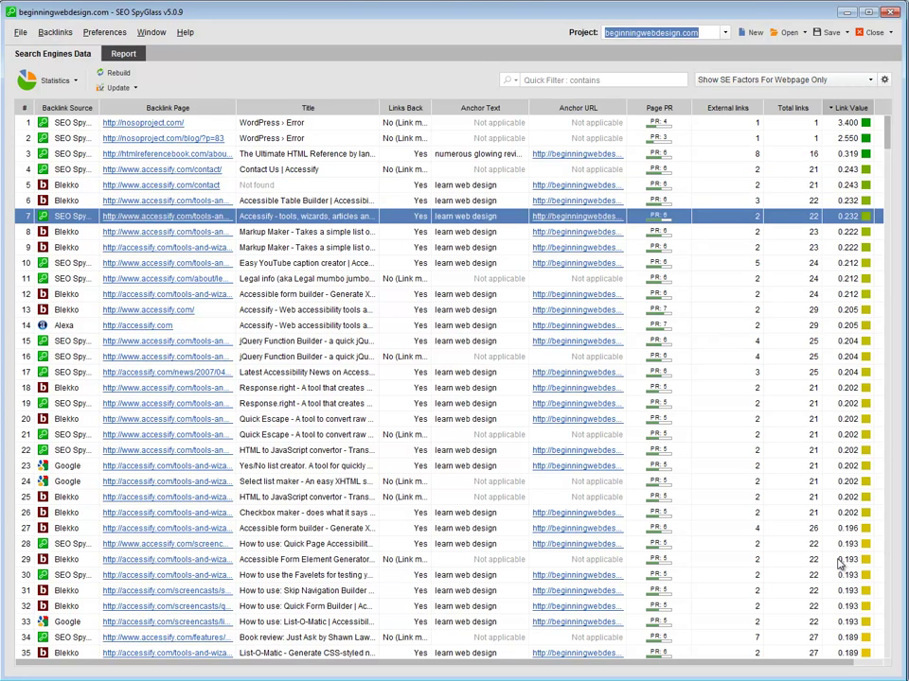
Examine the anchor text and link values of backlinks further down the table, around rows 49 to 83.
{"action": "scroll", "coordinate": [837, 562], "scroll_direction": "down", "scroll_amount": 13}
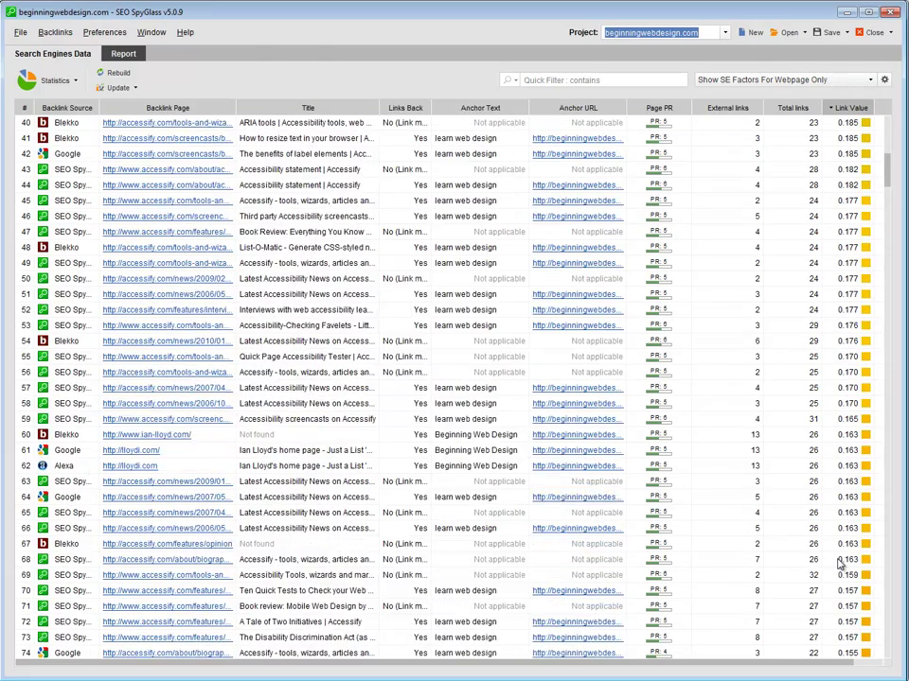
{"action": "scroll", "coordinate": [838, 562], "scroll_direction": "down", "scroll_amount": 3}
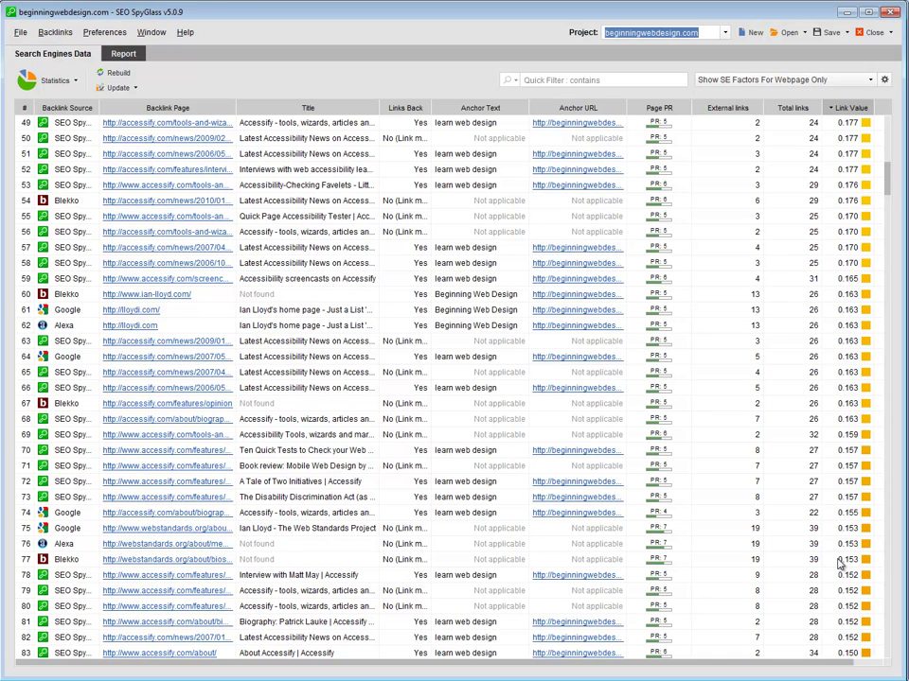
{"action": "key", "text": "Down"}
{"action": "key", "text": "Down"}
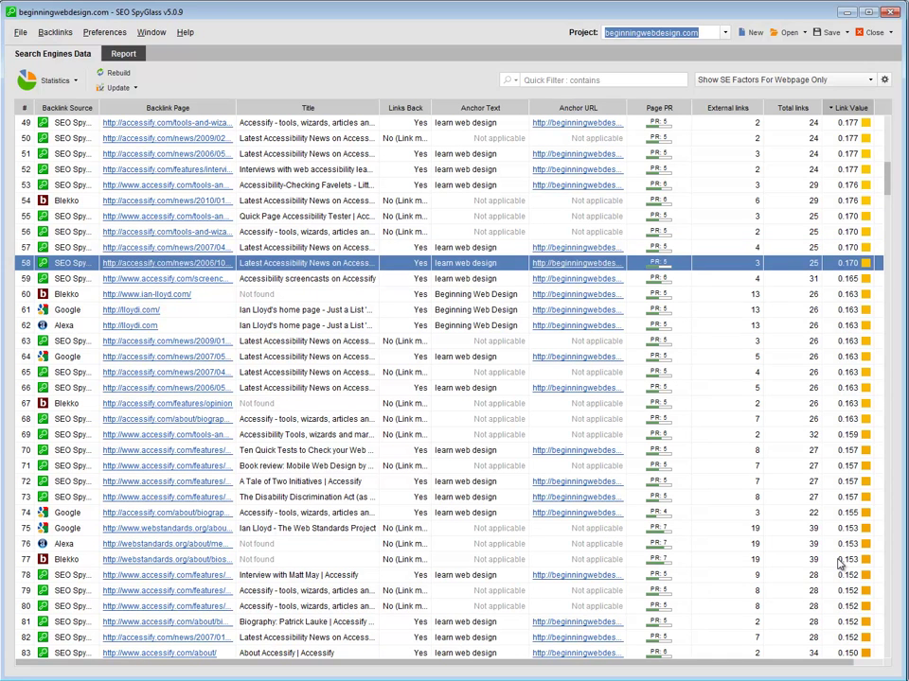
{"action": "key", "text": "Down"}
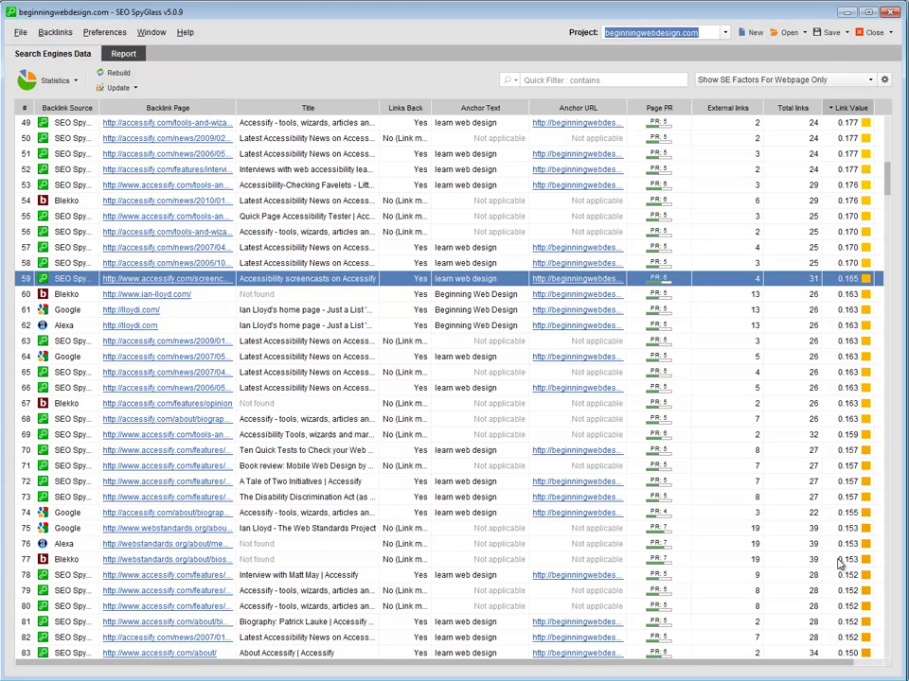
{"action": "key", "text": "Up"}
{"action": "key", "text": "Up"}
{"action": "key", "text": "Up"}
{"action": "key", "text": "Up"}
{"action": "key", "text": "Up"}
{"action": "key", "text": "Up"}
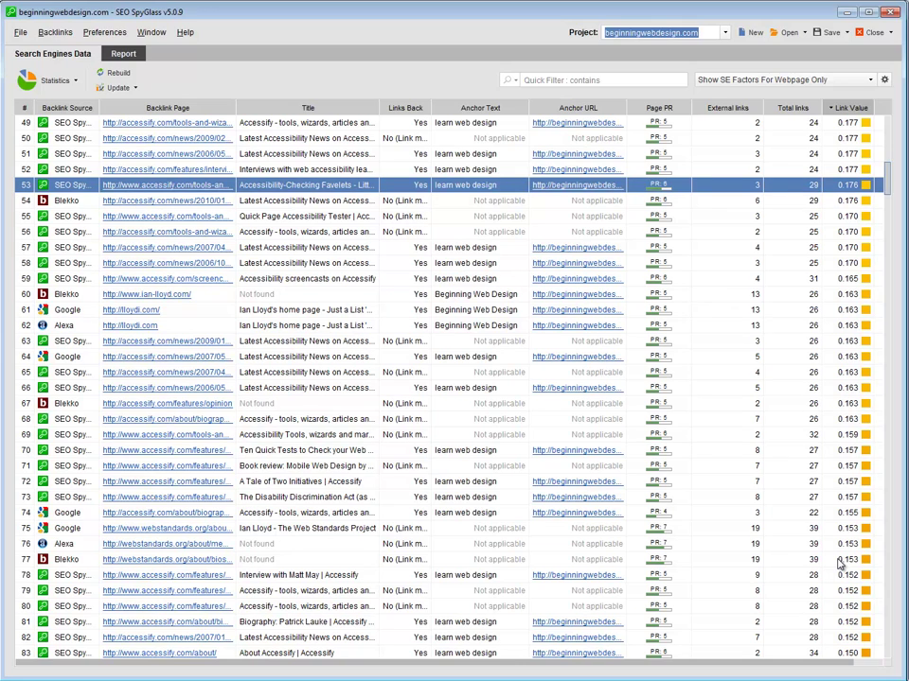
{"action": "scroll", "coordinate": [838, 565], "scroll_direction": "down", "scroll_amount": 6}
{"action": "scroll", "coordinate": [839, 565], "scroll_direction": "up", "scroll_amount": 20}
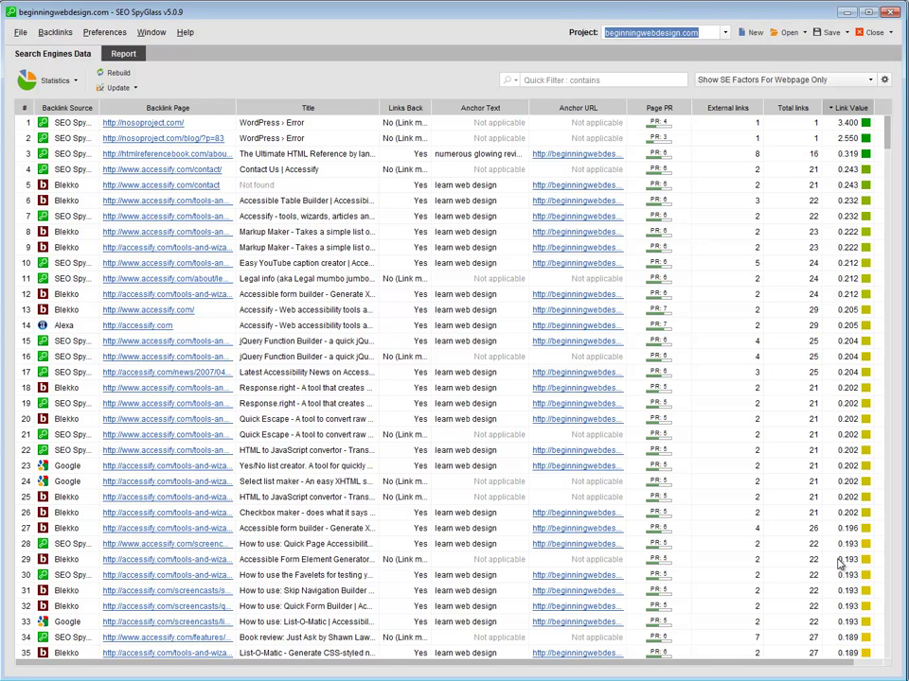
Go through the highest-value backlinks row by row down to row 23, checking their anchor text.
{"action": "key", "text": "Down"}
{"action": "key", "text": "Down"}
{"action": "key", "text": "Down"}
{"action": "key", "text": "Down"}
{"action": "key", "text": "Down"}
{"action": "key", "text": "Down"}
{"action": "key", "text": "Down"}
{"action": "key", "text": "Down"}
{"action": "key", "text": "Down"}
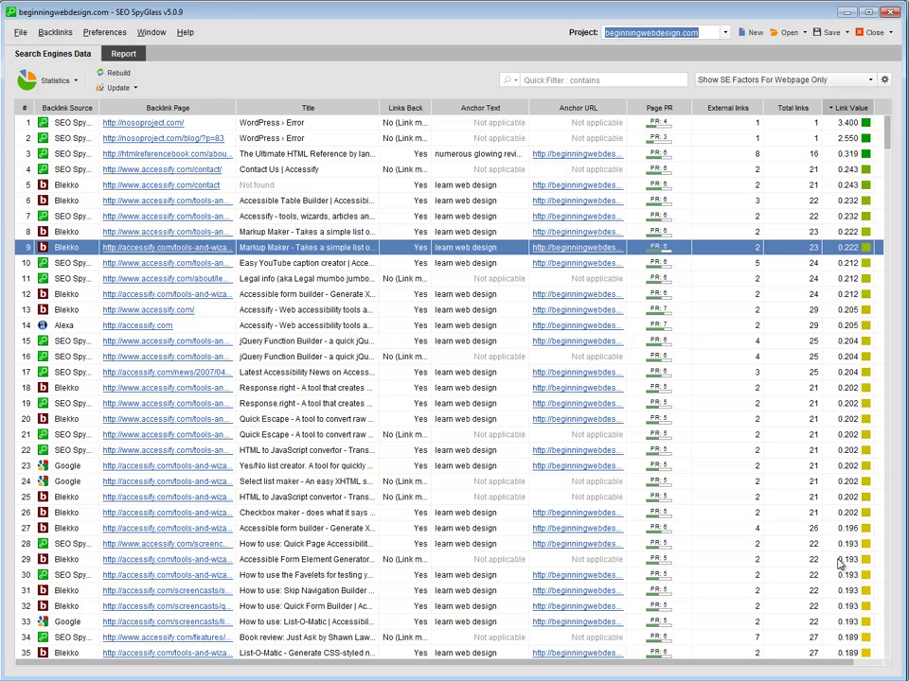
{"action": "key", "text": "Down"}
{"action": "key", "text": "Down"}
{"action": "key", "text": "Down"}
{"action": "key", "text": "Down"}
{"action": "key", "text": "Down"}
{"action": "key", "text": "Down"}
{"action": "key", "text": "Down"}
{"action": "key", "text": "Down"}
{"action": "key", "text": "Down"}
{"action": "key", "text": "Down"}
{"action": "key", "text": "Down"}
{"action": "key", "text": "Down"}
{"action": "key", "text": "Down"}
{"action": "key", "text": "Down"}
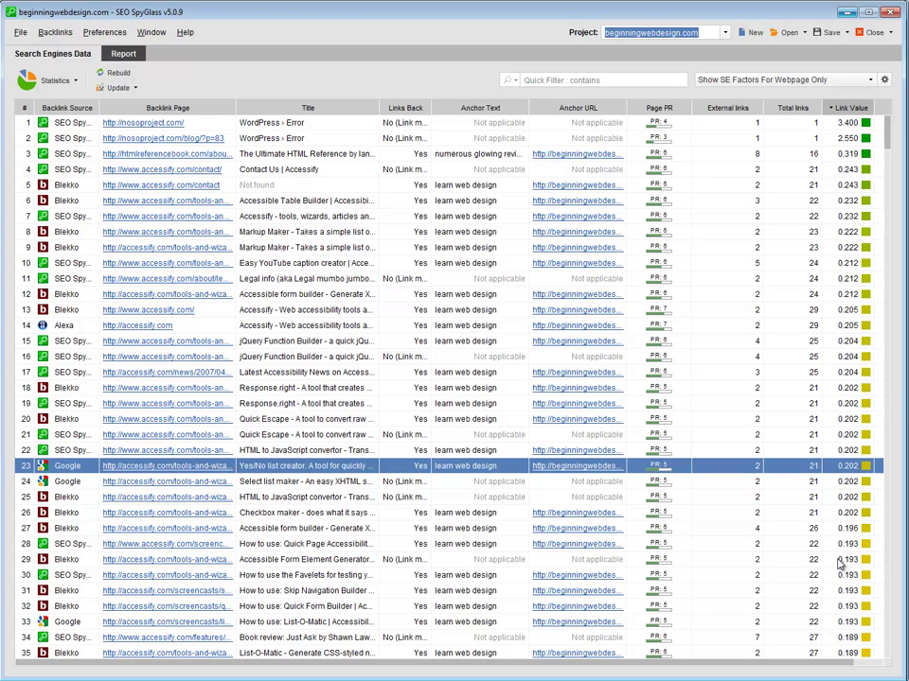
{"action": "key", "text": "alt+Tab"}
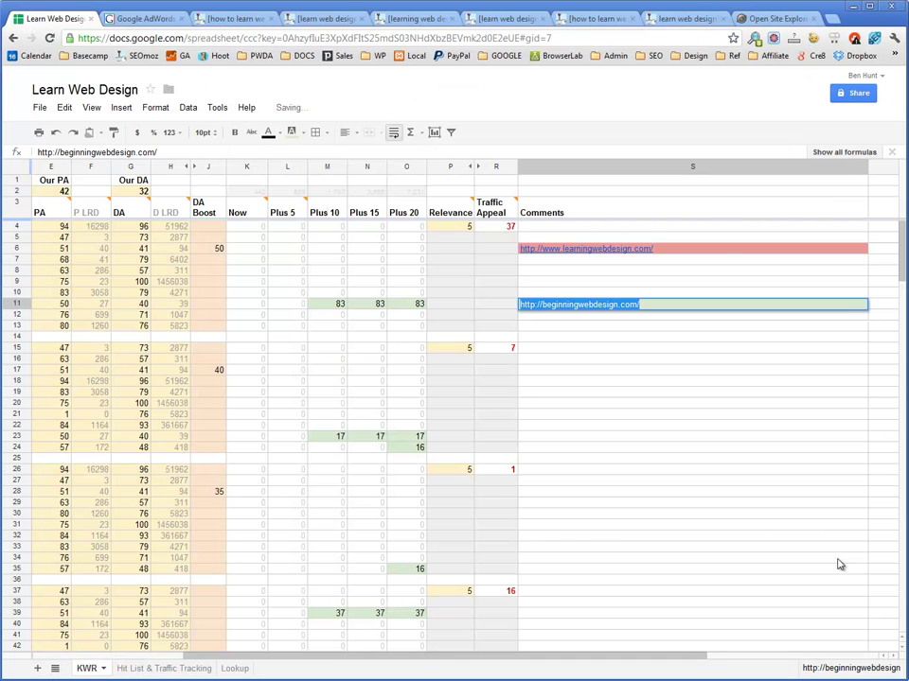
{"action": "scroll", "coordinate": [838, 565], "scroll_direction": "left", "scroll_amount": 5}
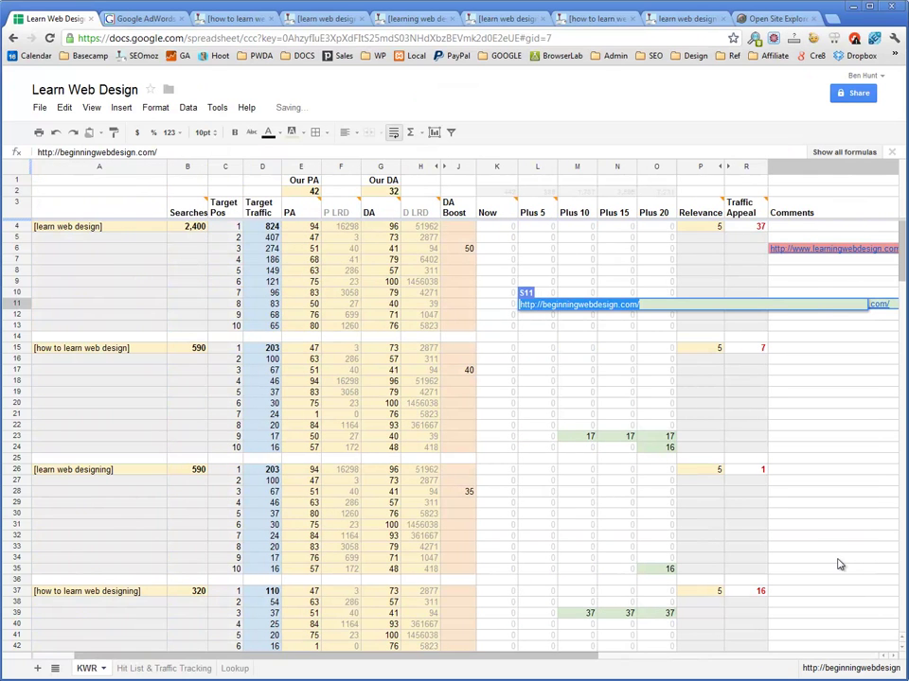
{"action": "key", "text": "Return"}
{"action": "key", "text": "Down"}
{"action": "key", "text": "Down"}
{"action": "key", "text": "Down"}
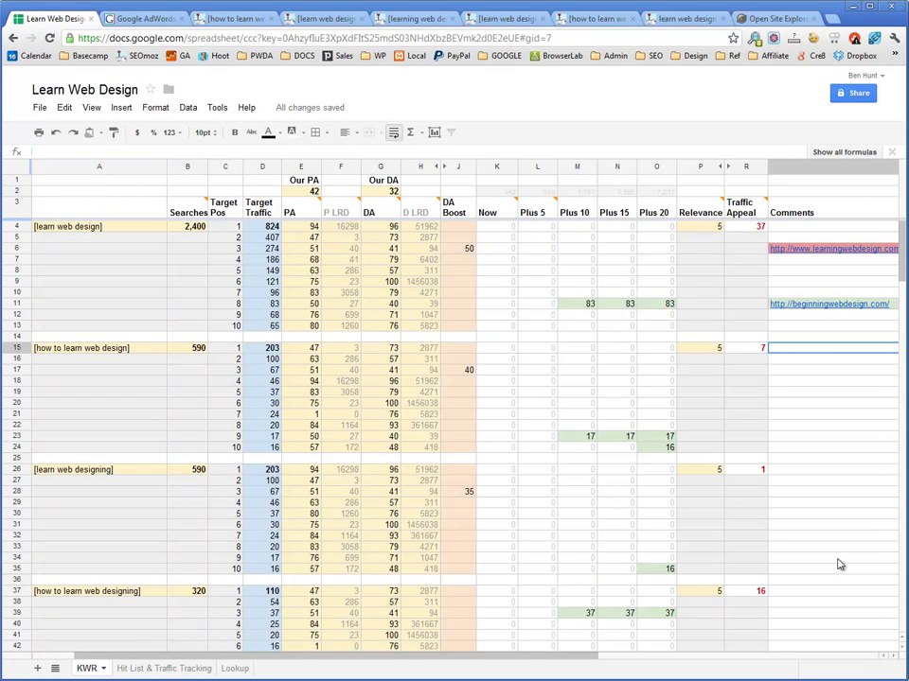
{"action": "key", "text": "Up"}
{"action": "key", "text": "Up"}
{"action": "key", "text": "Up"}
{"action": "key", "text": "Up"}
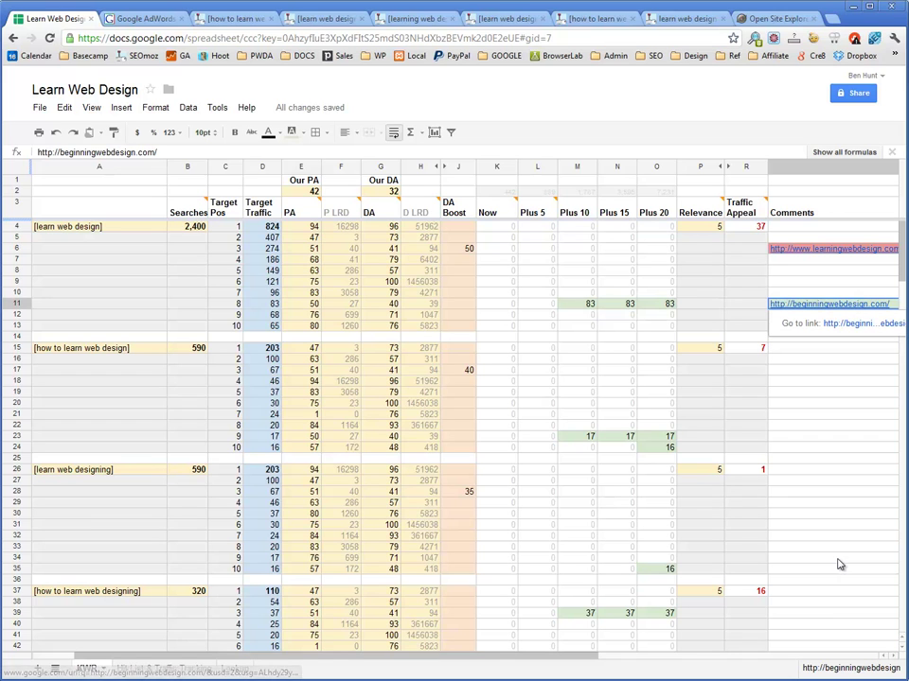
{"action": "left_click", "coordinate": [293, 133]}
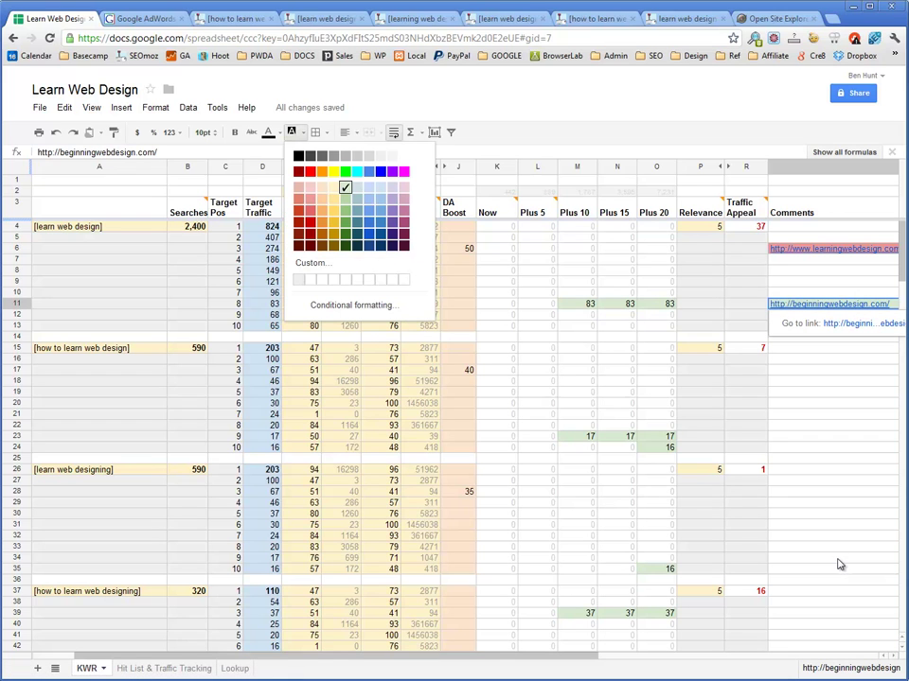
{"action": "left_click", "coordinate": [310, 199]}
{"action": "key", "text": "Down"}
{"action": "key", "text": "Down"}
{"action": "key", "text": "Down"}
{"action": "key", "text": "Down"}
{"action": "key", "text": "Down"}
{"action": "key", "text": "Down"}
{"action": "key", "text": "Down"}
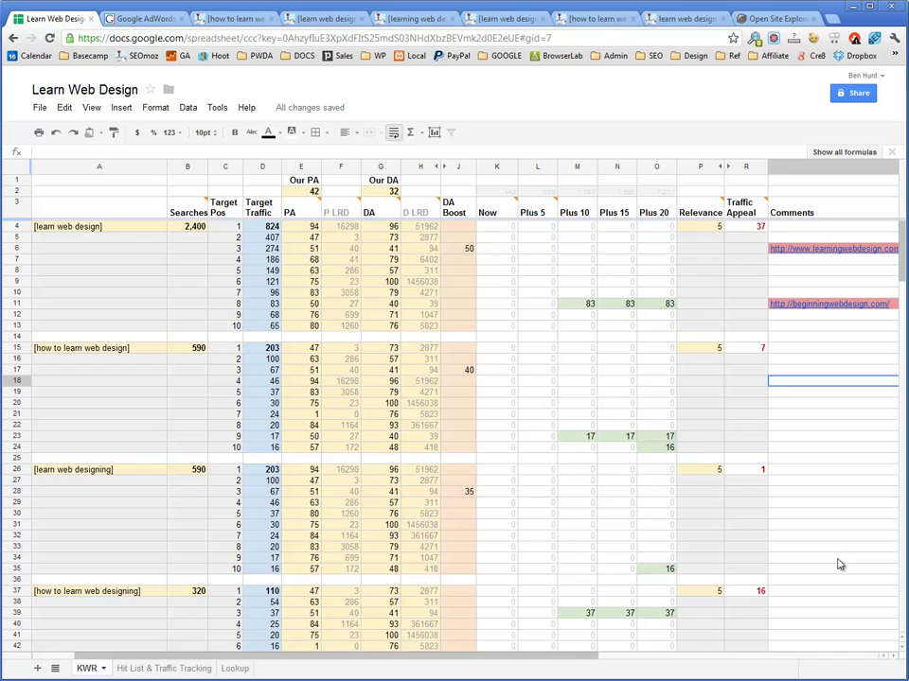
Review the Plus 10 traffic in row 11, then the comments and Traffic Appeal for [learn web design online].
{"action": "left_click", "coordinate": [577, 303]}
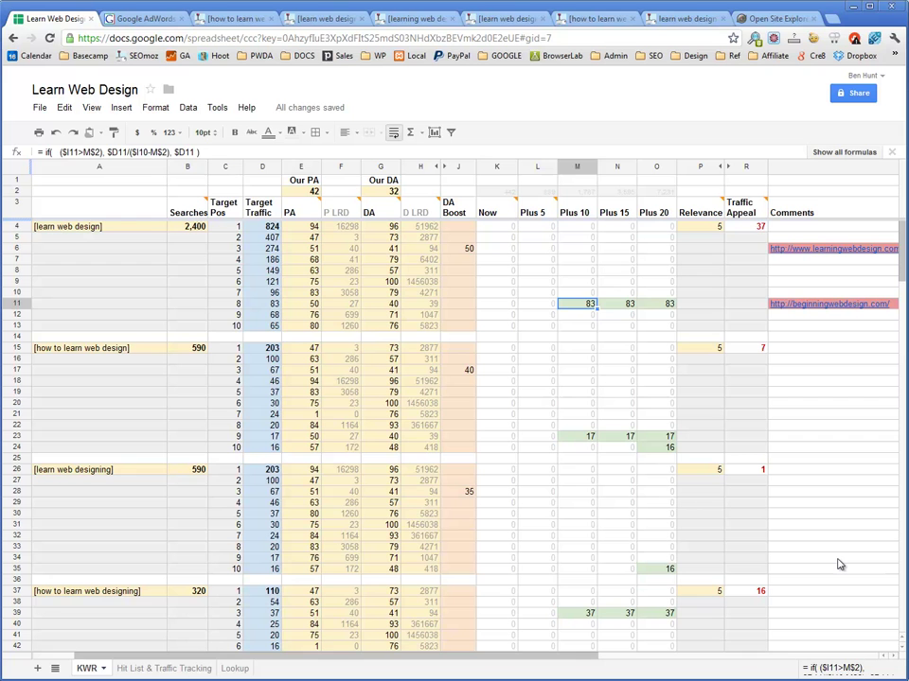
{"action": "left_click", "coordinate": [833, 403]}
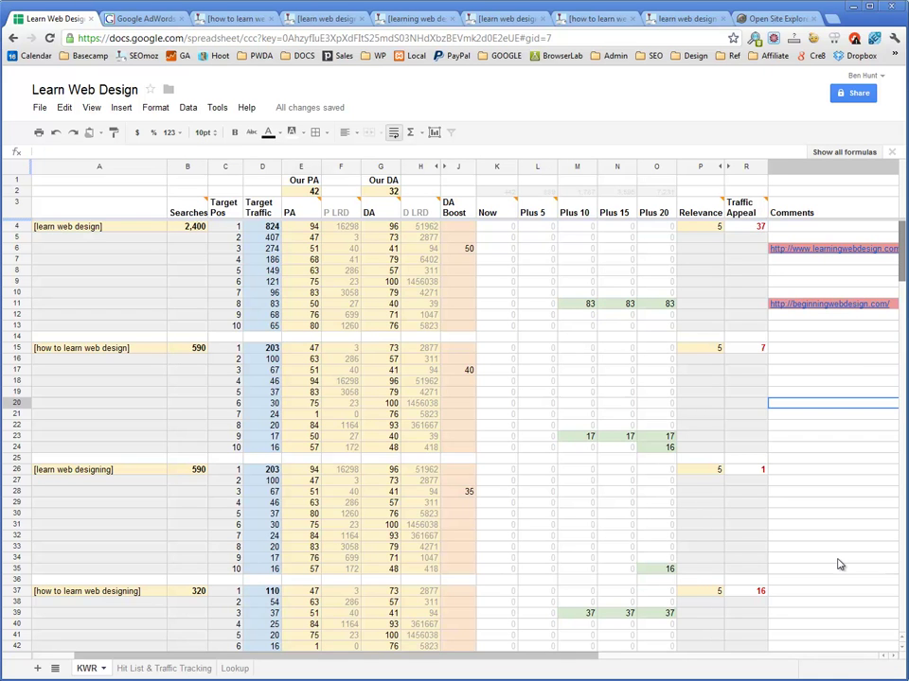
{"action": "scroll", "coordinate": [838, 565], "scroll_direction": "down", "scroll_amount": 9}
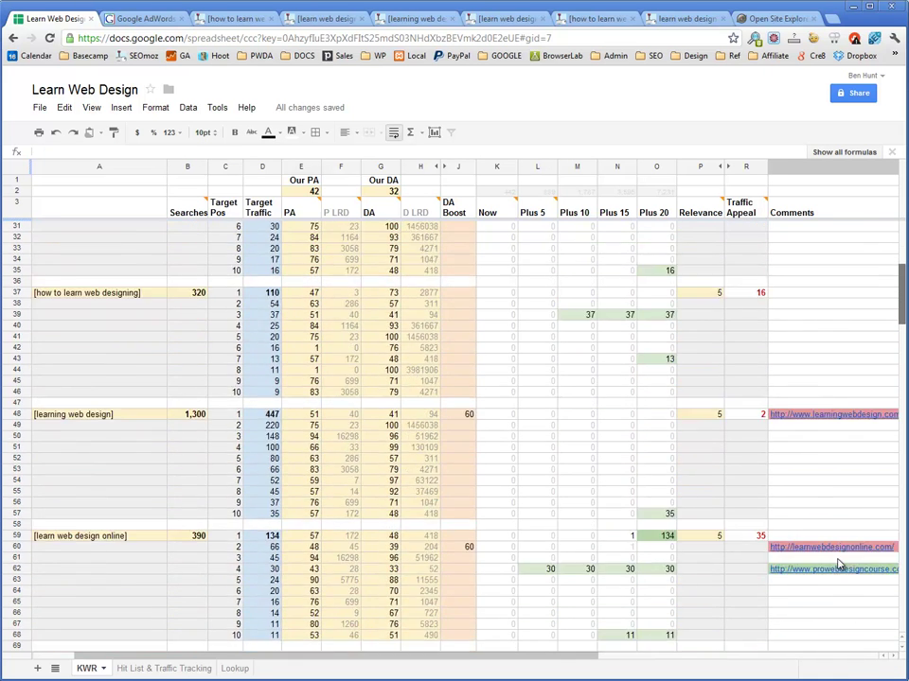
{"action": "scroll", "coordinate": [837, 565], "scroll_direction": "down", "scroll_amount": 6}
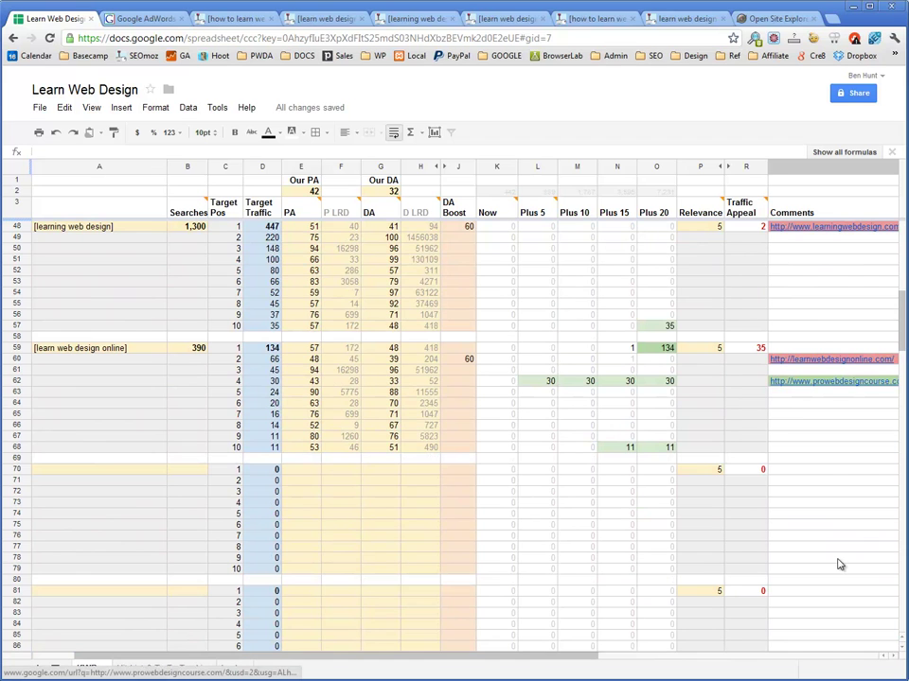
{"action": "left_click", "coordinate": [833, 380]}
{"action": "left_click", "coordinate": [833, 437]}
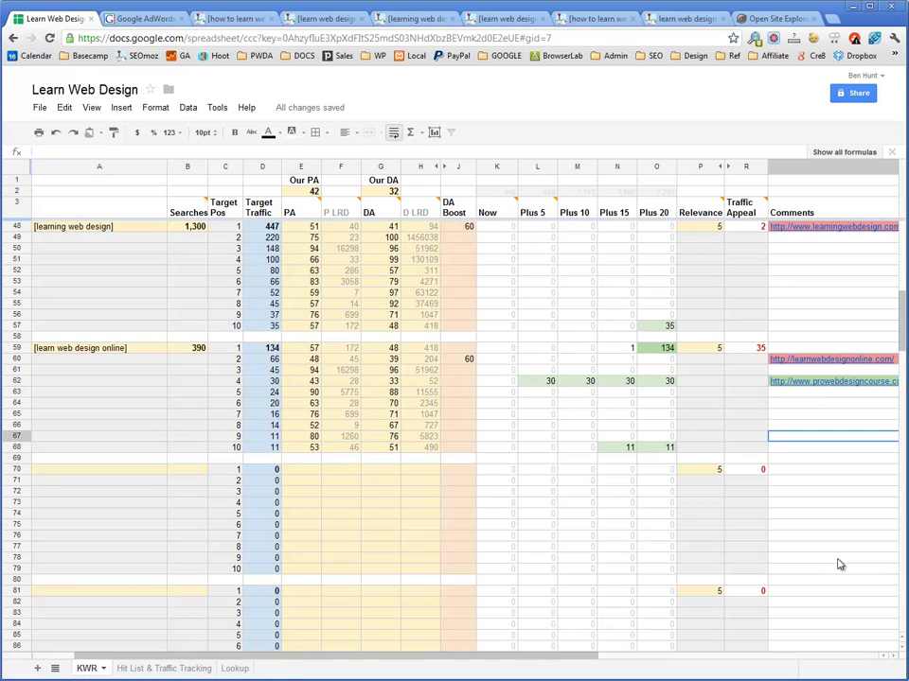
{"action": "left_click", "coordinate": [745, 347]}
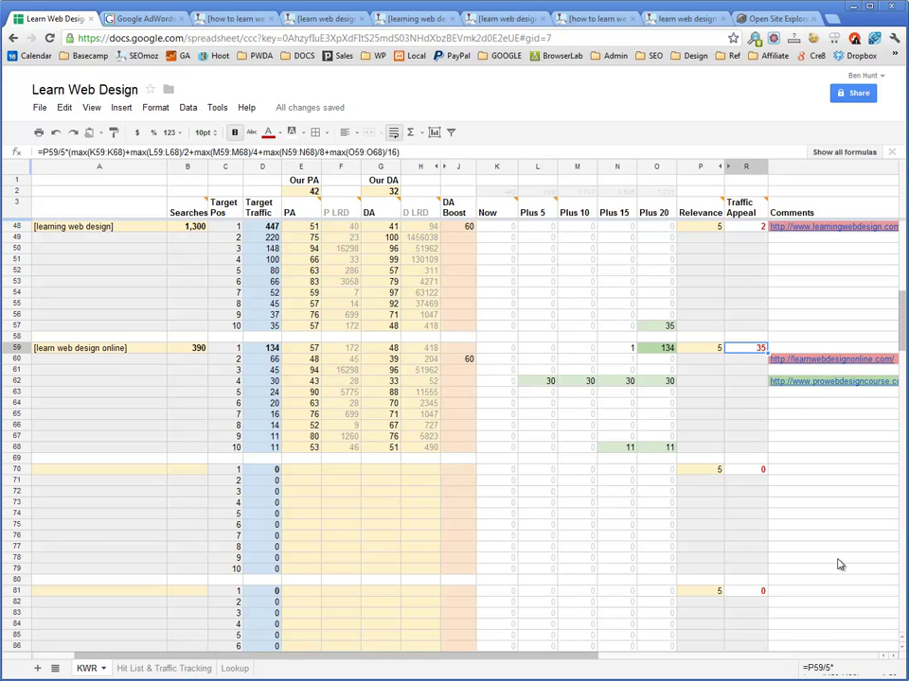
{"action": "scroll", "coordinate": [837, 565], "scroll_direction": "up", "scroll_amount": 15}
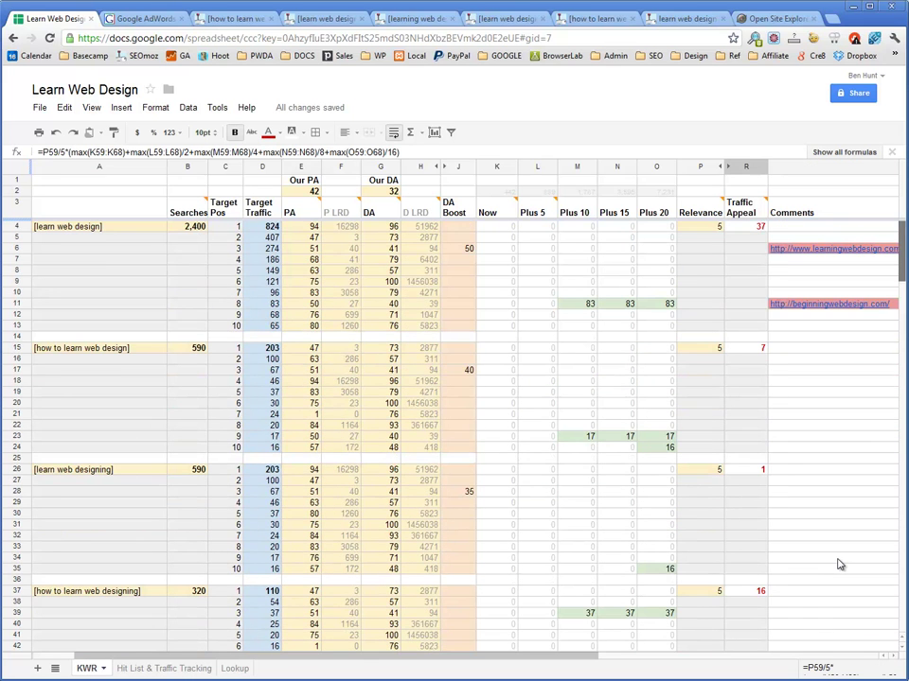
Set the DA Boost for position 8 of [learn web design] to 30.
{"action": "left_click", "coordinate": [458, 304]}
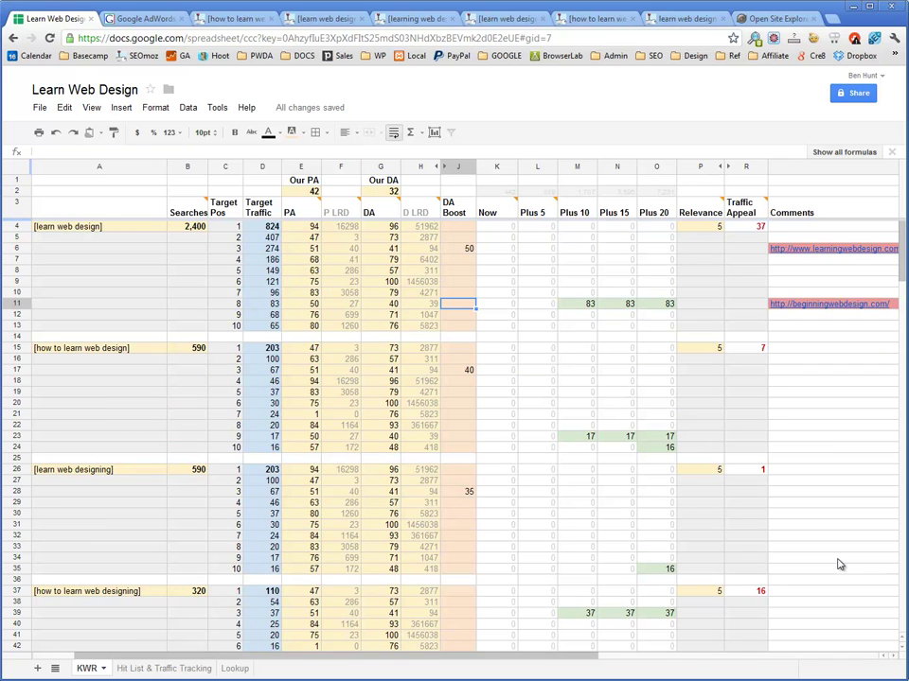
{"action": "type", "text": "30"}
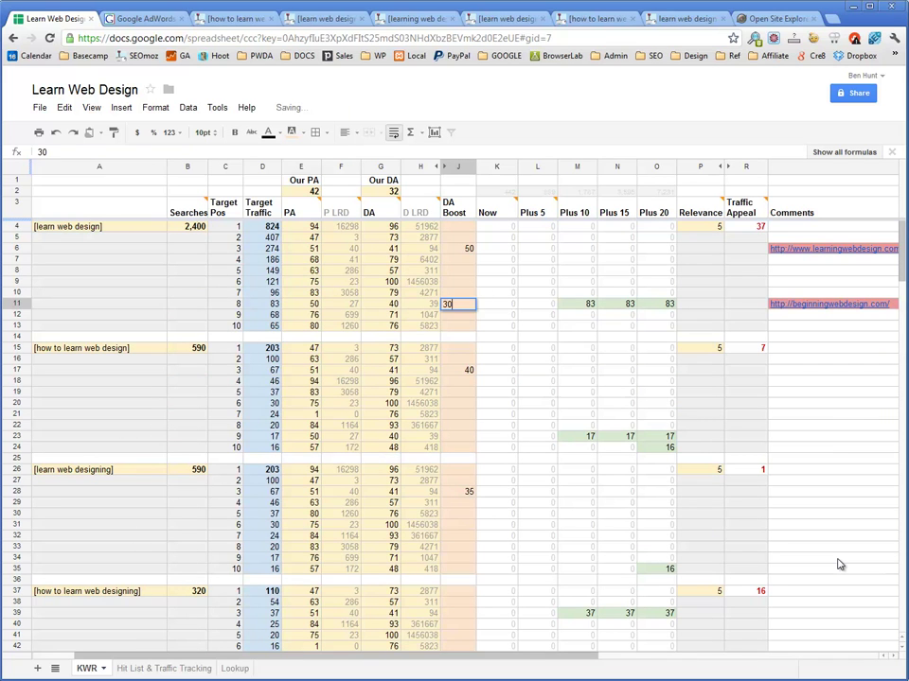
{"action": "key", "text": "Return"}
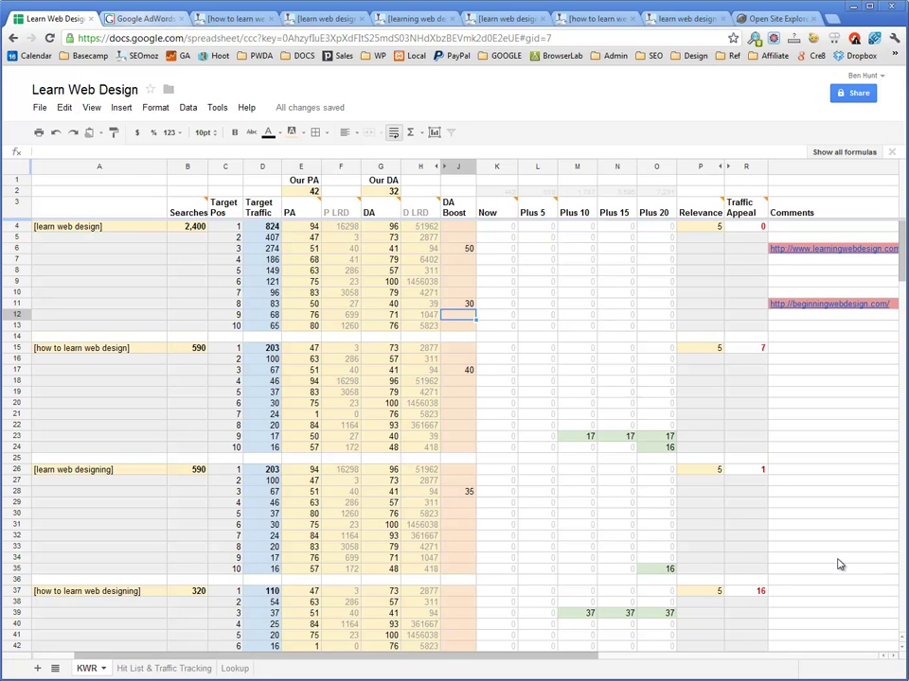
Delete the "Make a Copy!" row from the Hit List & Traffic Tracking sheet and select the first empty Search Phrase cell.
{"action": "key", "text": "ctrl+Tab"}
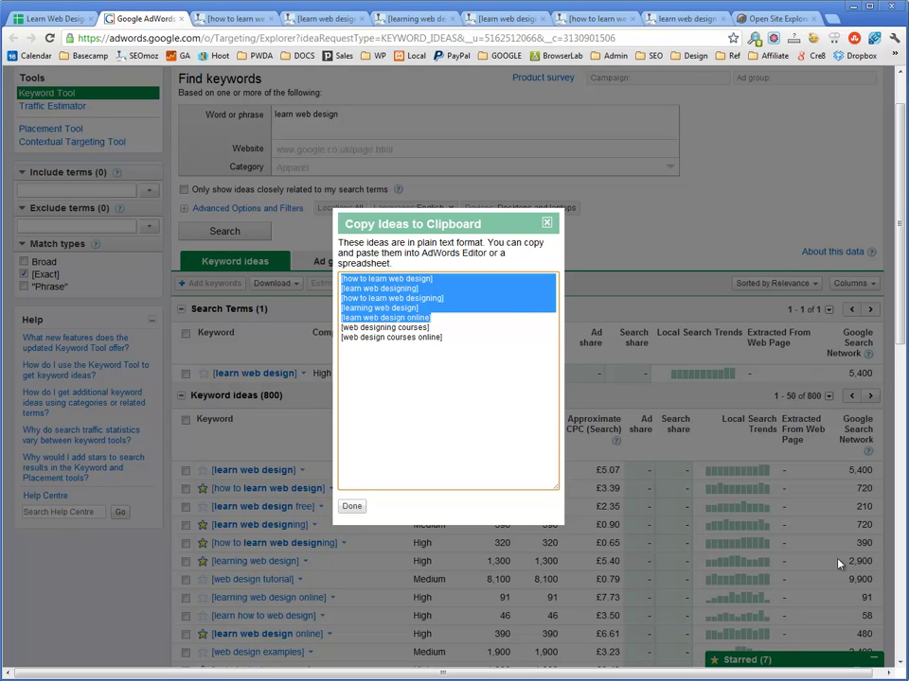
{"action": "key", "text": "ctrl+shift+Tab"}
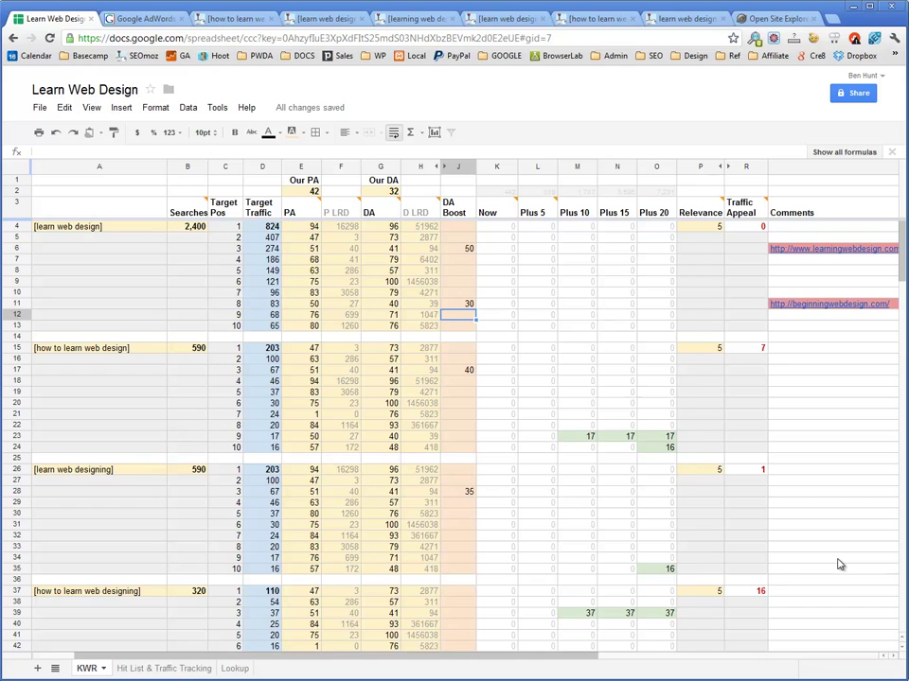
{"action": "key", "text": "ctrl+shift+Page_Down"}
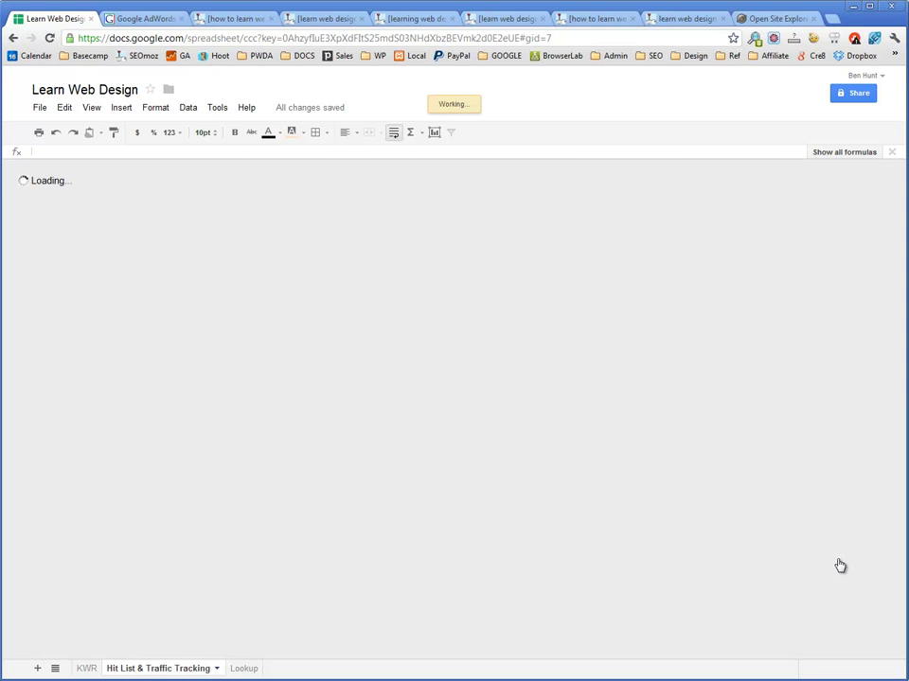
{"action": "right_click", "coordinate": [12, 369]}
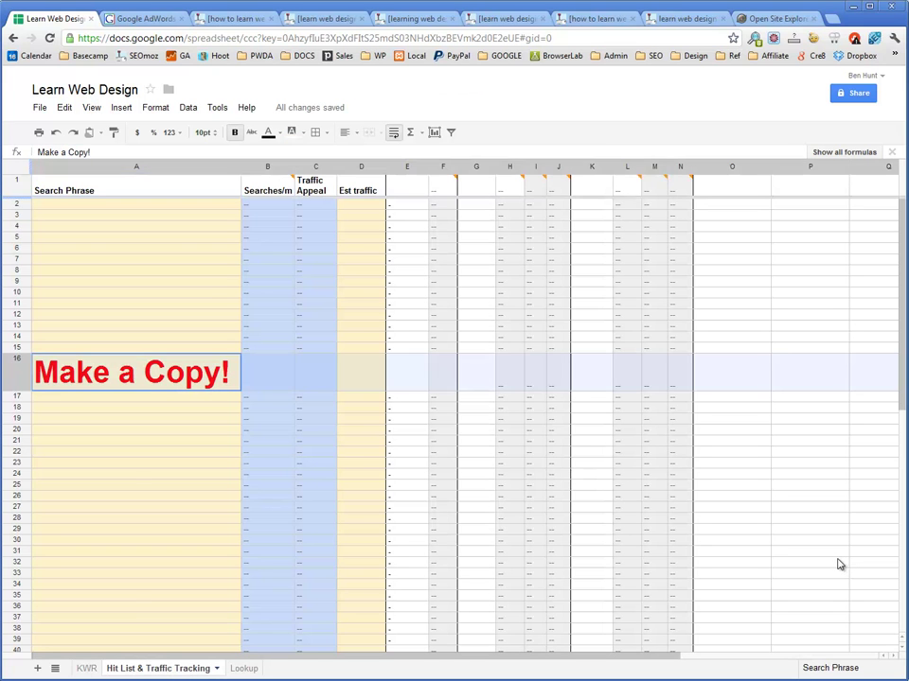
{"action": "key", "text": "Return"}
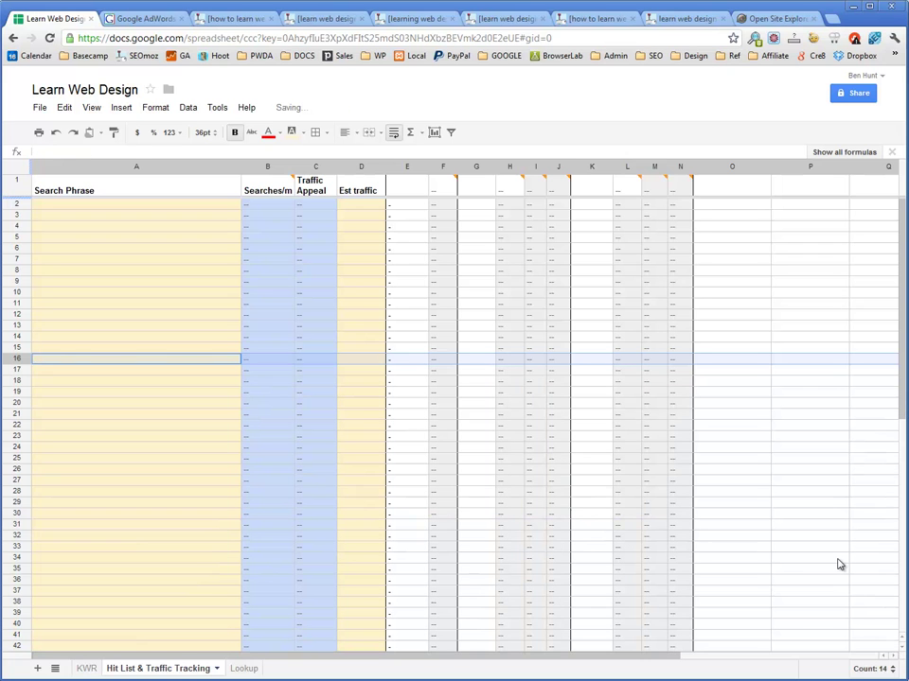
{"action": "key", "text": "ctrl+Up"}
{"action": "key", "text": "Down"}
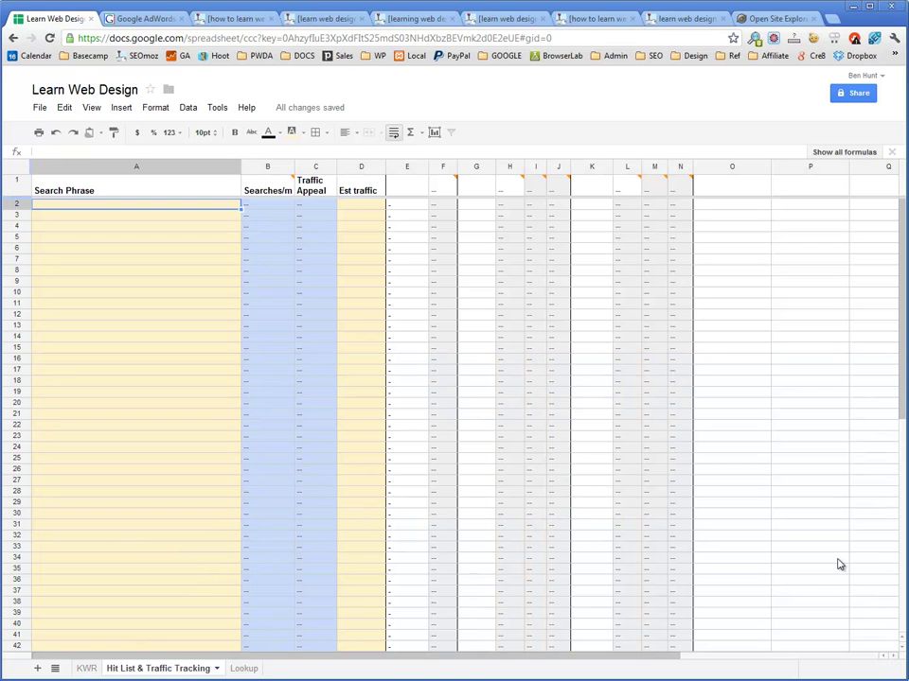
Paste the five starred phrases, from [how to learn web design] to [learn web design online], into the Search Phrase column and select their Traffic Appeal values.
{"action": "type", "text": "[how to learn web design] [learn web designing] [how to learn web designing] [learning web design] [learn web design online]"}
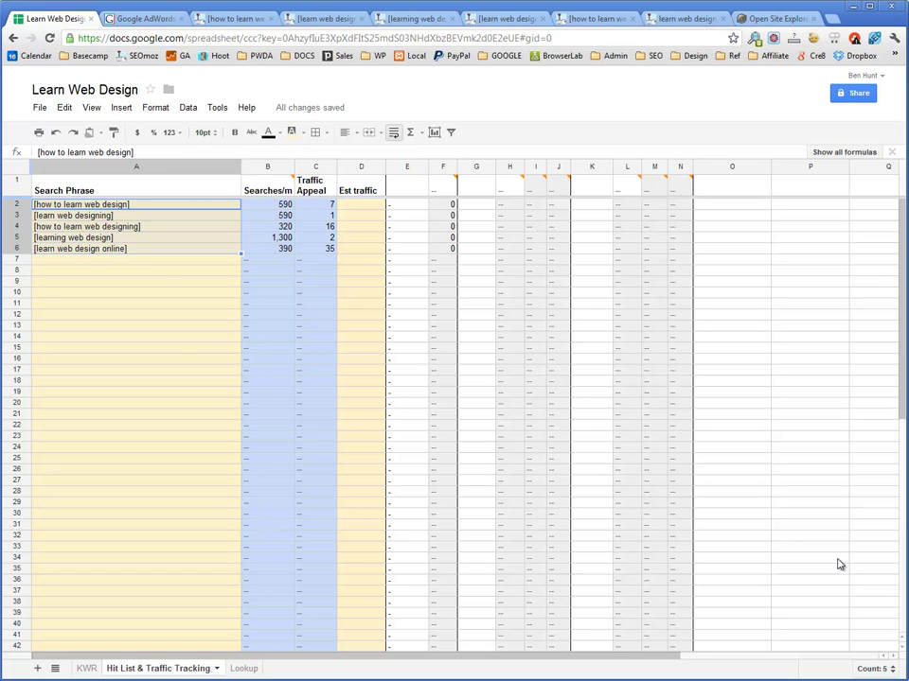
{"action": "key", "text": "Right"}
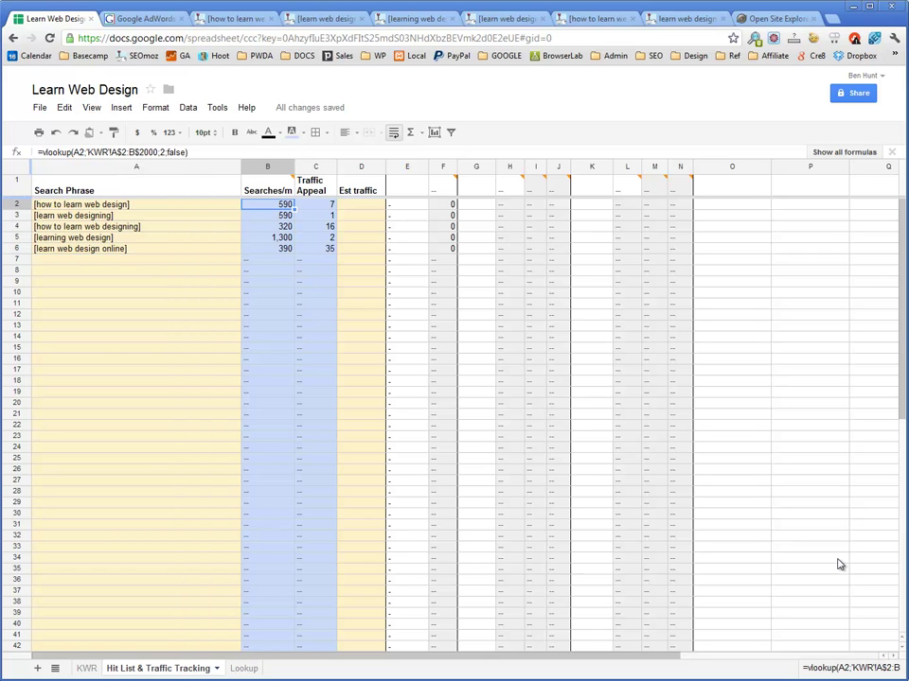
{"action": "key", "text": "Right"}
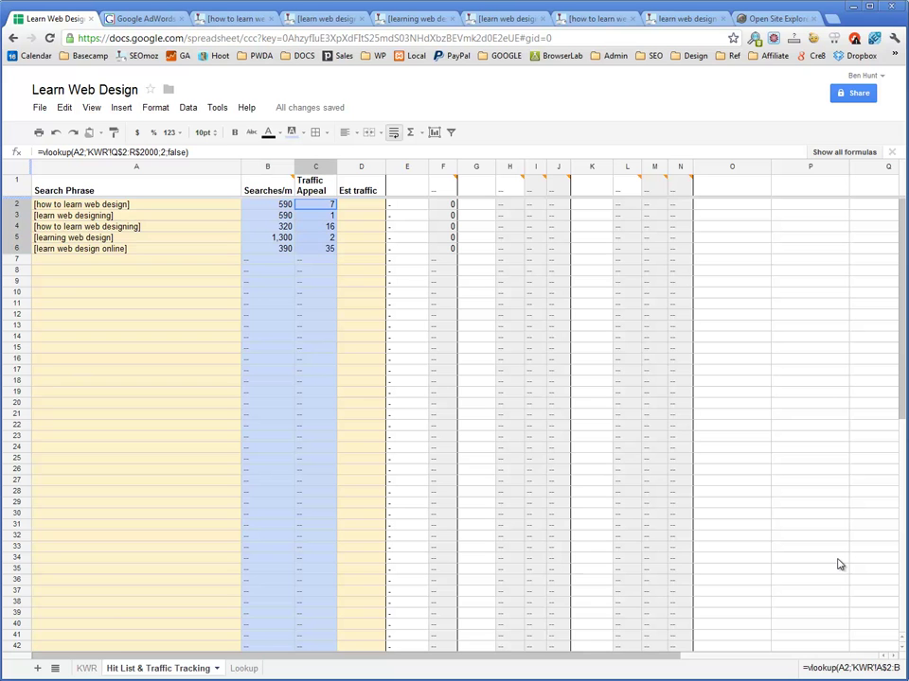
{"action": "key", "text": "ctrl+shift+Down"}
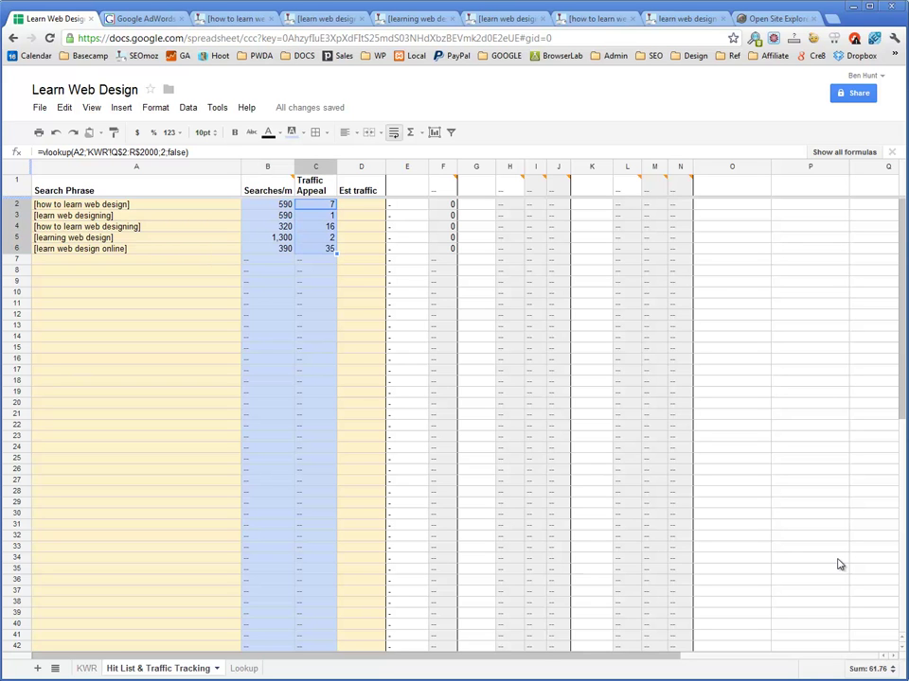
Copy [learn web design] from the KWR sheet into the first empty Search Phrase row of the Hit List & Traffic Tracking sheet.
{"action": "key", "text": "ctrl+shift+Page_Up"}
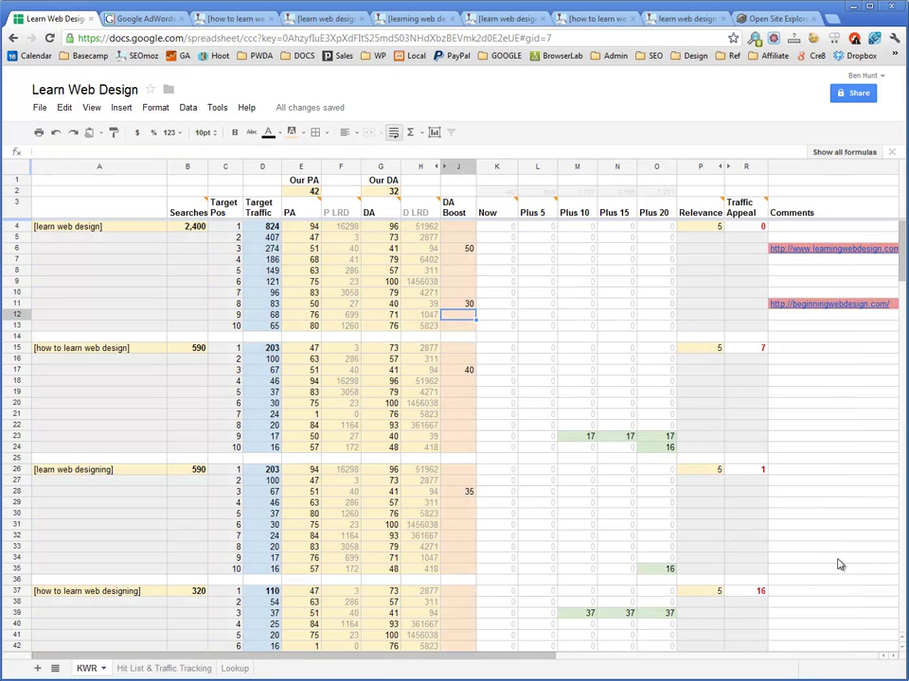
{"action": "key", "text": "ctrl+Home"}
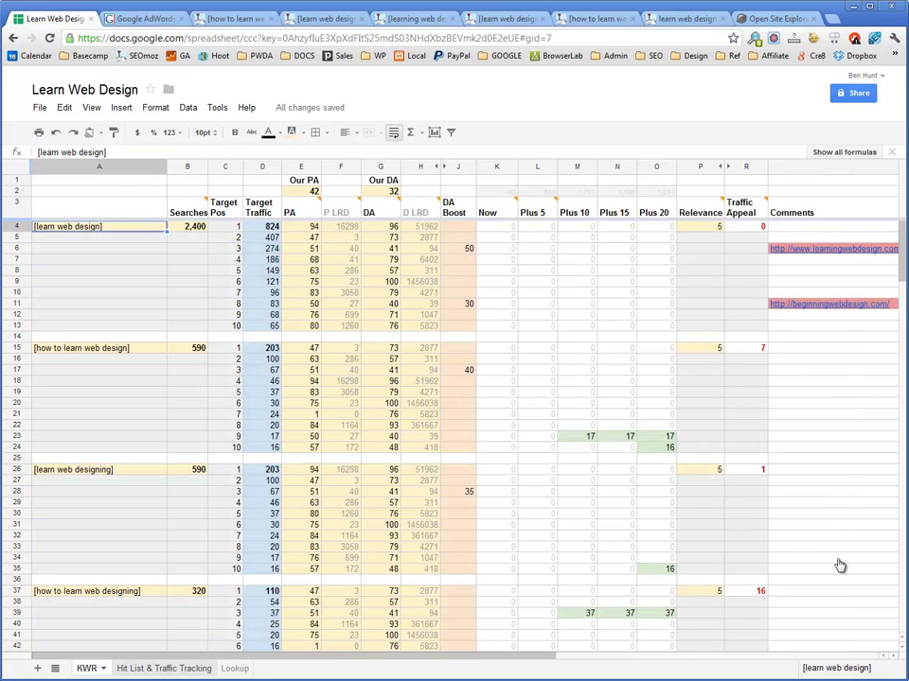
{"action": "key", "text": "ctrl+shift+Page_Down"}
{"action": "key", "text": "Left"}
{"action": "key", "text": "Left"}
{"action": "key", "text": "ctrl+Down"}
{"action": "key", "text": "Down"}
{"action": "type", "text": "[learn web design]"}
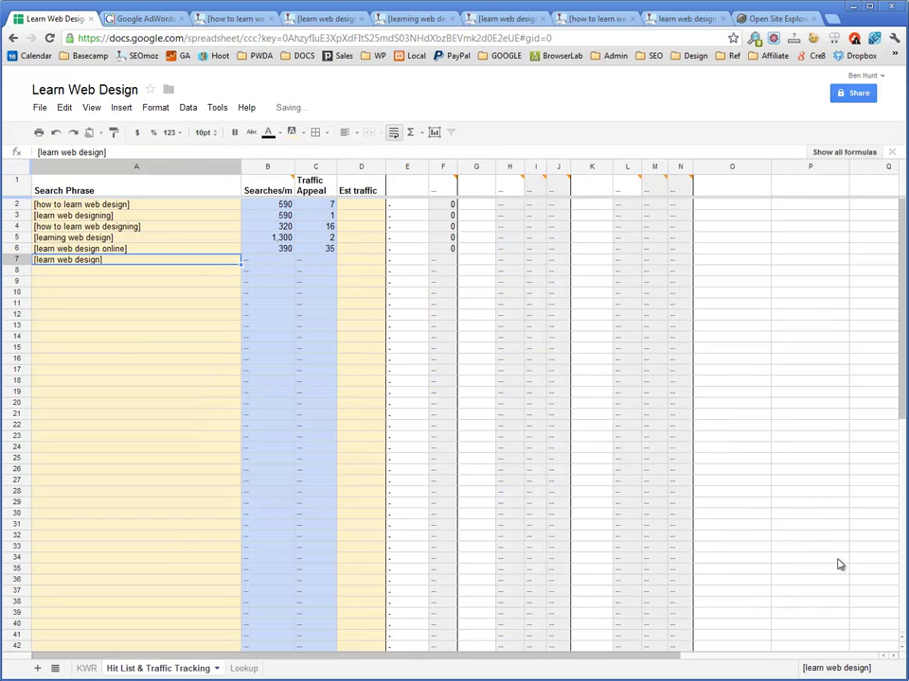
Compare the Traffic Appeal values of all six hit list phrases, then review the phrases down to [learn web design online].
{"action": "key", "text": "Up"}
{"action": "key", "text": "Right"}
{"action": "key", "text": "Right"}
{"action": "key", "text": "Right"}
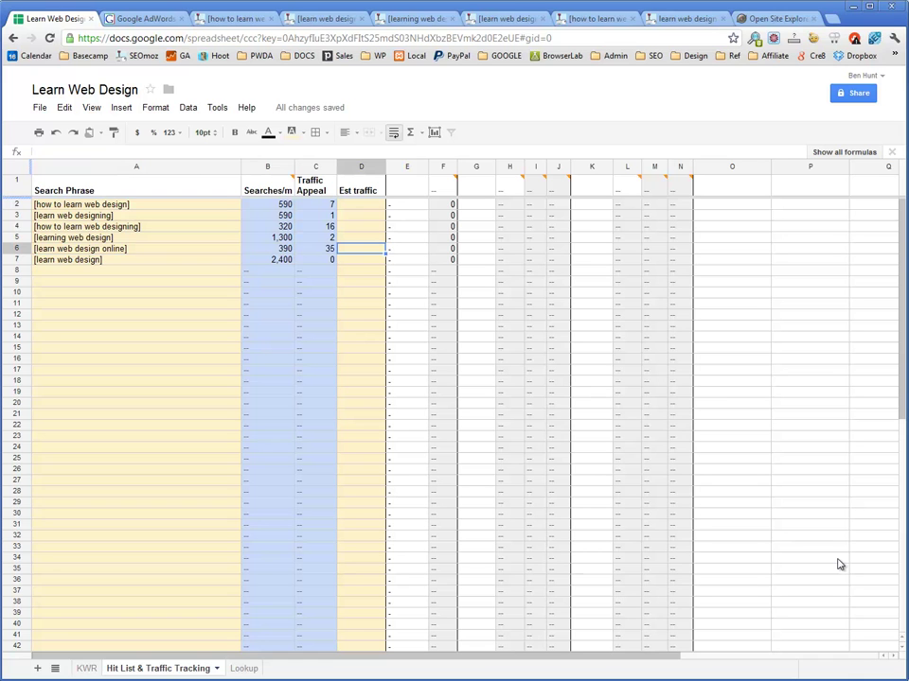
{"action": "key", "text": "Left"}
{"action": "key", "text": "Up"}
{"action": "key", "text": "Up"}
{"action": "key", "text": "Up"}
{"action": "key", "text": "Up"}
{"action": "key", "text": "ctrl+shift+Down"}
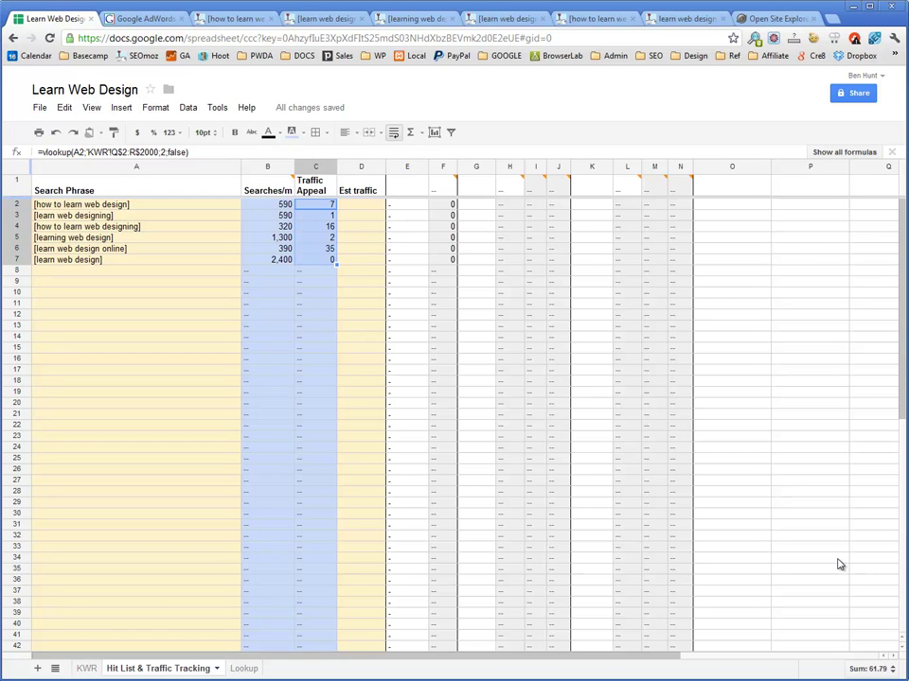
{"action": "key", "text": "Left"}
{"action": "key", "text": "Left"}
{"action": "key", "text": "Down"}
{"action": "key", "text": "Down"}
{"action": "key", "text": "Down"}
{"action": "key", "text": "Down"}
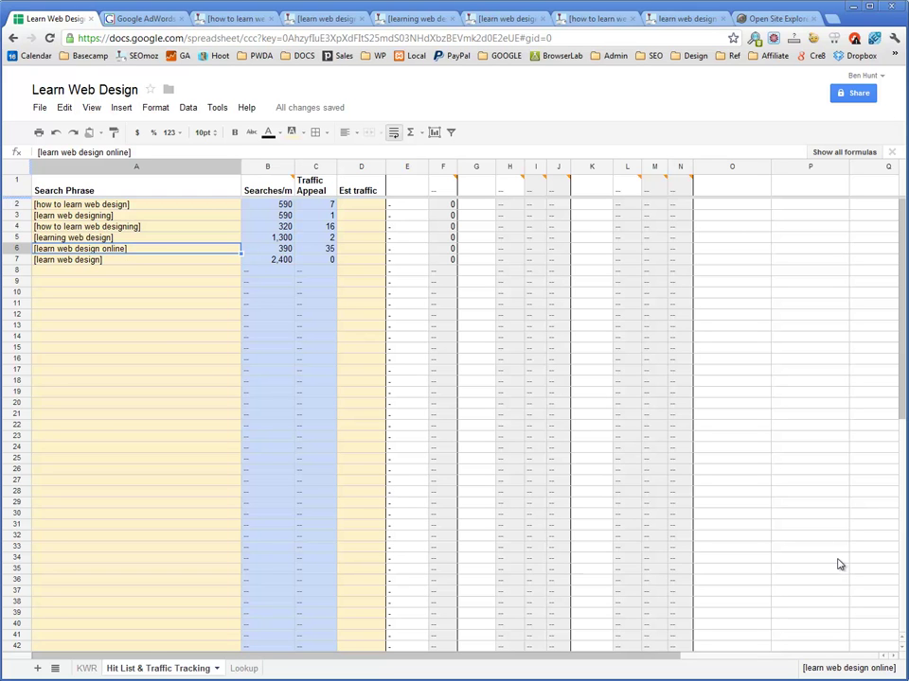
Copy [web designing courses] and [web design courses online] from the Google AdWords keyword ideas text and close the Copy Ideas to Clipboard dialog.
{"action": "key", "text": "ctrl+Tab"}
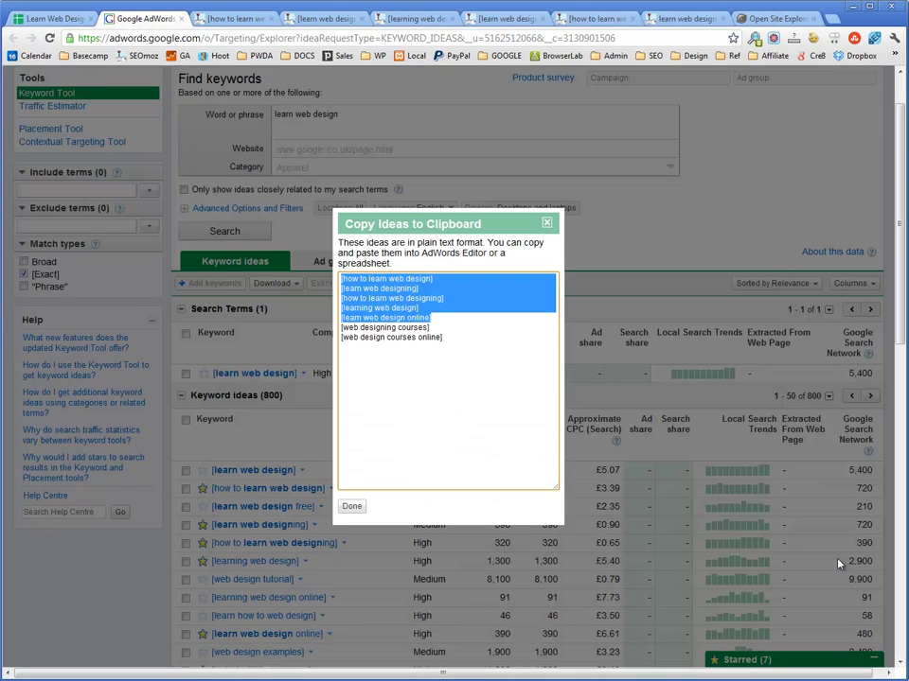
{"action": "left_click_drag", "start_coordinate": [442, 337], "coordinate": [341, 328]}
{"action": "key", "text": "ctrl+c"}
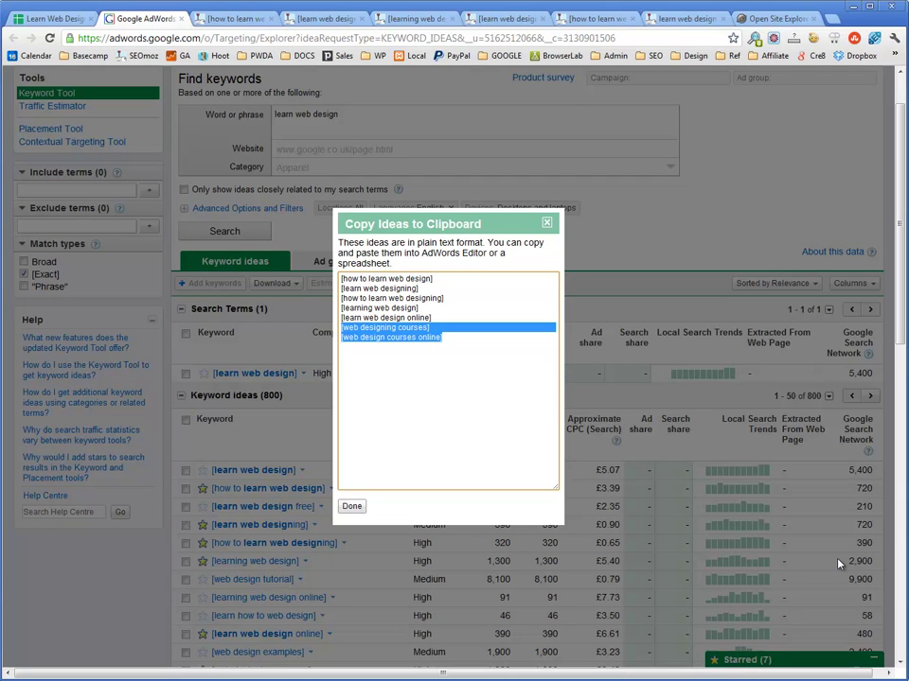
{"action": "key", "text": "Escape"}
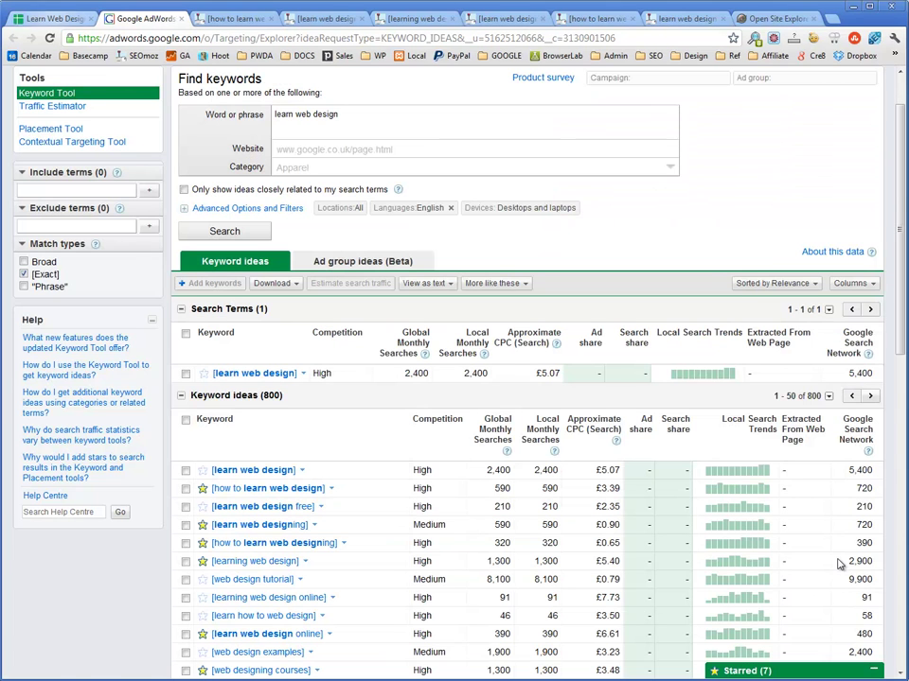
Paste the two copied phrases into the KWR sheet starting at row 70 and remove the second one from row 71.
{"action": "key", "text": "ctrl+shift+Tab"}
{"action": "key", "text": "ctrl+shift+Page_Up"}
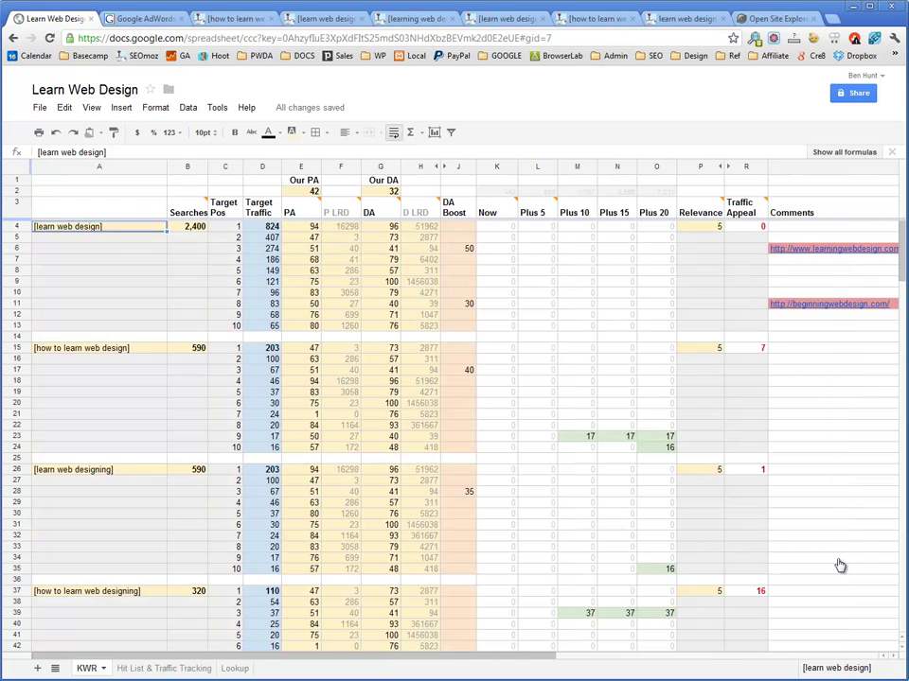
{"action": "scroll", "coordinate": [837, 565], "scroll_direction": "down", "scroll_amount": 8}
{"action": "scroll", "coordinate": [837, 565], "scroll_direction": "down", "scroll_amount": 11}
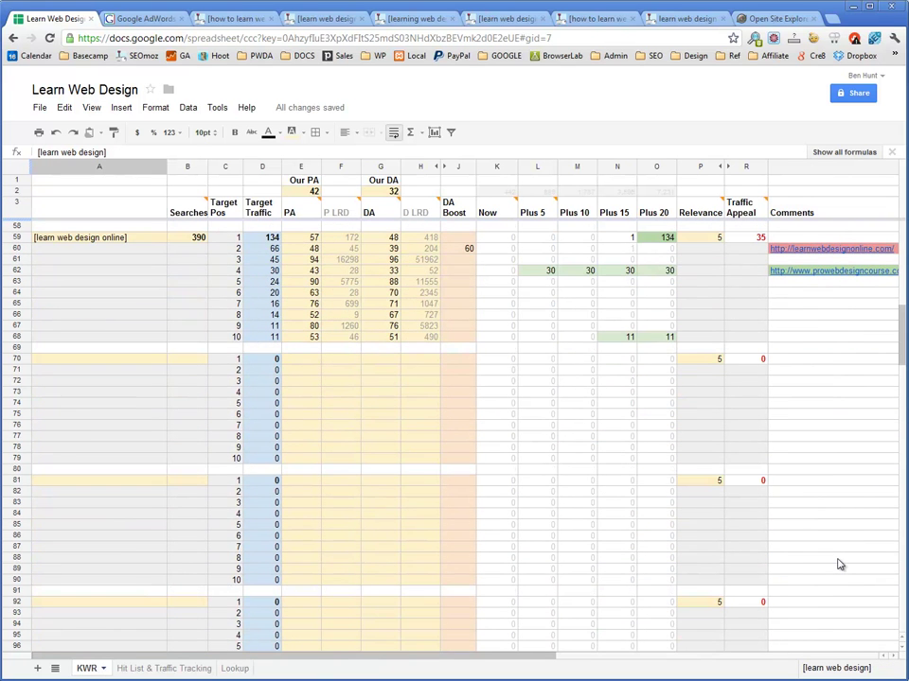
{"action": "key", "text": "ctrl+Down"}
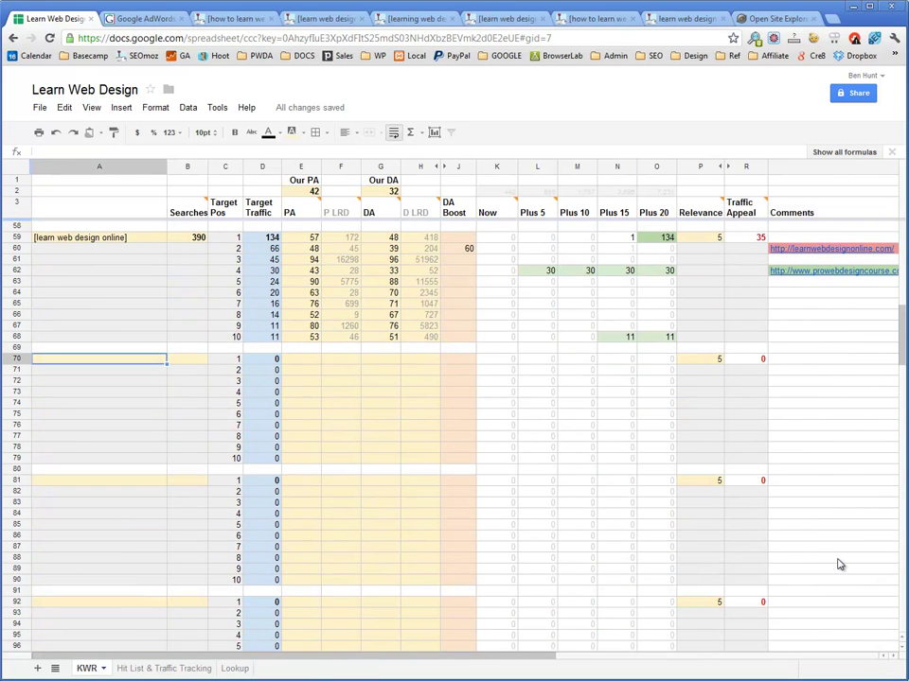
{"action": "key", "text": "ctrl+v"}
{"action": "key", "text": "Down"}
{"action": "key", "text": "Delete"}
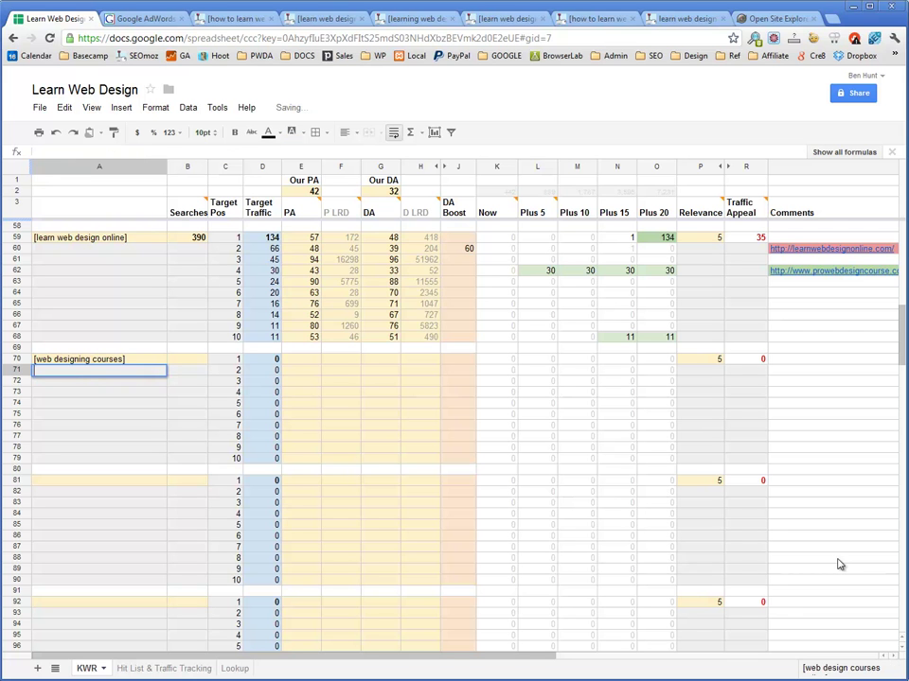
Place [web design courses online] as the search phrase in row 81 and select both new phrases from row 70 to row 81.
{"action": "key", "text": "Down"}
{"action": "key", "text": "Down"}
{"action": "key", "text": "Down"}
{"action": "key", "text": "Down"}
{"action": "key", "text": "Down"}
{"action": "key", "text": "Down"}
{"action": "key", "text": "Down"}
{"action": "key", "text": "Down"}
{"action": "key", "text": "Down"}
{"action": "key", "text": "Down"}
{"action": "type", "text": "[web design courses online]"}
{"action": "key", "text": "ctrl+shift+Up"}
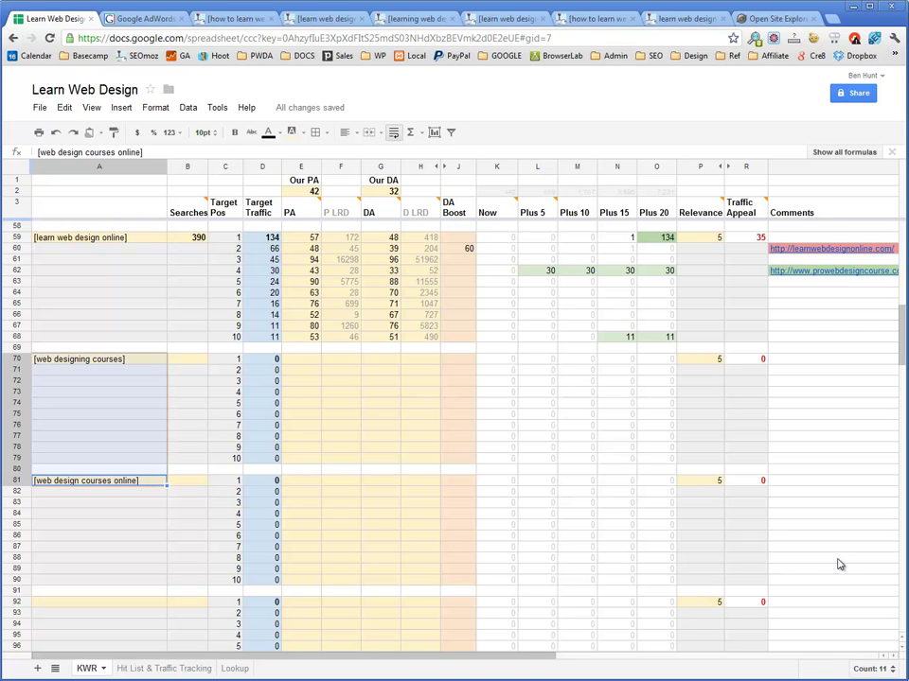
Close the old SEOmoz keyword difficulty reports and Open Site Explorer, keeping only the [how to learn web designing] report.
{"action": "key", "text": "ctrl+3"}
{"action": "key", "text": "ctrl+w"}
{"action": "key", "text": "ctrl+w"}
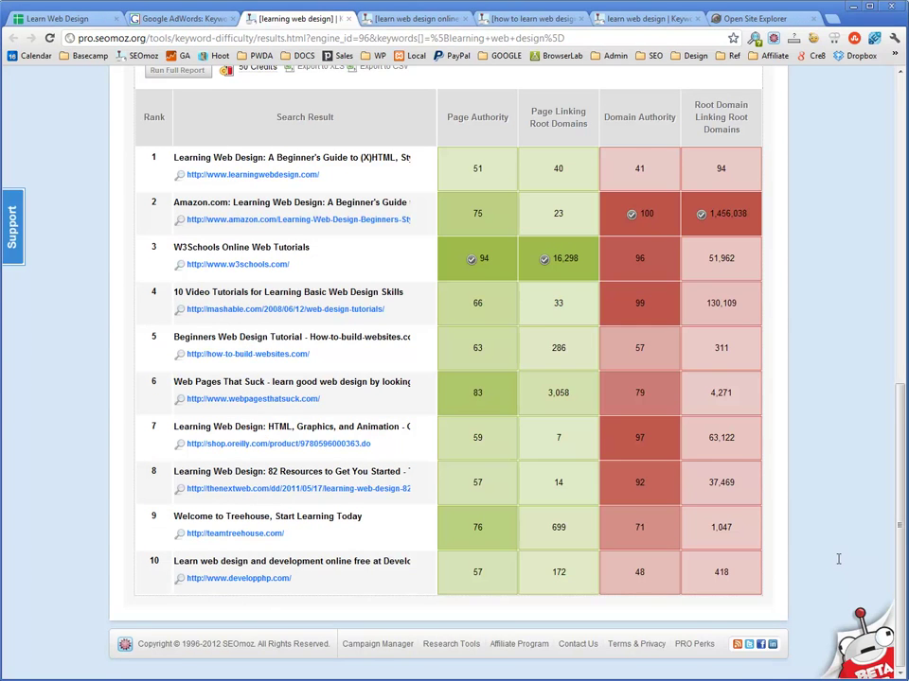
{"action": "key", "text": "ctrl+w"}
{"action": "key", "text": "ctrl+w"}
{"action": "key", "text": "ctrl+9"}
{"action": "key", "text": "ctrl+w"}
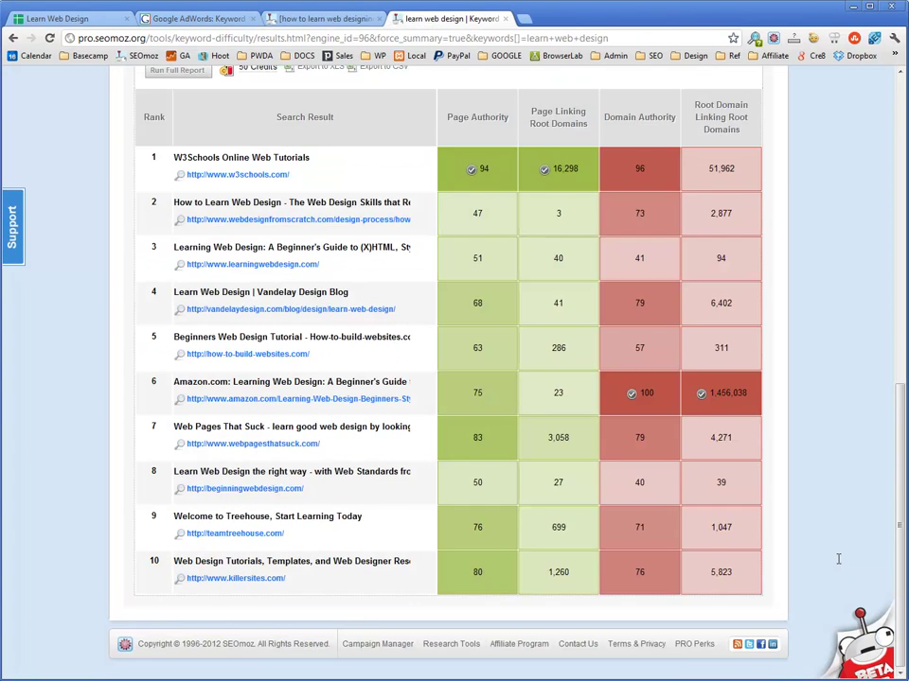
{"action": "key", "text": "ctrl+w"}
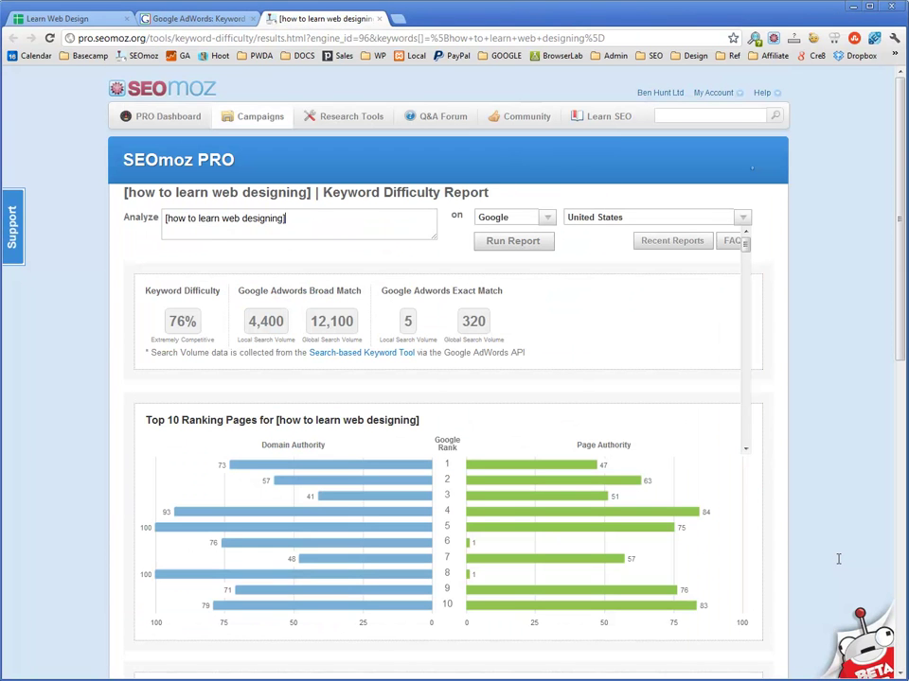
Run a Keyword Difficulty report for [web designing courses] and [web design courses online] and open the full analysis of each phrase.
{"action": "type", "text": "[web design courses online]"}
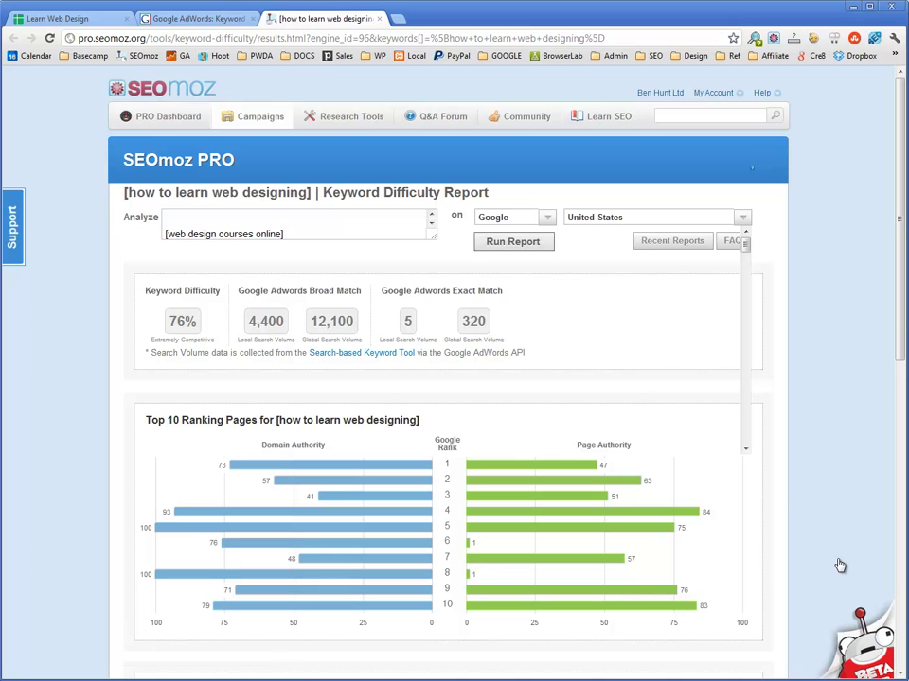
{"action": "key", "text": "Return"}
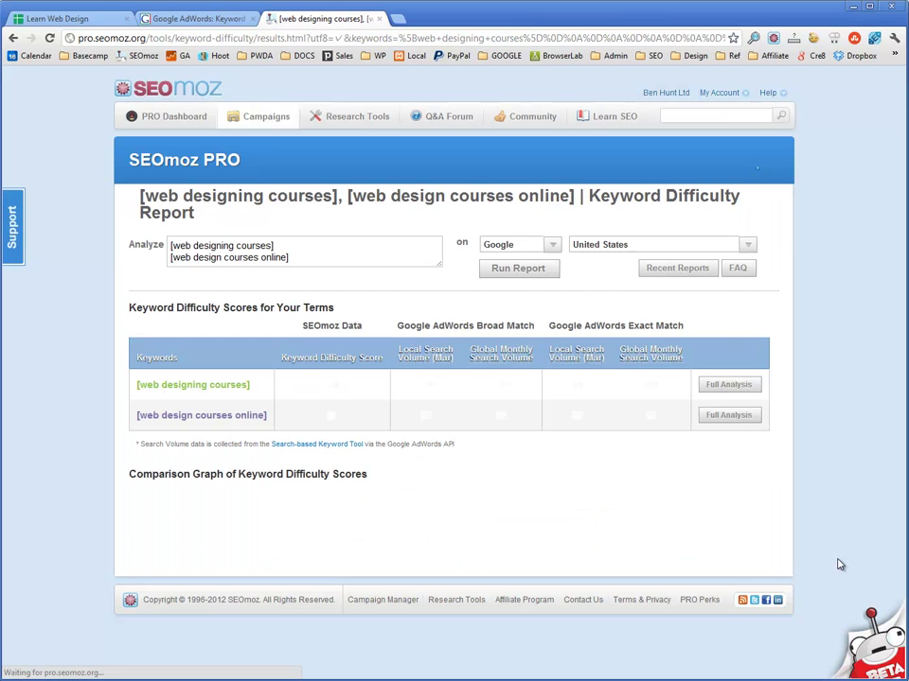
{"action": "key", "text": "ctrl+Return"}
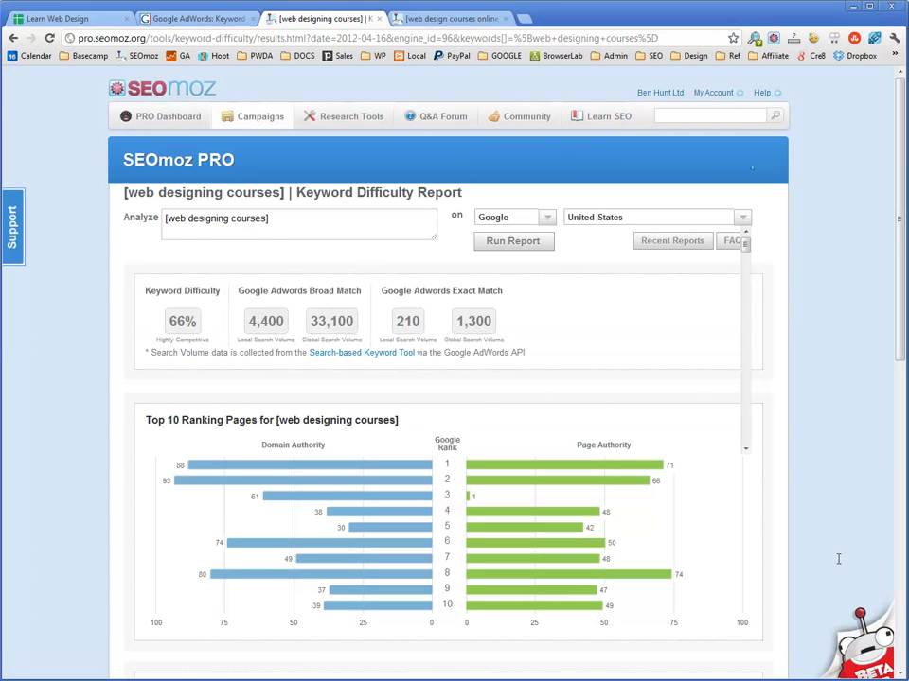
Copy the global exact-match search volume, 1,300, from the [web designing courses] report into its Searches cell in the KWR sheet.
{"action": "double_click", "coordinate": [838, 559]}
{"action": "key", "text": "ctrl+c"}
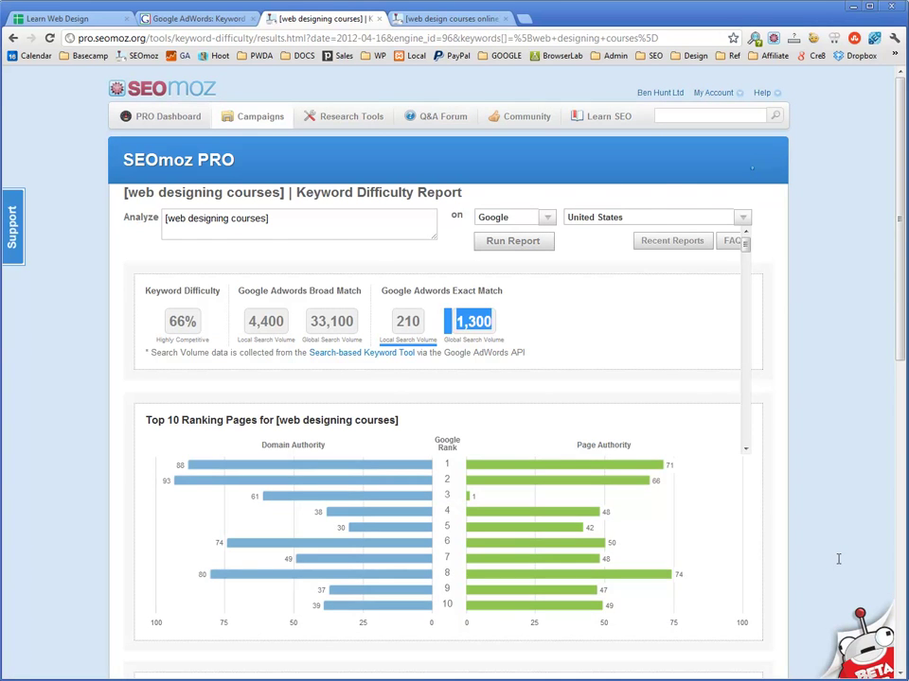
{"action": "key", "text": "ctrl+1"}
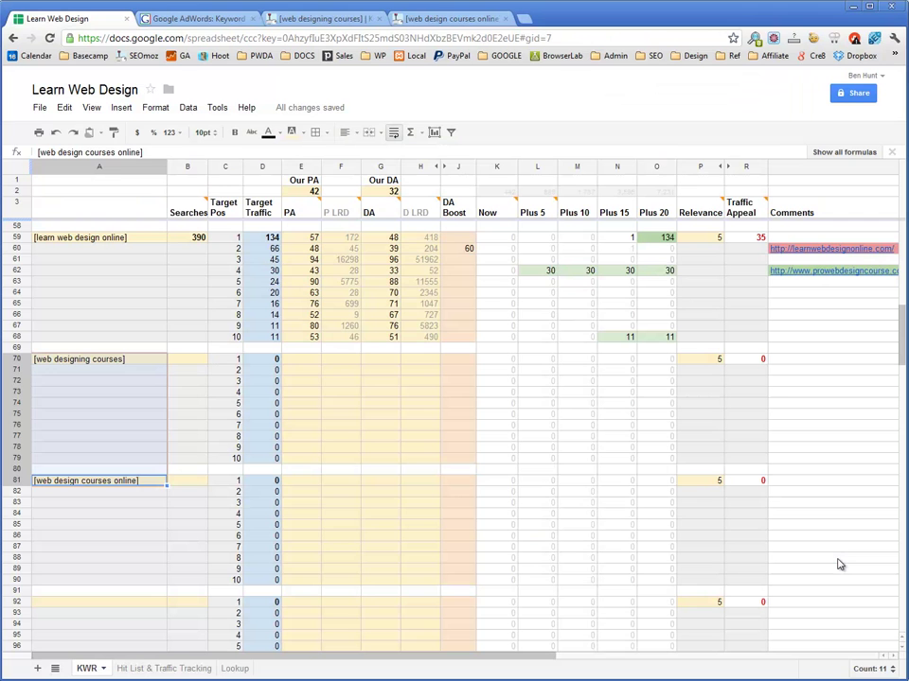
{"action": "key", "text": "Right"}
{"action": "key", "text": "ctrl+v"}
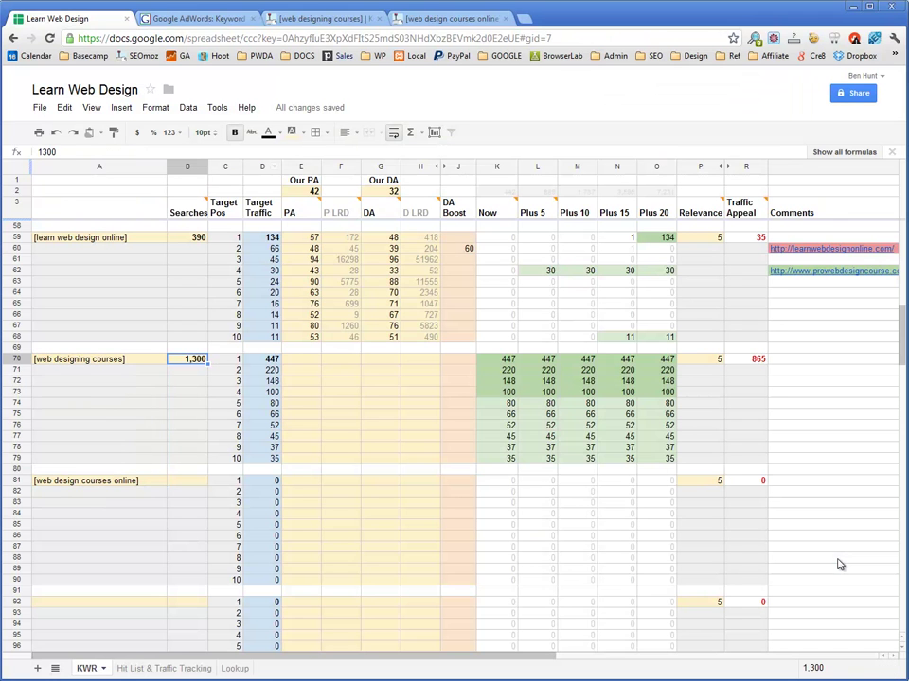
Copy the page and domain authority and linking root domain figures for the ten [web designing courses] results into the KWR sheet from row 70.
{"action": "key", "text": "ctrl+3"}
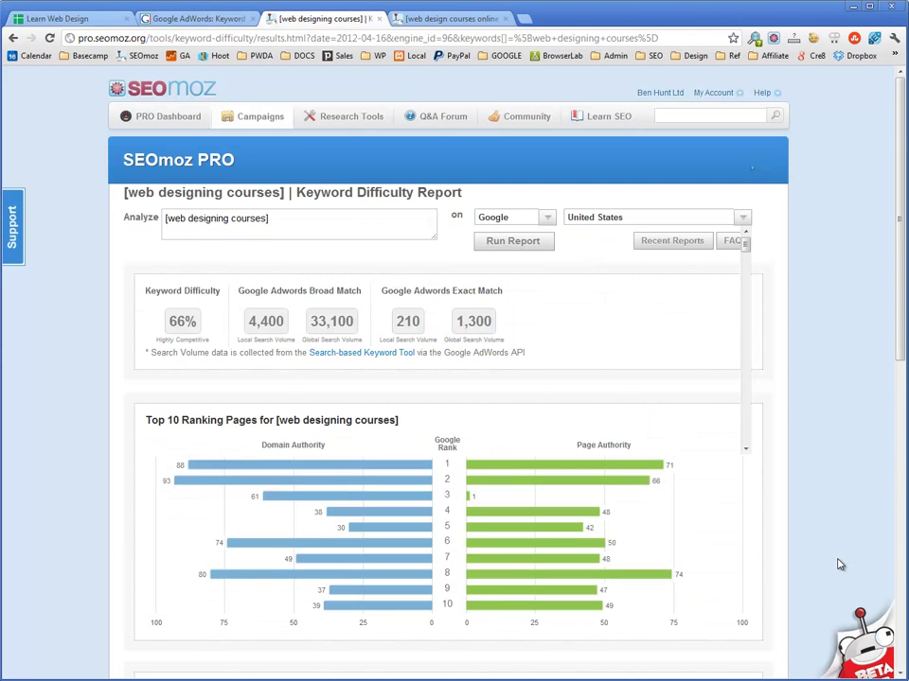
{"action": "scroll", "coordinate": [837, 565], "scroll_direction": "down", "scroll_amount": 8}
{"action": "left_click_drag", "start_coordinate": [838, 565], "coordinate": [474, 167]}
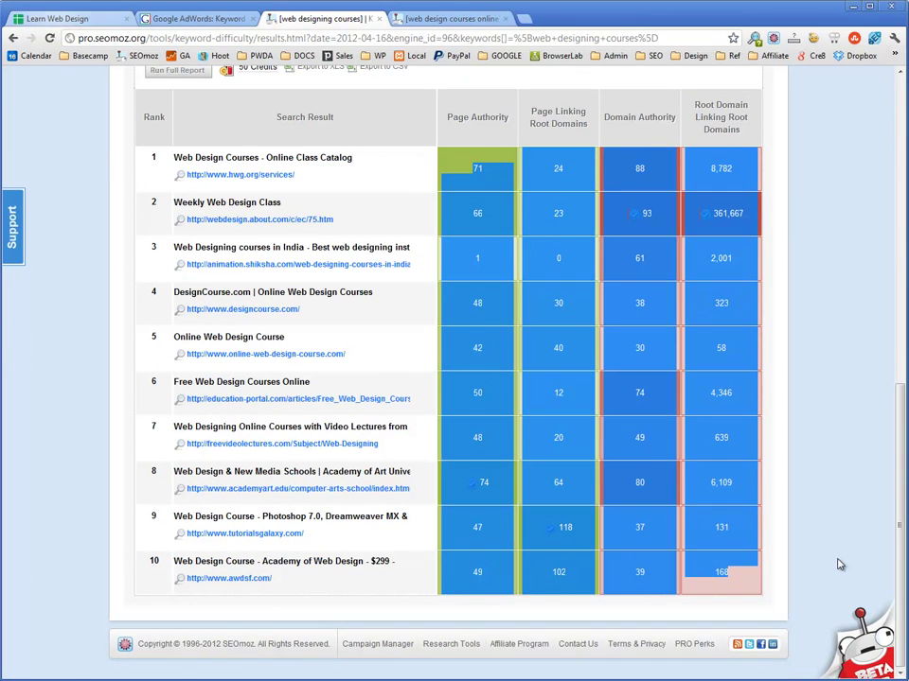
{"action": "key", "text": "ctrl+1"}
{"action": "key", "text": "Right"}
{"action": "key", "text": "Right"}
{"action": "key", "text": "Right"}
{"action": "key", "text": "ctrl+v"}
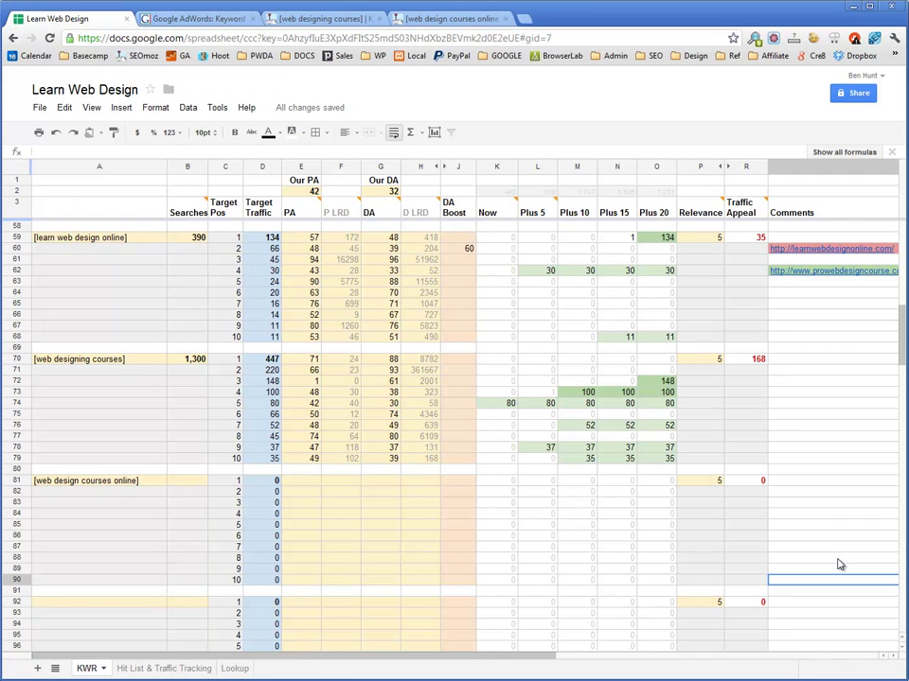
{"action": "left_click", "coordinate": [496, 403]}
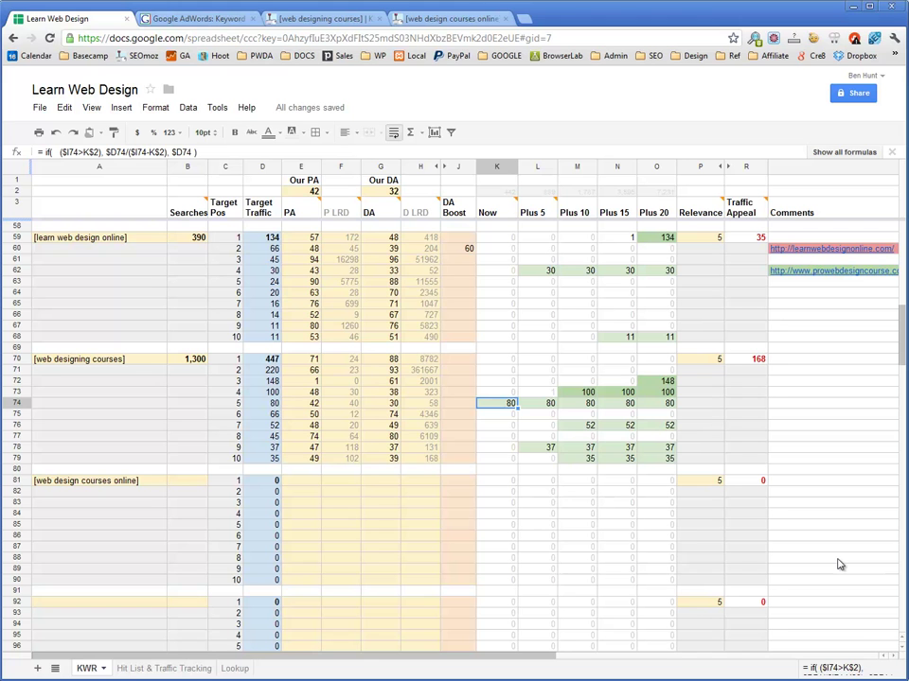
{"action": "key", "text": "ctrl+3"}
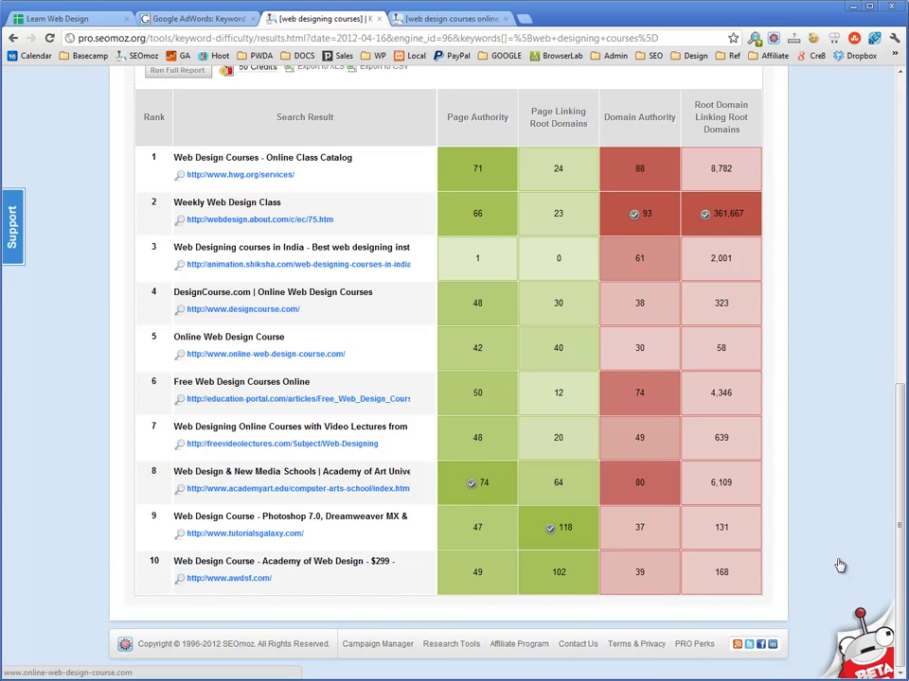
{"action": "right_click", "coordinate": [321, 353]}
{"action": "left_click", "coordinate": [377, 419]}
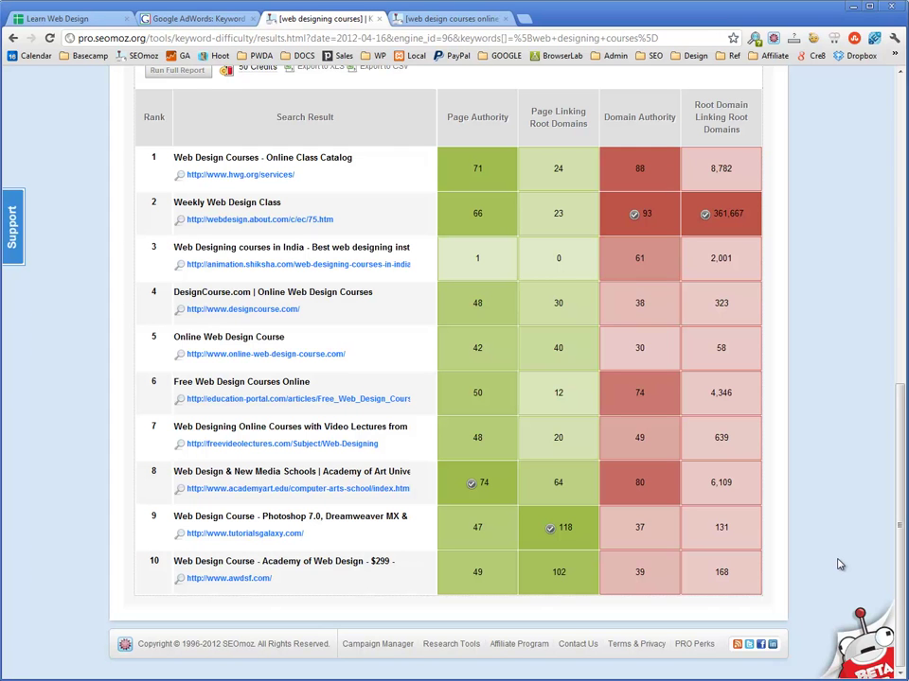
{"action": "key", "text": "ctrl+1"}
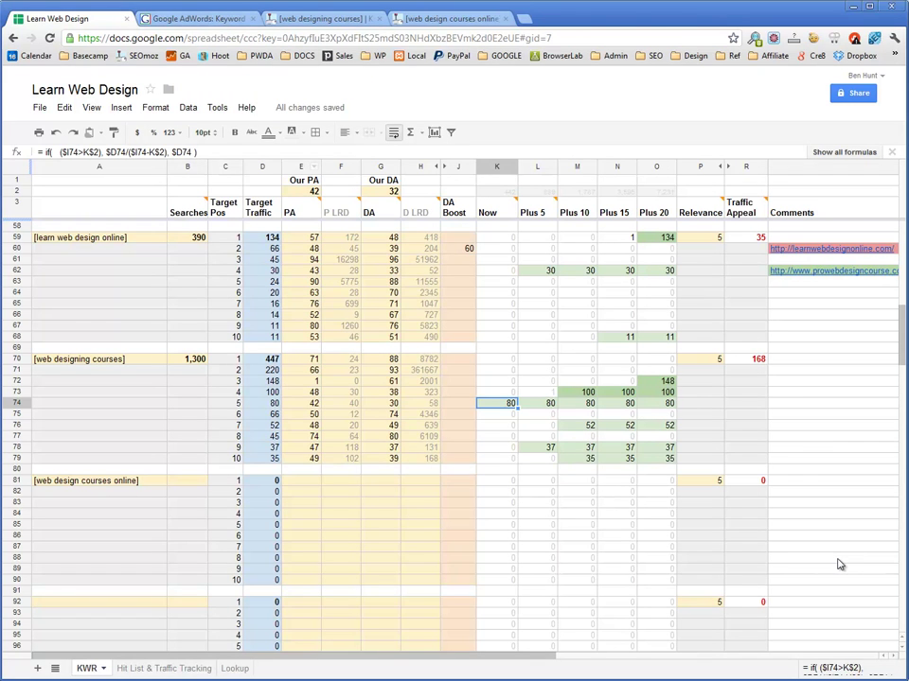
{"action": "key", "text": "Right"}
{"action": "key", "text": "Right"}
{"action": "key", "text": "Right"}
{"action": "key", "text": "Right"}
{"action": "key", "text": "Right"}
{"action": "key", "text": "Right"}
{"action": "key", "text": "Right"}
{"action": "type", "text": "http://www.online-web-design-course.com/"}
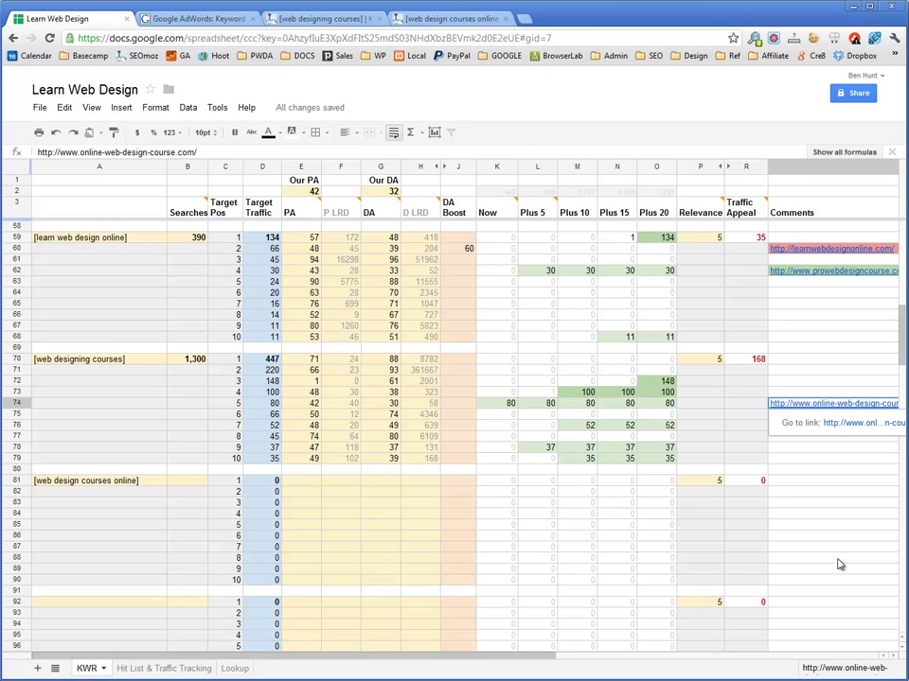
Enter a DA Boost of 10 for the fifth-ranked [web designing courses] result in row 74 and check the phrase's Traffic Appeal.
{"action": "key", "text": "Down"}
{"action": "key", "text": "Down"}
{"action": "key", "text": "Down"}
{"action": "key", "text": "Down"}
{"action": "key", "text": "Up"}
{"action": "key", "text": "Up"}
{"action": "key", "text": "Up"}
{"action": "key", "text": "Up"}
{"action": "key", "text": "Left"}
{"action": "key", "text": "Left"}
{"action": "key", "text": "Left"}
{"action": "key", "text": "Left"}
{"action": "key", "text": "Left"}
{"action": "key", "text": "Left"}
{"action": "key", "text": "Left"}
{"action": "key", "text": "Left"}
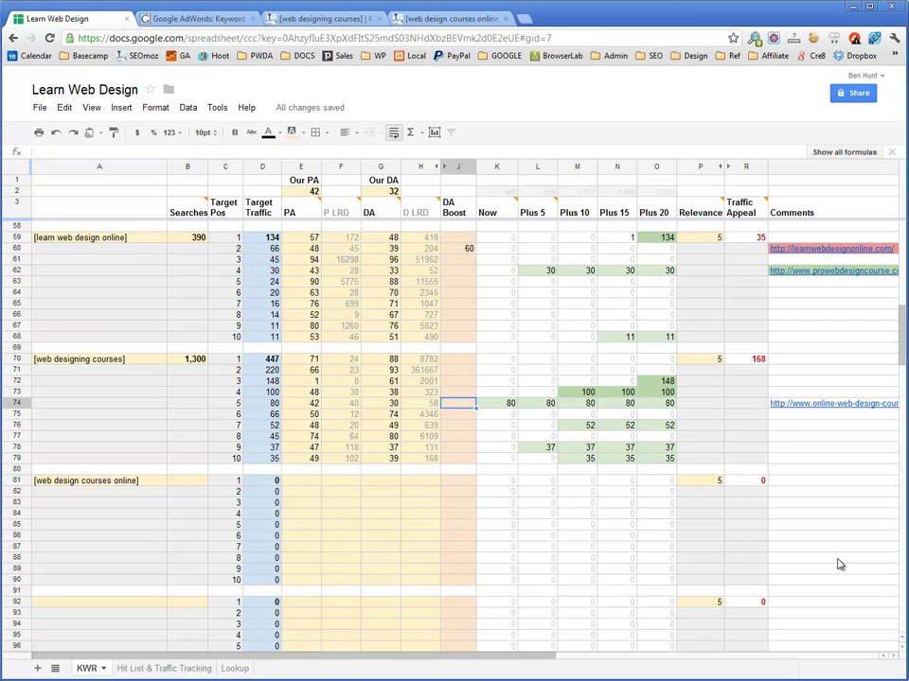
{"action": "type", "text": "10"}
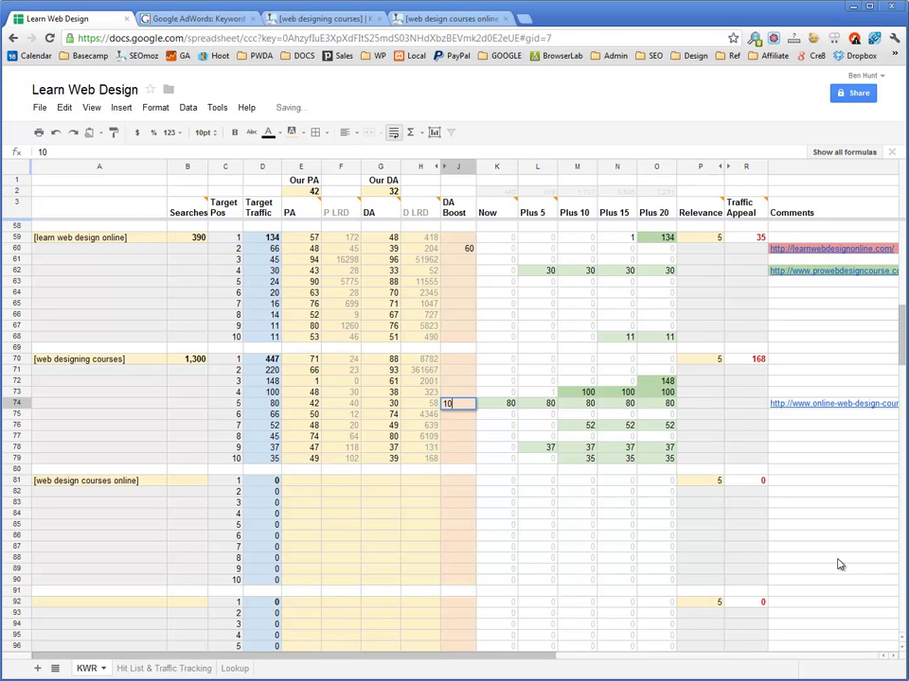
{"action": "key", "text": "Return"}
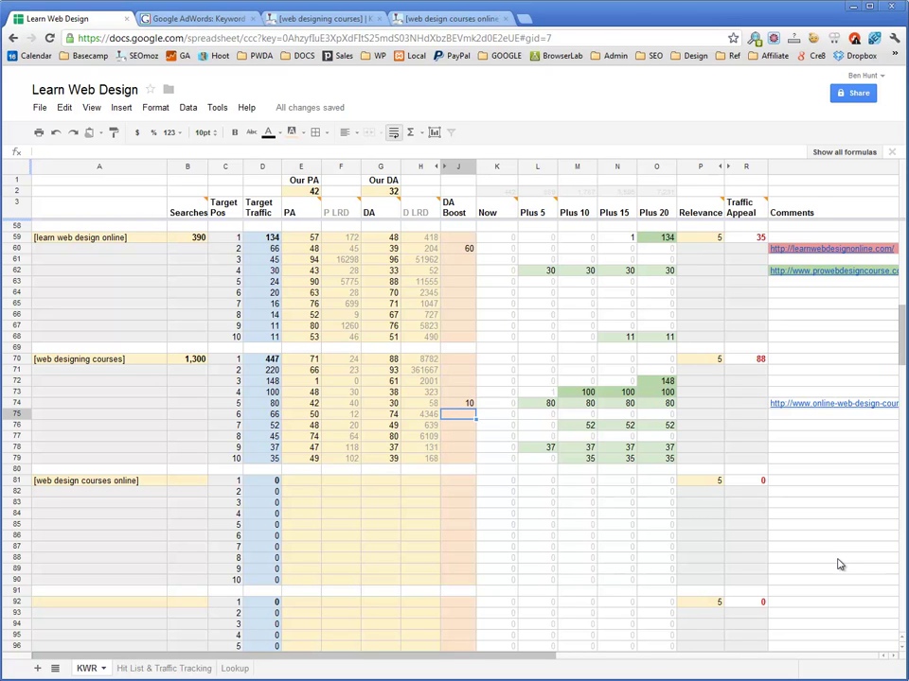
{"action": "key", "text": "Up"}
{"action": "key", "text": "Right"}
{"action": "key", "text": "Right"}
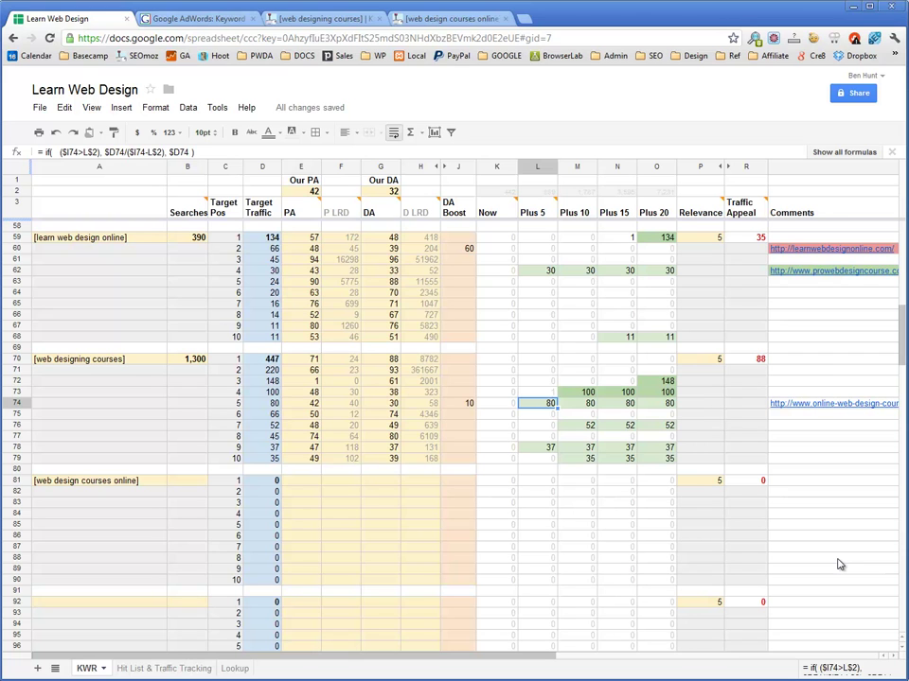
{"action": "key", "text": "ctrl+Up"}
{"action": "key", "text": "ctrl+Right"}
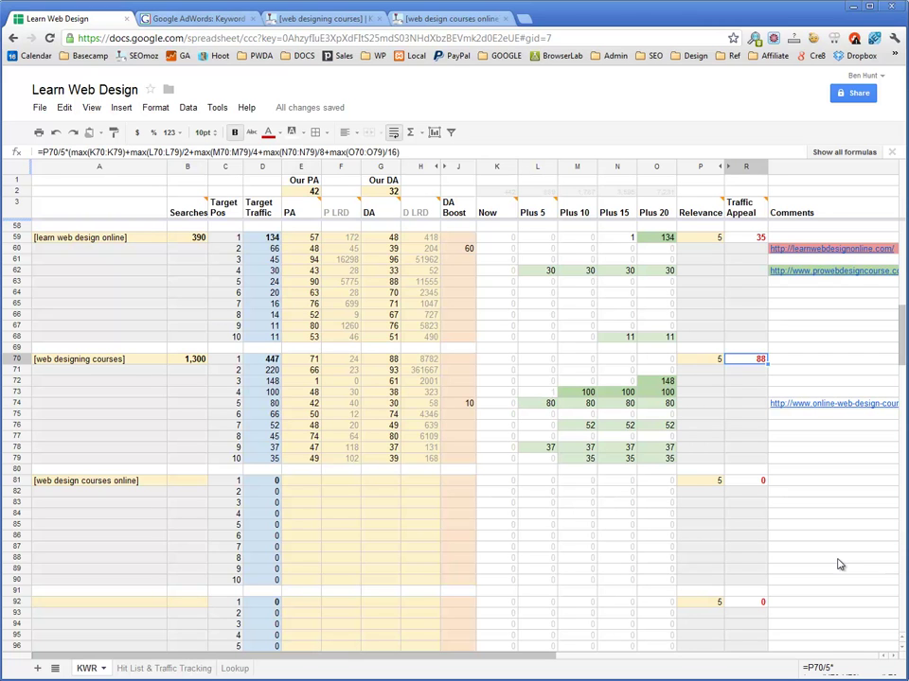
{"action": "key", "text": "Down"}
{"action": "key", "text": "Down"}
{"action": "key", "text": "Down"}
{"action": "key", "text": "Down"}
{"action": "key", "text": "Down"}
{"action": "key", "text": "Down"}
{"action": "key", "text": "Down"}
{"action": "key", "text": "Down"}
{"action": "key", "text": "Left"}
{"action": "key", "text": "Left"}
{"action": "key", "text": "Left"}
{"action": "key", "text": "Left"}
{"action": "key", "text": "Left"}
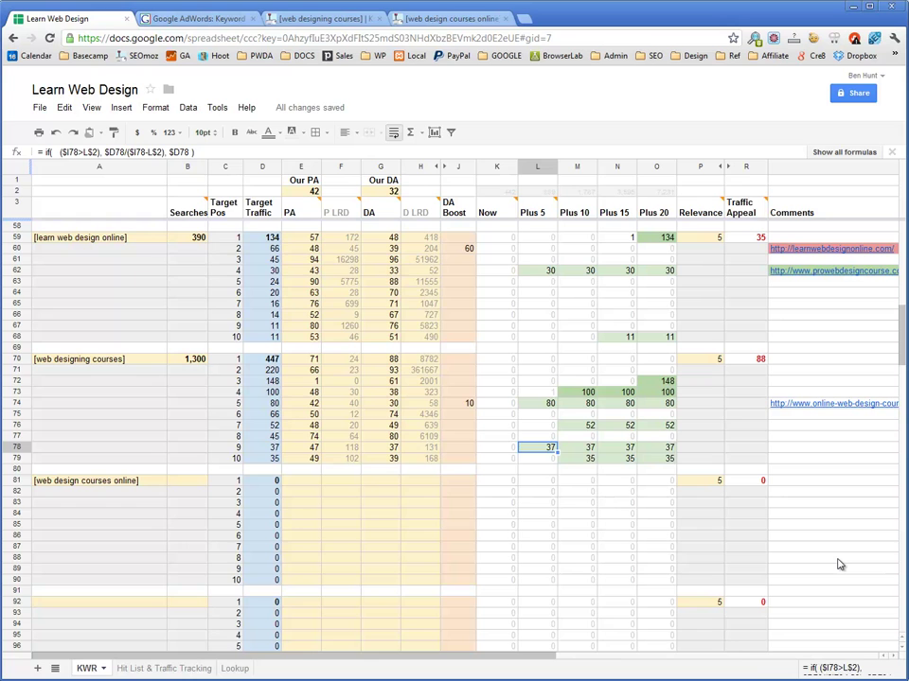
{"action": "key", "text": "ctrl+3"}
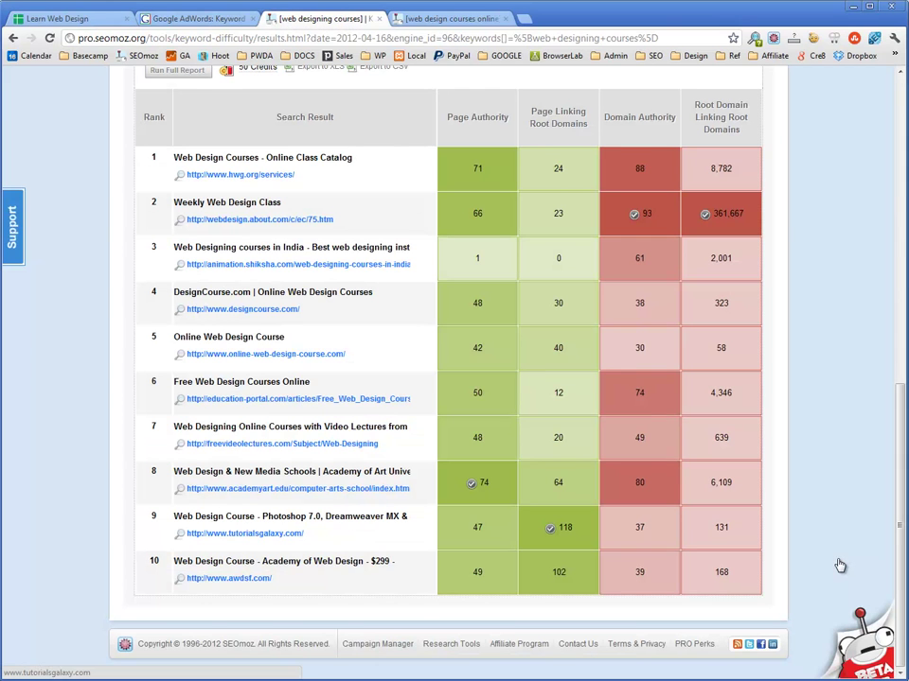
{"action": "right_click", "coordinate": [259, 534]}
{"action": "left_click", "coordinate": [315, 599]}
{"action": "key", "text": "ctrl+1"}
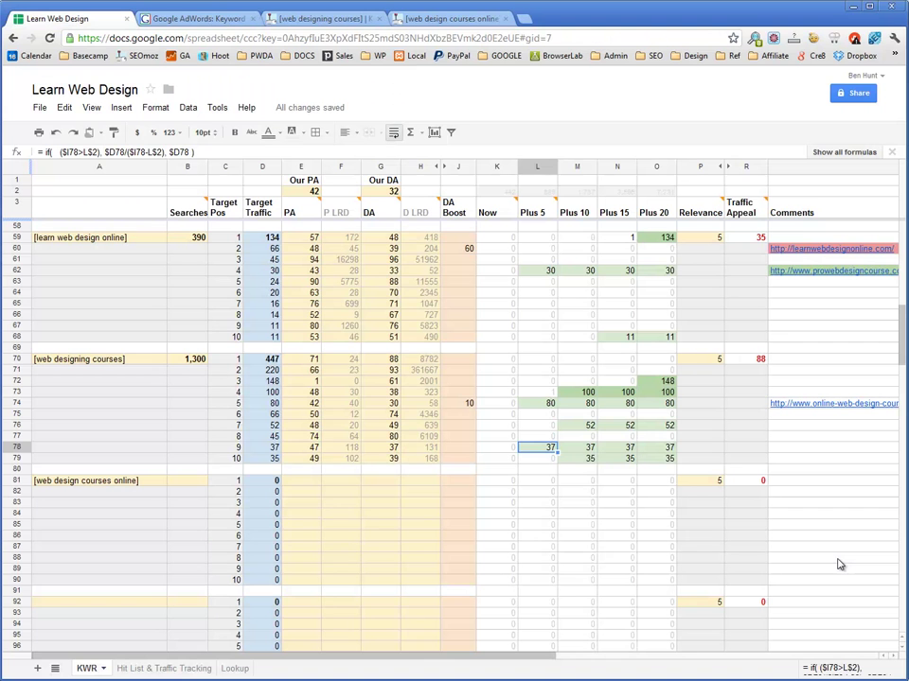
{"action": "key", "text": "Right"}
{"action": "key", "text": "Right"}
{"action": "key", "text": "Right"}
{"action": "key", "text": "Right"}
{"action": "key", "text": "Right"}
{"action": "key", "text": "Right"}
{"action": "key", "text": "ctrl+v"}
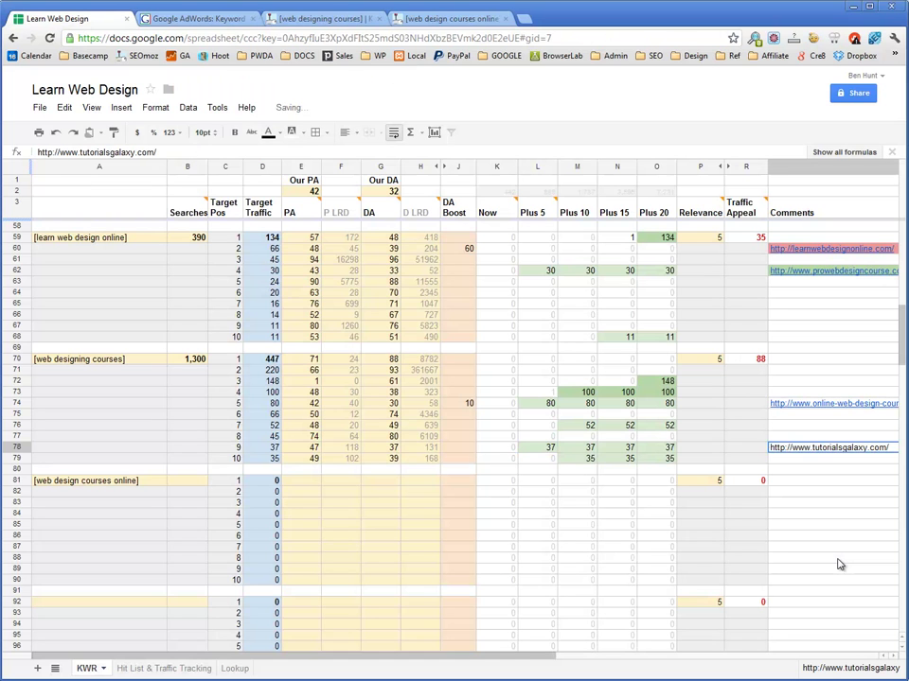
Shade the tutorialsgalaxy.com comment in row 78 light green and the online-web-design-course.com comment in row 74 light yellow.
{"action": "left_click", "coordinate": [292, 131]}
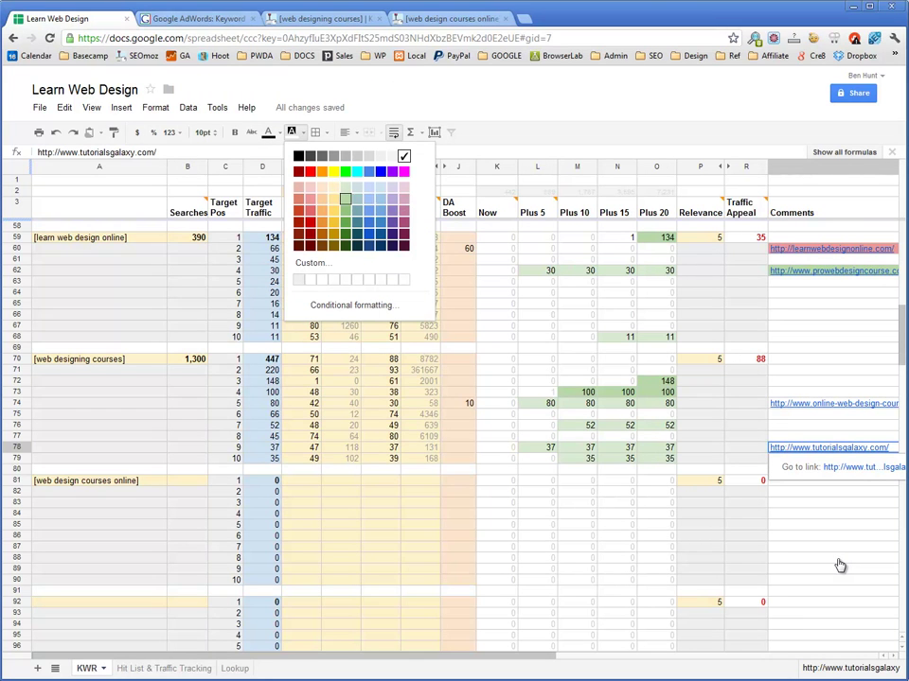
{"action": "left_click", "coordinate": [345, 197]}
{"action": "key", "text": "Up"}
{"action": "key", "text": "Up"}
{"action": "key", "text": "Up"}
{"action": "key", "text": "Up"}
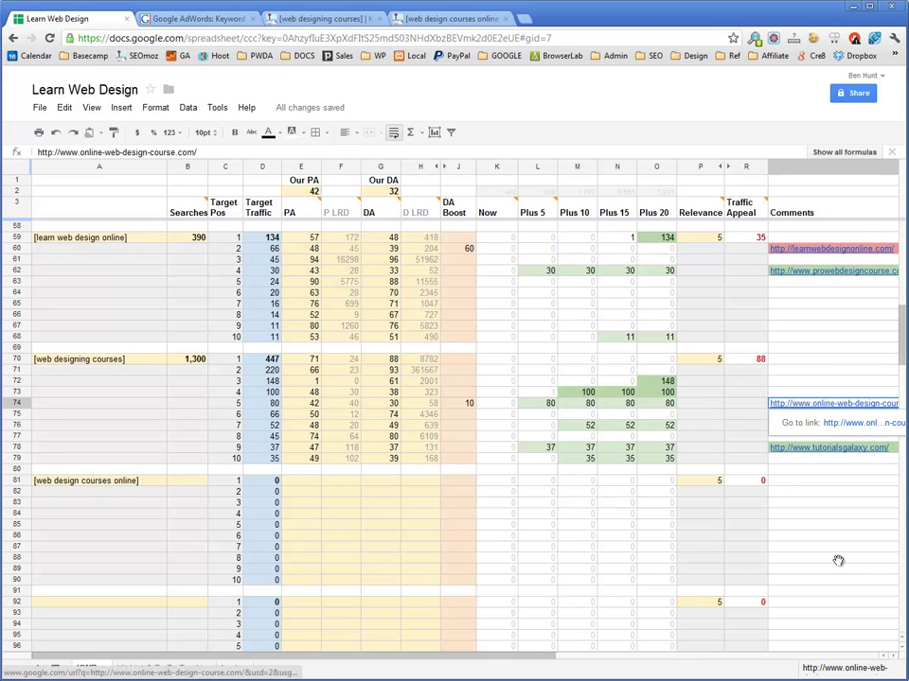
{"action": "left_click", "coordinate": [291, 132]}
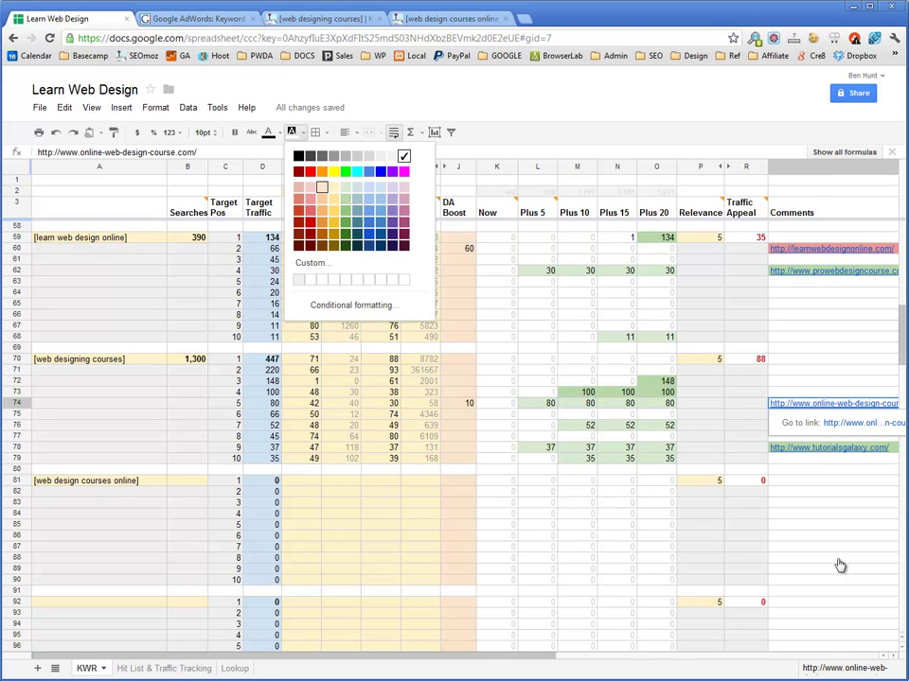
{"action": "left_click", "coordinate": [333, 187]}
Copy the phrase [web designing courses] from the KWR sheet into row 8 of the Hit List & Traffic Tracking sheet.
{"action": "key", "text": "Up"}
{"action": "key", "text": "Up"}
{"action": "key", "text": "Up"}
{"action": "key", "text": "Up"}
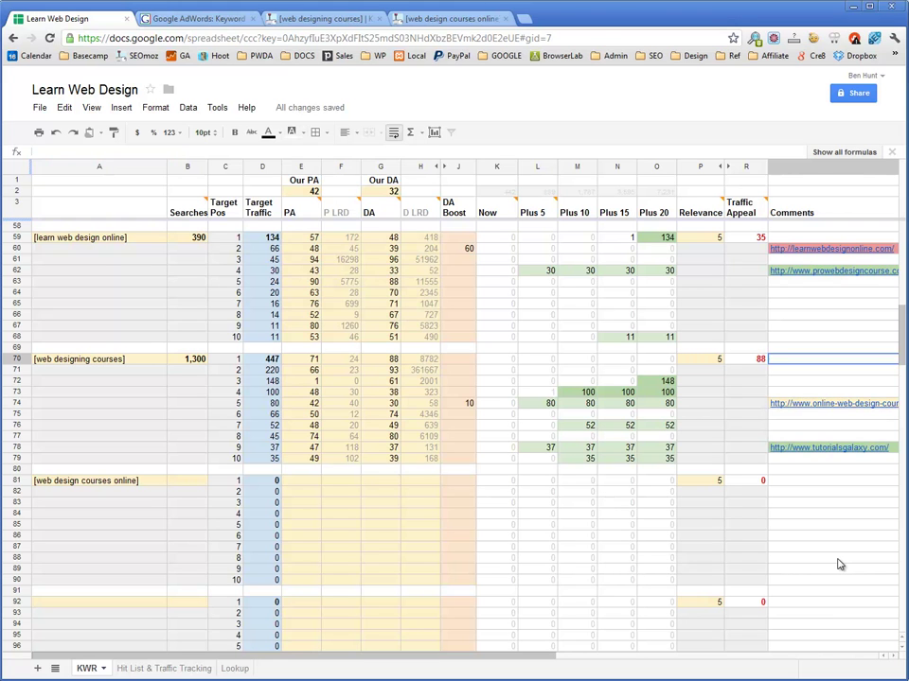
{"action": "key", "text": "Home"}
{"action": "key", "text": "ctrl+c"}
{"action": "left_click", "coordinate": [163, 668]}
{"action": "key", "text": "Down"}
{"action": "key", "text": "Down"}
{"action": "key", "text": "ctrl+v"}
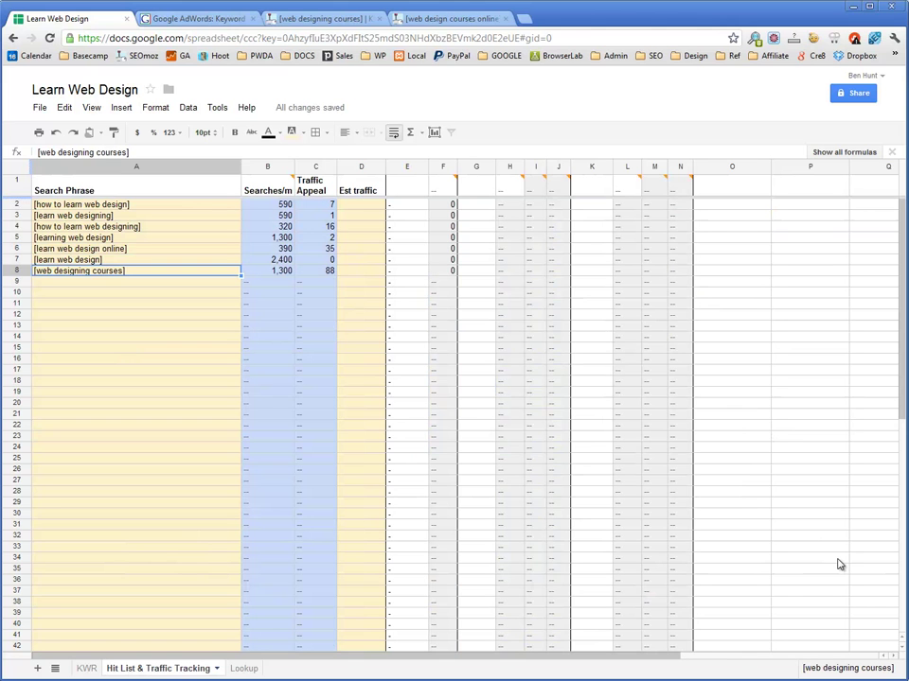
{"action": "key", "text": "Right"}
{"action": "key", "text": "Right"}
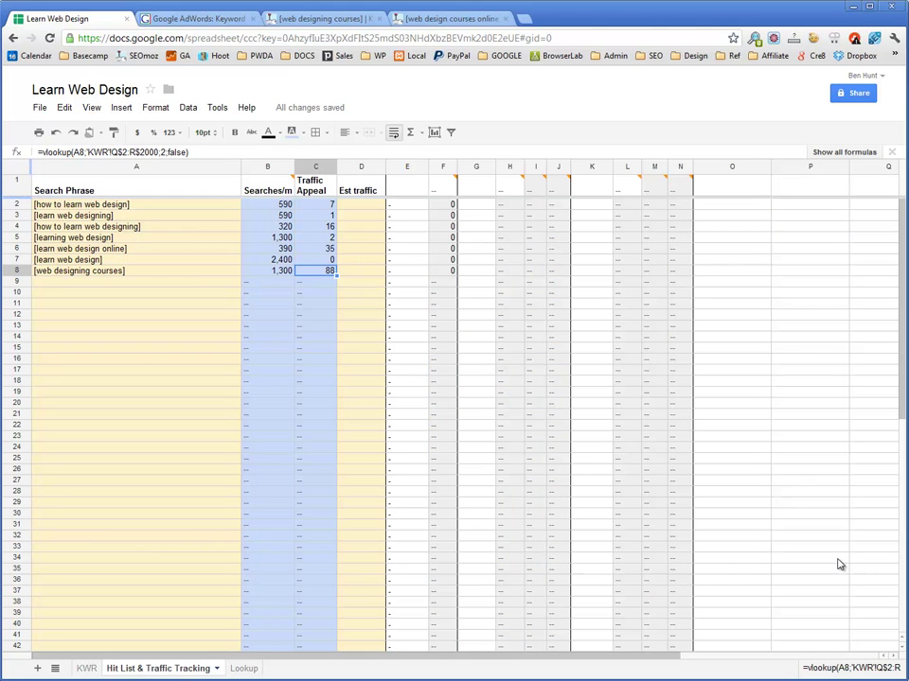
Copy the global exact-match search volume, 880, from the [web design courses online] report into its Searches cell in the KWR sheet.
{"action": "key", "text": "ctrl+4"}
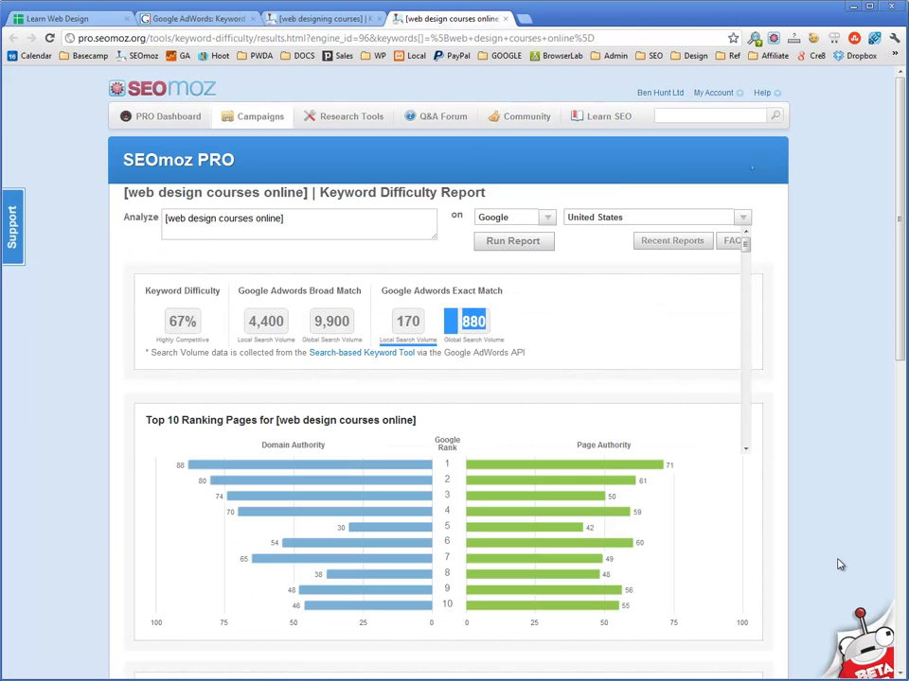
{"action": "key", "text": "ctrl+1"}
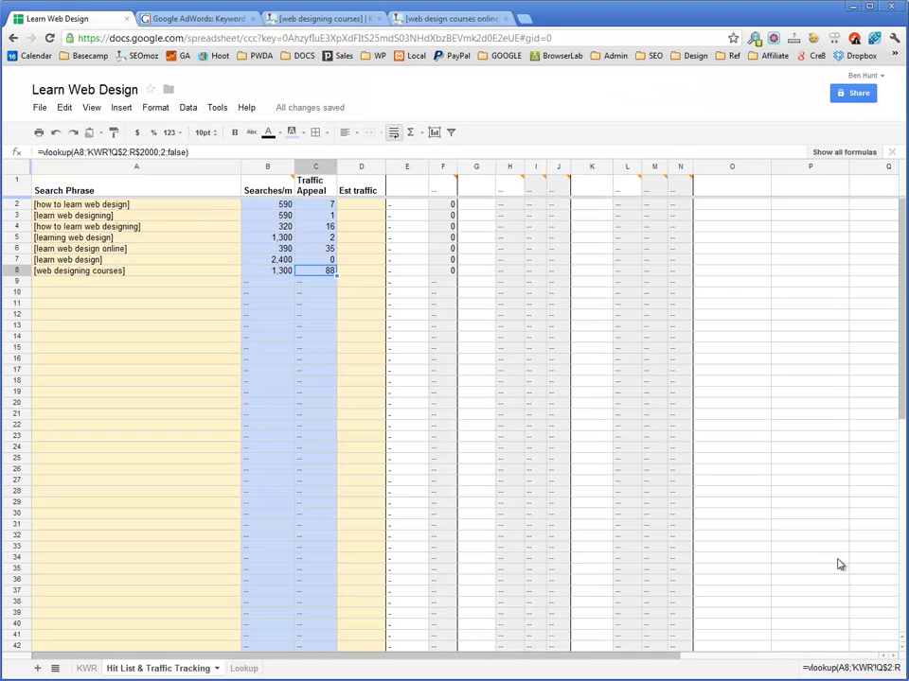
{"action": "key", "text": "ctrl+shift+Page_Up"}
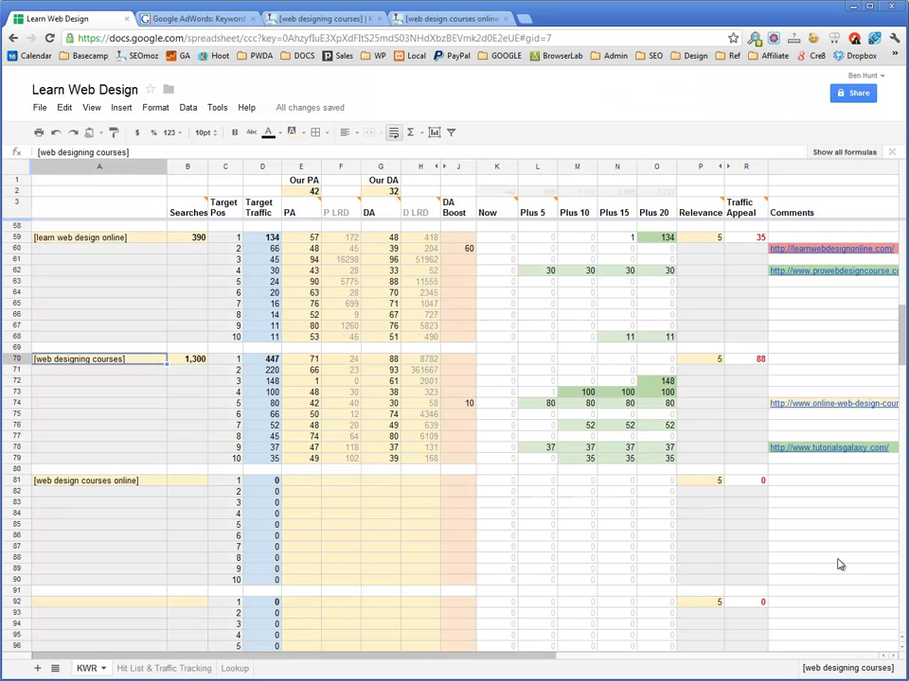
{"action": "key", "text": "ctrl+Down"}
{"action": "key", "text": "Right"}
{"action": "key", "text": "ctrl+v"}
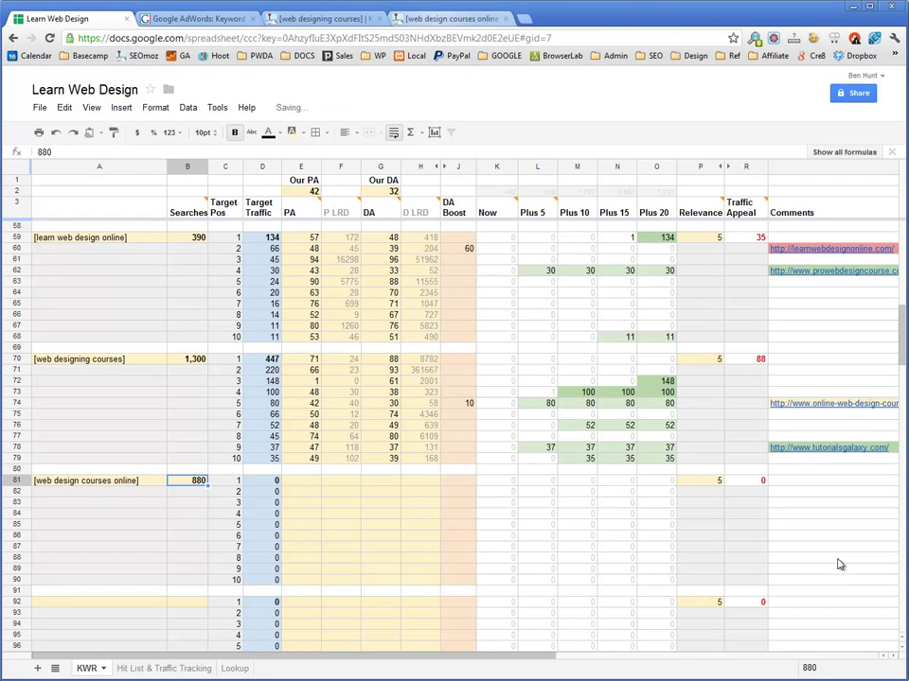
Copy the page and domain authority and linking root domain figures for the ten [web design courses online] results into the KWR sheet from row 81.
{"action": "key", "text": "ctrl+4"}
{"action": "scroll", "coordinate": [837, 565], "scroll_direction": "down", "scroll_amount": 5}
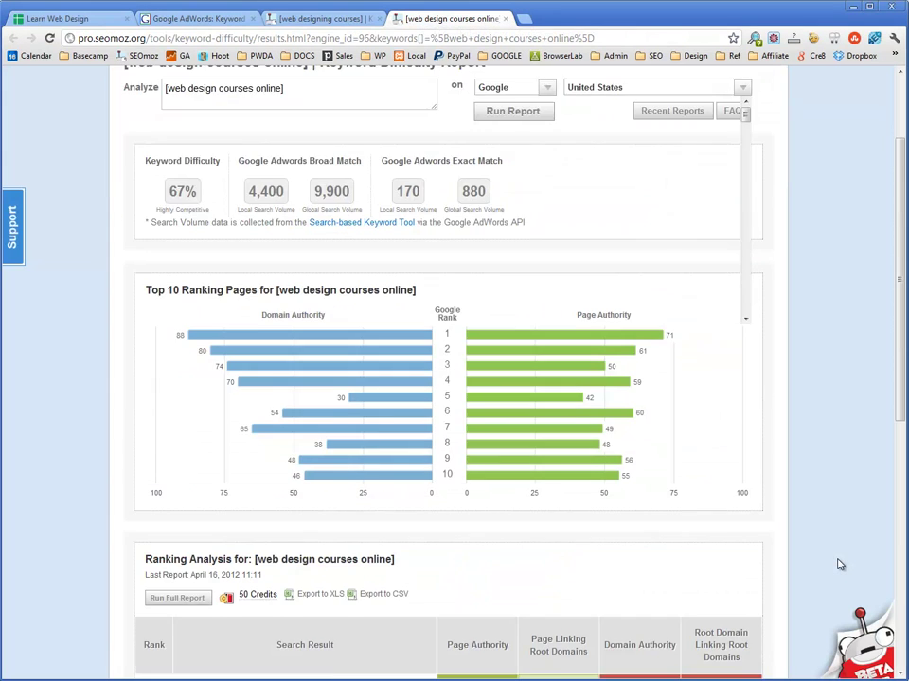
{"action": "scroll", "coordinate": [838, 565], "scroll_direction": "down", "scroll_amount": 3}
{"action": "mouse_move", "coordinate": [728, 572]}
{"action": "left_mouse_down"}
{"action": "mouse_move", "coordinate": [478, 216]}
{"action": "mouse_move", "coordinate": [480, 169]}
{"action": "left_mouse_up"}
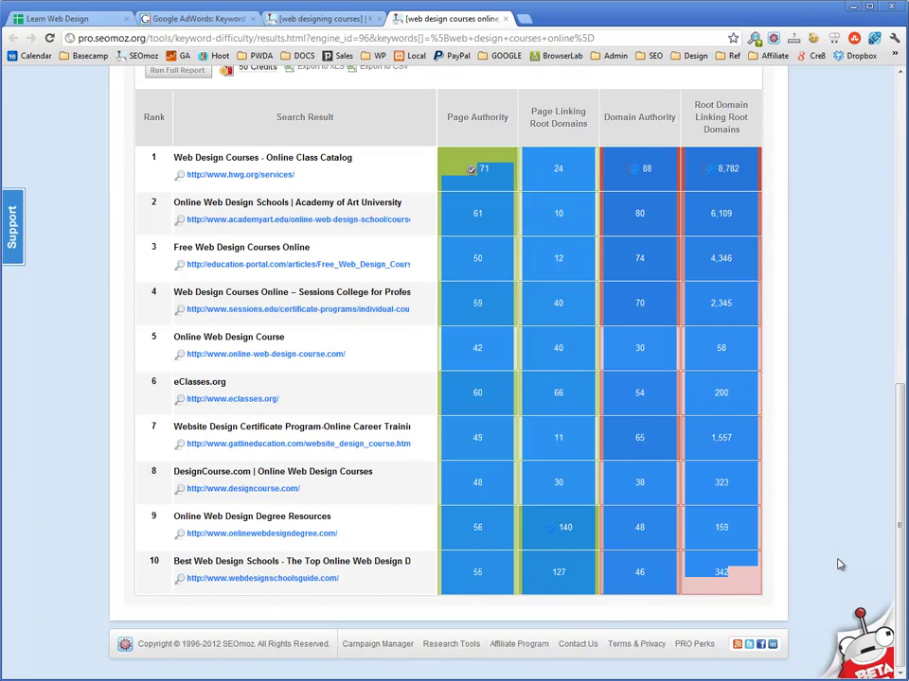
{"action": "key", "text": "ctrl+1"}
{"action": "key", "text": "Right"}
{"action": "key", "text": "Right"}
{"action": "key", "text": "Right"}
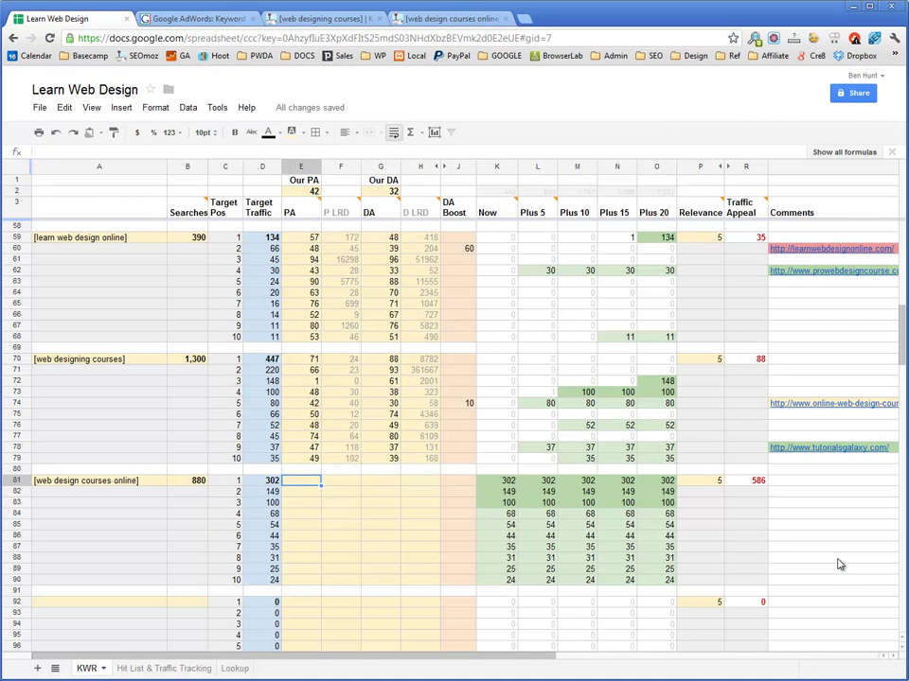
{"action": "key", "text": "ctrl+v"}
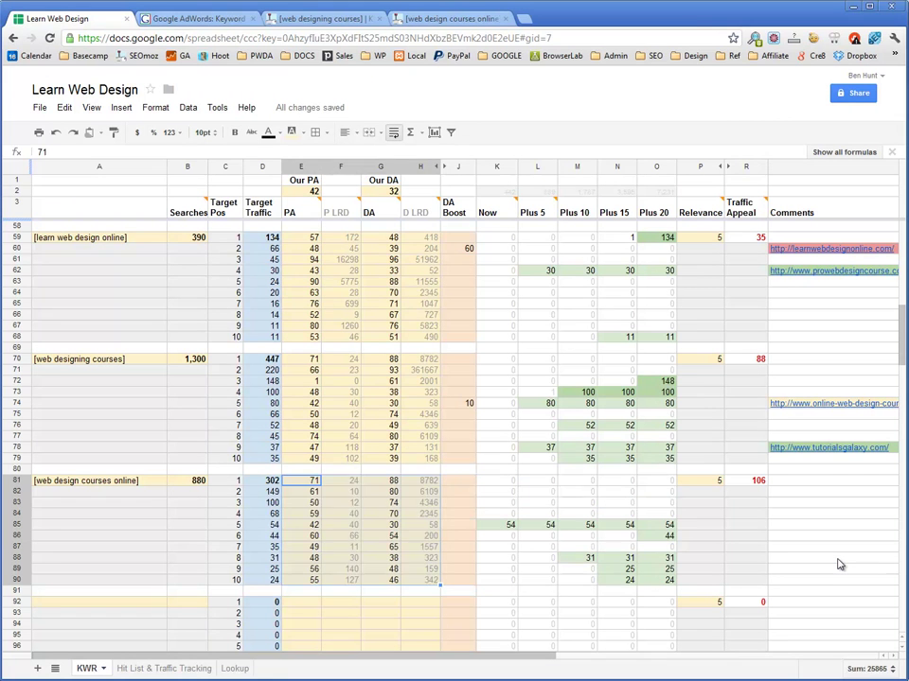
{"action": "key", "text": "Up"}
{"action": "key", "text": "Up"}
{"action": "key", "text": "Up"}
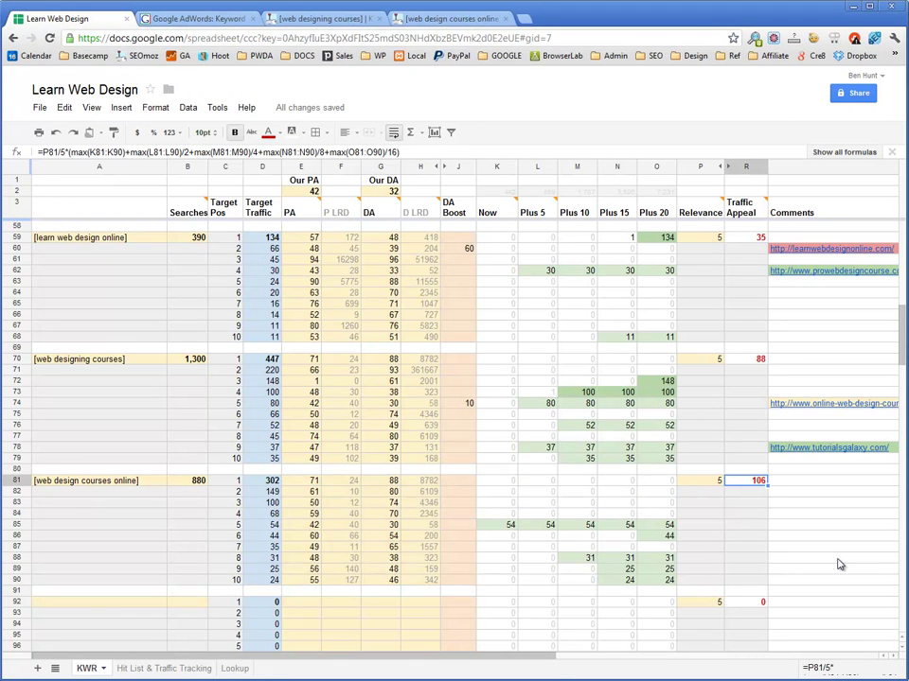
{"action": "key", "text": "Down"}
{"action": "key", "text": "Down"}
{"action": "key", "text": "Down"}
{"action": "key", "text": "Down"}
{"action": "key", "text": "Left"}
{"action": "key", "text": "Left"}
{"action": "key", "text": "Left"}
{"action": "key", "text": "Left"}
{"action": "key", "text": "Left"}
{"action": "key", "text": "Left"}
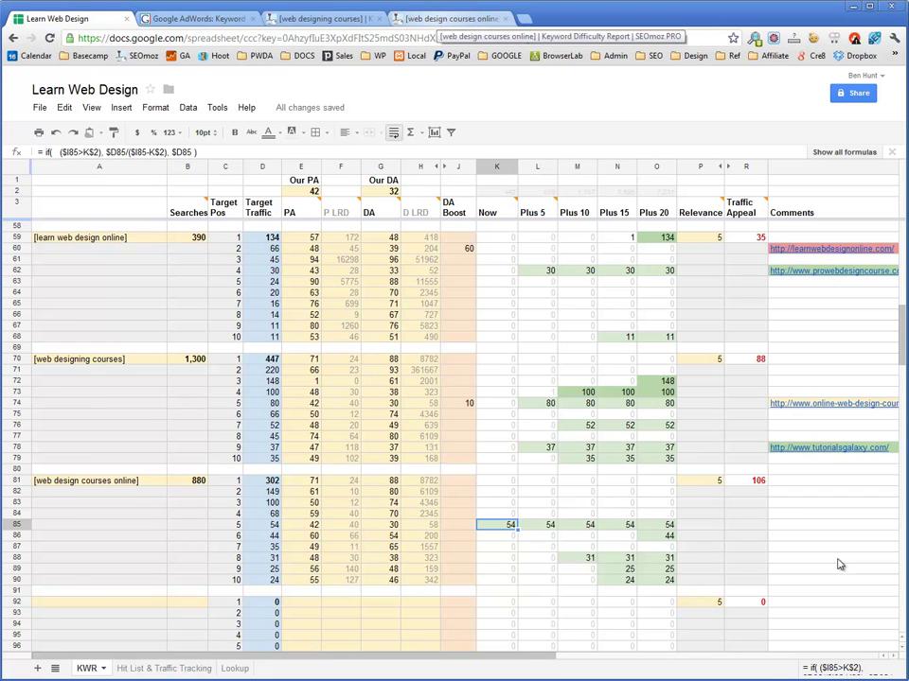
{"action": "left_click", "coordinate": [439, 18]}
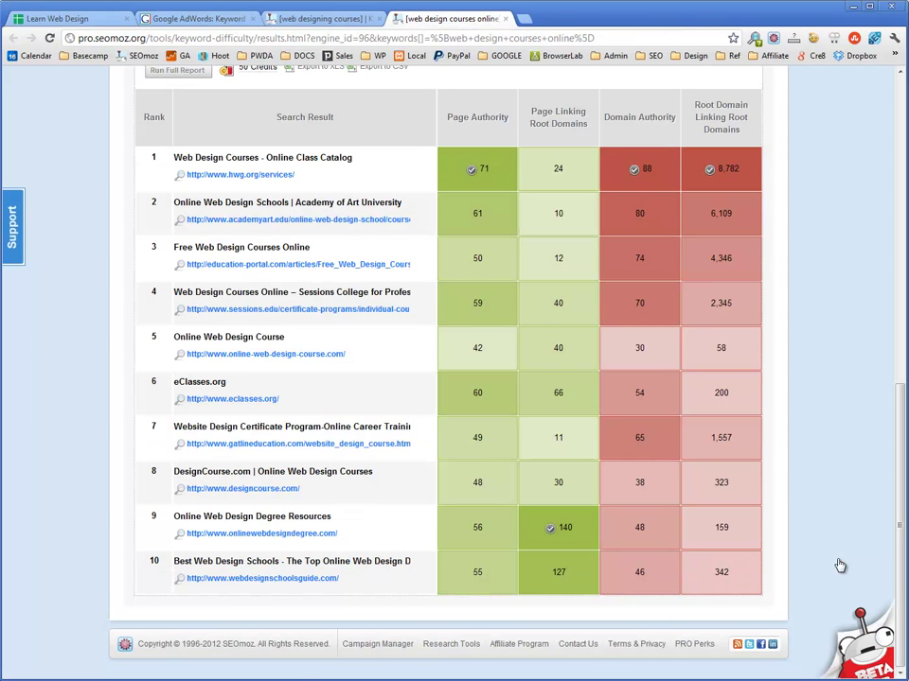
{"action": "right_click", "coordinate": [279, 354]}
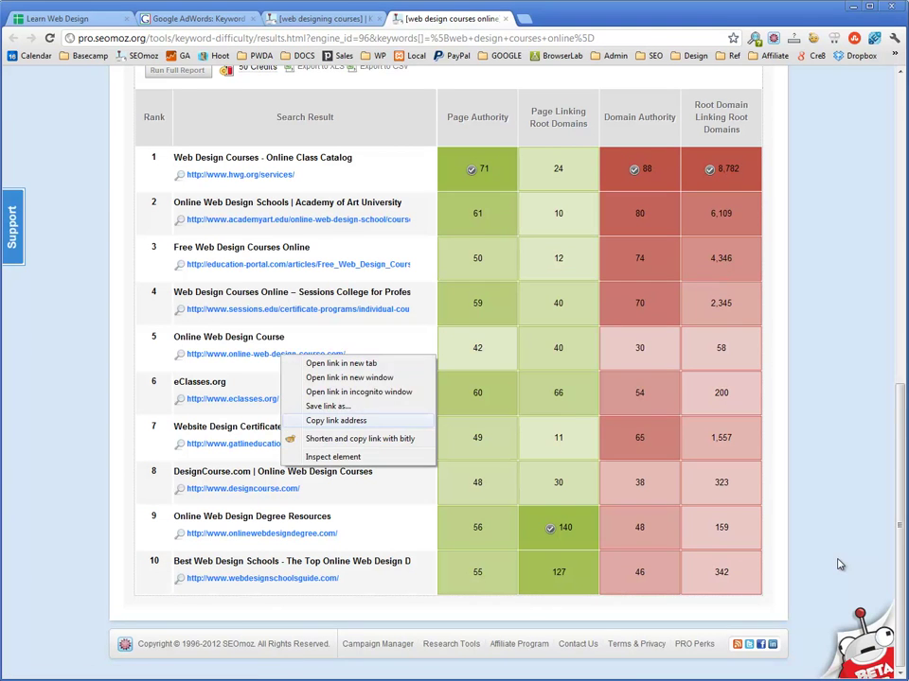
{"action": "left_click", "coordinate": [335, 420]}
{"action": "key", "text": "ctrl+1"}
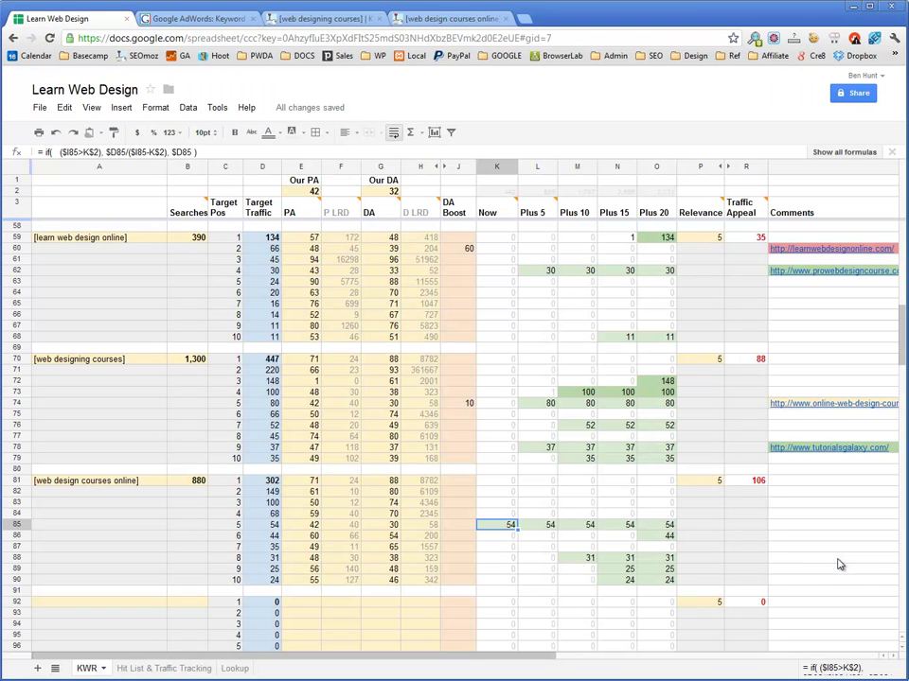
{"action": "key", "text": "End"}
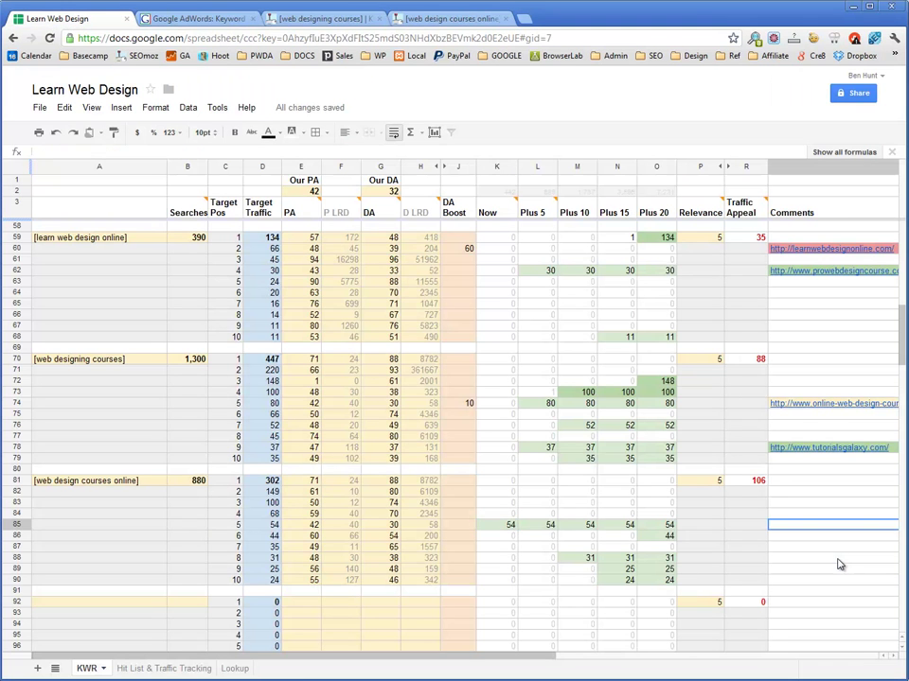
{"action": "key", "text": "ctrl+v"}
Enter a DA Boost of 10 for the fifth-ranked [web design courses online] result in row 85.
{"action": "key", "text": "Left"}
{"action": "key", "text": "Left"}
{"action": "key", "text": "Left"}
{"action": "key", "text": "Left"}
{"action": "key", "text": "Left"}
{"action": "key", "text": "Left"}
{"action": "key", "text": "Left"}
{"action": "key", "text": "Left"}
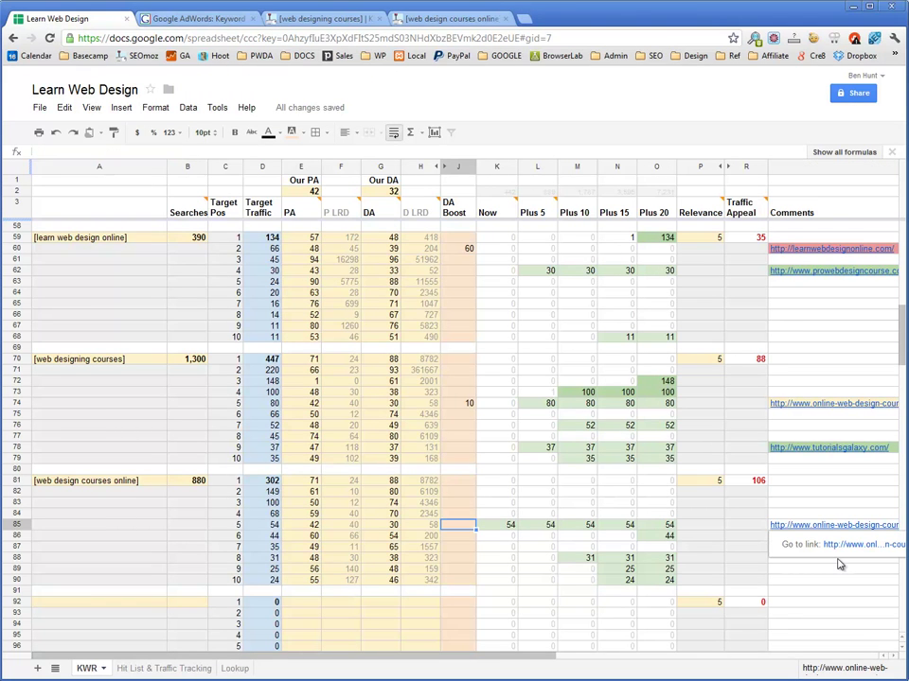
{"action": "type", "text": "10"}
{"action": "key", "text": "Return"}
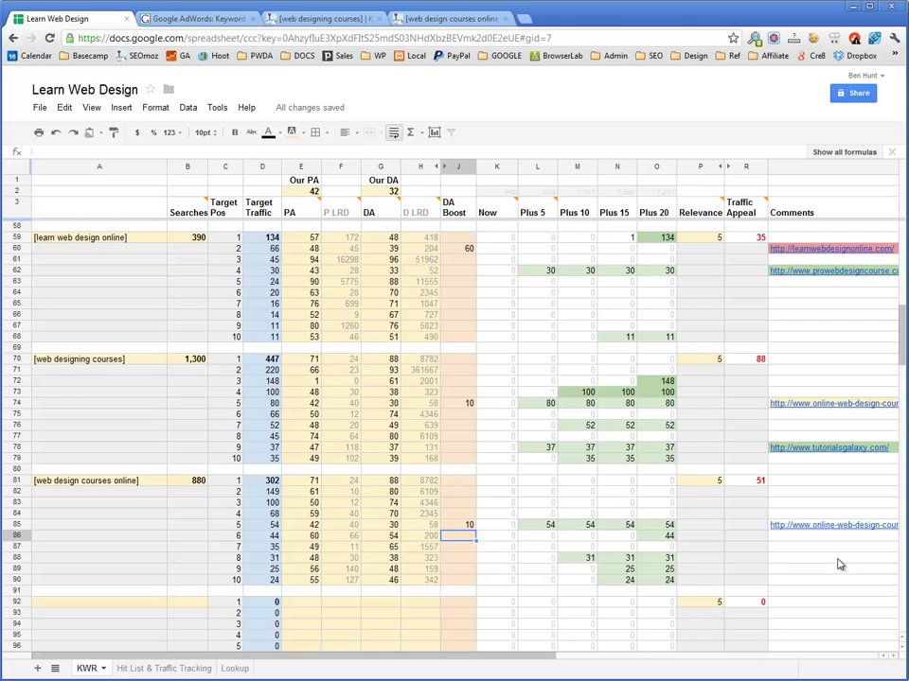
Copy the phrase [web design courses online] from the KWR sheet into row 9 of the Hit List & Traffic Tracking sheet.
{"action": "key", "text": "Home"}
{"action": "key", "text": "ctrl+Up"}
{"action": "key", "text": "ctrl+c"}
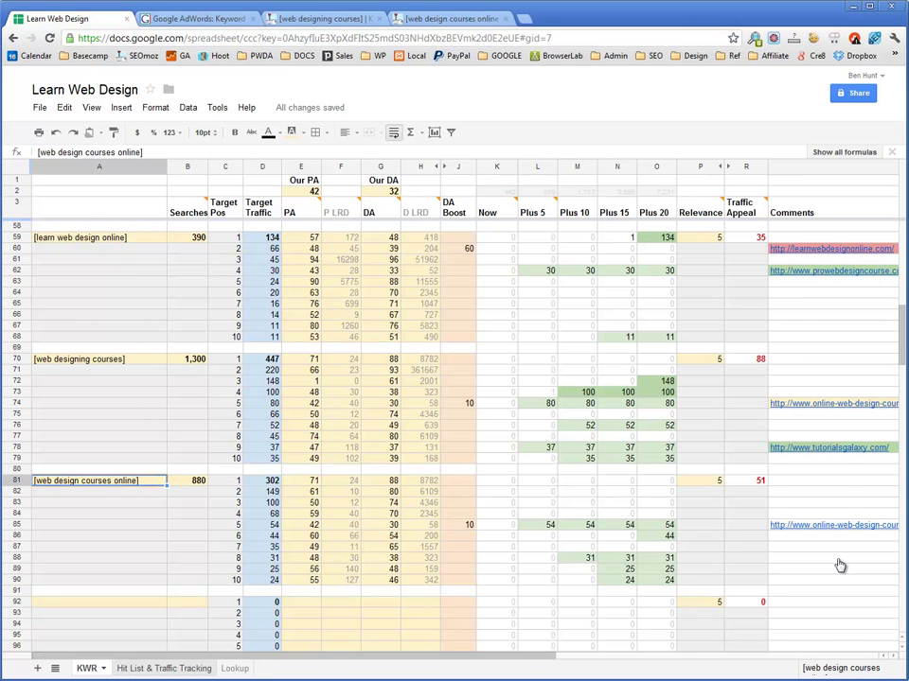
{"action": "key", "text": "ctrl+shift+Page_Down"}
{"action": "key", "text": "Left"}
{"action": "key", "text": "Left"}
{"action": "key", "text": "Down"}
{"action": "key", "text": "ctrl+v"}
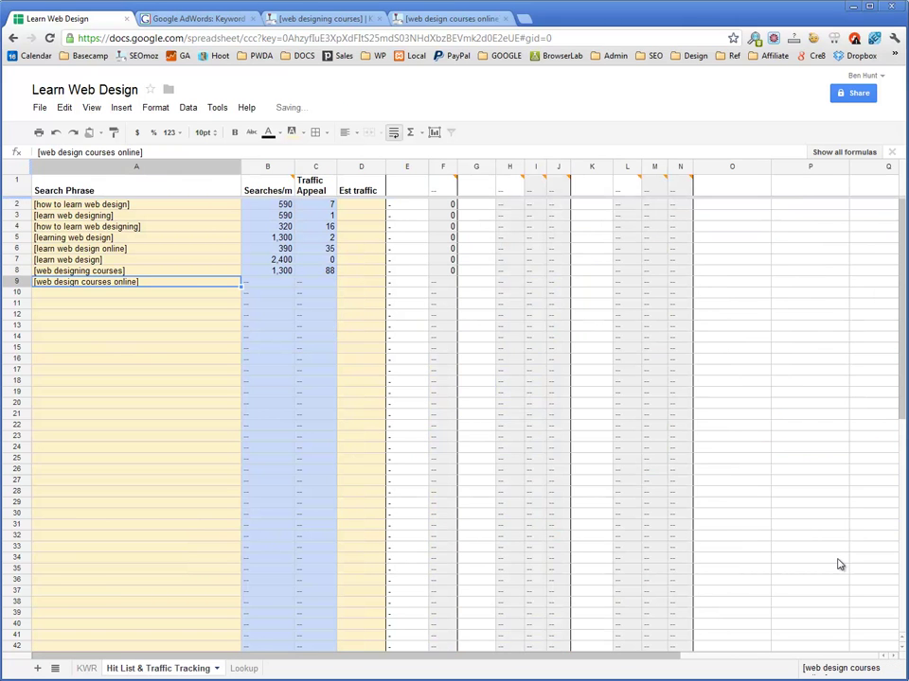
Select the Traffic Appeal cells of [web designing courses] and [web design courses online] in the hit list to compare the two phrases.
{"action": "key", "text": "Right"}
{"action": "key", "text": "Right"}
{"action": "key", "text": "Right"}
{"action": "key", "text": "Down"}
{"action": "key", "text": "Left"}
{"action": "key", "text": "Up"}
{"action": "key", "text": "Up"}
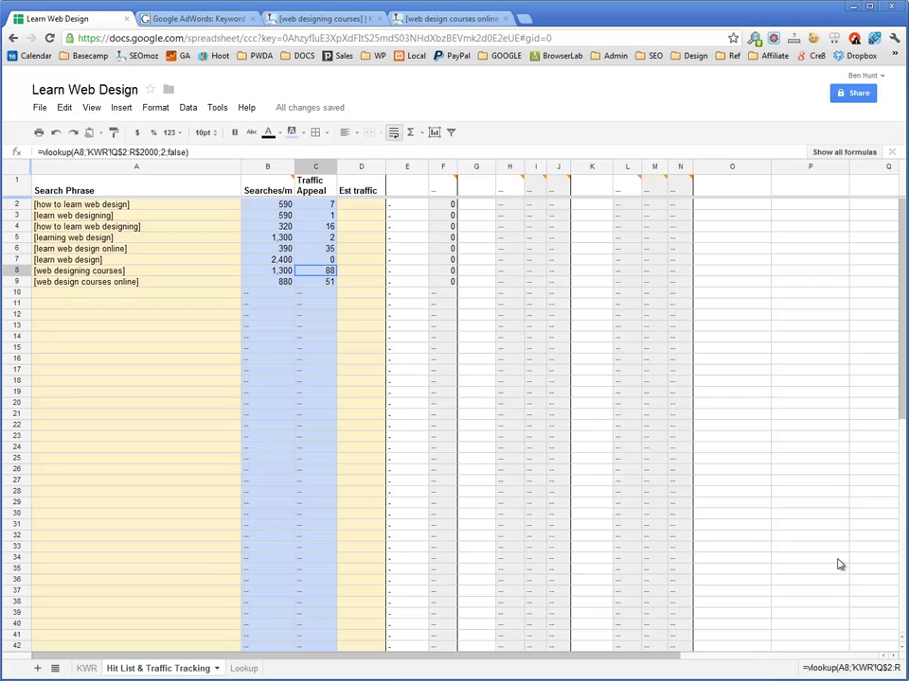
{"action": "key", "text": "shift+Down"}
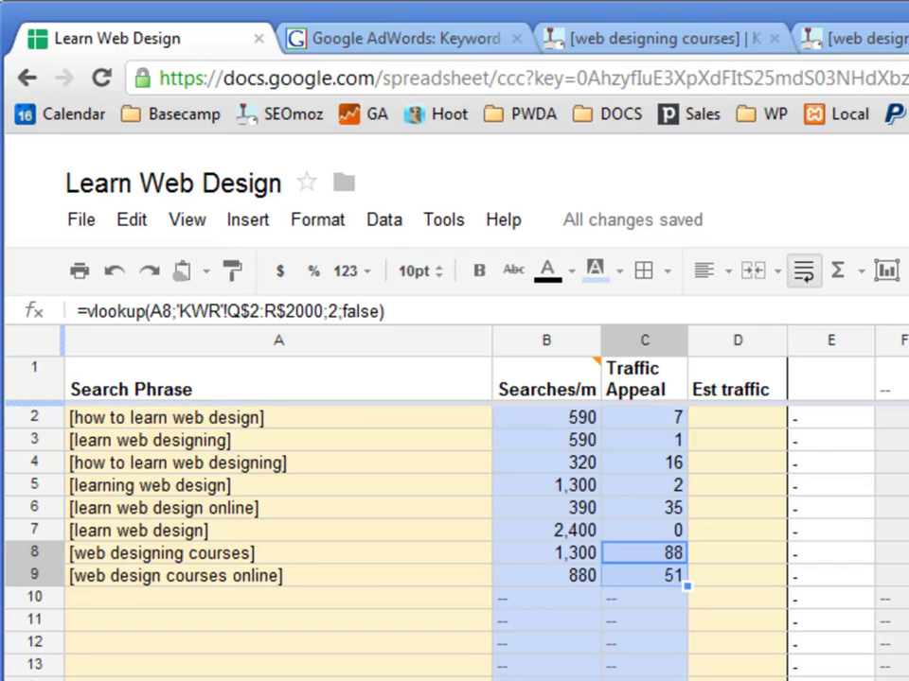
Compare the learning phrases in rows 2 to 7 of the hit list with [web design courses online] in row 9.
{"action": "left_click_drag", "start_coordinate": [277, 418], "coordinate": [278, 531]}
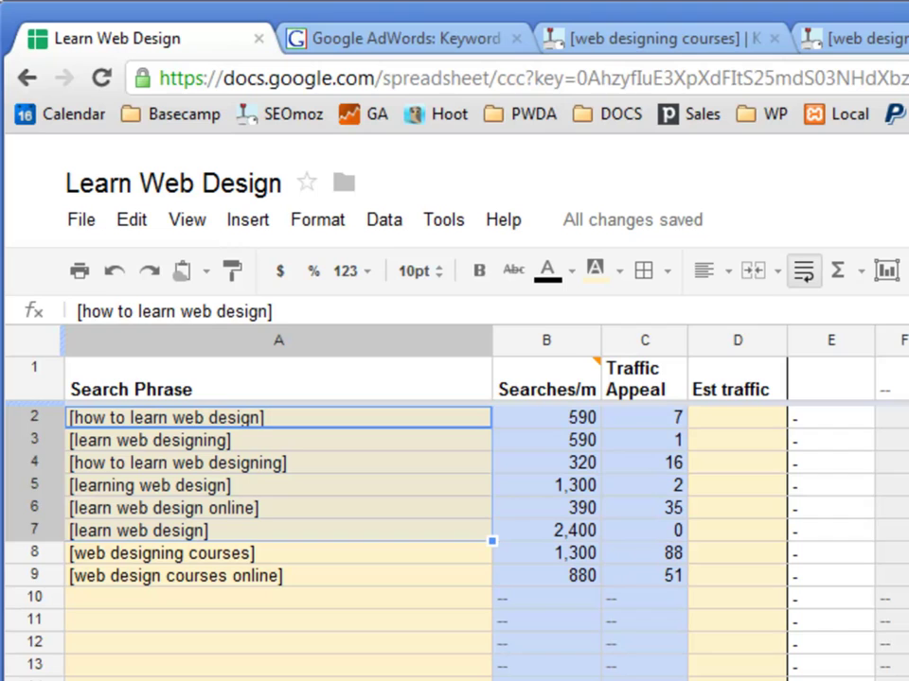
{"action": "left_click", "coordinate": [278, 575]}
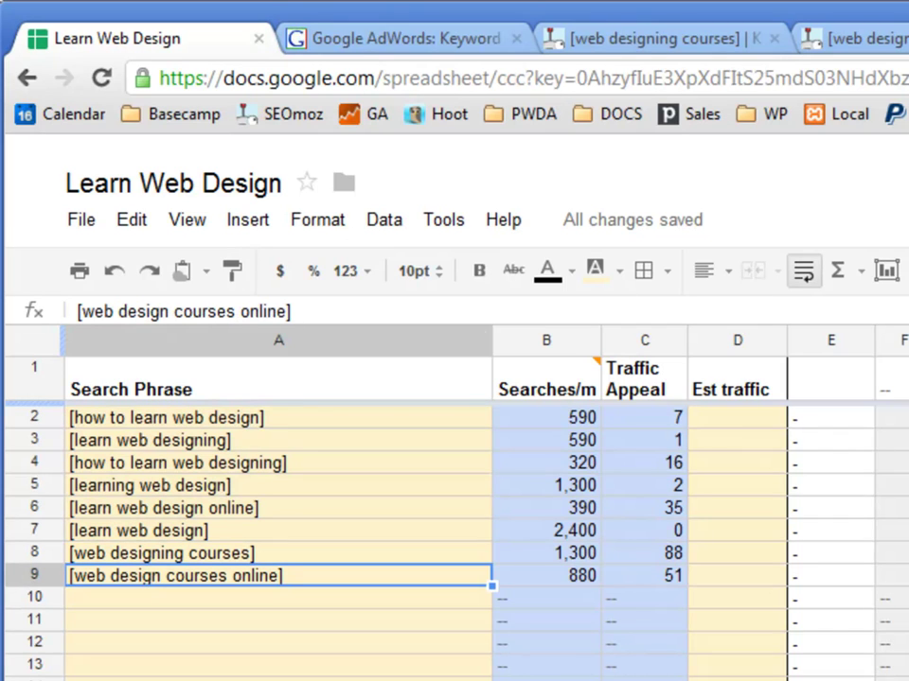
Switch to the Google AdWords Keyword Tool and search for keyword ideas for "become a web designer".
{"action": "left_click", "coordinate": [407, 40]}
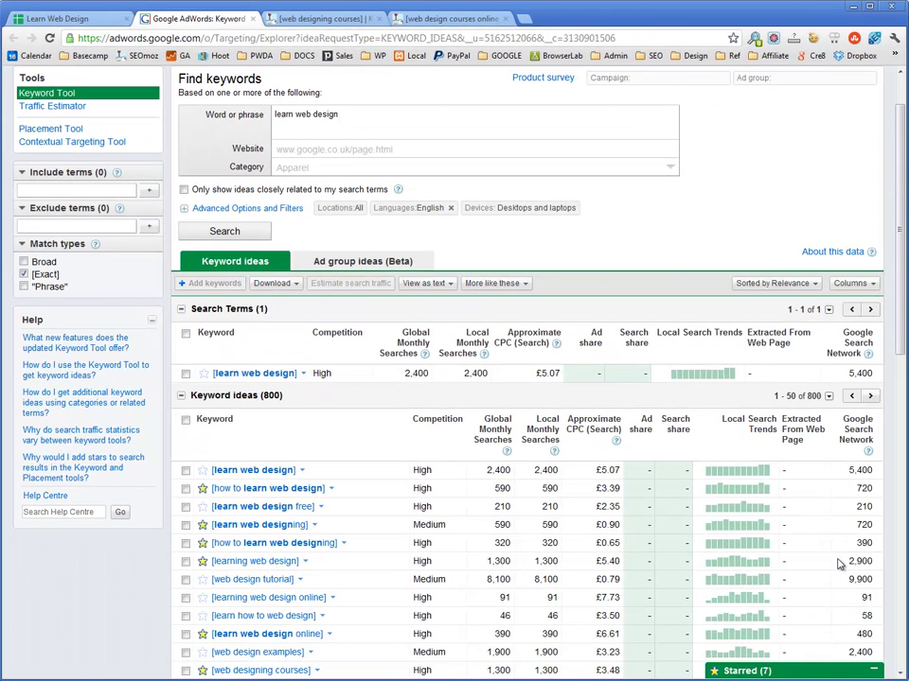
{"action": "scroll", "coordinate": [837, 565], "scroll_direction": "down", "scroll_amount": 3}
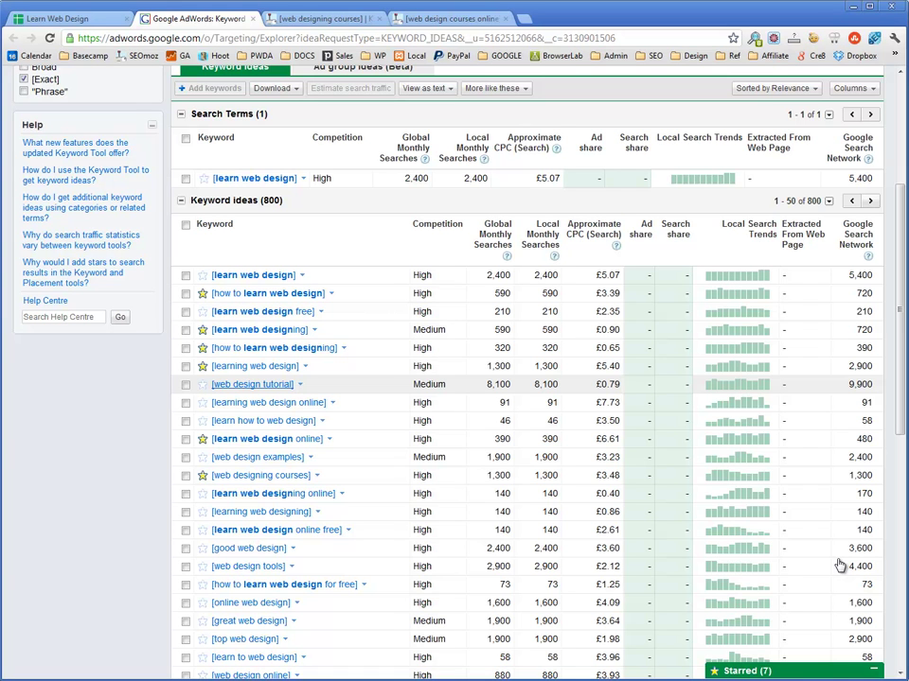
{"action": "scroll", "coordinate": [838, 565], "scroll_direction": "up", "scroll_amount": 4}
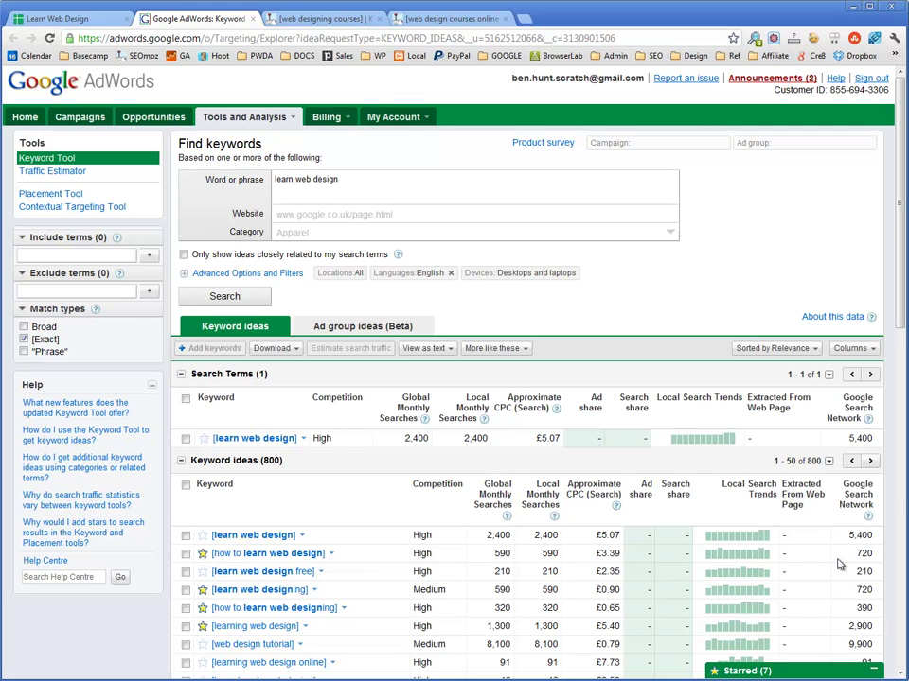
{"action": "key", "text": "ctrl+a"}
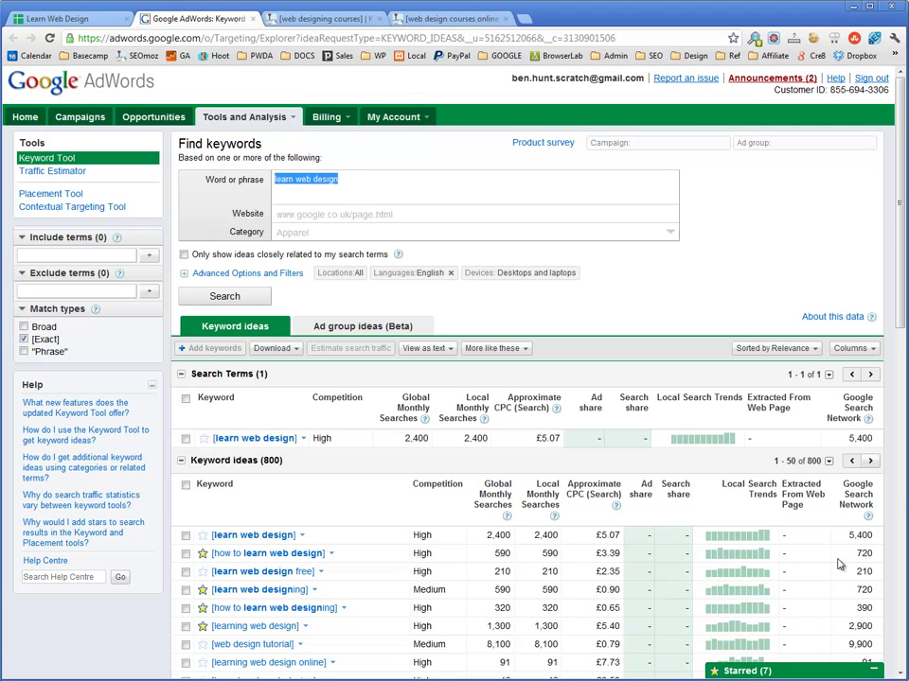
{"action": "type", "text": "be"}
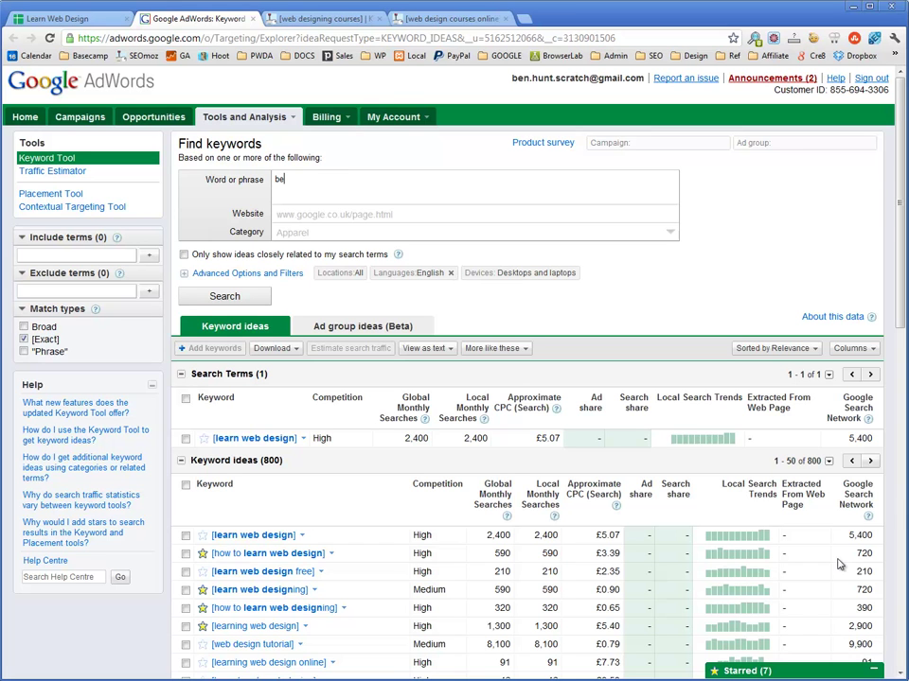
{"action": "type", "text": "come a web designer"}
{"action": "key", "text": "Return"}
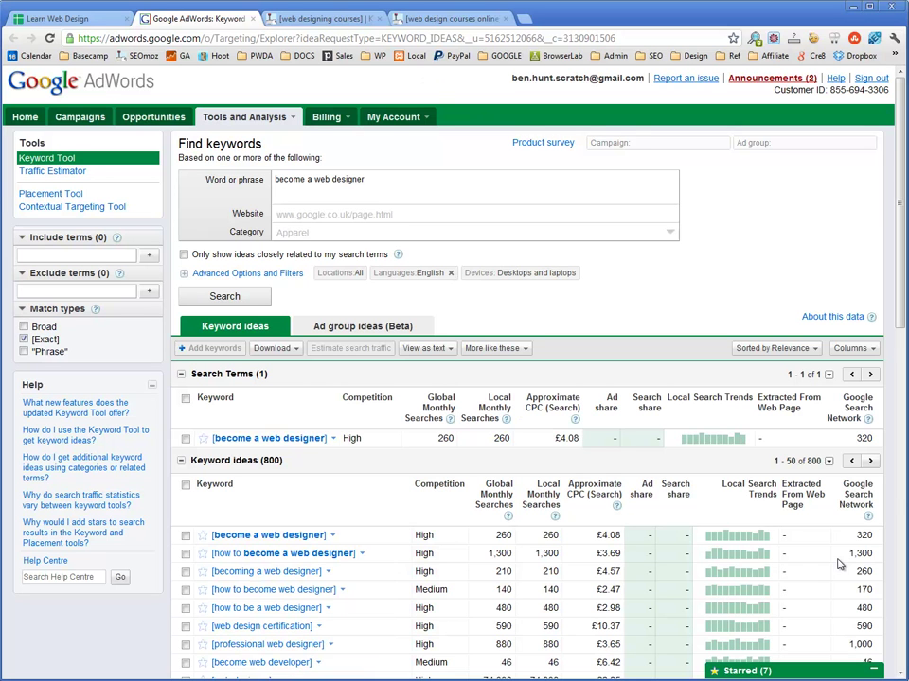
Run a SEOmoz Keyword Difficulty report for "become a web designer" and review the authority figures of its top 10 ranking pages.
{"action": "key", "text": "ctrl+a"}
{"action": "key", "text": "ctrl+c"}
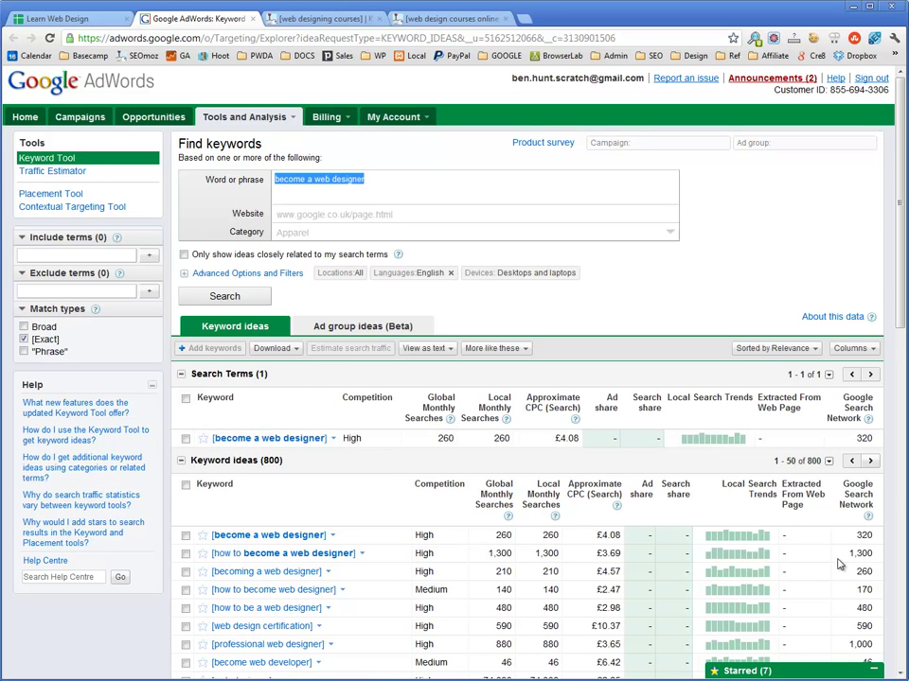
{"action": "key", "text": "ctrl+Tab"}
{"action": "key", "text": "ctrl+a"}
{"action": "key", "text": "ctrl+v"}
{"action": "key", "text": "Return"}
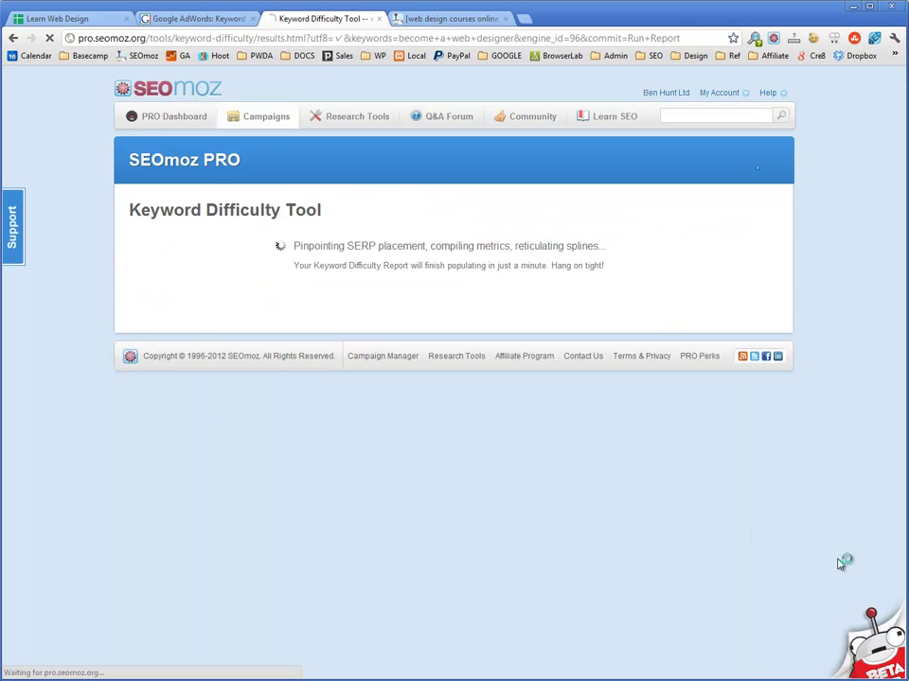
{"action": "scroll", "coordinate": [838, 565], "scroll_direction": "down", "scroll_amount": 3}
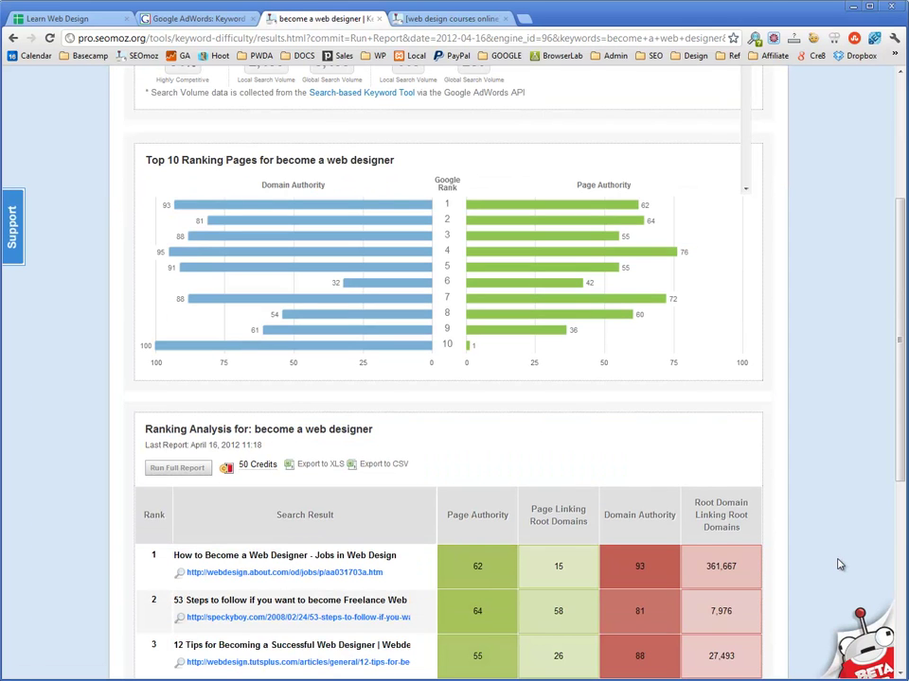
{"action": "scroll", "coordinate": [839, 565], "scroll_direction": "down", "scroll_amount": 3}
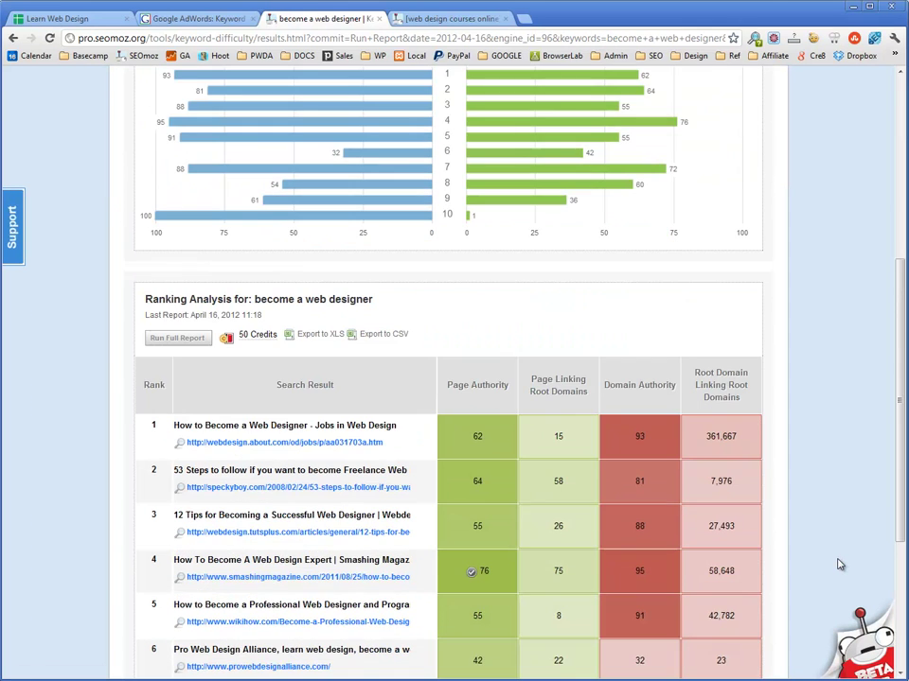
{"action": "scroll", "coordinate": [838, 565], "scroll_direction": "down", "scroll_amount": 3}
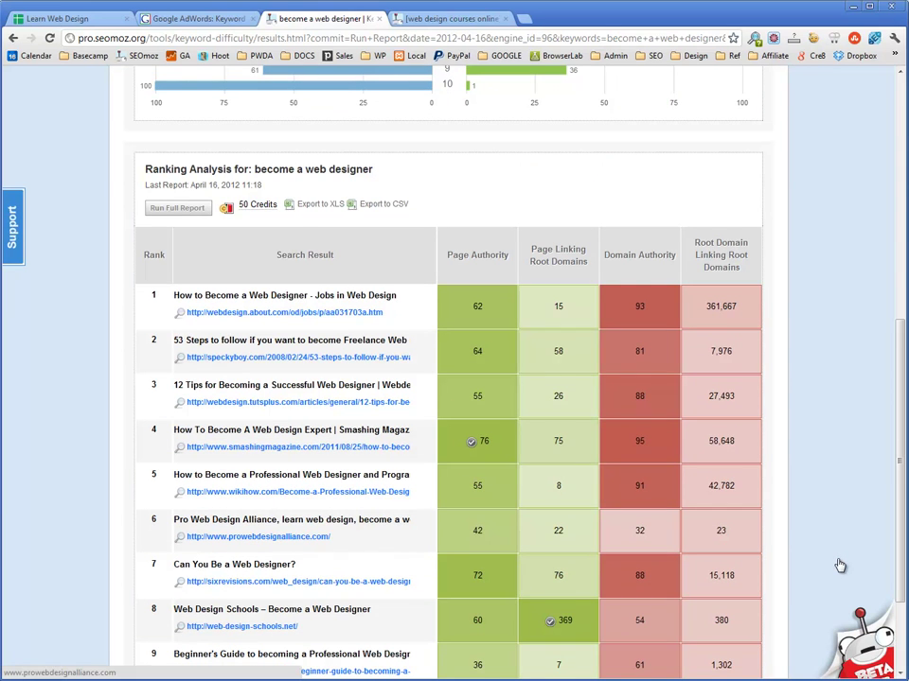
{"action": "scroll", "coordinate": [838, 565], "scroll_direction": "up", "scroll_amount": 10}
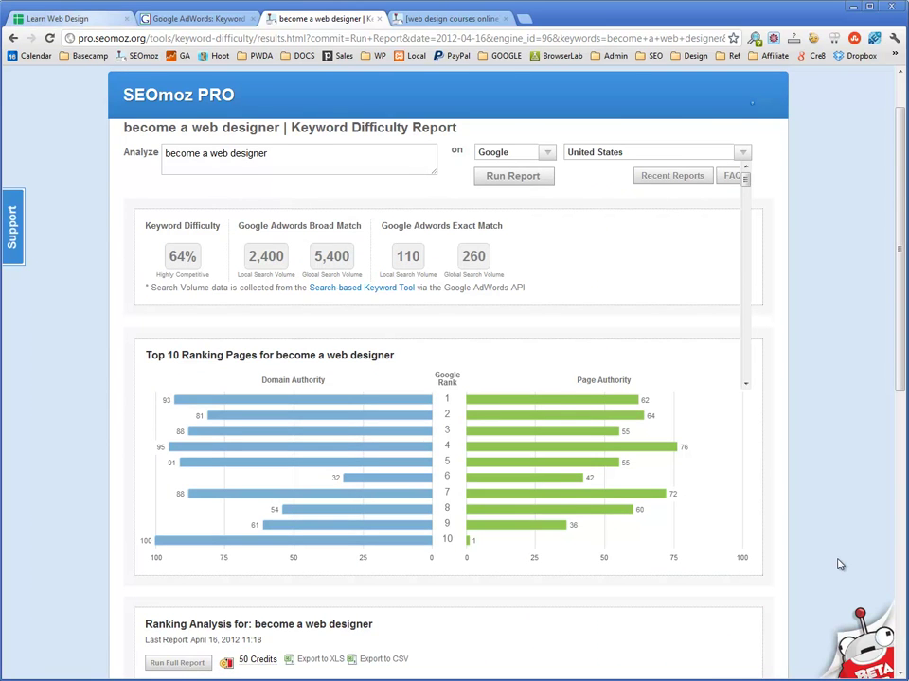
Add the phrase "become a web designer" with 260 searches to row 92 of the KWR sheet in the Learn Web Design spreadsheet.
{"action": "key", "text": "ctrl+1"}
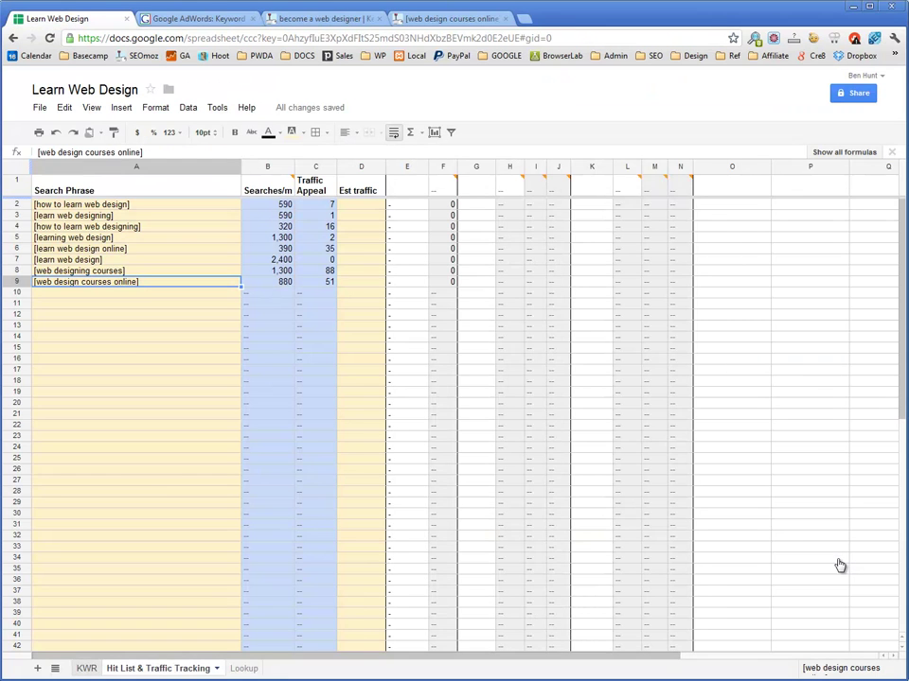
{"action": "key", "text": "ctrl+shift+Page_Up"}
{"action": "scroll", "coordinate": [838, 565], "scroll_direction": "down", "scroll_amount": 2}
{"action": "key", "text": "Down"}
{"action": "key", "text": "Down"}
{"action": "key", "text": "Down"}
{"action": "key", "text": "Down"}
{"action": "key", "text": "Down"}
{"action": "key", "text": "Down"}
{"action": "key", "text": "Down"}
{"action": "key", "text": "Down"}
{"action": "key", "text": "Down"}
{"action": "key", "text": "Down"}
{"action": "key", "text": "Down"}
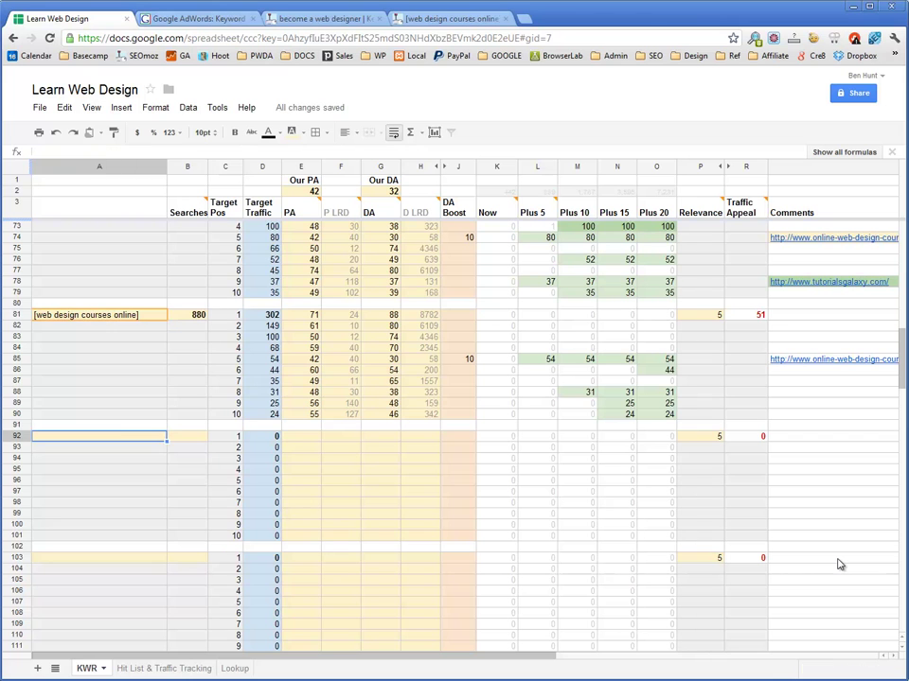
{"action": "key", "text": "ctrl+v"}
{"action": "key", "text": "Tab"}
{"action": "type", "text": "260"}
{"action": "key", "text": "Return"}
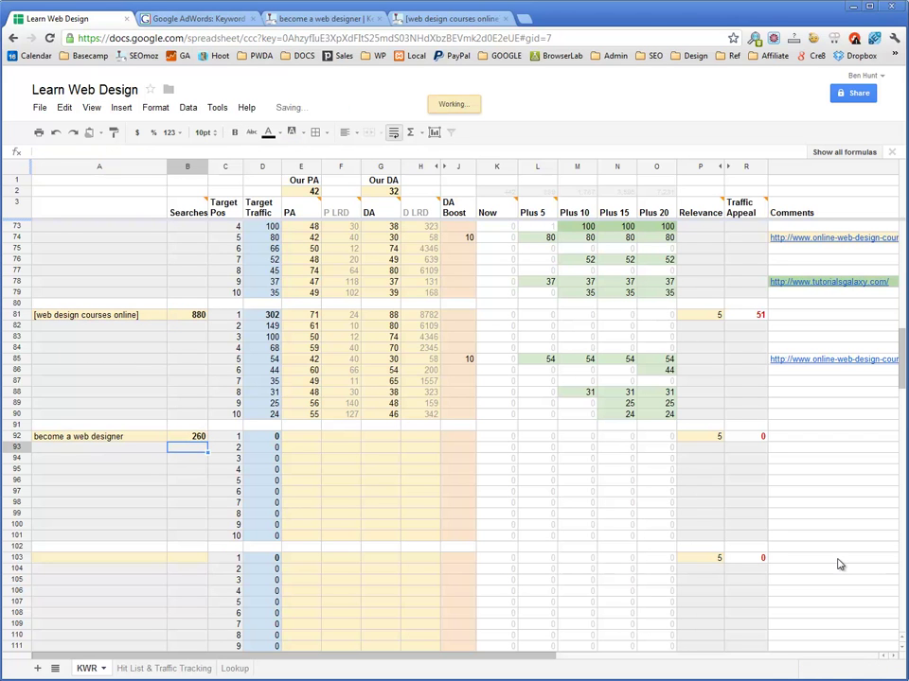
Copy the page and domain authority metrics of all ten "become a web designer" results from the SEOmoz report into the KWR sheet from E92.
{"action": "key", "text": "ctrl+3"}
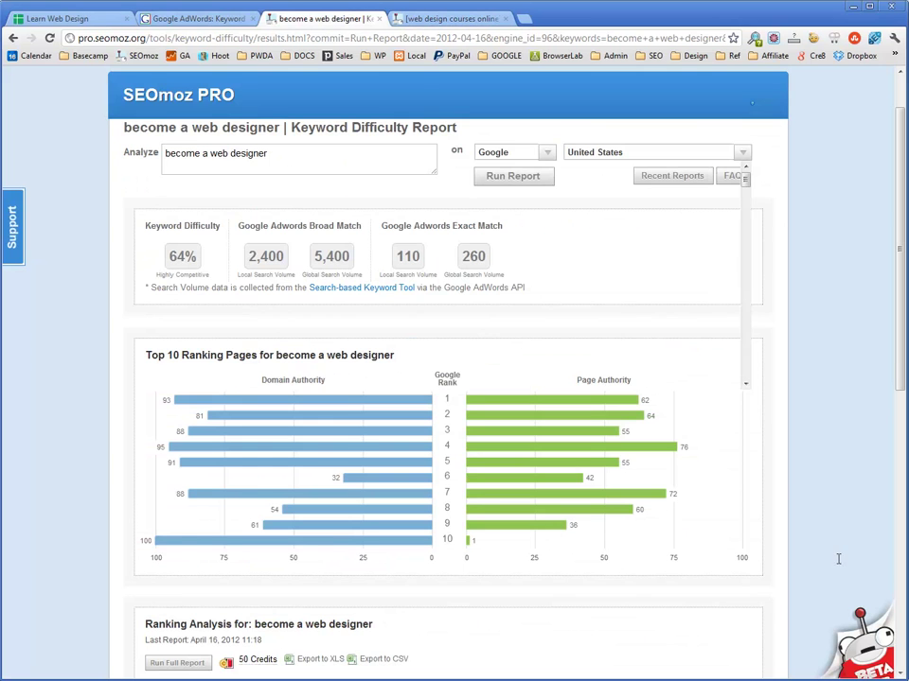
{"action": "scroll", "coordinate": [839, 565], "scroll_direction": "down", "scroll_amount": 6}
{"action": "left_click_drag", "start_coordinate": [838, 565], "coordinate": [838, 559]}
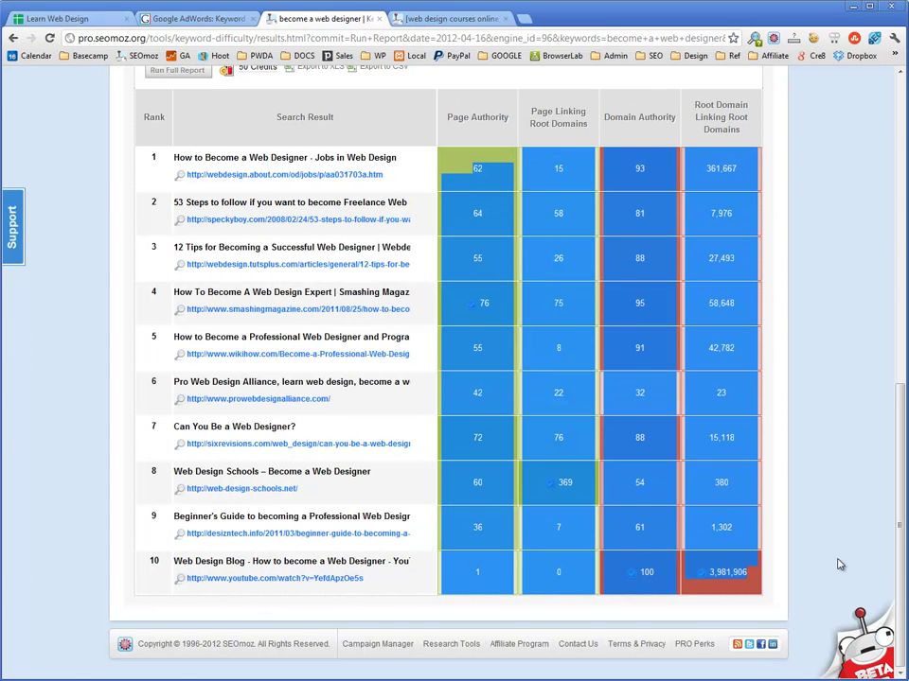
{"action": "key", "text": "ctrl+1"}
{"action": "key", "text": "Right"}
{"action": "key", "text": "Right"}
{"action": "key", "text": "Right"}
{"action": "key", "text": "ctrl+v"}
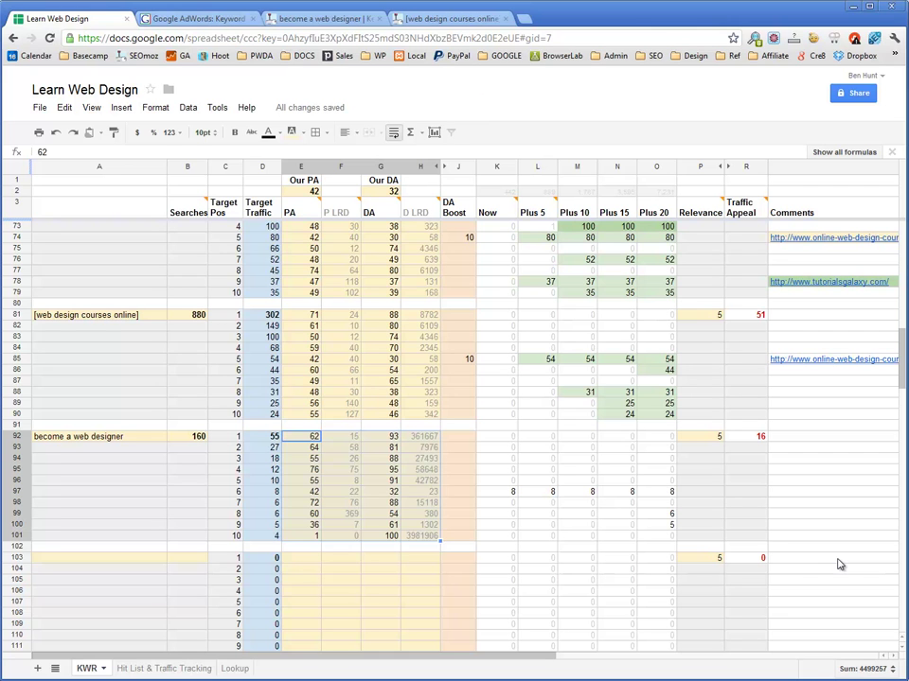
Copy the phrase "become a web designer" from the KWR sheet into row 10 of the Hit List & Traffic Tracking sheet.
{"action": "key", "text": "End"}
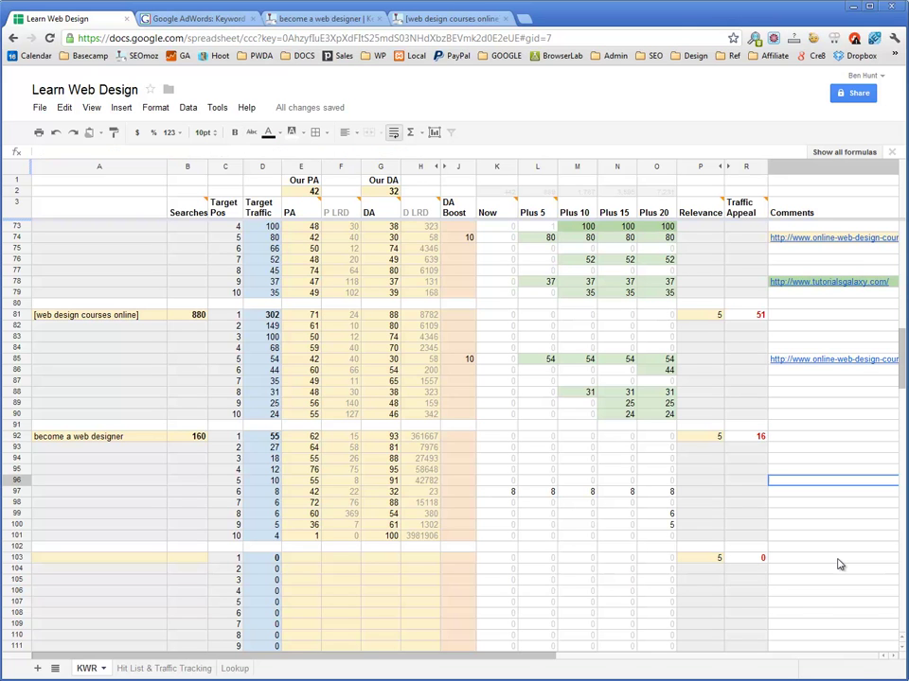
{"action": "key", "text": "Home"}
{"action": "key", "text": "ctrl+shift+Page_Down"}
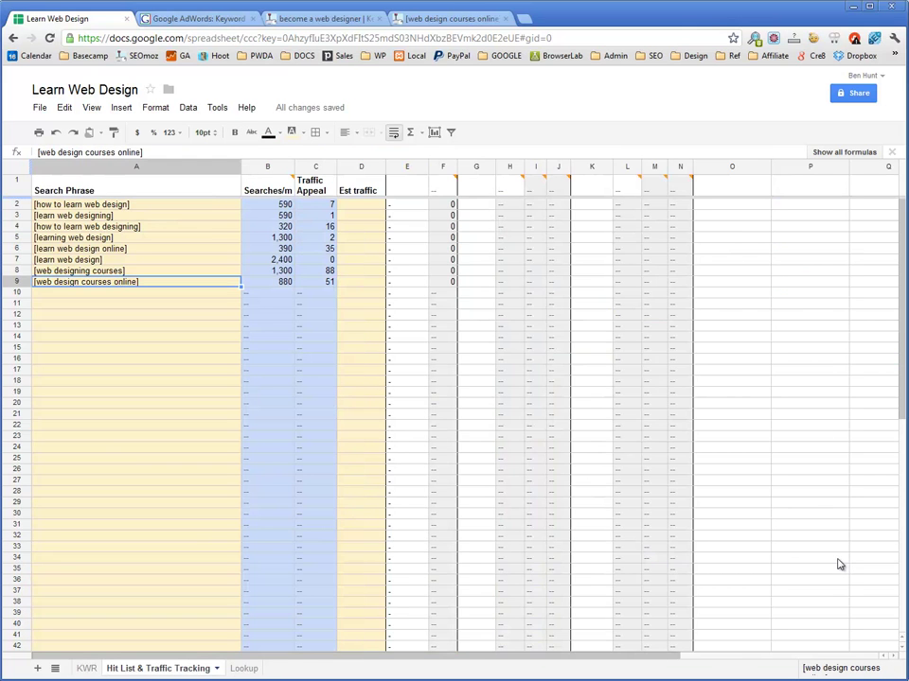
{"action": "key", "text": "Down"}
{"action": "key", "text": "ctrl+v"}
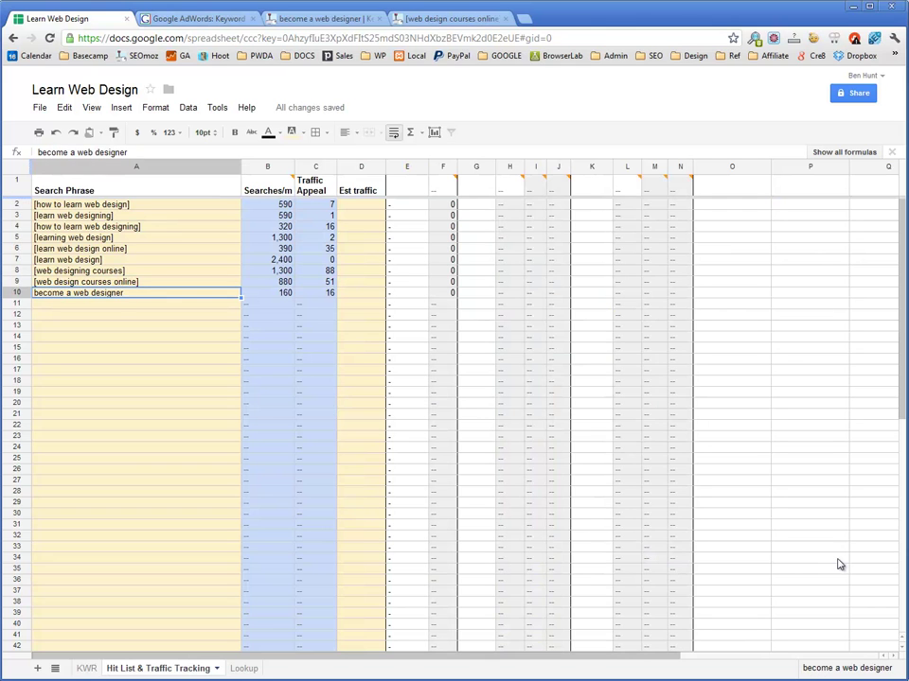
{"action": "key", "text": "Down"}
{"action": "key", "text": "Down"}
{"action": "key", "text": "Down"}
{"action": "key", "text": "Right"}
{"action": "key", "text": "Right"}
{"action": "key", "text": "Right"}
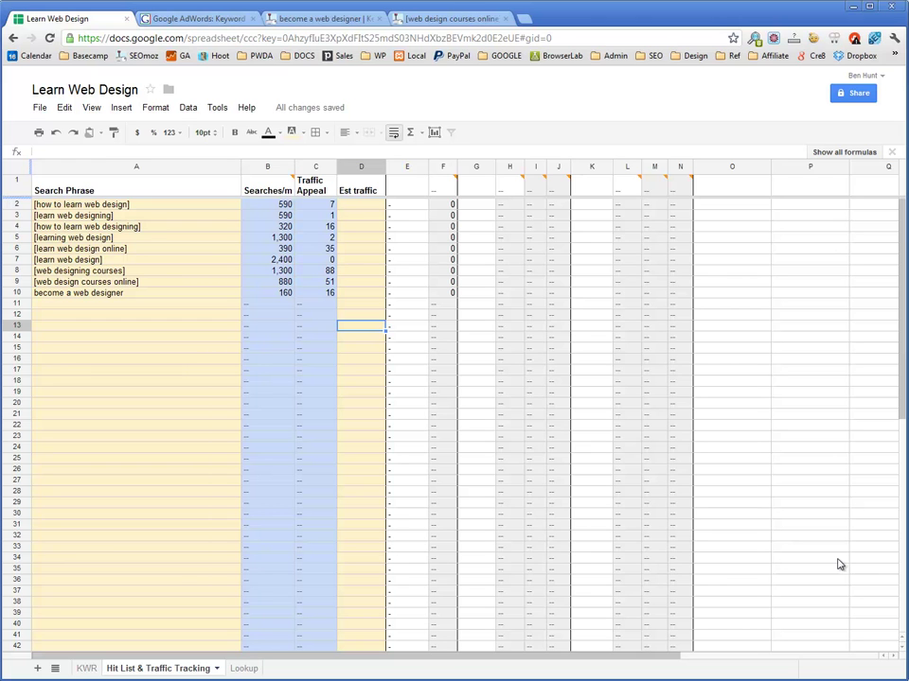
Search Google in a new browser tab for inurl:forum "learn web design".
{"action": "key", "text": "ctrl+t"}
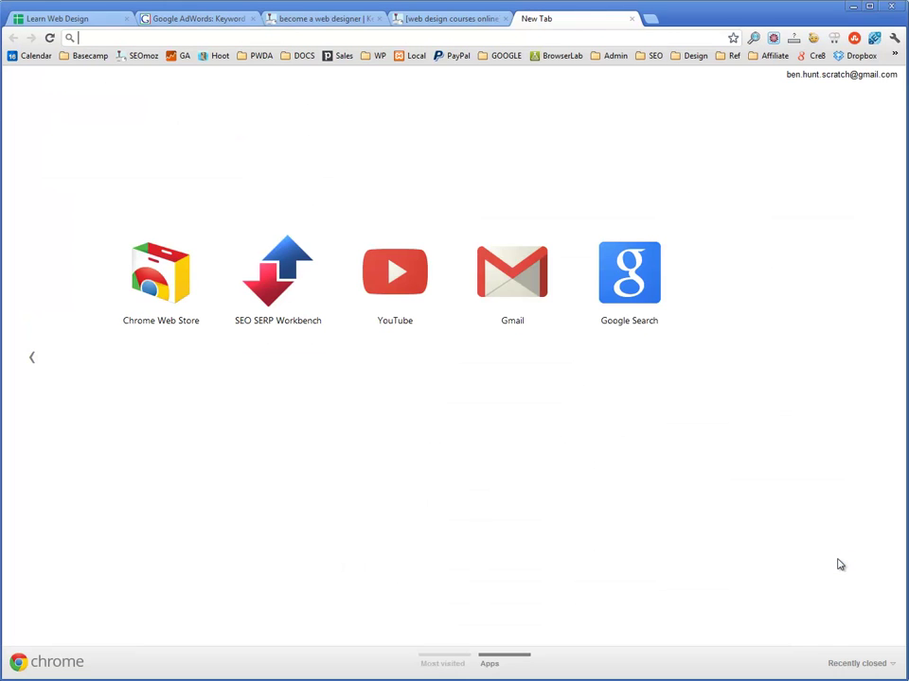
{"action": "type", "text": "learn web design"}
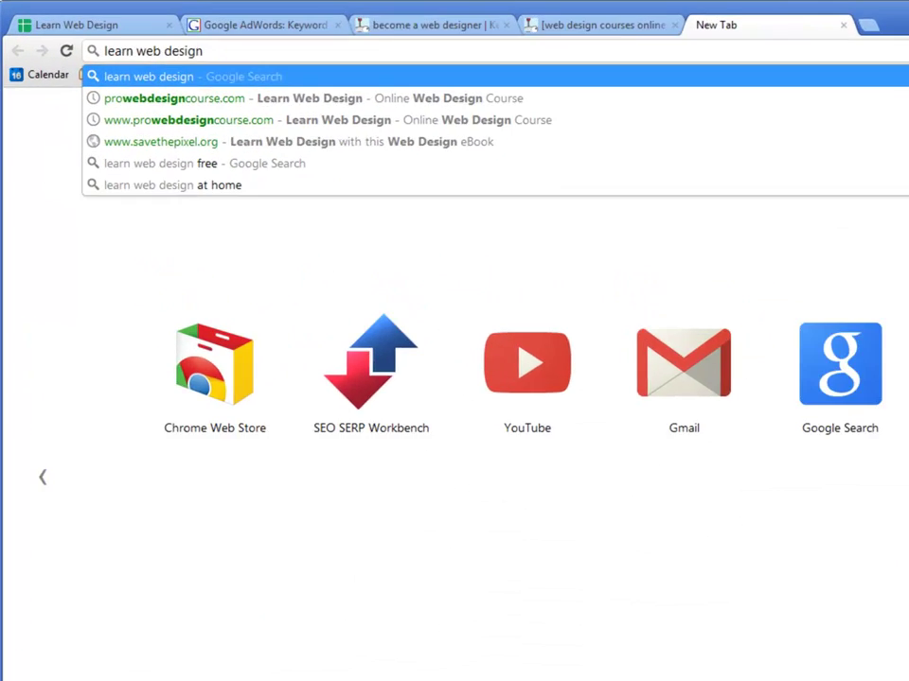
{"action": "key", "text": "Home"}
{"action": "type", "text": "inurl:"}
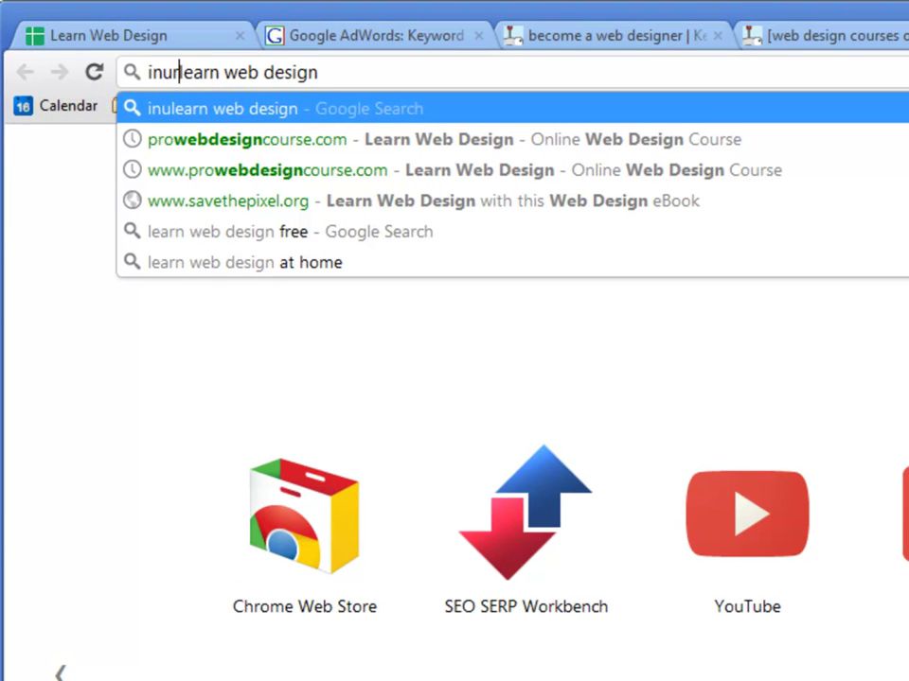
{"action": "key", "text": "BackSpace"}
{"action": "type", "text": ":forum "}
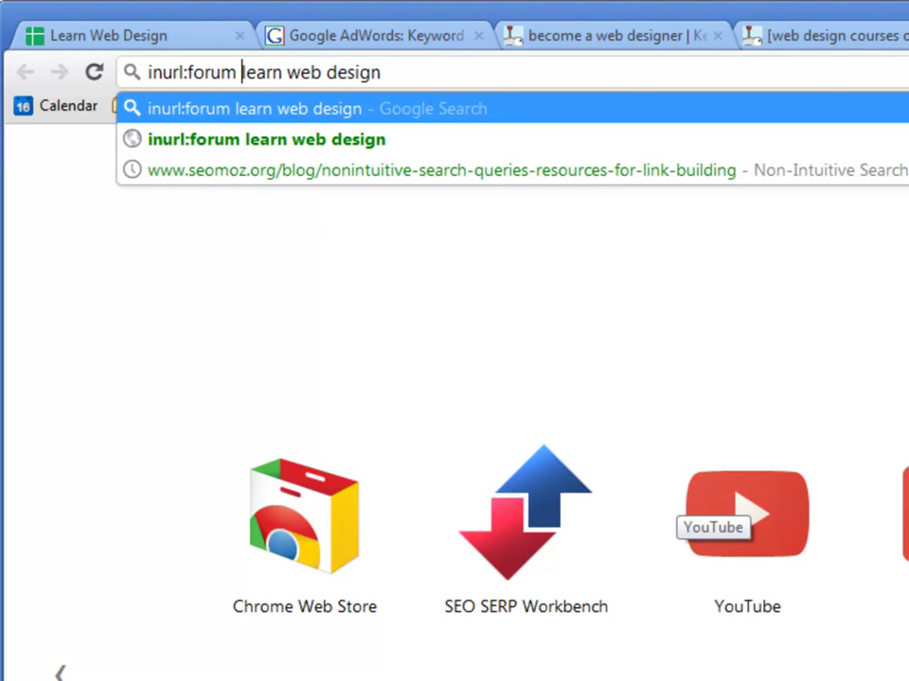
{"action": "type", "text": "\""}
{"action": "key", "text": "End"}
{"action": "type", "text": "\""}
{"action": "key", "text": "Return"}
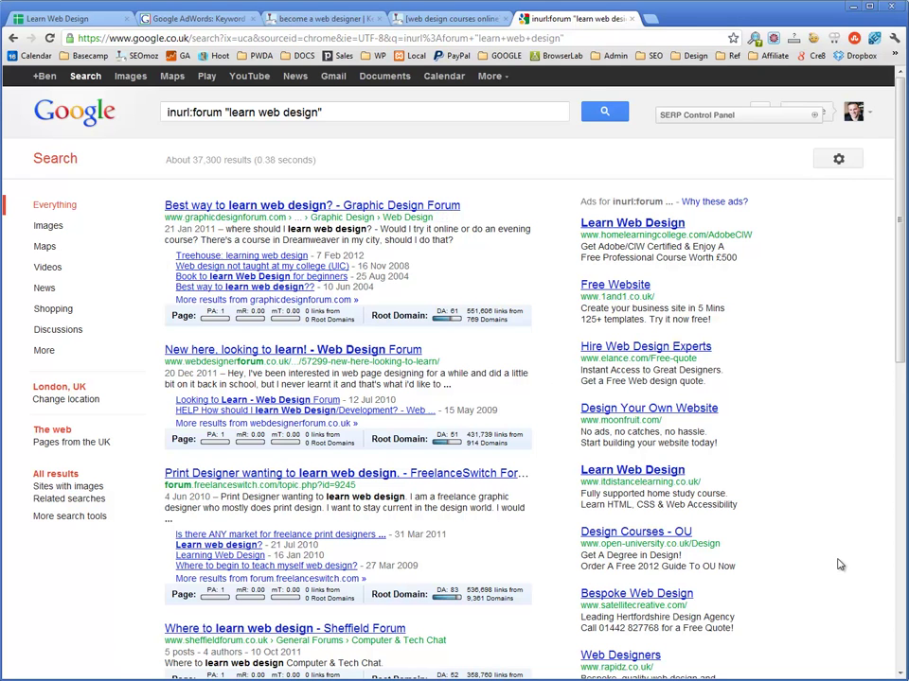
Copy "Best way to learn web design" from the first forum result's title and run a SEOmoz Keyword Difficulty report for it.
{"action": "left_click_drag", "start_coordinate": [164, 204], "coordinate": [326, 205]}
{"action": "key", "text": "ctrl+c"}
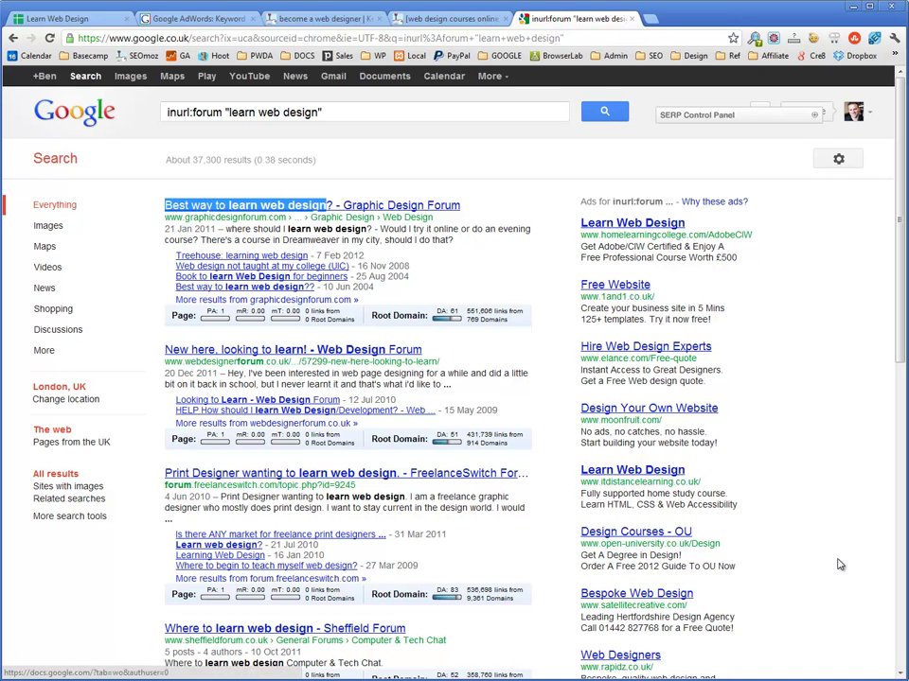
{"action": "key", "text": "ctrl+shift+Tab"}
{"action": "scroll", "coordinate": [839, 560], "scroll_direction": "up", "scroll_amount": 8}
{"action": "key", "text": "ctrl+a"}
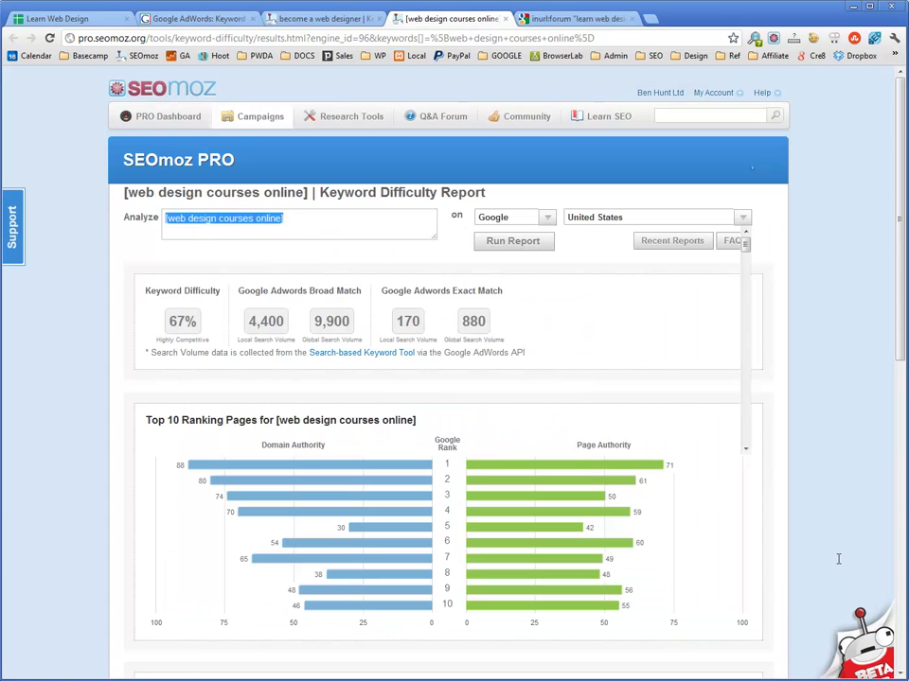
{"action": "key", "text": "ctrl+v"}
{"action": "key", "text": "Return"}
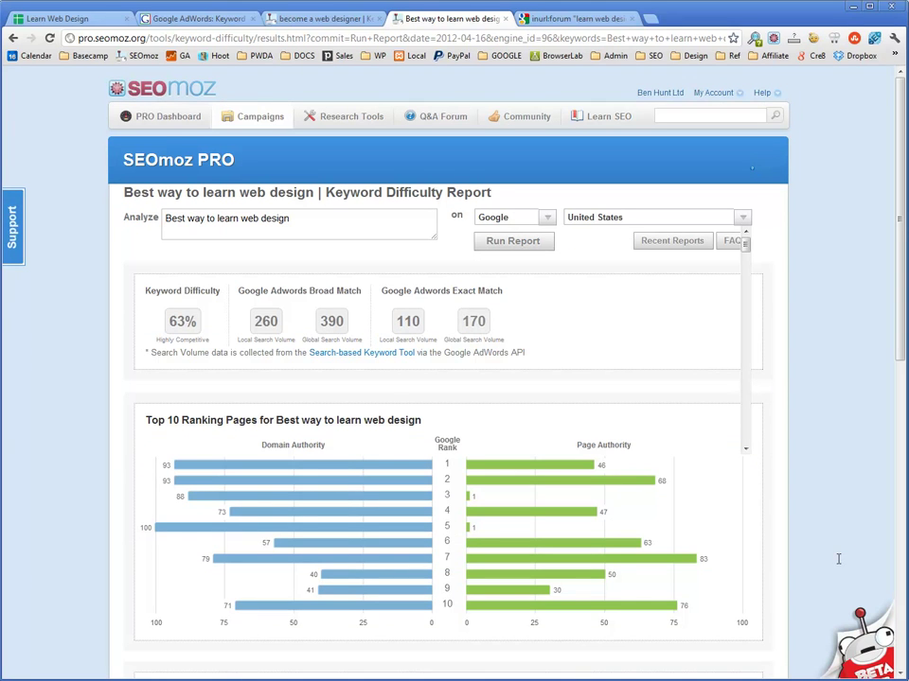
Paste the phrase "Best way to learn web design" into row 11 of the Hit List & Traffic Tracking sheet.
{"action": "key", "text": "ctrl+1"}
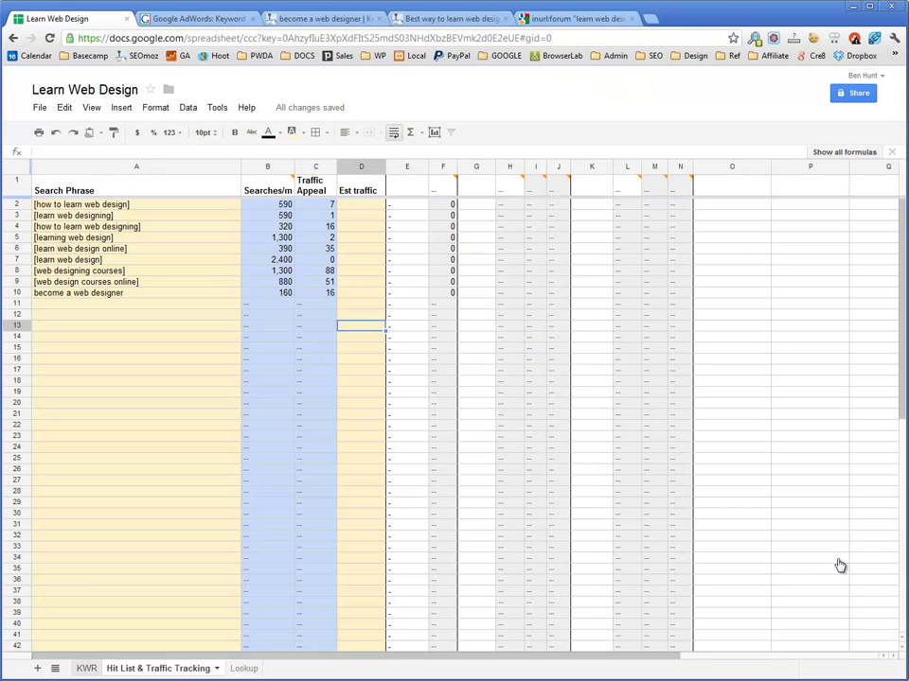
{"action": "key", "text": "Left"}
{"action": "key", "text": "Left"}
{"action": "key", "text": "Left"}
{"action": "key", "text": "Up"}
{"action": "key", "text": "Up"}
{"action": "key", "text": "ctrl+v"}
Paste the phrase "Best way to learn web design" into the empty phrase block at row 103 of the KWR sheet.
{"action": "key", "text": "ctrl+shift+Page_Up"}
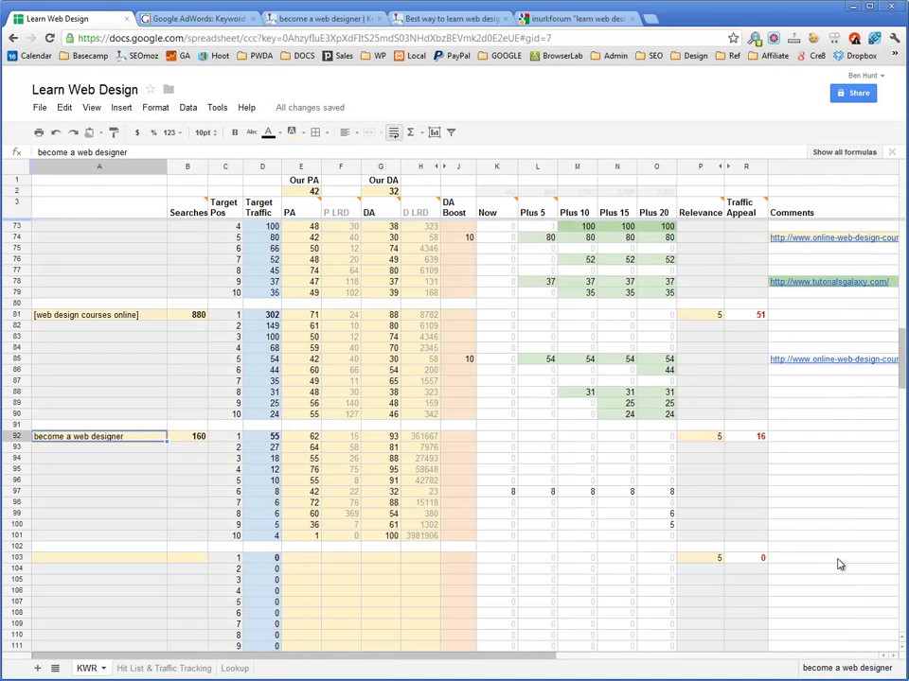
{"action": "key", "text": "Down"}
{"action": "key", "text": "Down"}
{"action": "key", "text": "Down"}
{"action": "key", "text": "Down"}
{"action": "key", "text": "Down"}
{"action": "key", "text": "Down"}
{"action": "key", "text": "Down"}
{"action": "key", "text": "Down"}
{"action": "key", "text": "Down"}
{"action": "key", "text": "Down"}
{"action": "key", "text": "Down"}
{"action": "key", "text": "ctrl+v"}
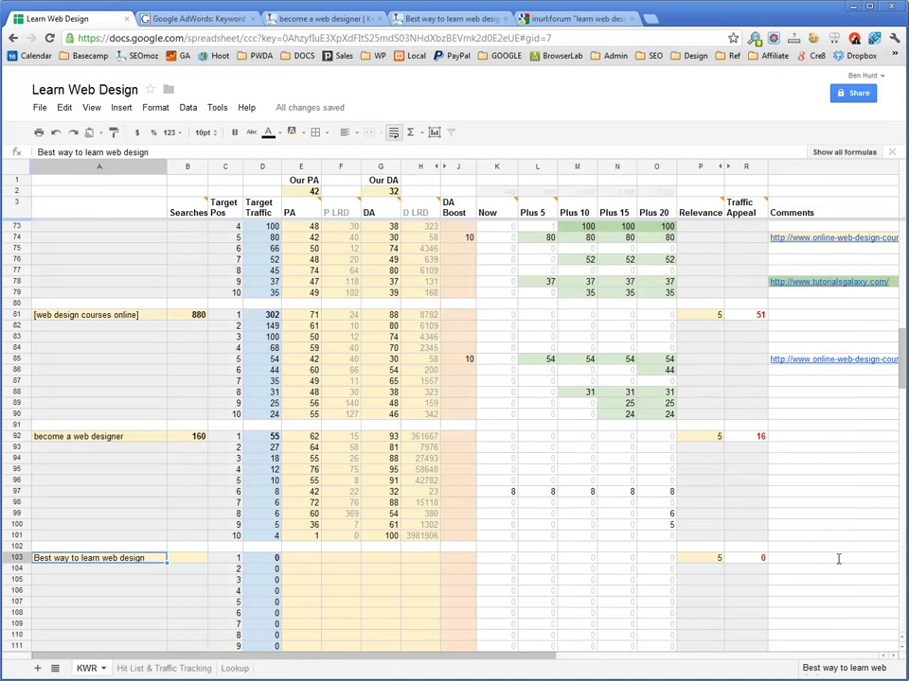
Copy the page and domain authority and linking root domain figures of all ten results from the "Best way to learn web design" SEOmoz report.
{"action": "key", "text": "ctrl+4"}
{"action": "scroll", "coordinate": [838, 565], "scroll_direction": "down", "scroll_amount": 10}
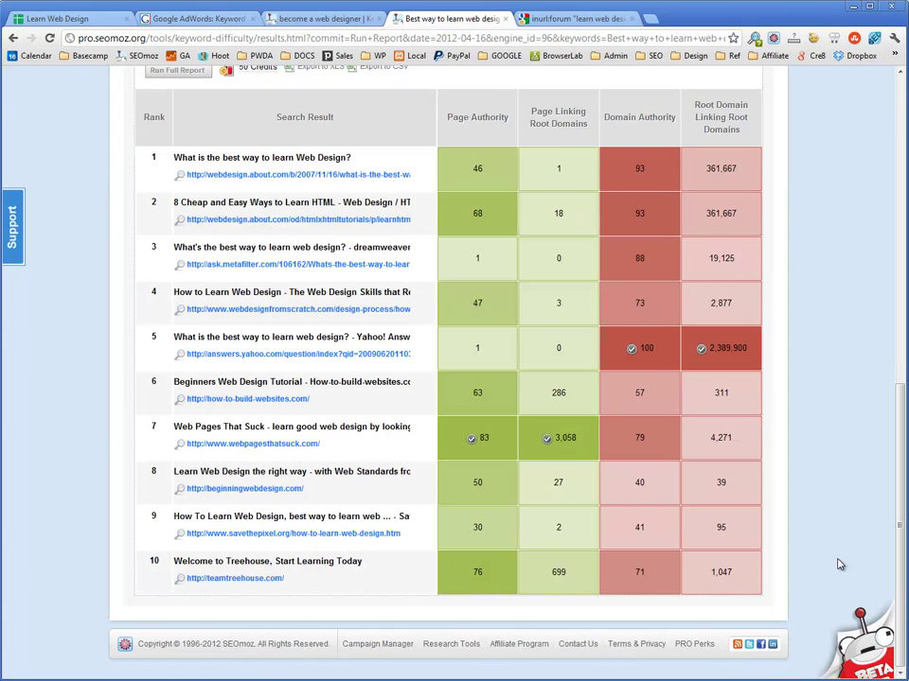
{"action": "left_click_drag", "start_coordinate": [731, 572], "coordinate": [473, 165]}
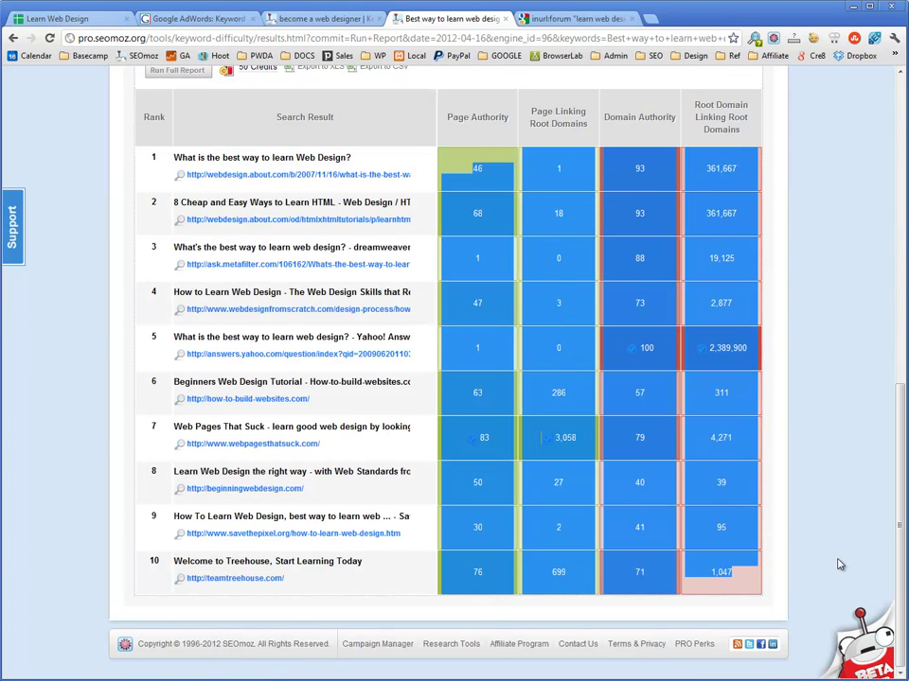
Enter 170 searches for "Best way to learn web design" in row 103 of the KWR sheet and paste the copied metrics starting at its PA cell.
{"action": "key", "text": "ctrl+1"}
{"action": "key", "text": "Tab"}
{"action": "type", "text": "170"}
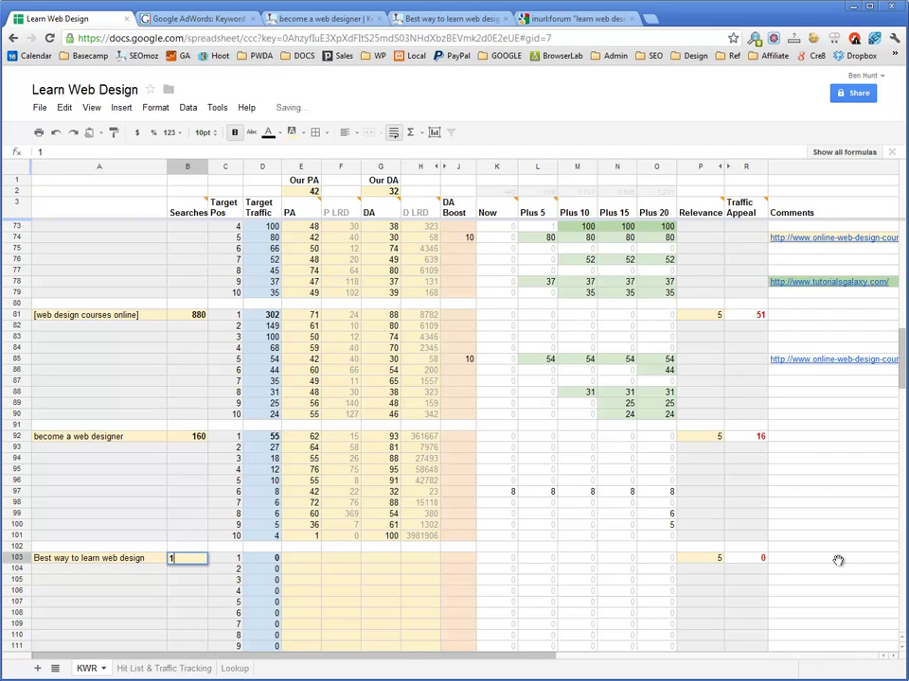
{"action": "key", "text": "Tab"}
{"action": "key", "text": "Tab"}
{"action": "key", "text": "Tab"}
{"action": "key", "text": "ctrl+v"}
Check the Traffic Appeal of "Best way to learn web design" in row 103 of the KWR sheet.
{"action": "scroll", "coordinate": [837, 563], "scroll_direction": "down", "scroll_amount": 2}
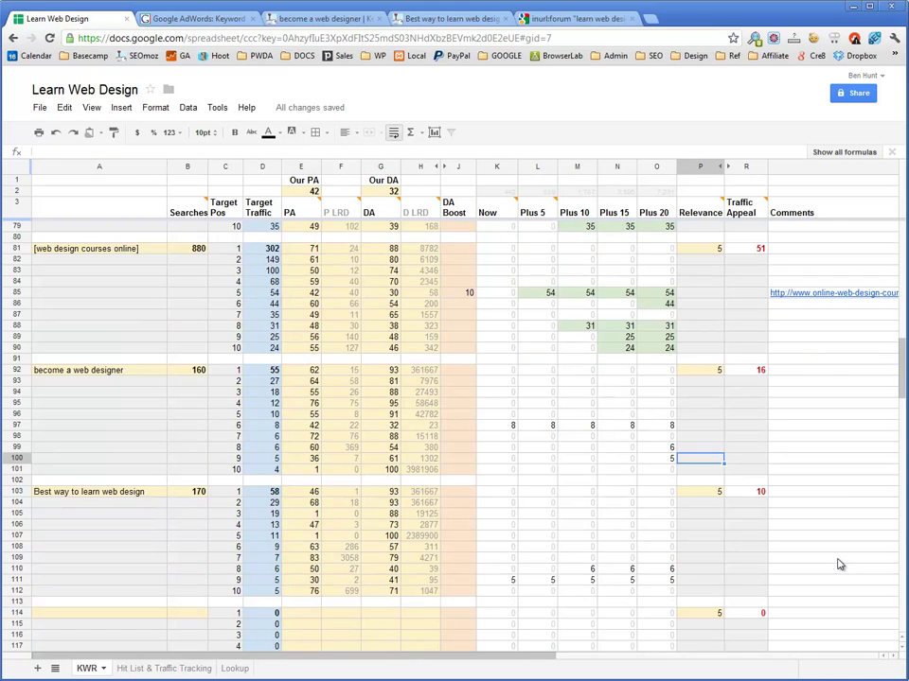
{"action": "key", "text": "Down"}
{"action": "key", "text": "Down"}
{"action": "key", "text": "Down"}
{"action": "key", "text": "Right"}
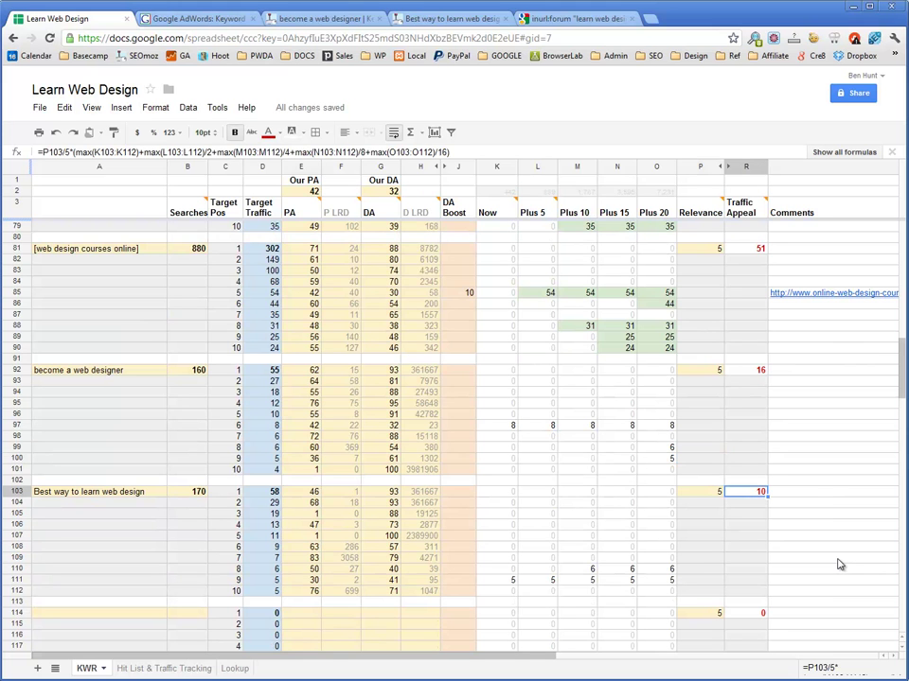
{"action": "key", "text": "Up"}
{"action": "key", "text": "Right"}
Review the Hit List & Traffic Tracking sheet and select the Traffic Appeal values of all listed phrases, C2 to C11.
{"action": "key", "text": "ctrl+shift+Page_Down"}
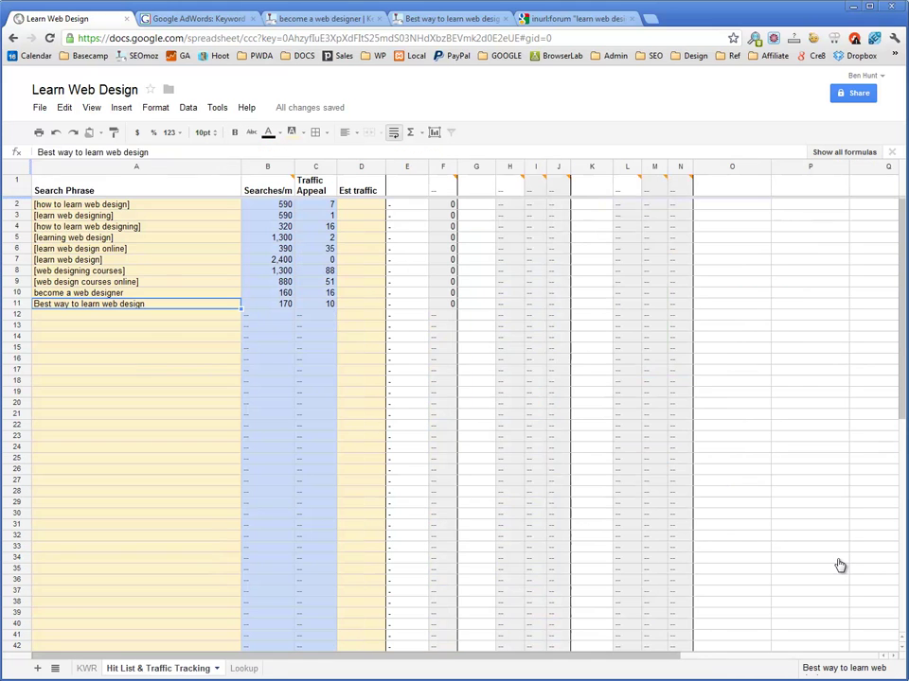
{"action": "key", "text": "Right"}
{"action": "key", "text": "Right"}
{"action": "key", "text": "Right"}
{"action": "key", "text": "Down"}
{"action": "key", "text": "Down"}
{"action": "key", "text": "Down"}
{"action": "key", "text": "Down"}
{"action": "key", "text": "Down"}
{"action": "key", "text": "Down"}
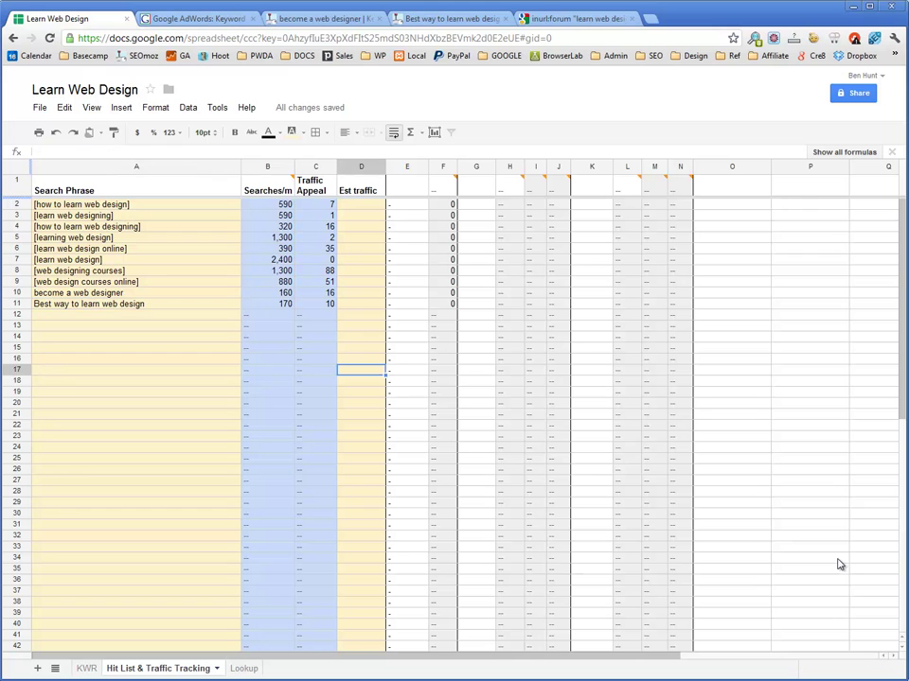
{"action": "key", "text": "Left"}
{"action": "key", "text": "Up"}
{"action": "key", "text": "Up"}
{"action": "key", "text": "Up"}
{"action": "key", "text": "Up"}
{"action": "key", "text": "Up"}
{"action": "key", "text": "Up"}
{"action": "key", "text": "Up"}
{"action": "key", "text": "Up"}
{"action": "key", "text": "Up"}
{"action": "key", "text": "Up"}
{"action": "key", "text": "Up"}
{"action": "key", "text": "Up"}
{"action": "key", "text": "Up"}
{"action": "key", "text": "Up"}
{"action": "key", "text": "Up"}
{"action": "key", "text": "shift+Down"}
{"action": "key", "text": "shift+Down"}
{"action": "key", "text": "shift+Down"}
{"action": "key", "text": "shift+Down"}
{"action": "key", "text": "shift+Down"}
{"action": "key", "text": "shift+Down"}
{"action": "key", "text": "shift+Down"}
{"action": "key", "text": "shift+Down"}
{"action": "key", "text": "shift+Down"}
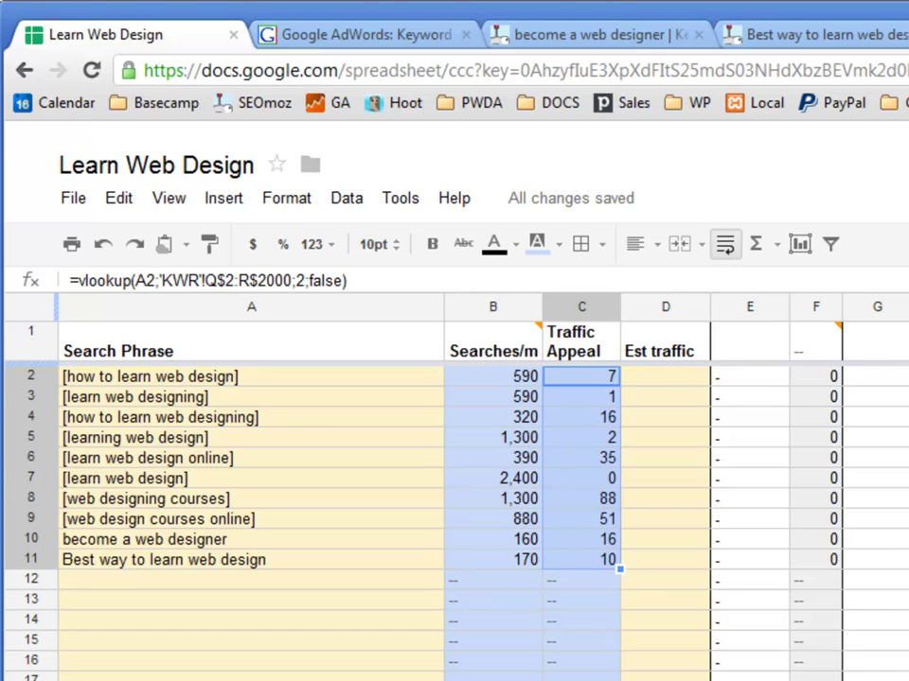
Compare the Traffic Appeal cells of "become a web designer" and "Best way to learn web design" in rows 10 and 11.
{"action": "left_click", "coordinate": [665, 518]}
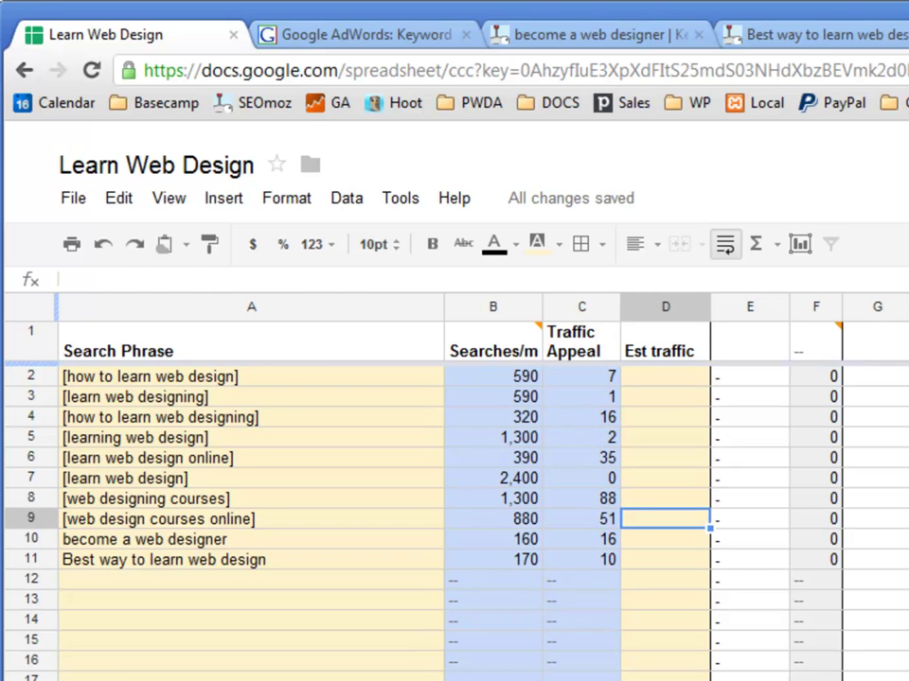
{"action": "left_click", "coordinate": [581, 539]}
{"action": "left_click", "coordinate": [581, 560]}
{"action": "left_click", "coordinate": [581, 539]}
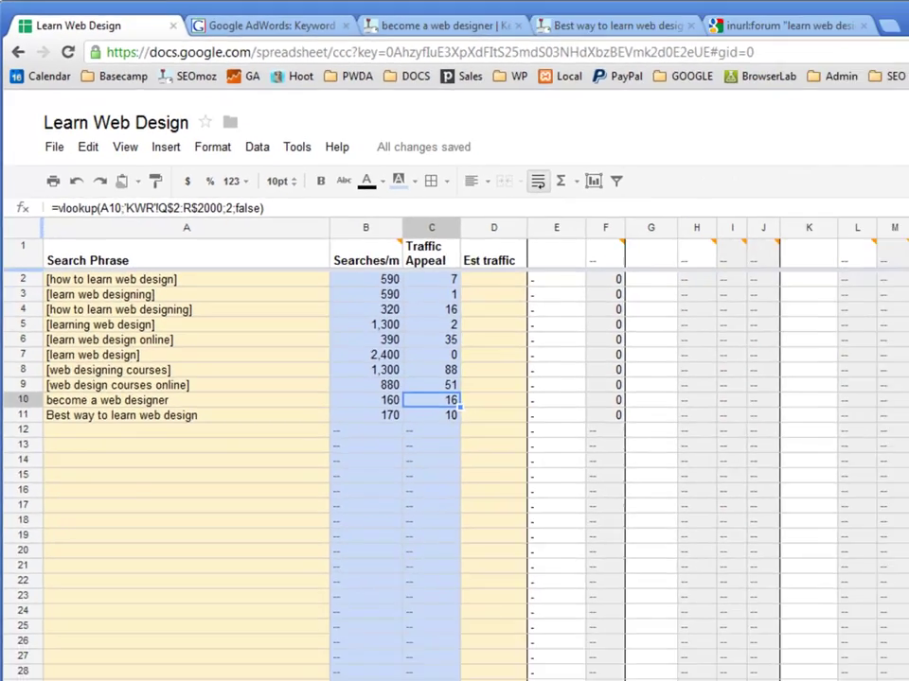
Switch to the SEOmoz report for "become a web designer" and open the account's Billing & Subscription page.
{"action": "key", "text": "ctrl+3"}
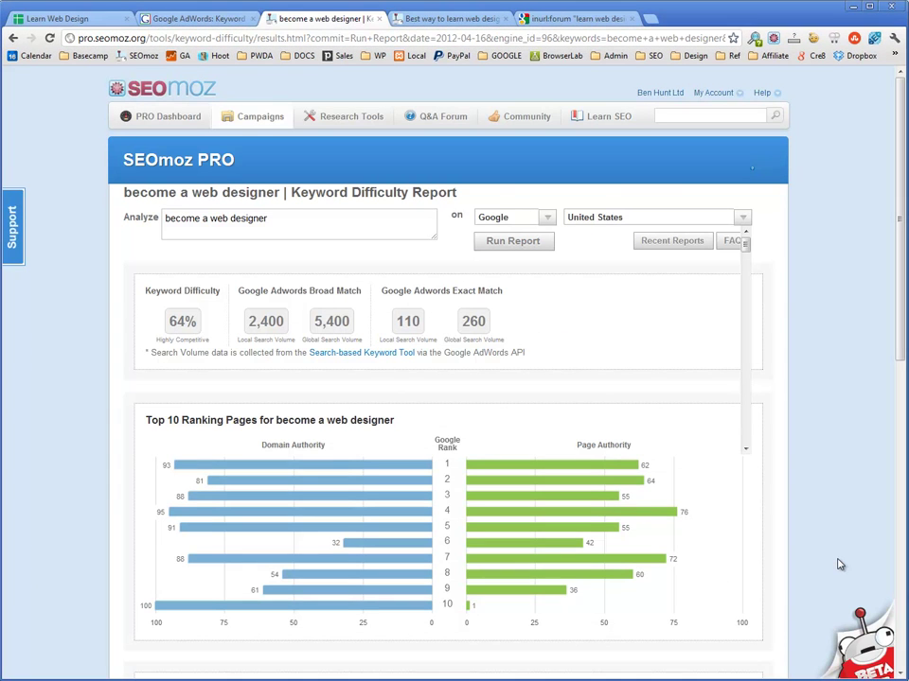
{"action": "mouse_move", "coordinate": [713, 93]}
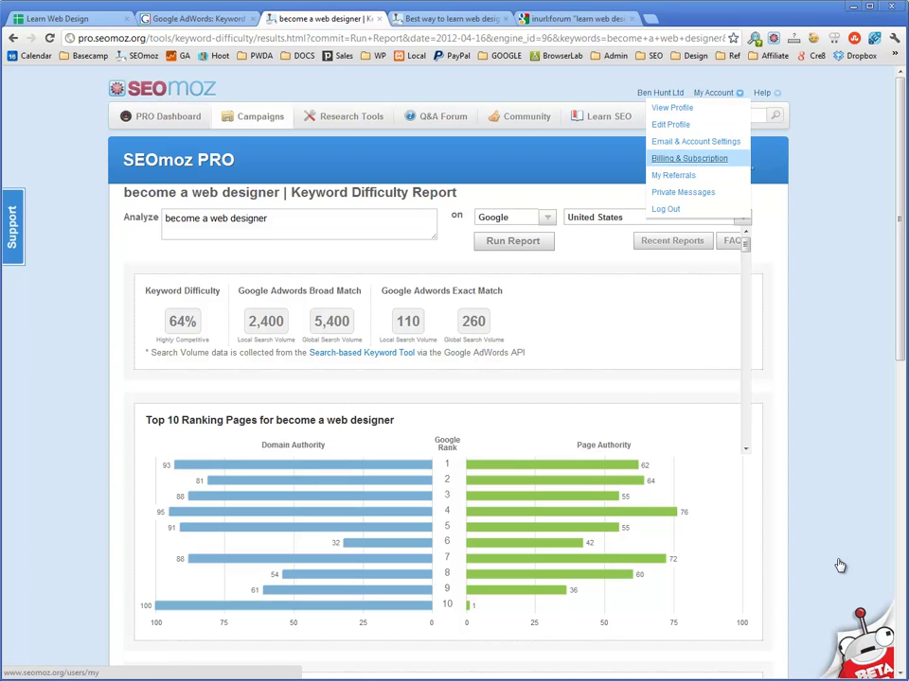
{"action": "left_click", "coordinate": [689, 158]}
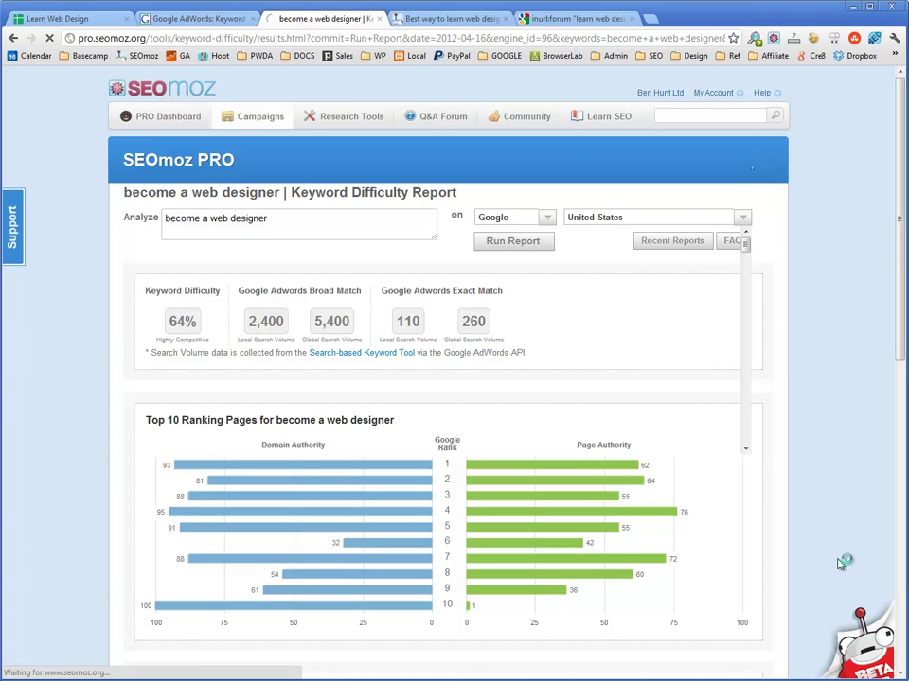